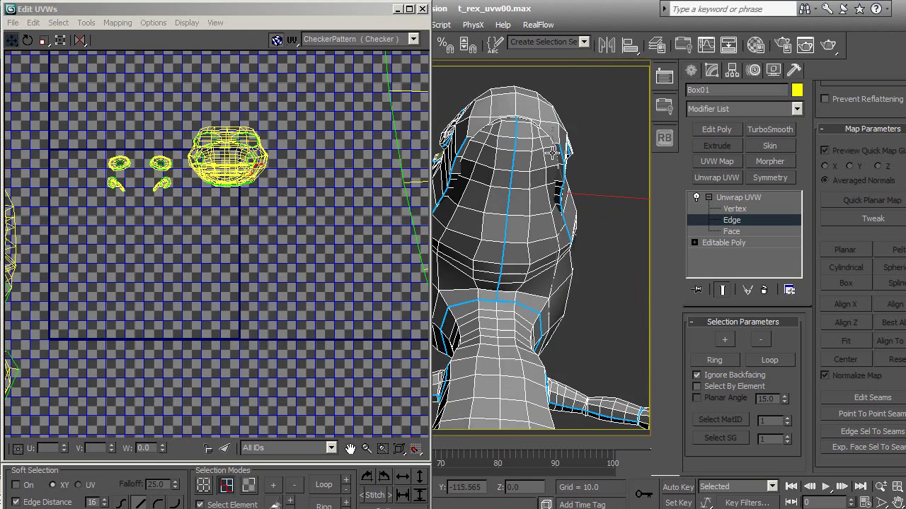
Step: Grow the selected upper-jaw edges and convert them to seams
middle_click_drag(525, 138, 479, 233, "alt")
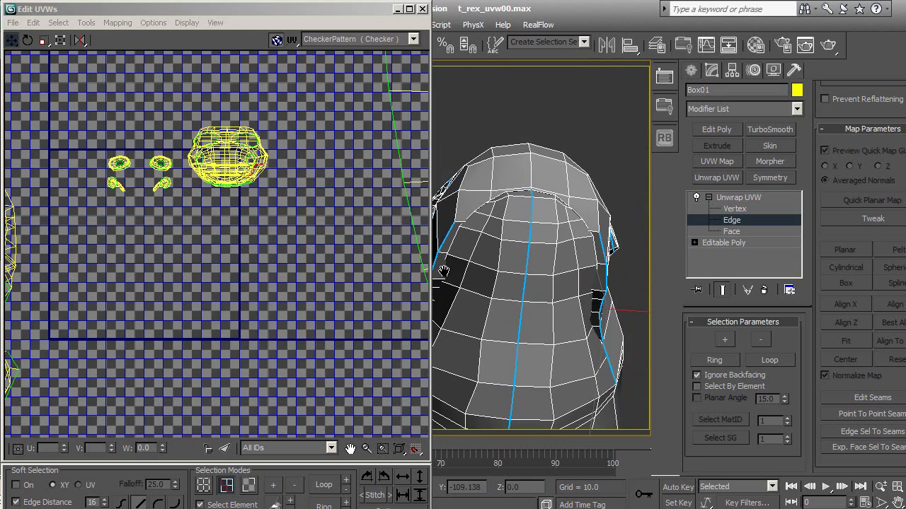
mouse_move(457, 223)
middle_mouse_down("alt")
mouse_move(602, 344)
mouse_move(425, 336)
mouse_move(610, 345)
mouse_move(548, 316)
mouse_move(467, 336)
mouse_move(549, 327)
mouse_move(538, 333)
middle_mouse_up("alt")
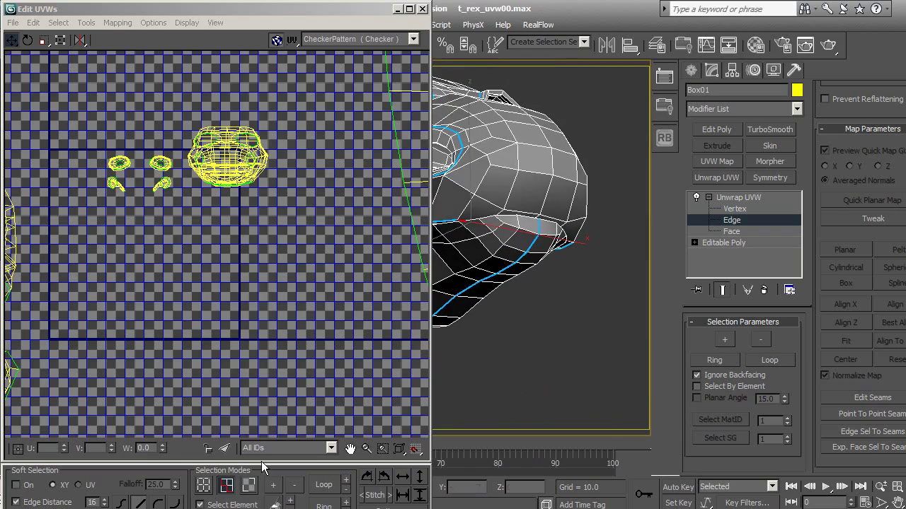
left_click(273, 486)
mouse_move(519, 323)
middle_mouse_down("alt")
mouse_move(409, 305)
mouse_move(414, 315)
middle_mouse_up("alt")
left_click(864, 430)
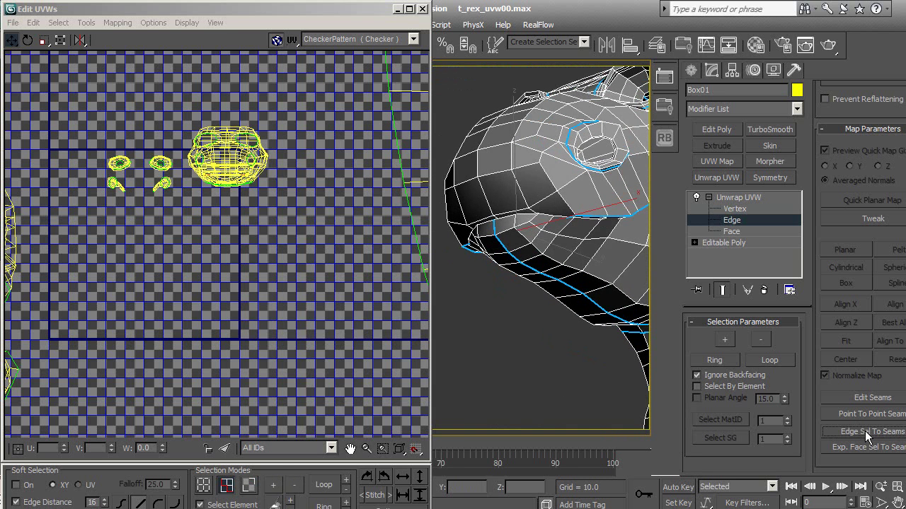
mouse_move(542, 319)
middle_mouse_down("alt")
mouse_move(656, 286)
mouse_move(502, 179)
middle_mouse_up("alt")
Step: Extend the edge selection further along the jaw line, dropping one stray edge
middle_click_drag(524, 213, 511, 263, "alt")
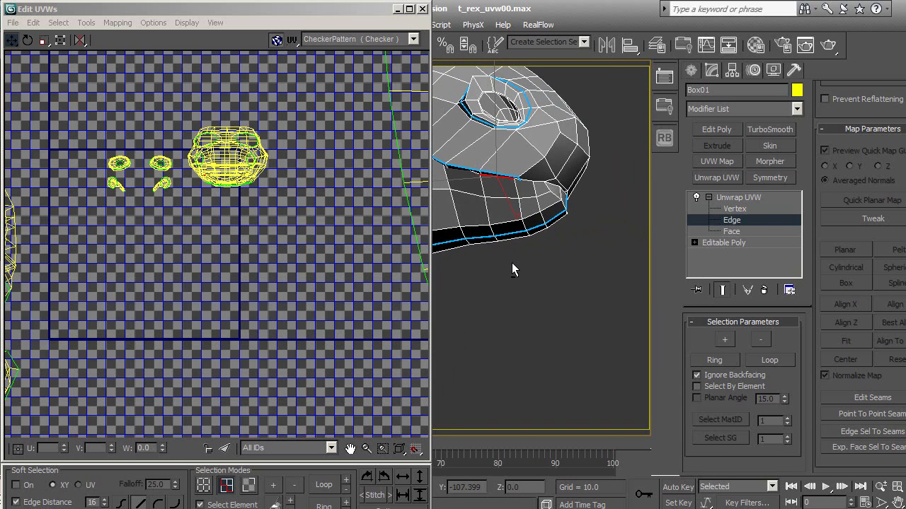
left_click(277, 491)
left_click(275, 492)
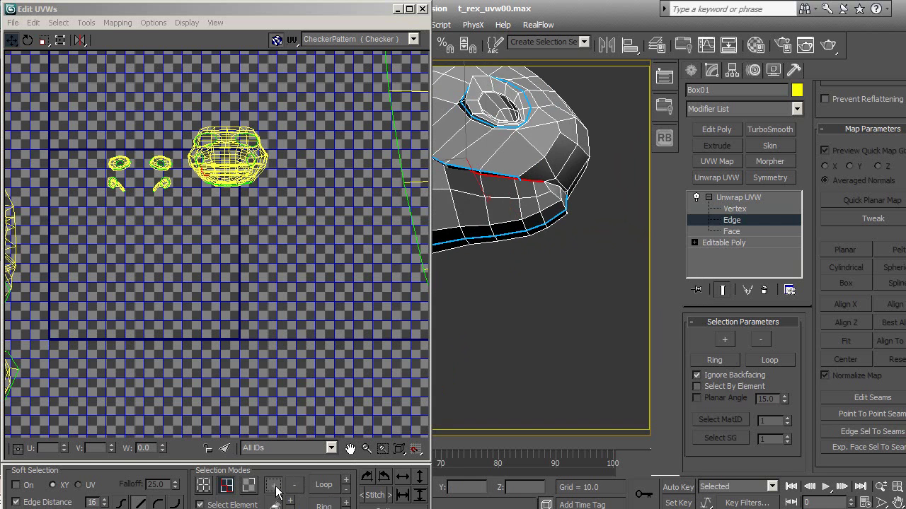
scroll(598, 202, "up", 3)
middle_click_drag(609, 231, 631, 259)
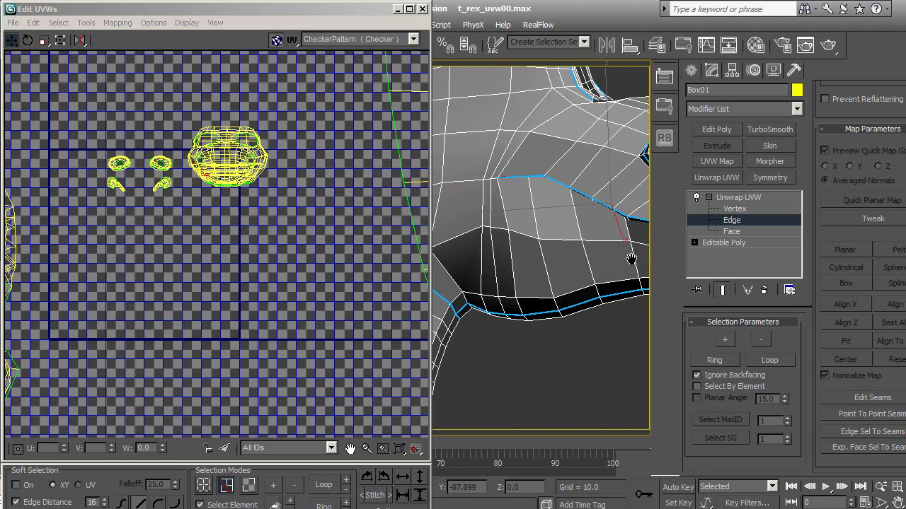
left_click(275, 488)
left_click(294, 485)
middle_click_drag(580, 217, 566, 264)
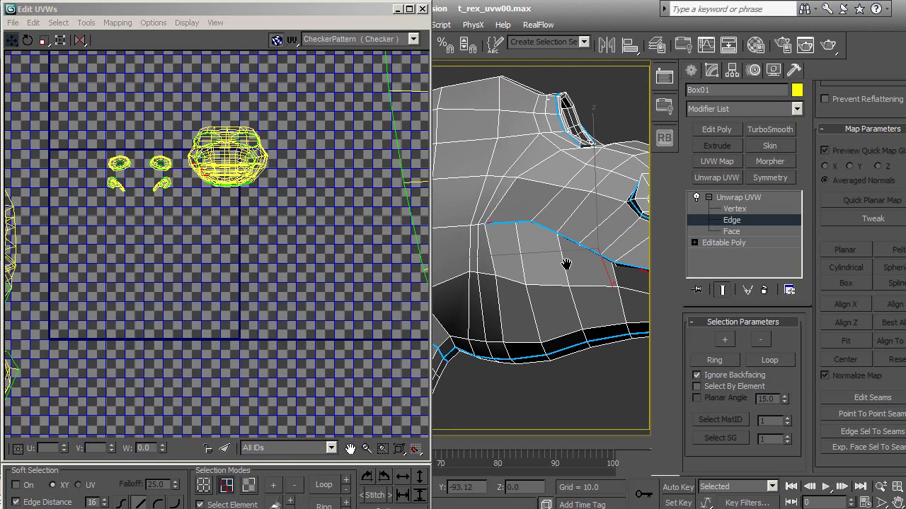
Step: Convert the selected jaw edges into seams
key("F3")
left_click(854, 428)
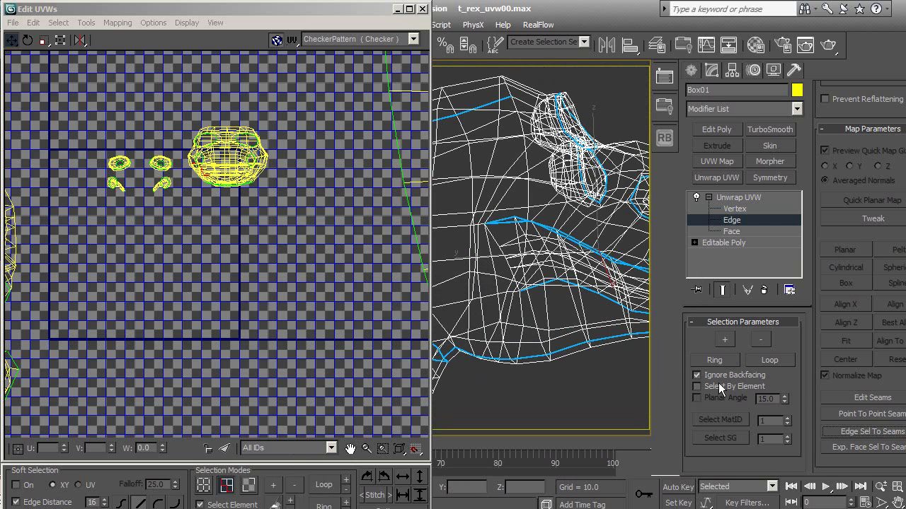
middle_click_drag(538, 248, 496, 234, "alt")
middle_click_drag(570, 283, 586, 264, "alt")
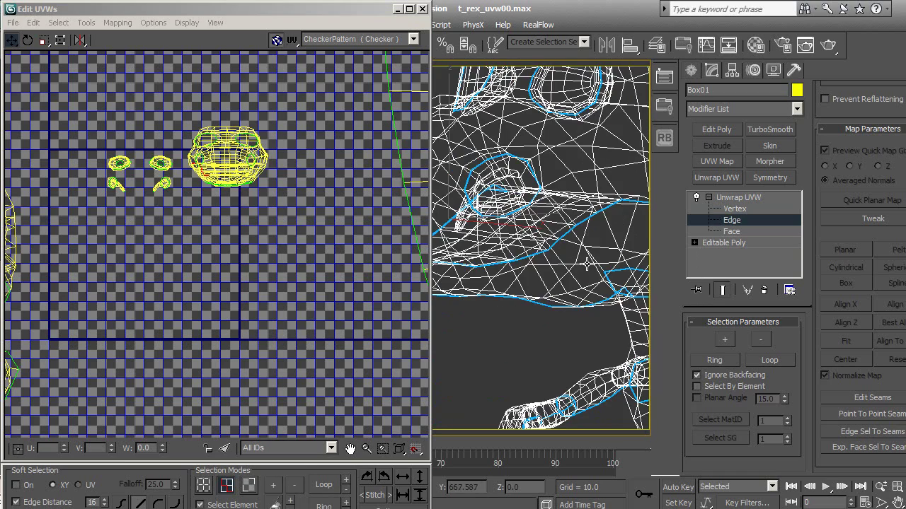
key("F3")
mouse_move(570, 263)
middle_mouse_down("alt")
mouse_move(569, 242)
mouse_move(545, 212)
middle_mouse_up("alt")
Step: Select a jaw edge, grow it along the loop and make it a seam
left_click(536, 129)
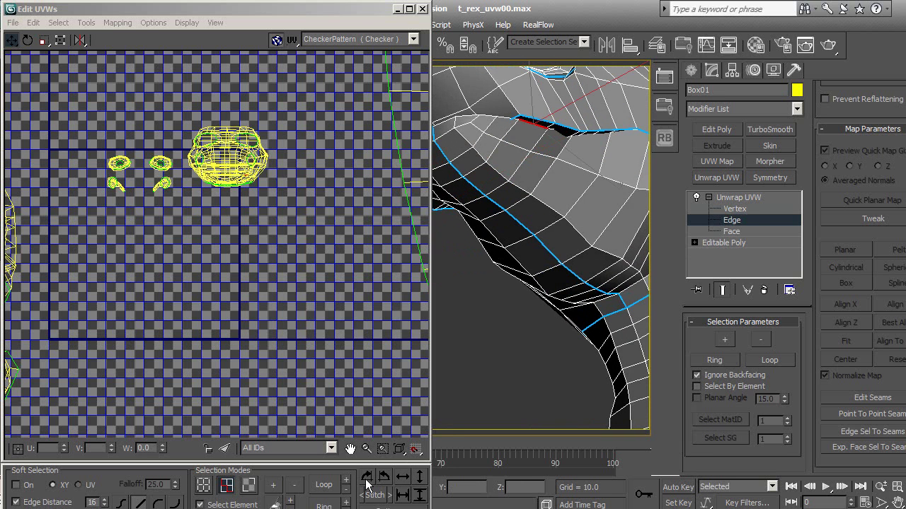
left_click(273, 484)
mouse_move(436, 381)
middle_mouse_down("alt")
mouse_move(580, 299)
mouse_move(554, 325)
mouse_move(584, 276)
middle_mouse_up("alt")
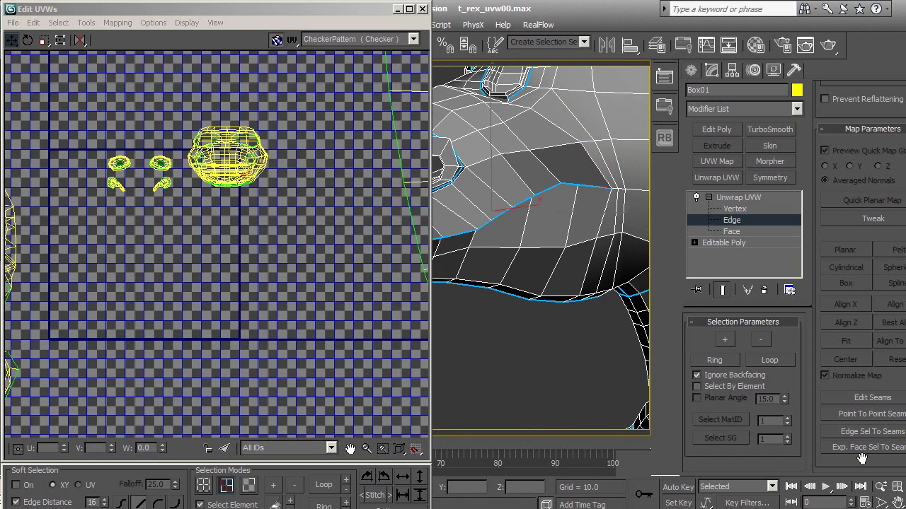
left_click(858, 432)
Step: Grow the next edge loop down the throat and convert it to seams
mouse_move(529, 330)
middle_mouse_down("alt")
mouse_move(649, 292)
mouse_move(488, 233)
mouse_move(587, 236)
middle_mouse_up("alt")
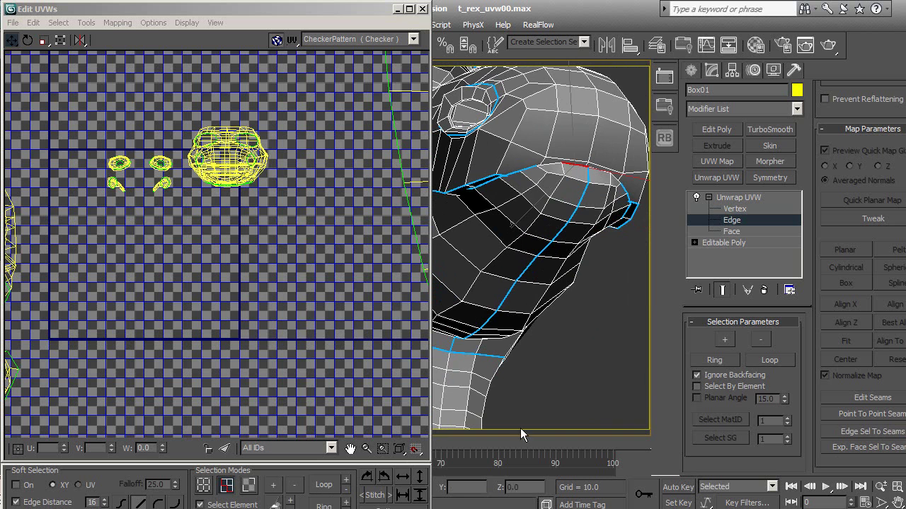
left_click(273, 485)
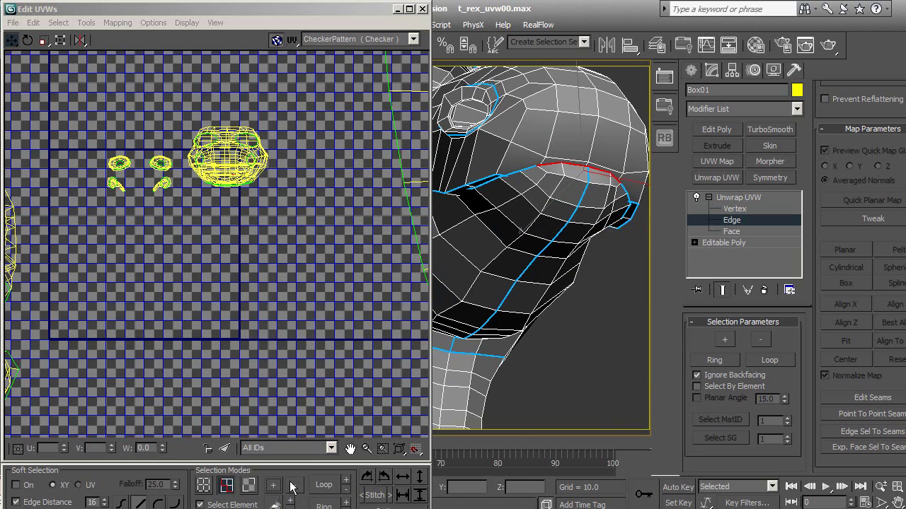
left_click(879, 433)
mouse_move(617, 331)
middle_mouse_down("alt")
mouse_move(482, 349)
mouse_move(517, 355)
mouse_move(545, 333)
middle_mouse_up("alt")
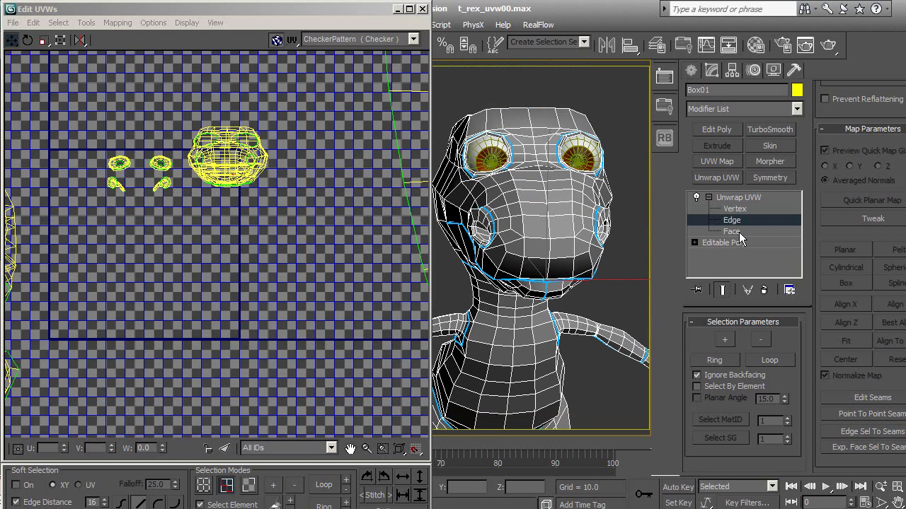
Step: At Face level, give the head faces a Planar map aligned to Y
left_click(738, 233)
left_click(842, 252)
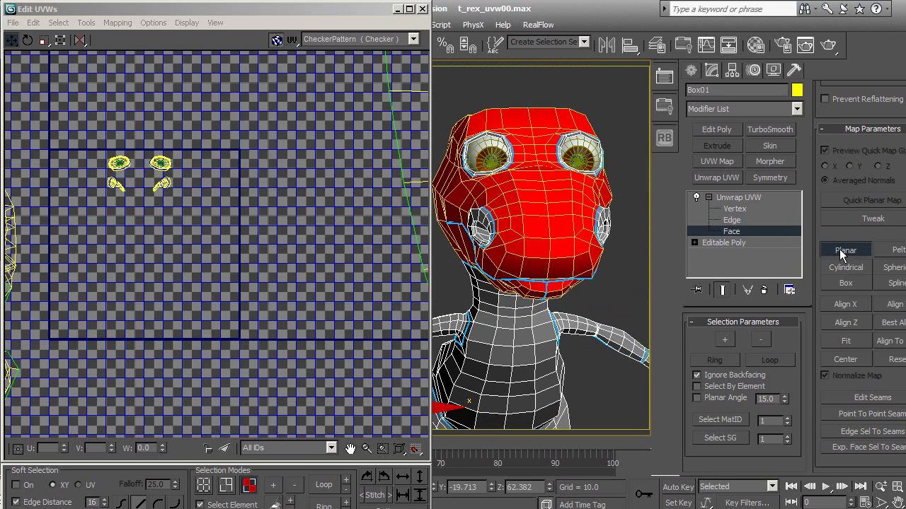
left_click(899, 310)
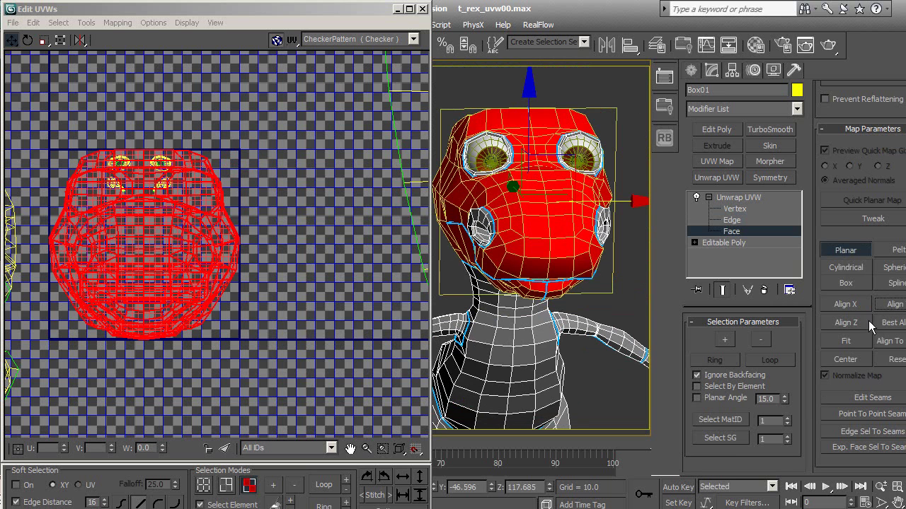
left_click(856, 300)
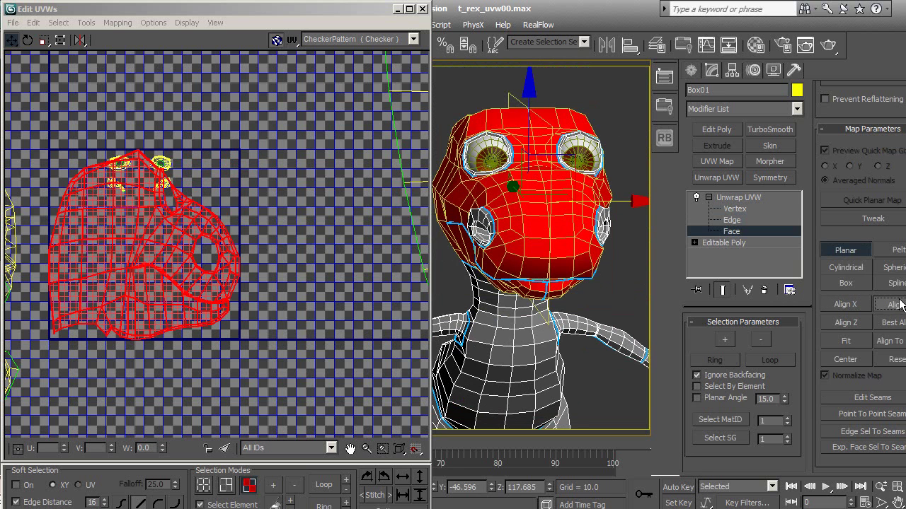
left_click(893, 301)
Step: Pelt-unwrap and commit the head, then move the head and jaw islands apart
left_click(897, 252)
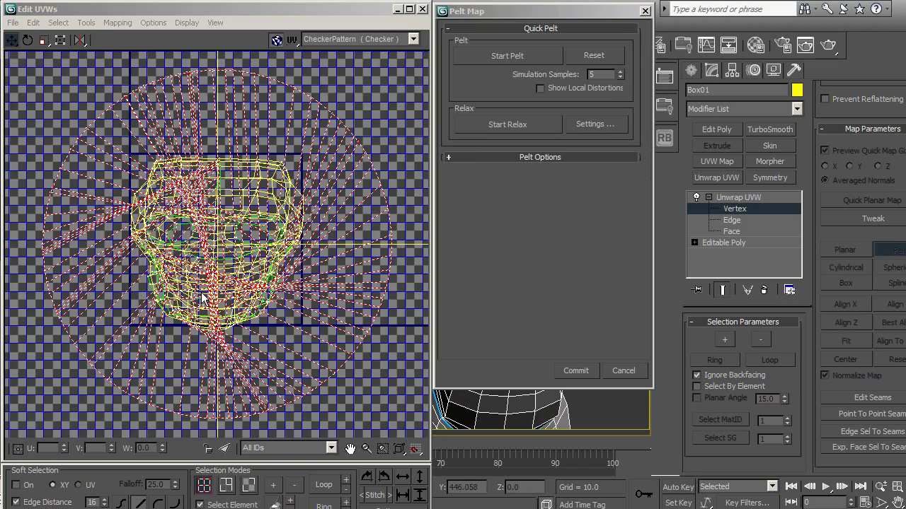
left_click(570, 365)
scroll(213, 301, "down", 3)
middle_click_drag(271, 312, 253, 212)
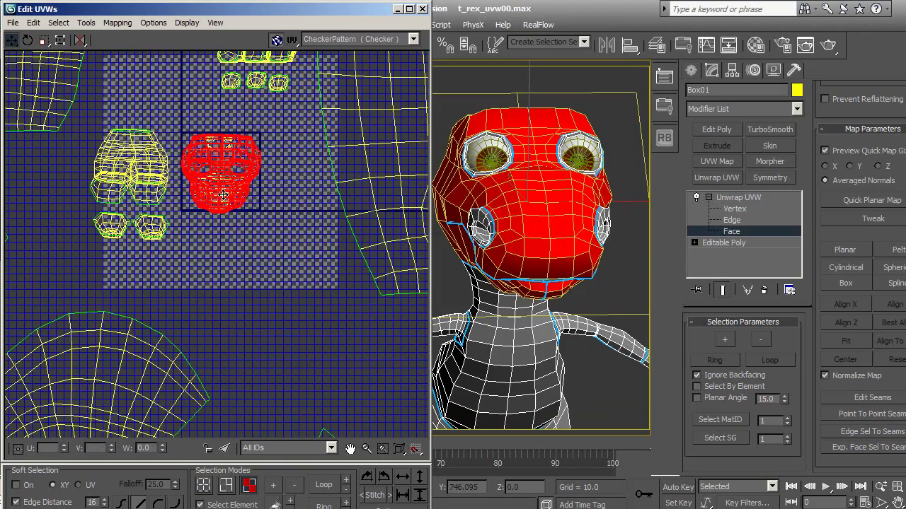
left_click_drag(223, 195, 362, 383)
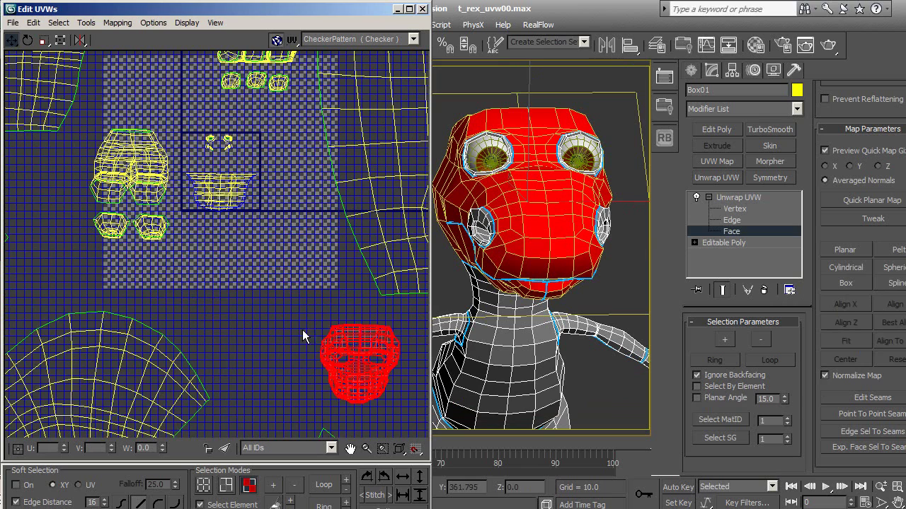
left_click_drag(216, 191, 245, 254)
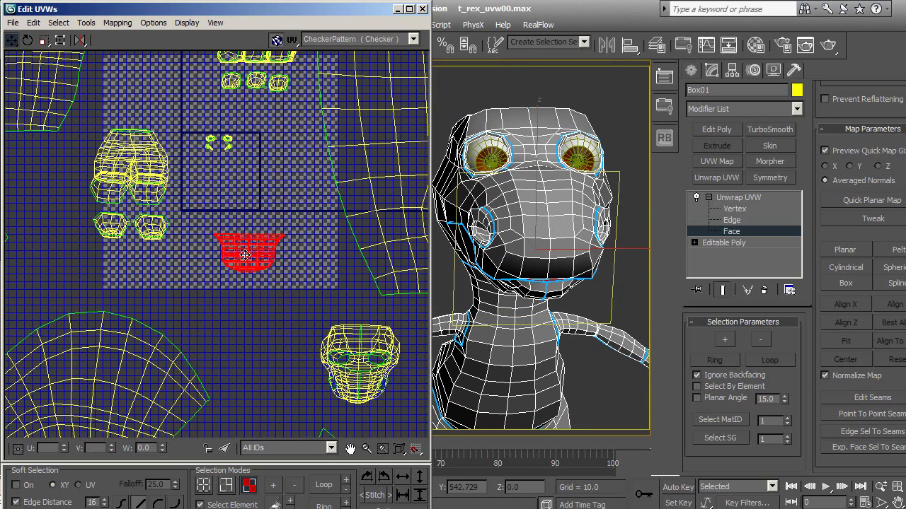
Step: Reselect the head UV island and reapply the Planar projection
middle_click_drag(313, 334, 260, 257)
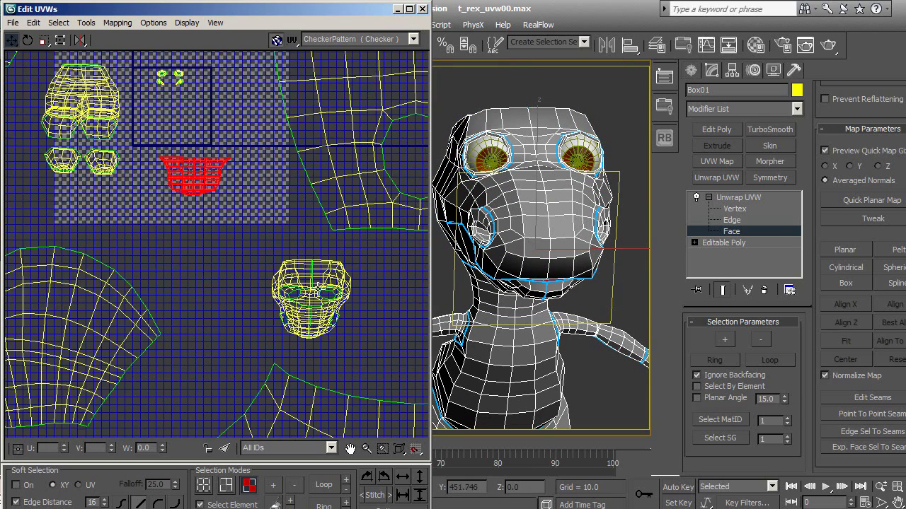
left_click(316, 286)
middle_click_drag(338, 293, 280, 256)
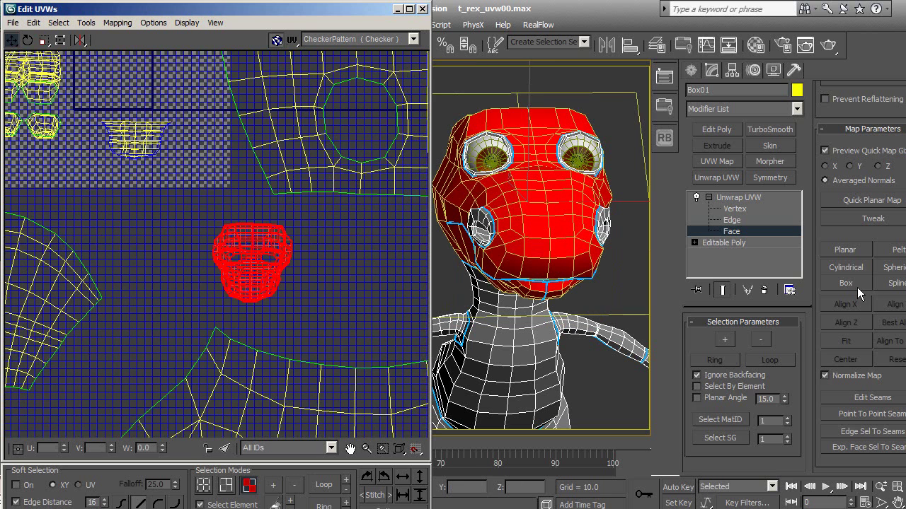
left_click(854, 253)
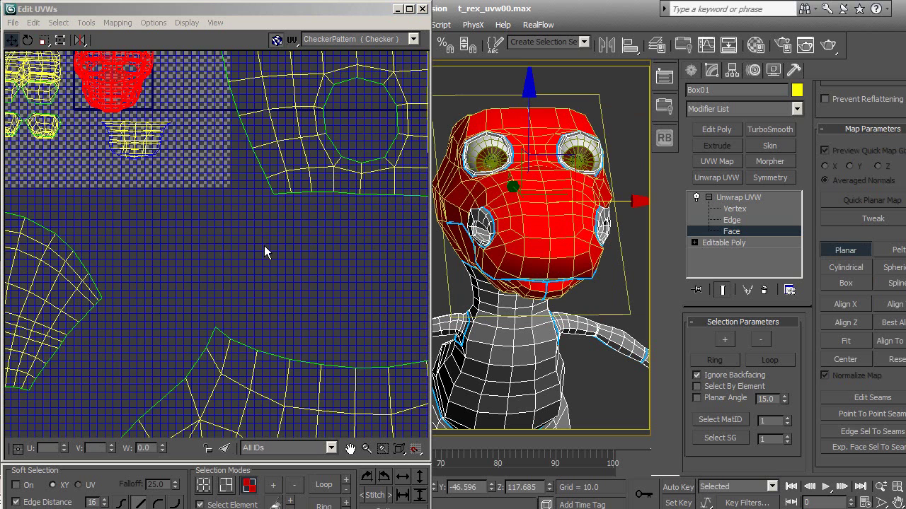
Step: Try X then Y planar alignment on the head faces, then start Pelt mapping
left_click(853, 304)
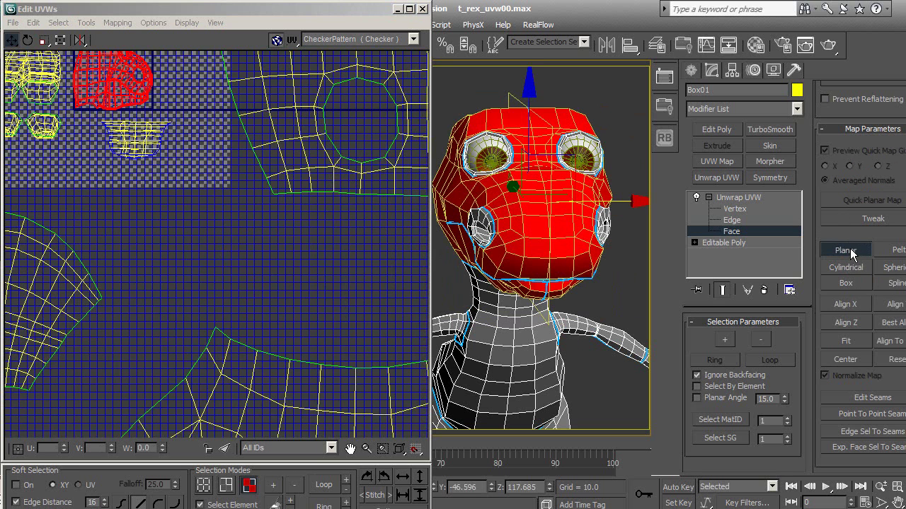
left_click(854, 306)
left_click(896, 305)
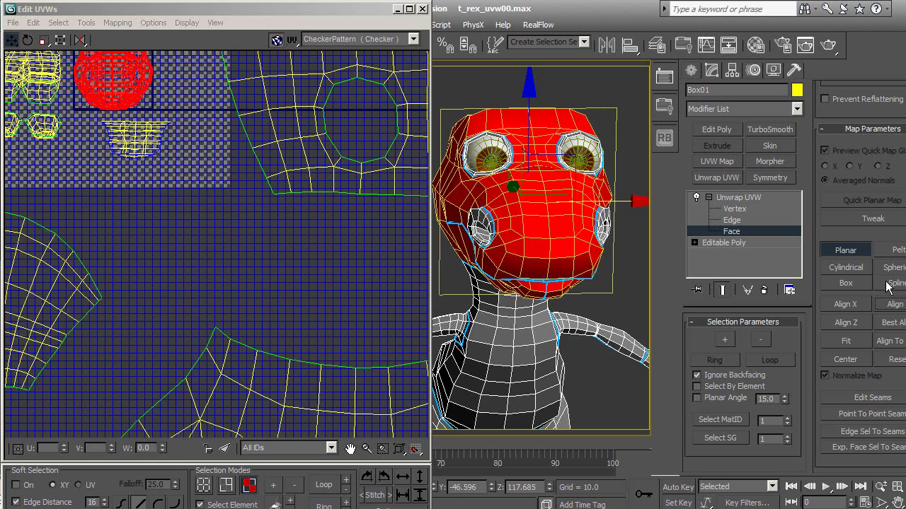
left_click(896, 252)
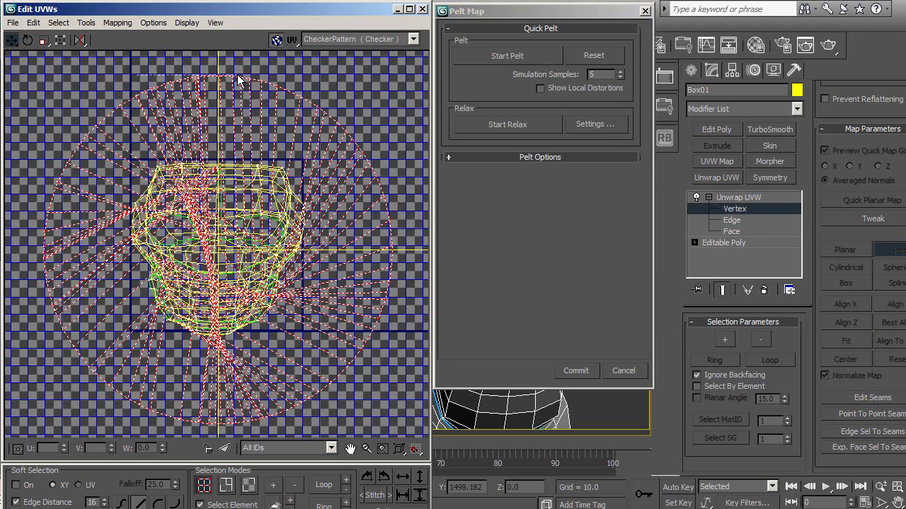
Step: Select the pelt stretcher points around the circle and rotate them
left_click_drag(135, 75, 361, 110)
left_click_drag(259, 98, 373, 134)
left_click_drag(392, 101, 331, 405)
left_click_drag(93, 261, 110, 262)
left_click_drag(29, 176, 95, 326)
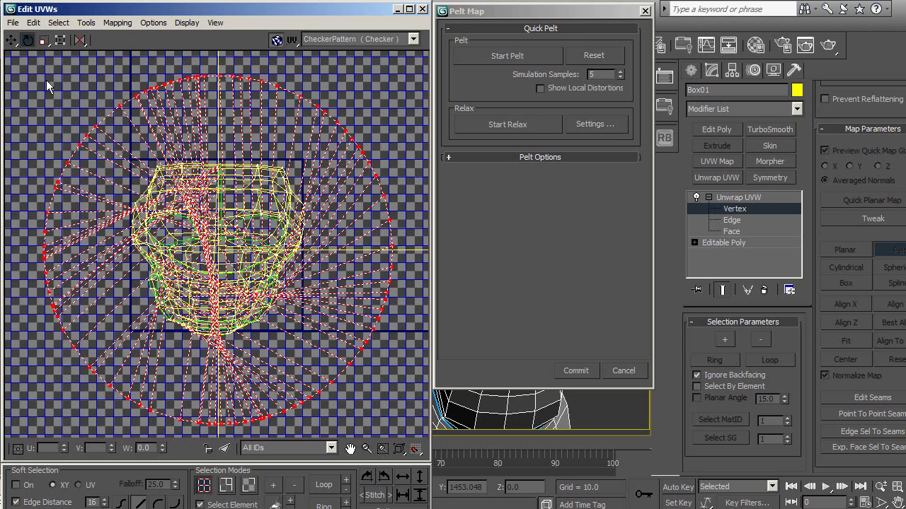
mouse_move(97, 133)
left_mouse_down()
mouse_move(132, 38)
mouse_move(162, 2)
left_mouse_up()
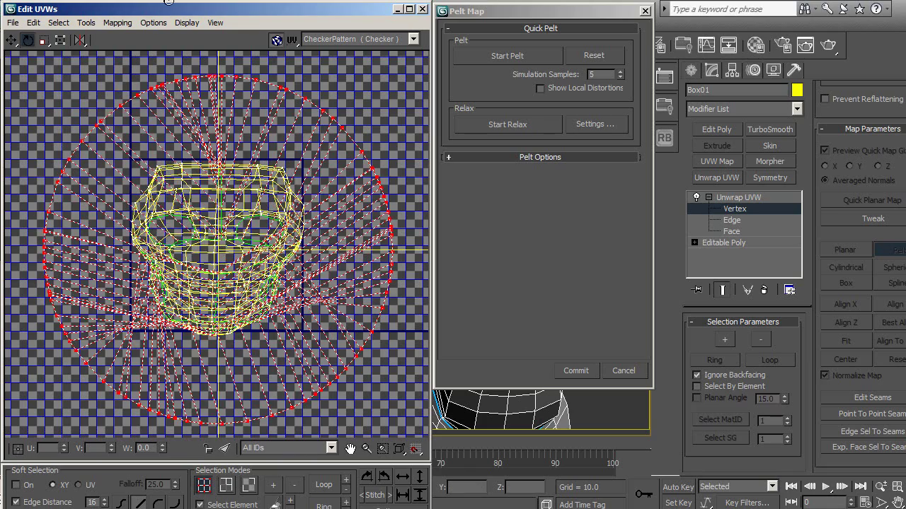
left_click_drag(103, 131, 105, 105)
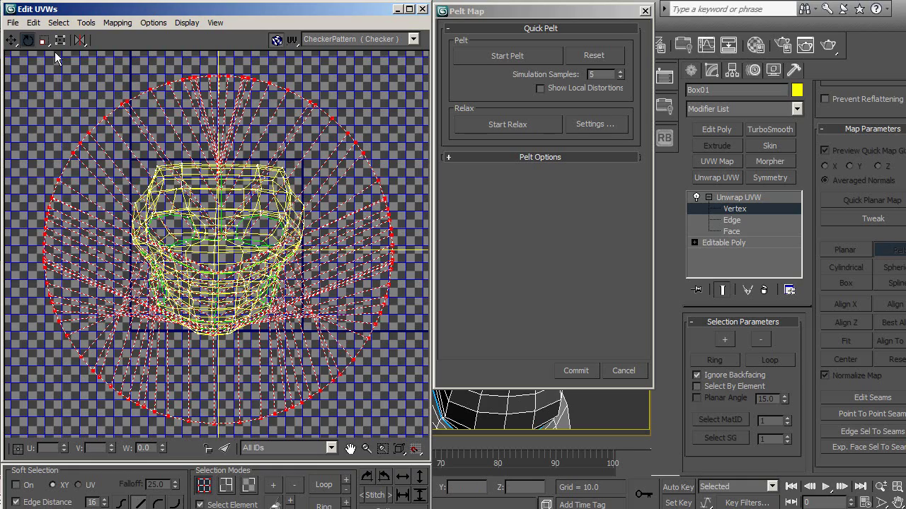
Step: Enlarge the stretcher circle around the head and run Start Pelt twice
left_click(44, 40)
scroll(156, 210, "down", 1)
scroll(191, 228, "down", 1)
left_click_drag(309, 271, 314, 203)
scroll(293, 262, "down", 1)
scroll(296, 264, "down", 1)
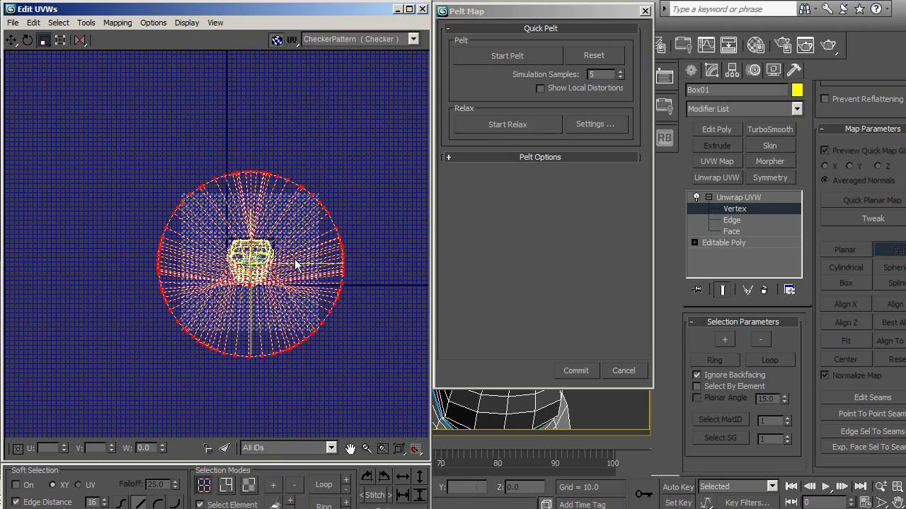
left_click_drag(334, 304, 337, 204)
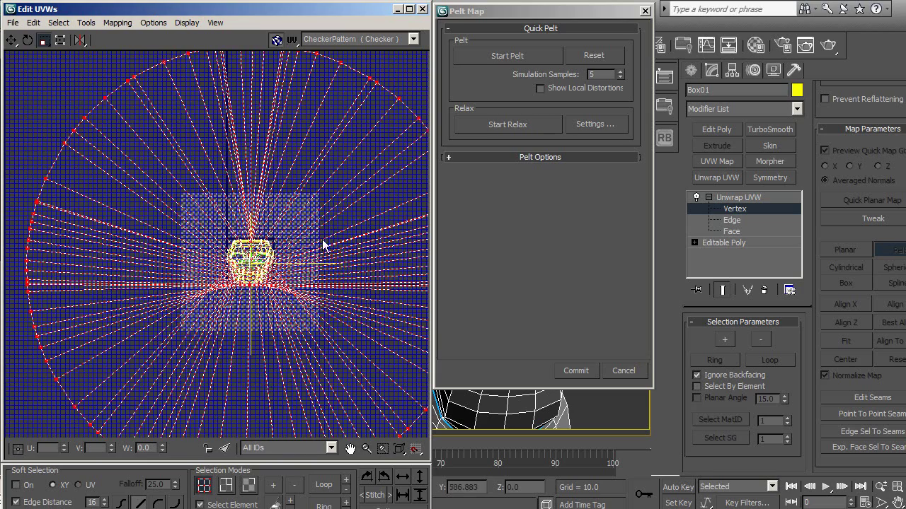
scroll(323, 247, "down", 1)
scroll(295, 257, "up", 1)
scroll(333, 249, "up", 1)
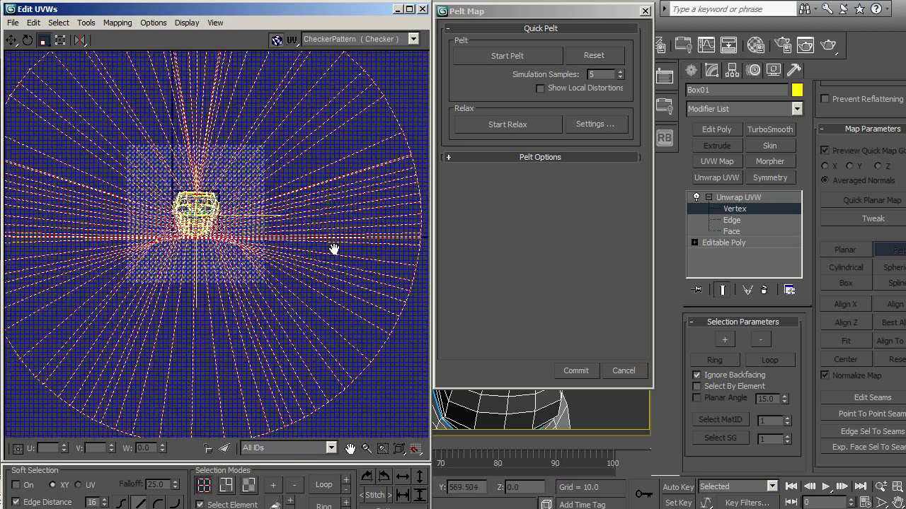
scroll(333, 249, "up", 1)
left_click(500, 56)
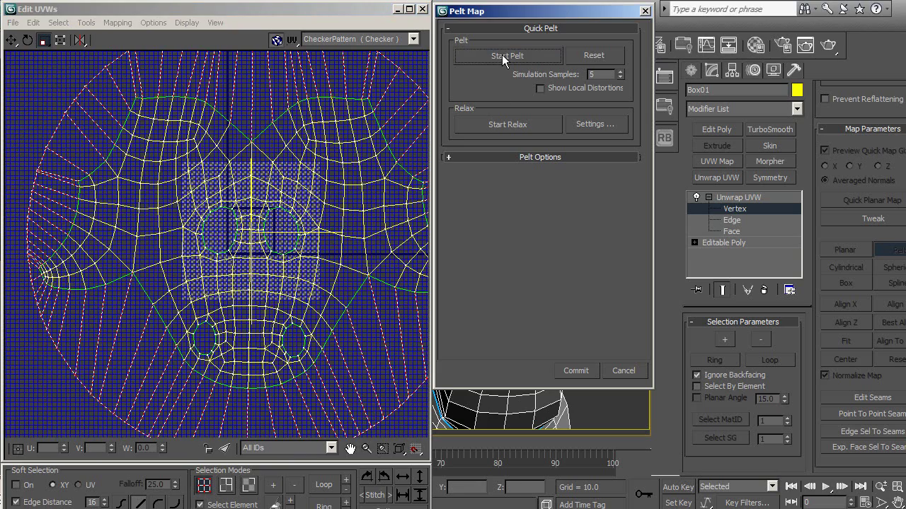
left_click(502, 55)
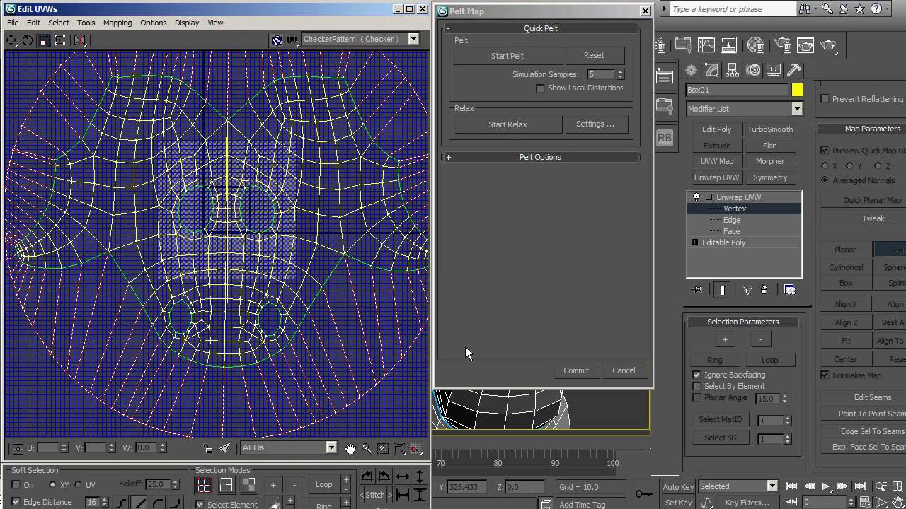
Step: Commit the pelt unwrap and move the head island to the upper-left
left_click(570, 369)
scroll(314, 269, "up", 1)
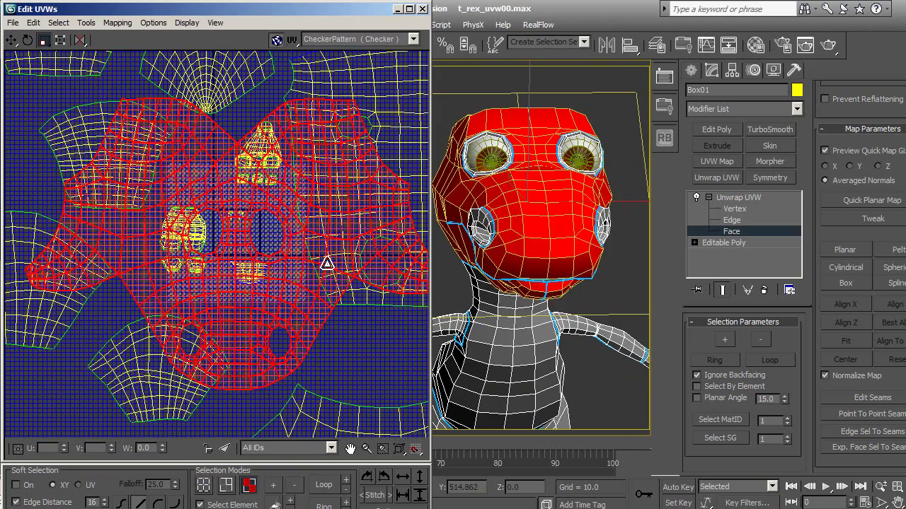
scroll(324, 263, "up", 1)
mouse_move(325, 263)
middle_mouse_down()
mouse_move(289, 227)
mouse_move(291, 235)
middle_mouse_up()
left_click(11, 39)
scroll(291, 235, "down", 4)
mouse_move(304, 234)
left_mouse_down()
mouse_move(117, 135)
mouse_move(134, 134)
left_mouse_up()
left_click(164, 163)
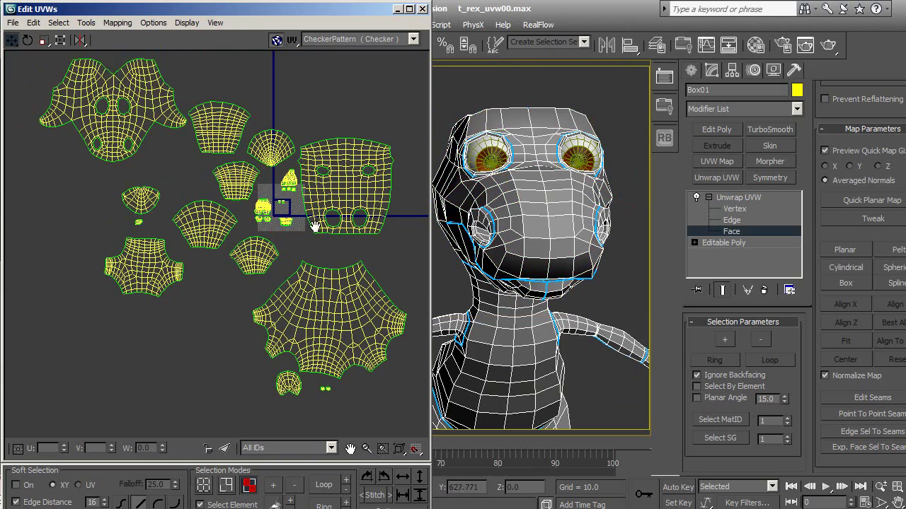
Step: Zoom the UV view onto the eye islands and select the left eye island
scroll(314, 227, "up", 2)
scroll(302, 205, "up", 2)
scroll(295, 178, "up", 3)
scroll(295, 250, "up", 2)
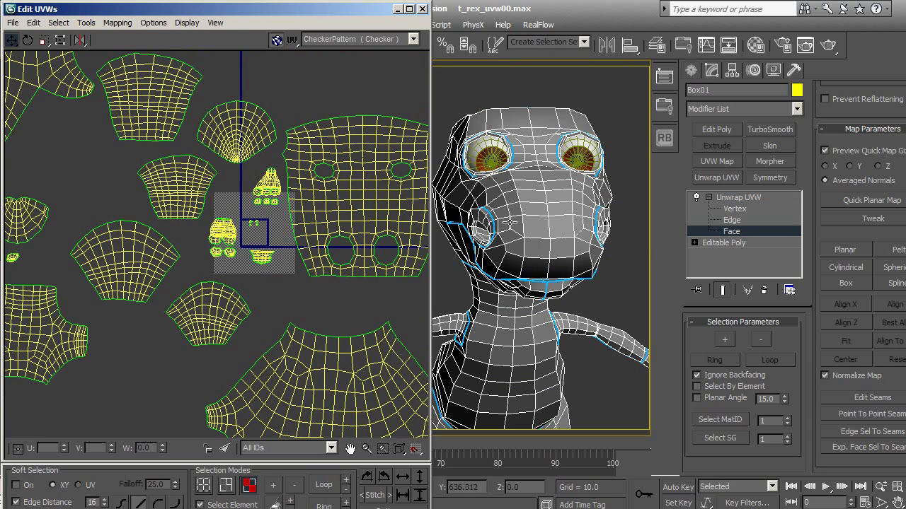
scroll(297, 290, "up", 2)
scroll(247, 273, "up", 3)
scroll(255, 209, "up", 2)
middle_click_drag(255, 208, 284, 265)
left_click(218, 269)
mouse_move(506, 289)
middle_mouse_down()
mouse_move(538, 327)
mouse_move(627, 310)
middle_mouse_up()
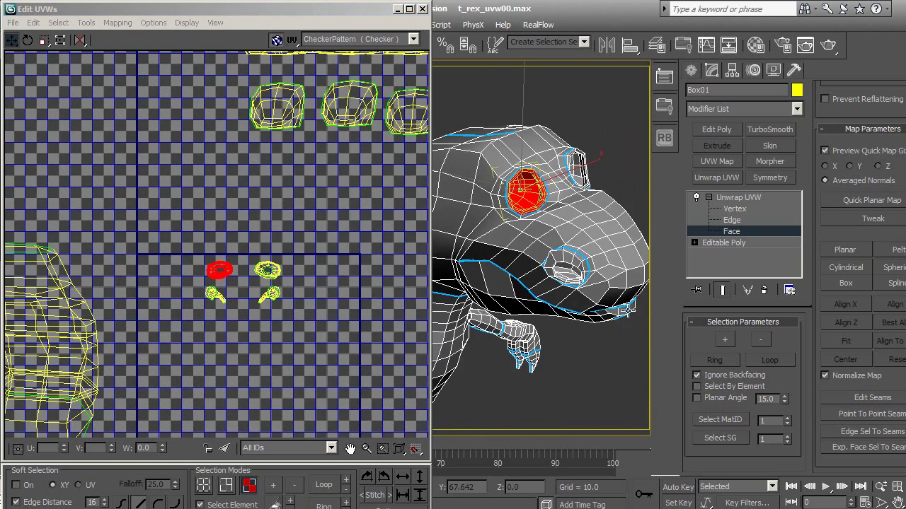
Step: At Edge level, grow the selection across the eye socket and convert it to seams
scroll(526, 263, "up", 5)
scroll(525, 263, "down", 2)
scroll(475, 293, "down", 1)
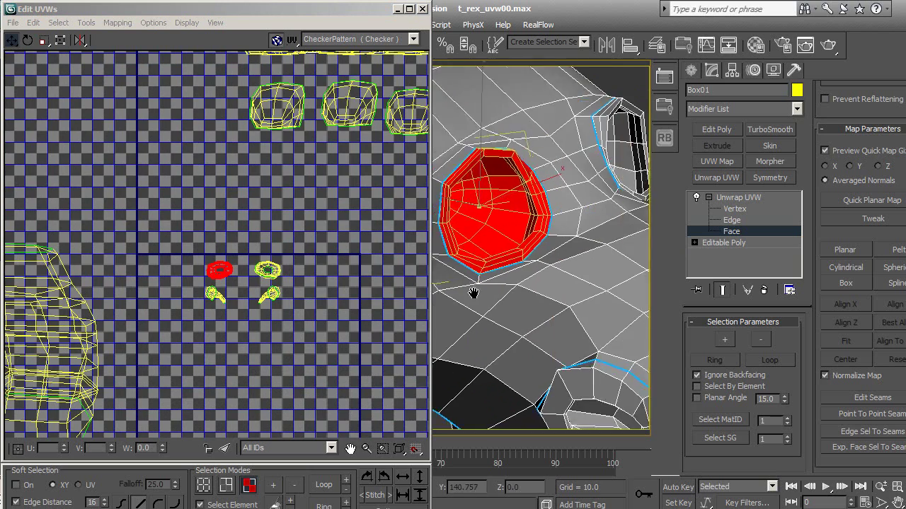
mouse_move(518, 295)
middle_mouse_down("alt")
mouse_move(536, 236)
mouse_move(600, 237)
mouse_move(636, 261)
mouse_move(545, 307)
mouse_move(586, 324)
mouse_move(574, 316)
mouse_move(605, 245)
mouse_move(522, 299)
mouse_move(595, 315)
middle_mouse_up("alt")
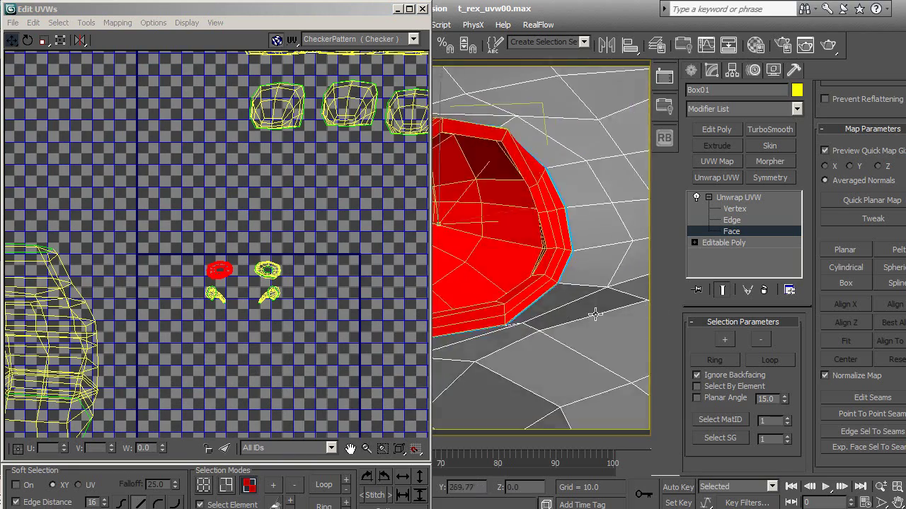
mouse_move(532, 212)
middle_mouse_down("alt")
mouse_move(521, 227)
mouse_move(602, 263)
mouse_move(518, 265)
mouse_move(589, 273)
middle_mouse_up("alt")
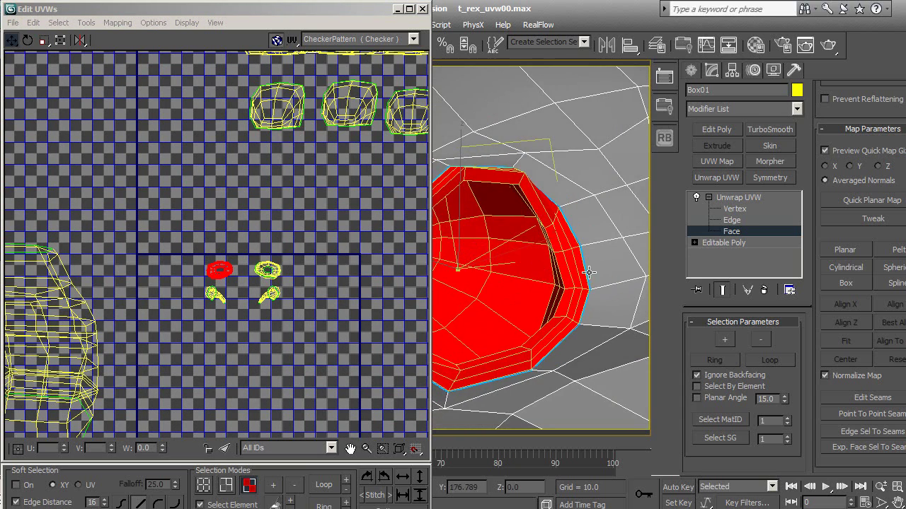
left_click(733, 220)
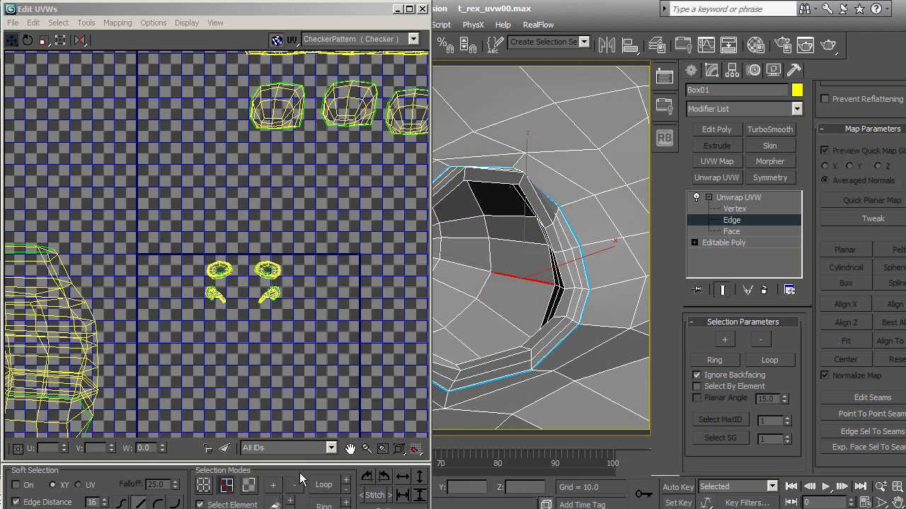
left_click(273, 485)
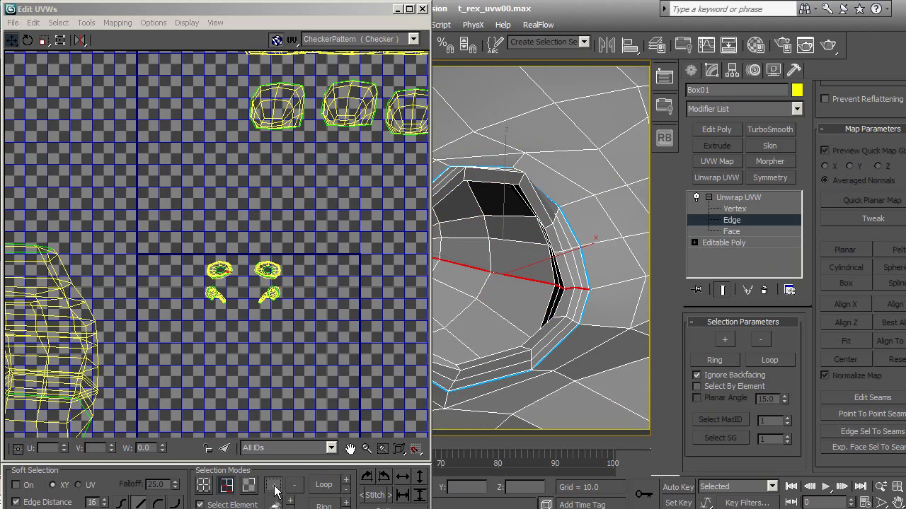
mouse_move(497, 409)
middle_mouse_down("alt")
mouse_move(383, 411)
mouse_move(449, 414)
mouse_move(416, 405)
mouse_move(565, 368)
mouse_move(500, 376)
mouse_move(438, 402)
middle_mouse_up("alt")
middle_click_drag(445, 416, 451, 414, "alt")
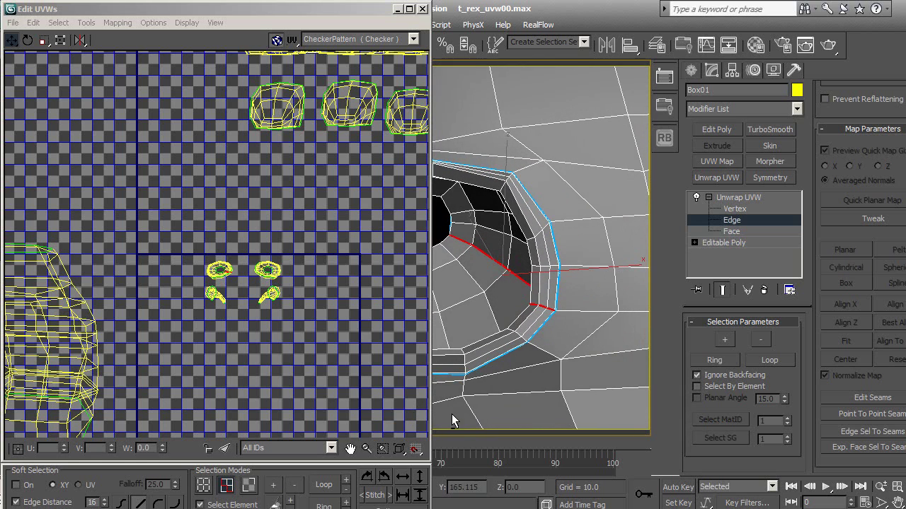
left_click(843, 428)
Step: Select and grow a second eye-socket rim edge run and make it seams
mouse_move(601, 343)
middle_mouse_down("alt")
mouse_move(552, 321)
mouse_move(567, 316)
mouse_move(521, 320)
mouse_move(507, 300)
mouse_move(545, 283)
mouse_move(663, 287)
mouse_move(597, 301)
mouse_move(628, 303)
mouse_move(519, 303)
middle_mouse_up("alt")
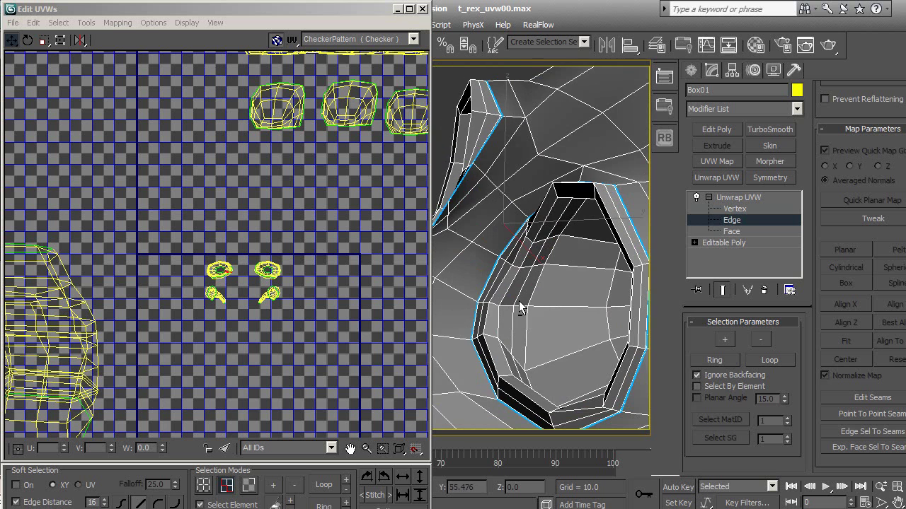
left_click(543, 306)
left_click(274, 484)
left_click(274, 485)
left_click(273, 485)
left_click(872, 431)
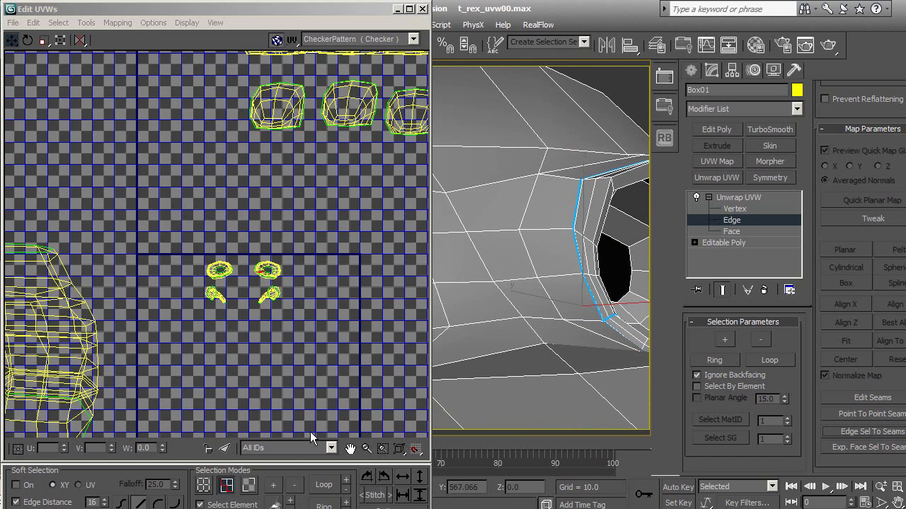
Step: Select the eye faces, apply a Planar map aligned X then Y, and start Pelt
left_click(248, 485)
key("z")
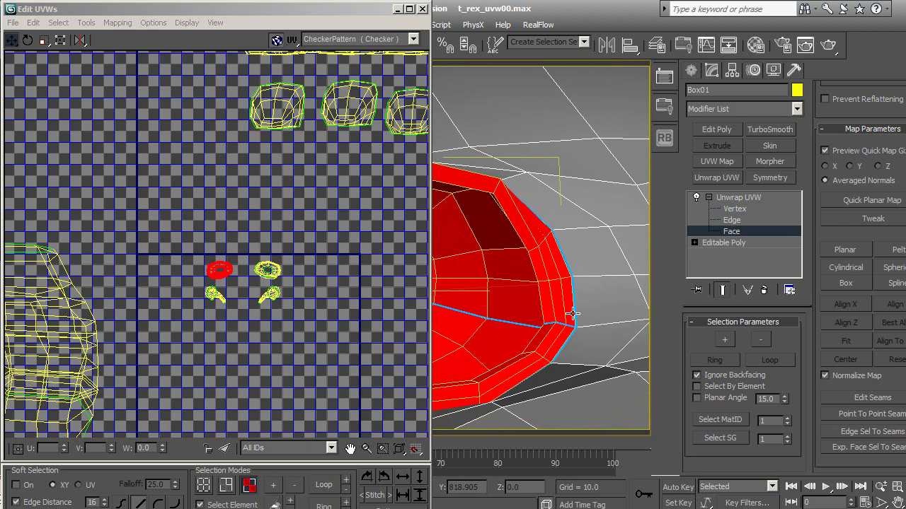
key("z")
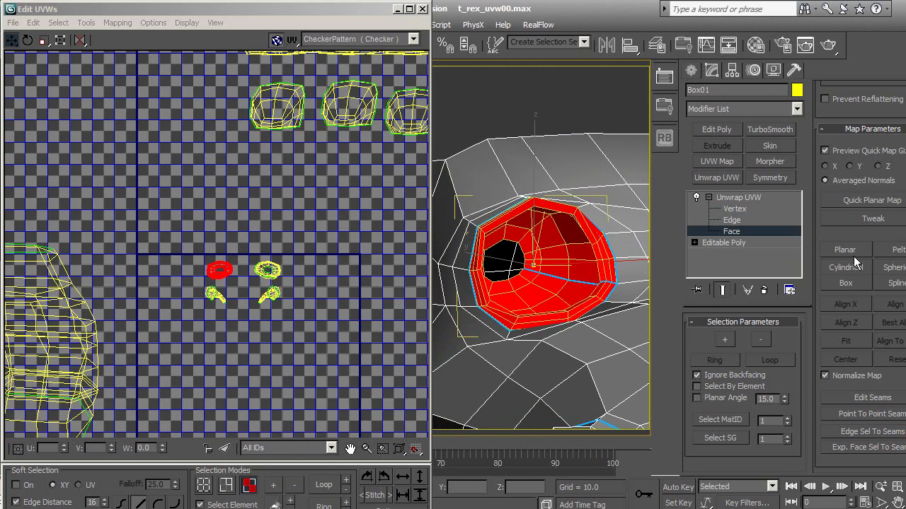
left_click(853, 251)
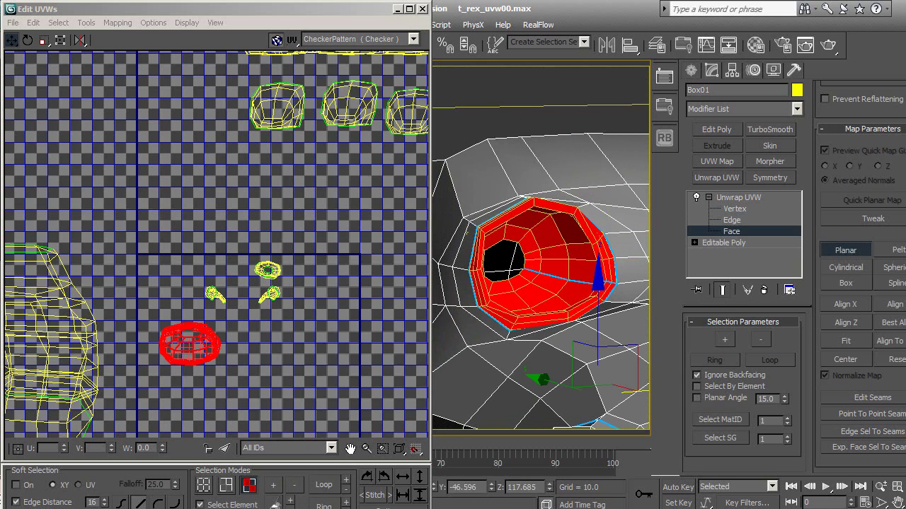
left_click(848, 304)
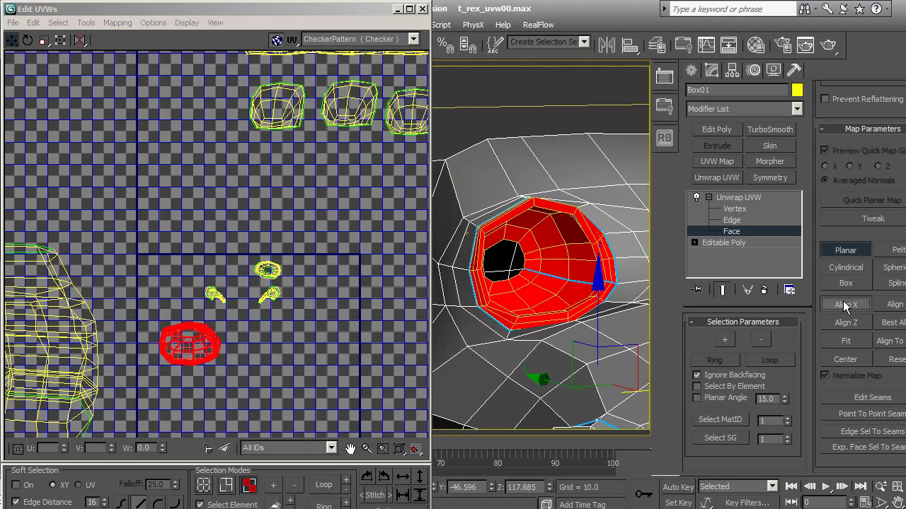
left_click(889, 305)
left_click(890, 251)
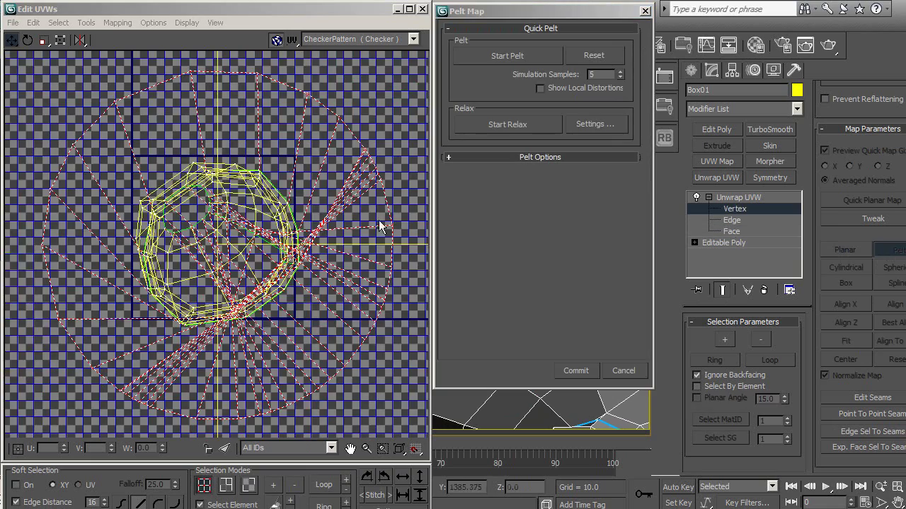
Step: Test the pelt simulation, undo it, and select all the stretcher points
scroll(380, 227, "down", 2)
scroll(305, 212, "down", 1)
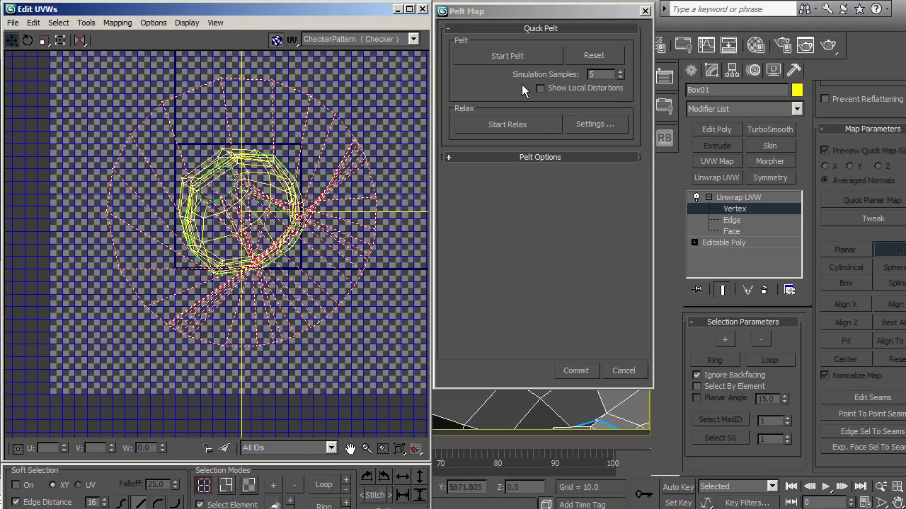
left_click(513, 59)
left_click(513, 58)
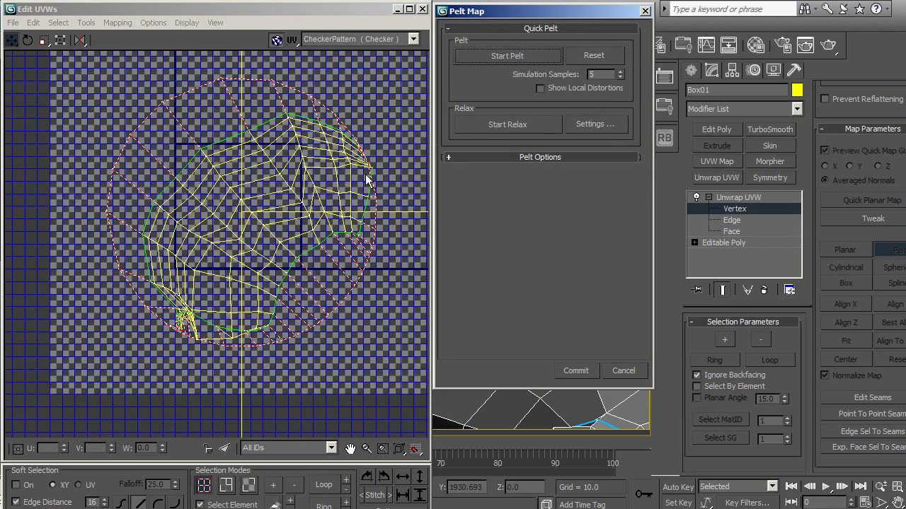
key("ctrl+z")
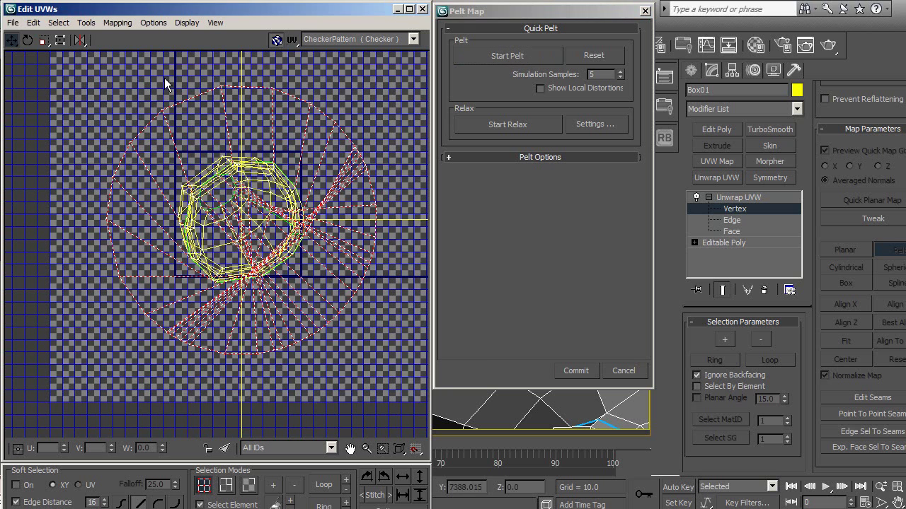
left_click_drag(394, 90, 333, 283)
left_click_drag(395, 260, 164, 406, "ctrl")
left_click_drag(235, 307, 94, 189, "ctrl")
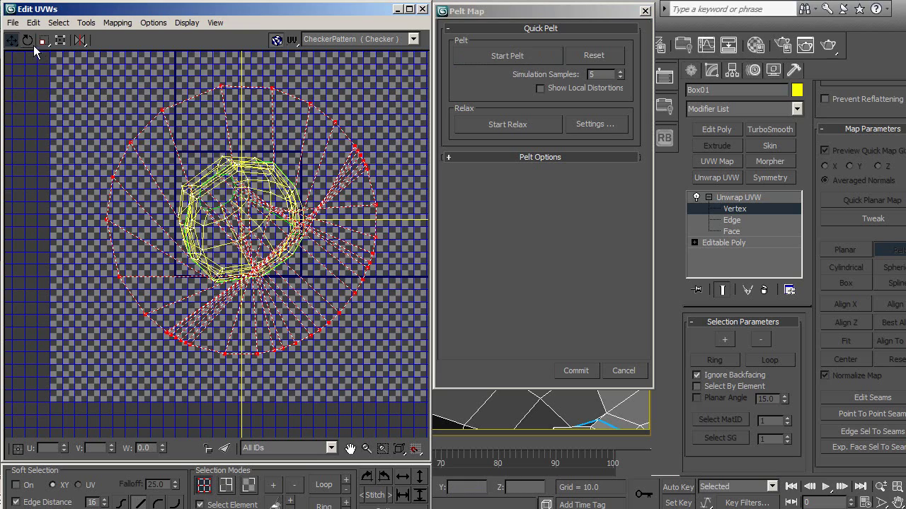
Step: Rotate and scale the stretcher, rerun the pelt simulation, and commit the eye island
left_click(27, 40)
mouse_move(130, 142)
left_mouse_down()
mouse_move(134, 153)
mouse_move(137, 145)
left_mouse_up()
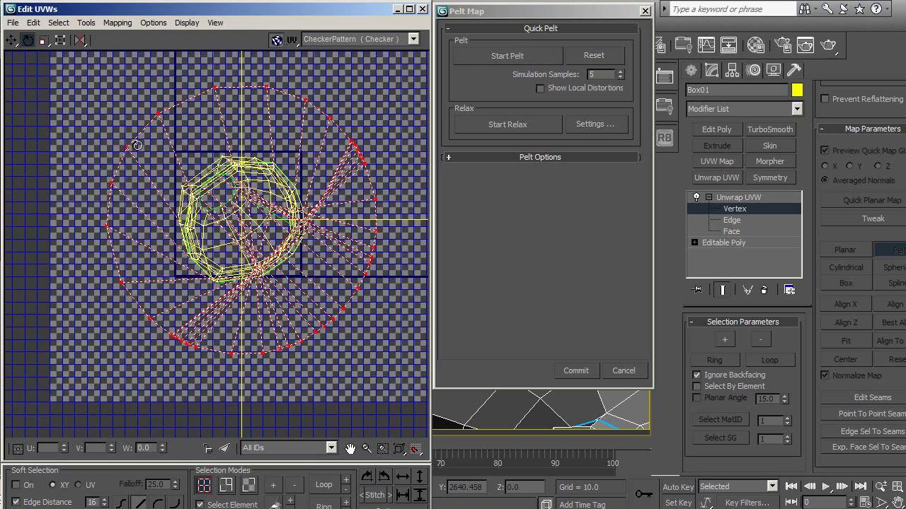
left_click(43, 41)
mouse_move(120, 147)
left_mouse_down()
mouse_move(125, 126)
mouse_move(117, 145)
left_mouse_up()
scroll(123, 162, "down", 3)
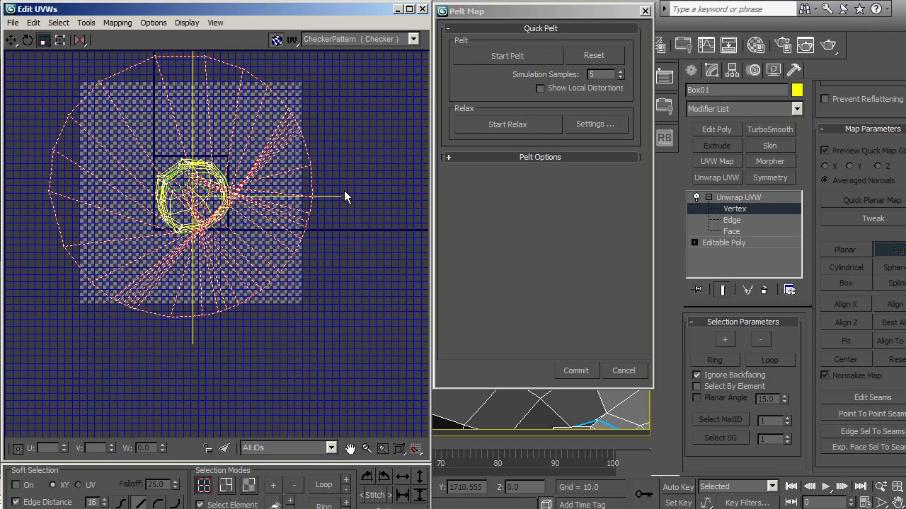
left_click(509, 57)
left_click(509, 56)
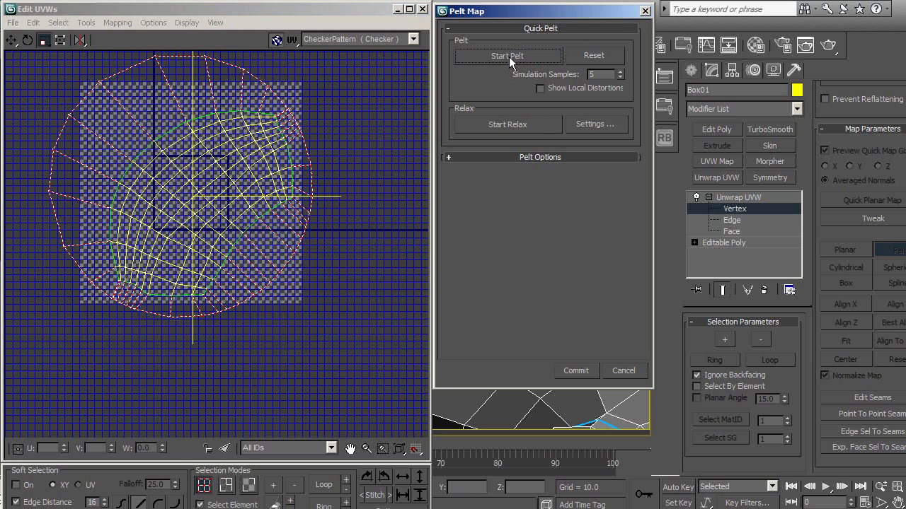
left_click(566, 371)
scroll(293, 320, "up", 1)
scroll(293, 319, "down", 3)
Step: Rotate the eye socket UV island, move it to the upper-left of the layout, and deselect it
scroll(292, 320, "up", 2)
middle_click_drag(293, 320, 253, 210)
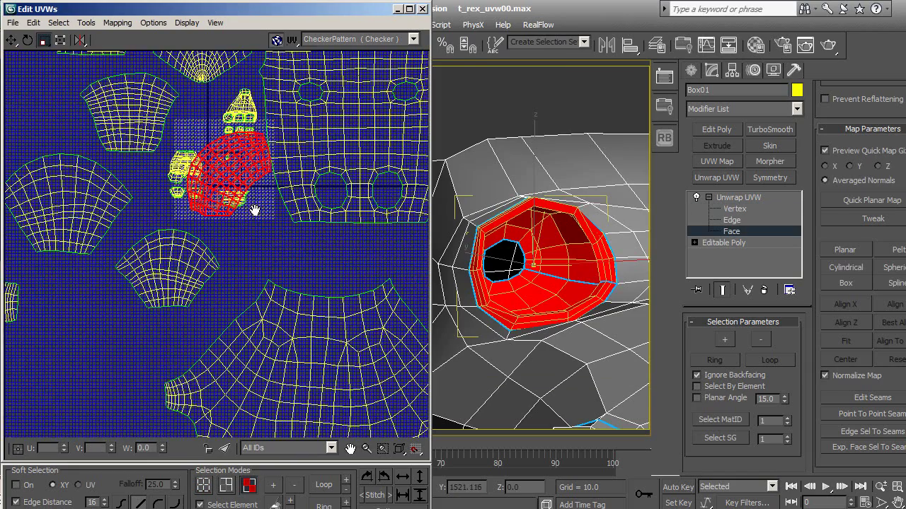
scroll(253, 210, "down", 2)
left_click(27, 39)
left_click_drag(216, 197, 214, 125)
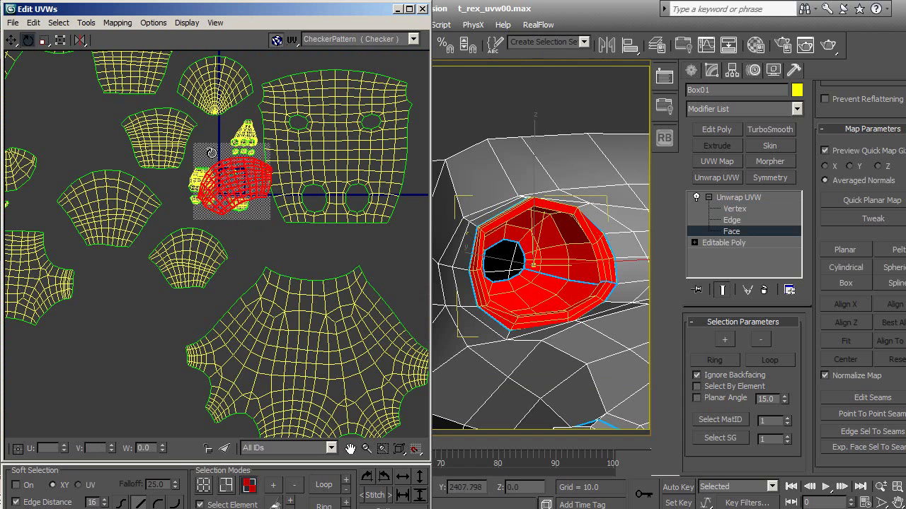
left_click(12, 40)
middle_click_drag(307, 207, 296, 170)
scroll(296, 170, "down", 2)
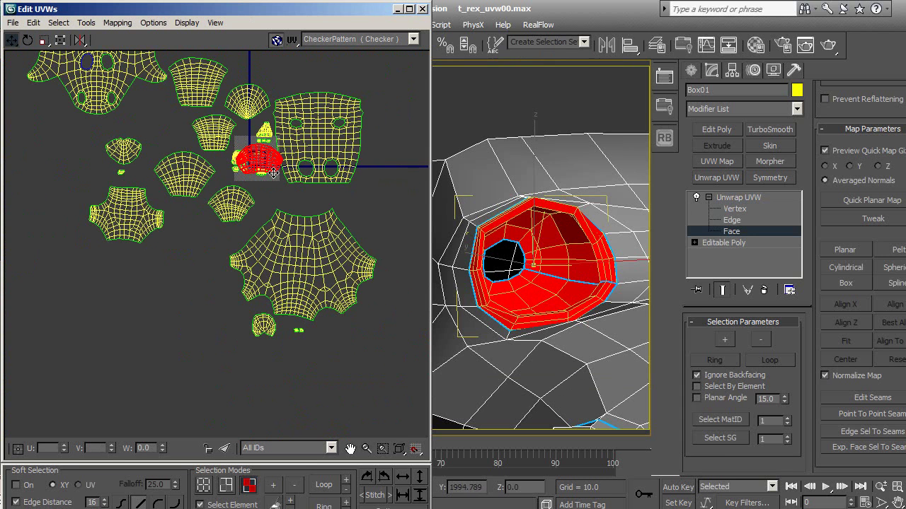
mouse_move(272, 172)
left_mouse_down()
mouse_move(196, 163)
mouse_move(58, 127)
left_mouse_up()
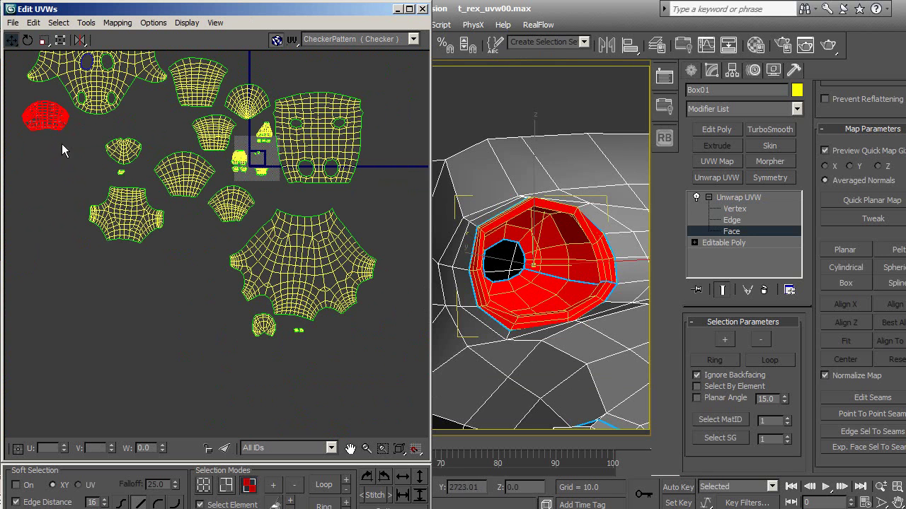
left_click(65, 164)
Step: Select a face beside the T-rex's nostril in the 3D view
scroll(239, 202, "up", 1)
scroll(398, 217, "up", 1)
mouse_move(441, 257)
middle_mouse_down()
mouse_move(511, 184)
mouse_move(498, 155)
middle_mouse_up()
left_click(519, 254)
scroll(269, 223, "up", 4)
scroll(240, 233, "up", 4)
scroll(232, 239, "up", 3)
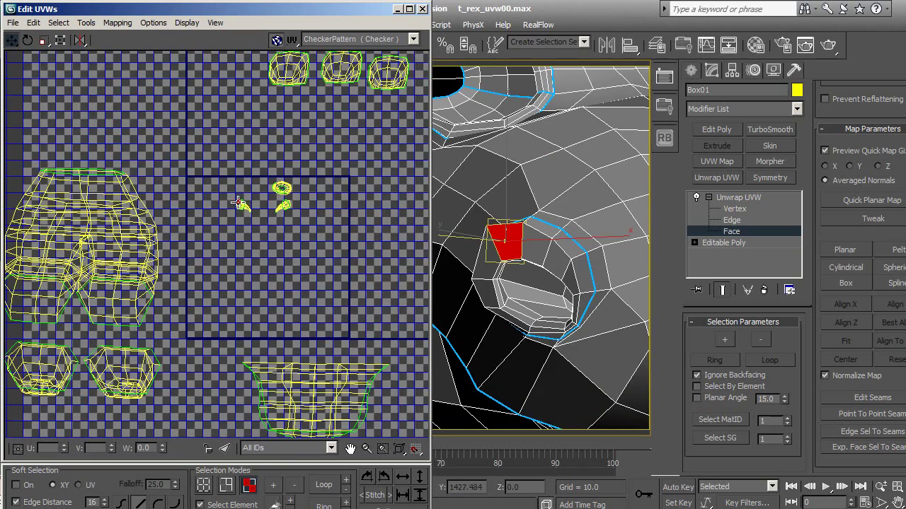
Step: Grow the face selection over the nostril and switch to Edge level
key("ctrl+Page_Up")
middle_click_drag(599, 305, 592, 267)
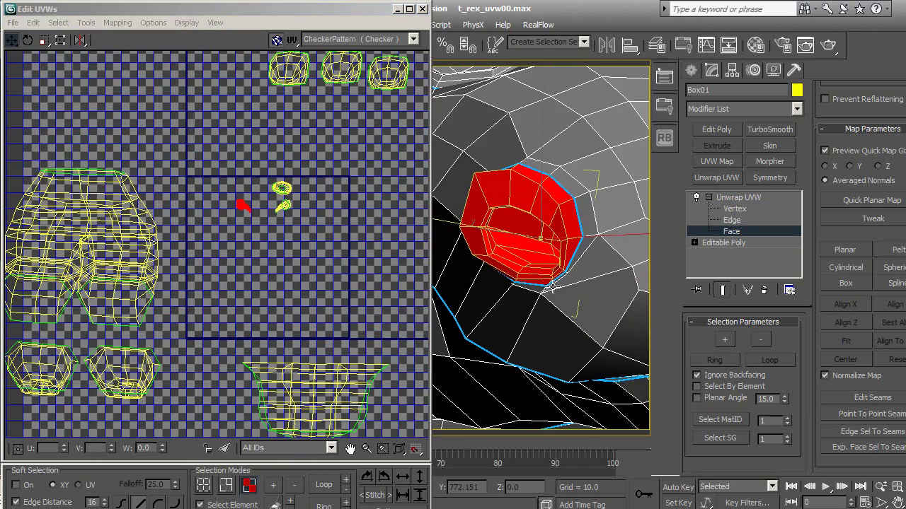
mouse_move(553, 305)
middle_mouse_down("alt")
mouse_move(663, 328)
mouse_move(695, 320)
middle_mouse_up("alt")
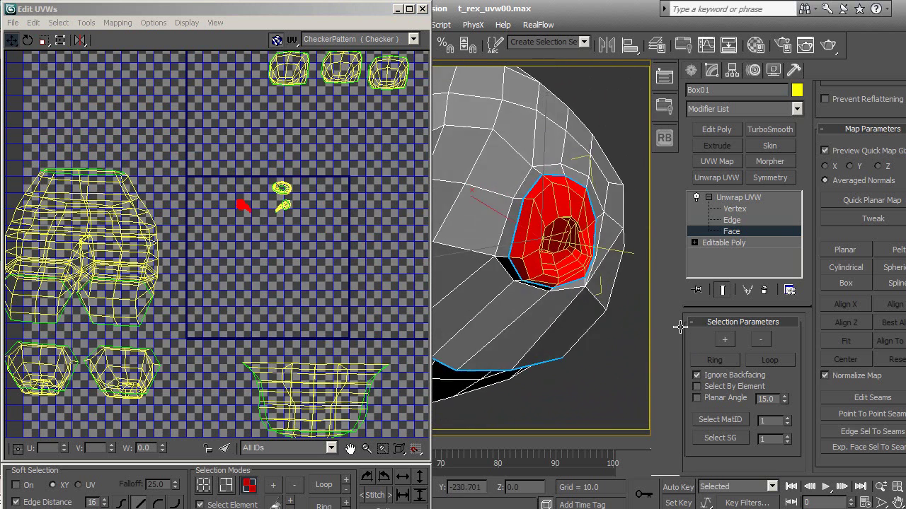
left_click(732, 220)
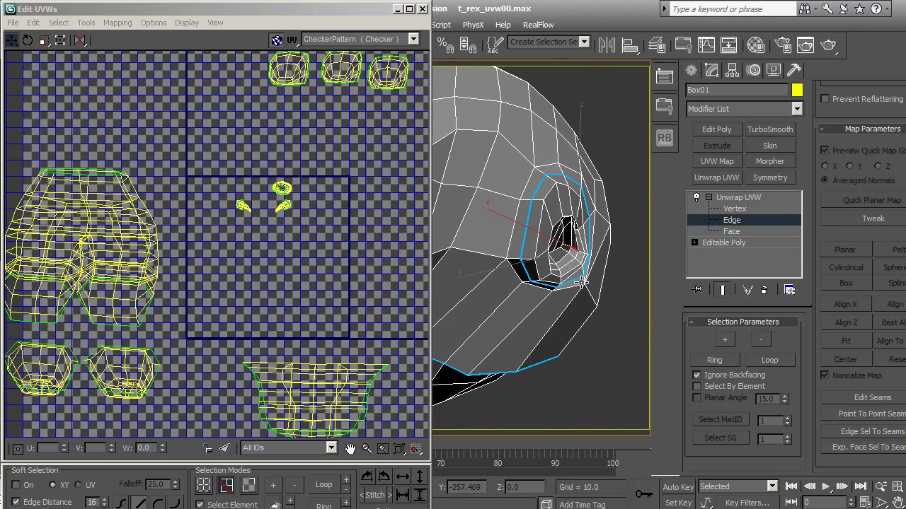
scroll(580, 278, "up", 5)
scroll(543, 286, "up", 5)
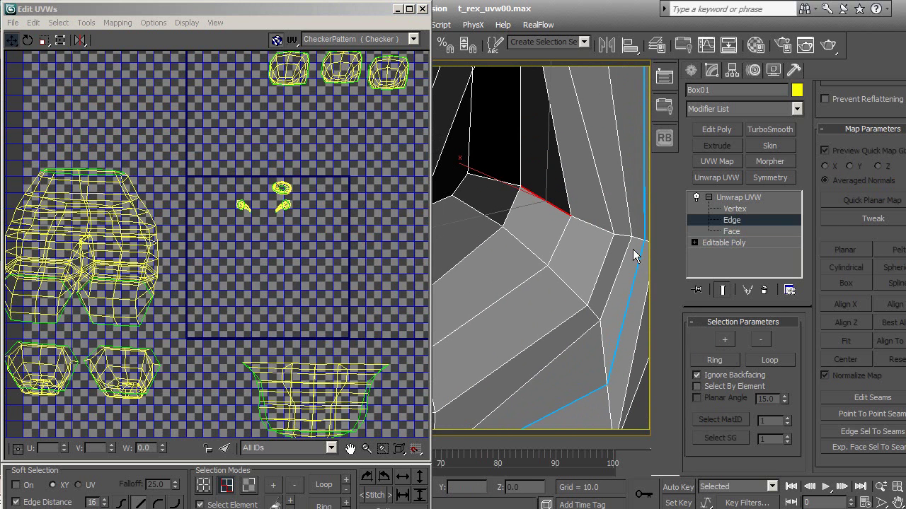
scroll(646, 309, "down", 3)
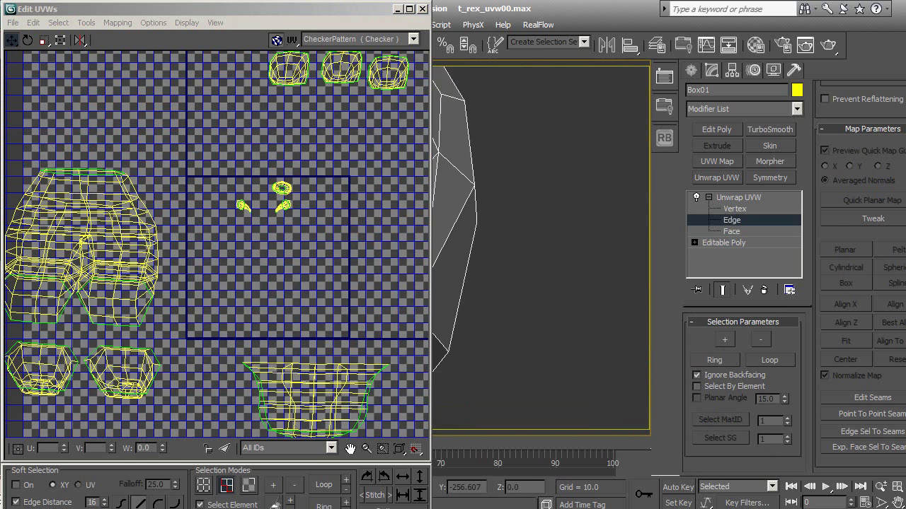
scroll(553, 318, "down", 3)
scroll(553, 318, "down", 2)
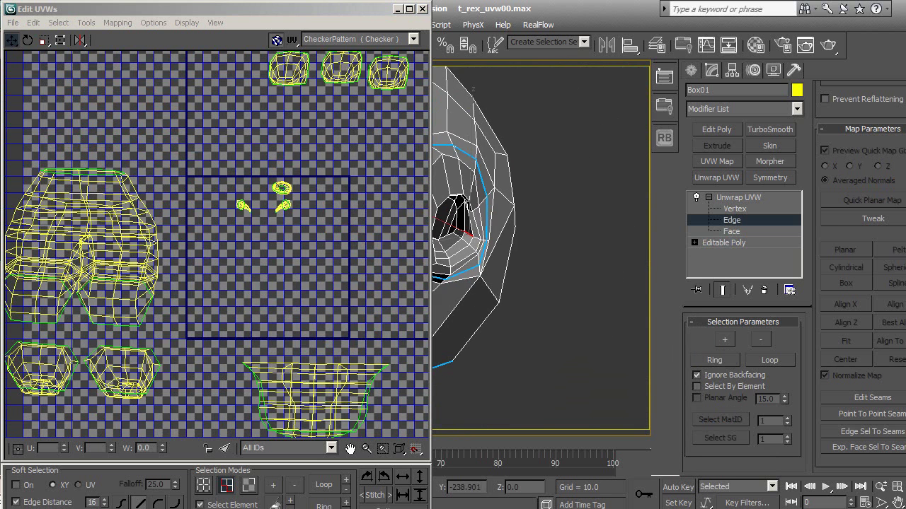
scroll(543, 324, "up", 3)
scroll(558, 324, "up", 2)
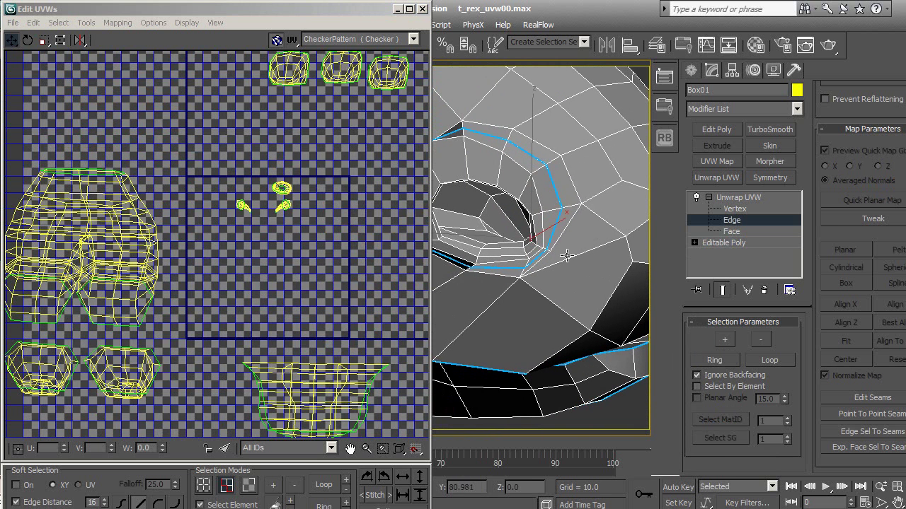
Step: Grow the edges into the nostril and turn them into seams, viewing the head in wireframe
left_click(273, 487)
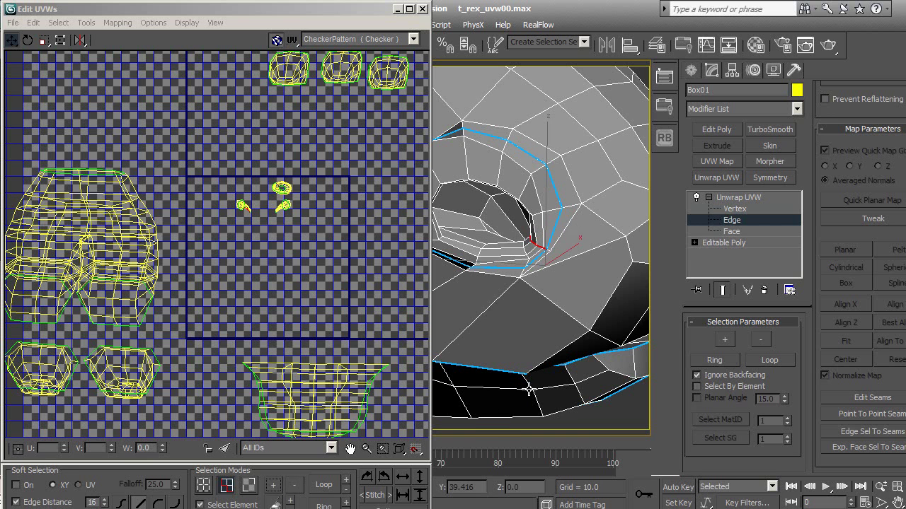
key("F3")
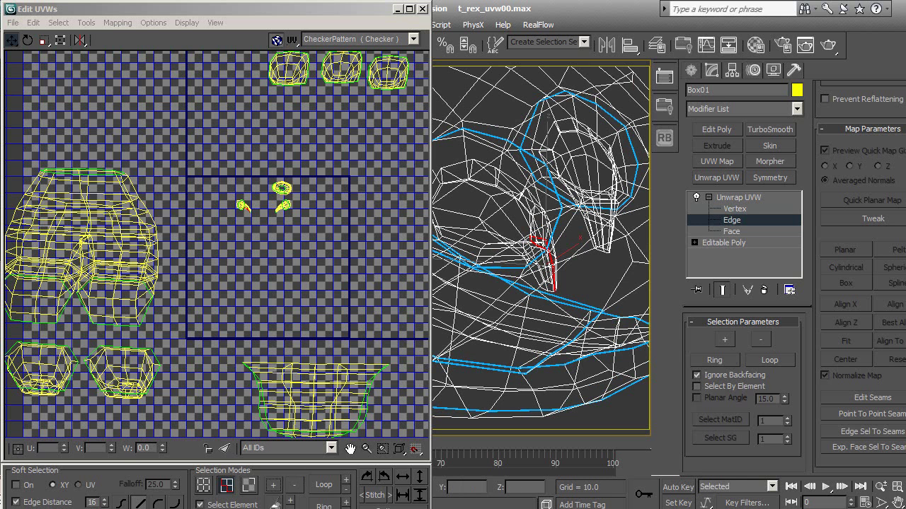
left_click(859, 433)
mouse_move(527, 318)
middle_mouse_down()
mouse_move(511, 316)
mouse_move(612, 344)
mouse_move(506, 322)
middle_mouse_up()
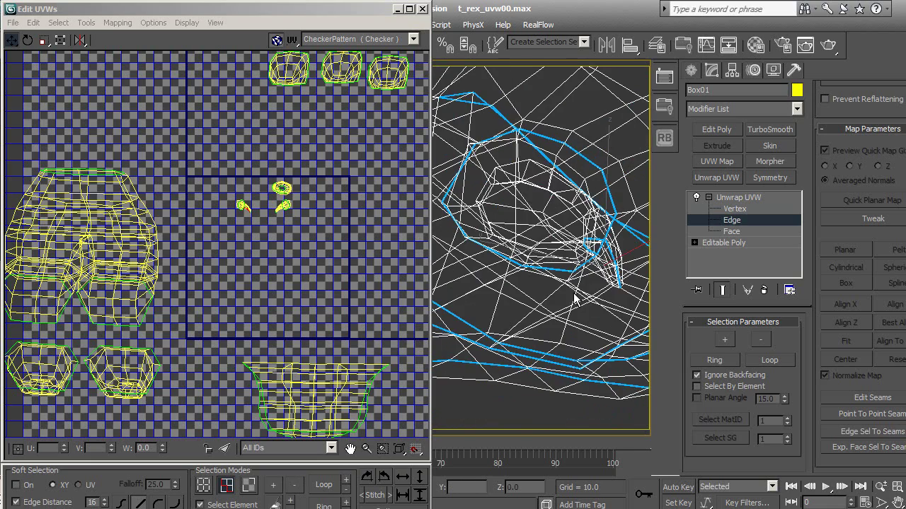
Step: Apply a planar map to the nostril faces aligned to the X axis
left_click(740, 233)
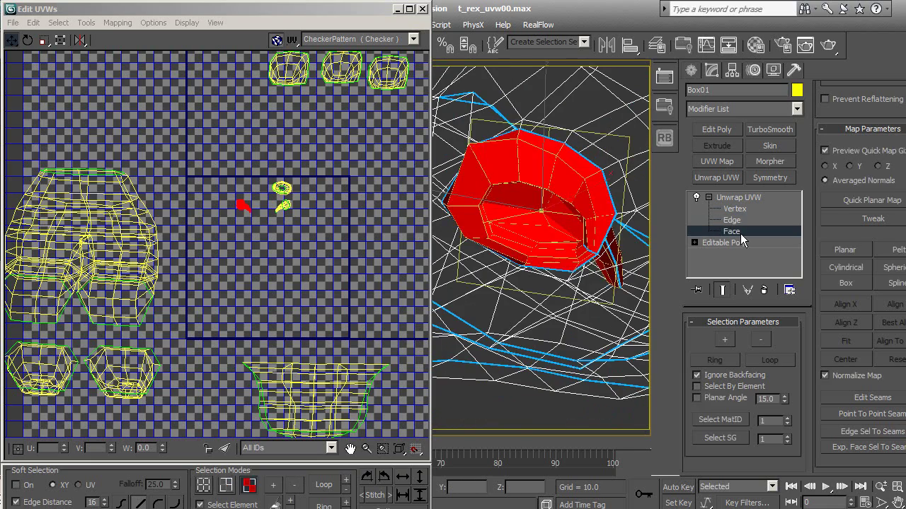
left_click(851, 246)
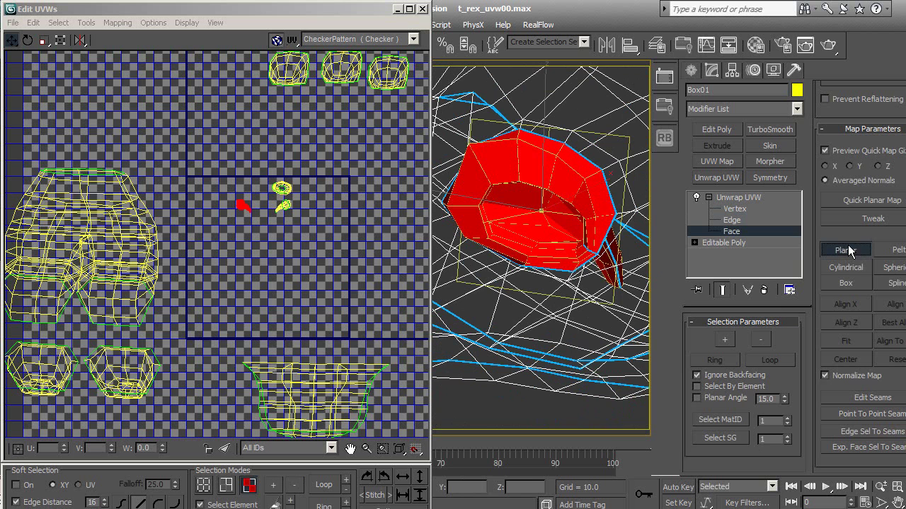
left_click(849, 299)
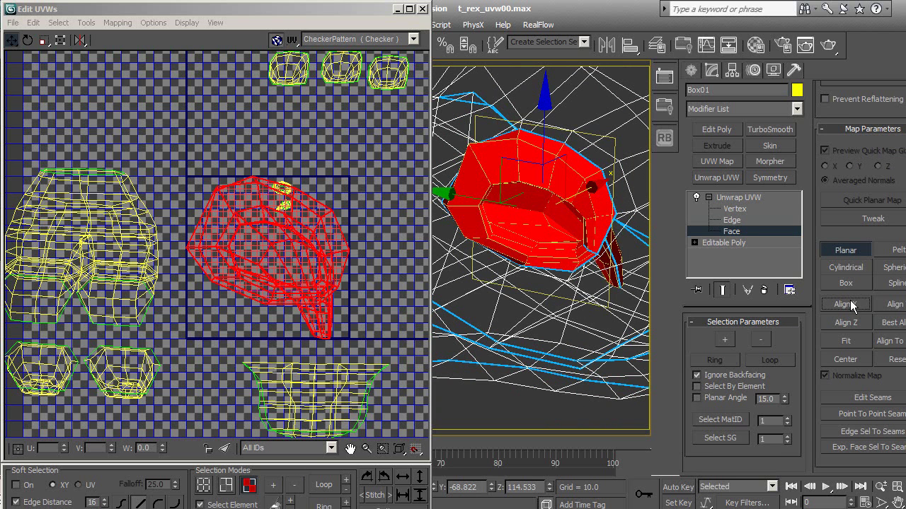
Step: Set up the pelt stretcher, rotating it counter-clockwise and scaling it well beyond the island
left_click(895, 250)
scroll(298, 249, "down", 1)
scroll(283, 267, "down", 1)
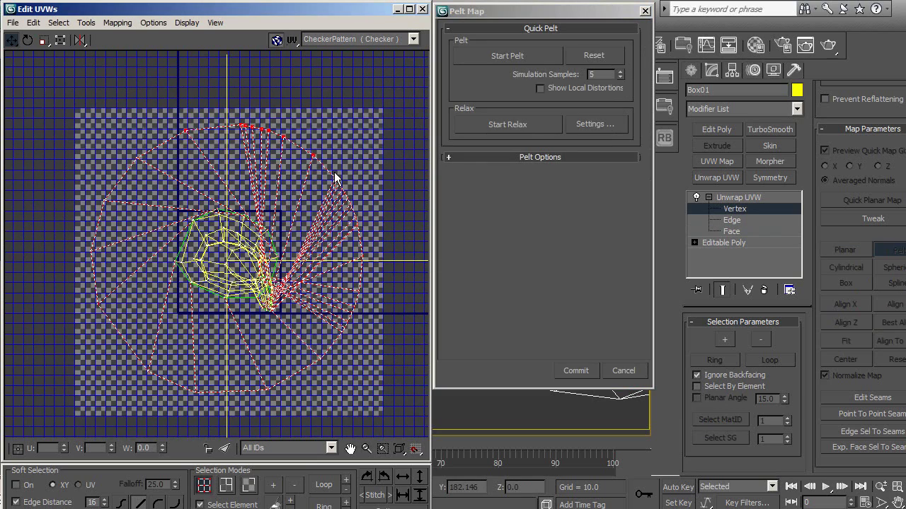
left_click_drag(390, 168, 282, 394)
mouse_move(228, 424)
left_mouse_down()
mouse_move(160, 446)
mouse_move(157, 360)
mouse_move(154, 397)
left_mouse_up()
left_click_drag(171, 185, 170, 181)
left_click(28, 39)
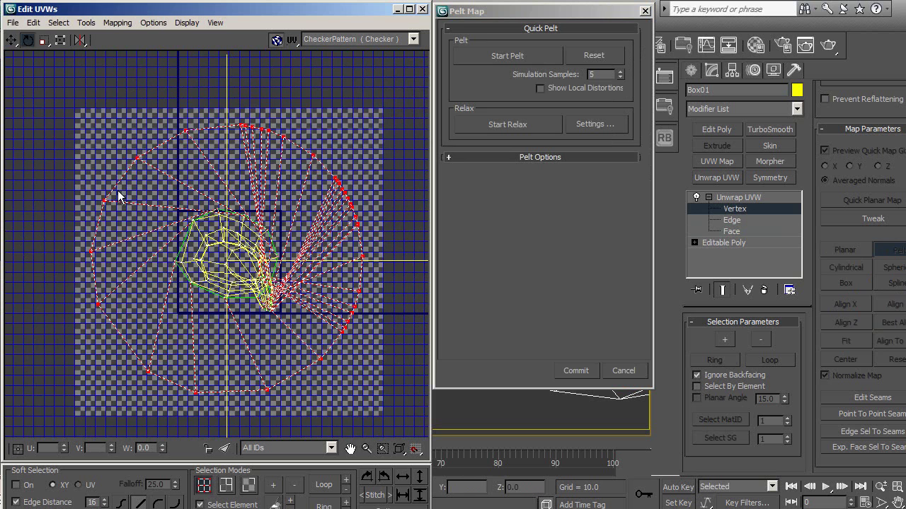
mouse_move(177, 344)
middle_mouse_down()
mouse_move(196, 344)
mouse_move(178, 340)
middle_mouse_up()
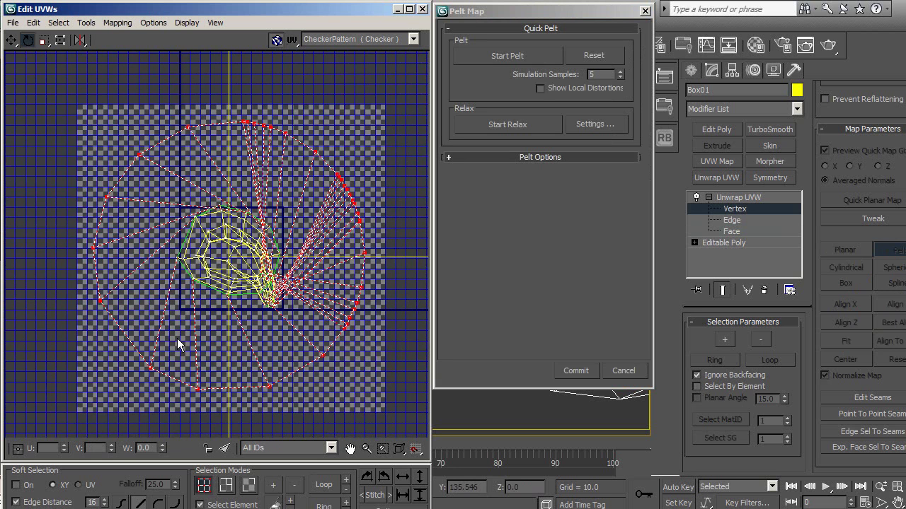
middle_click_drag(261, 240, 264, 230)
mouse_move(187, 122)
left_mouse_down()
mouse_move(145, 143)
mouse_move(162, 101)
left_mouse_up()
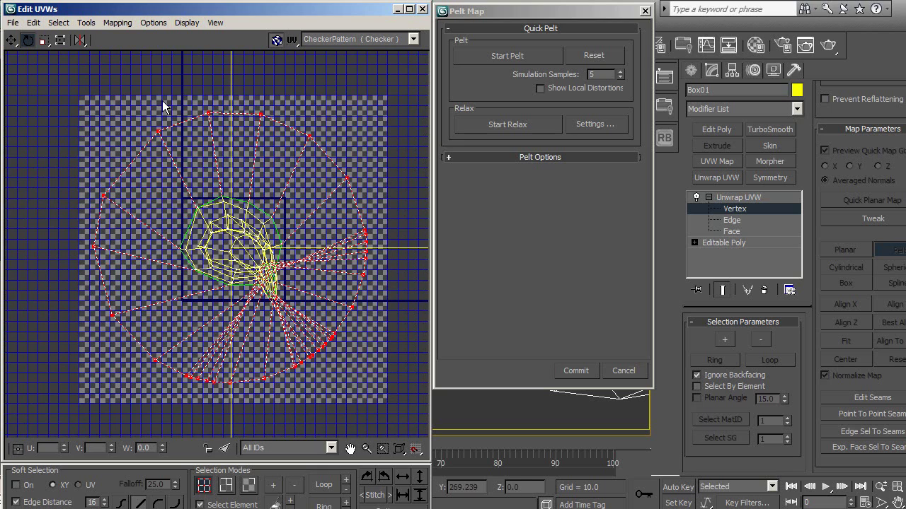
left_click(43, 40)
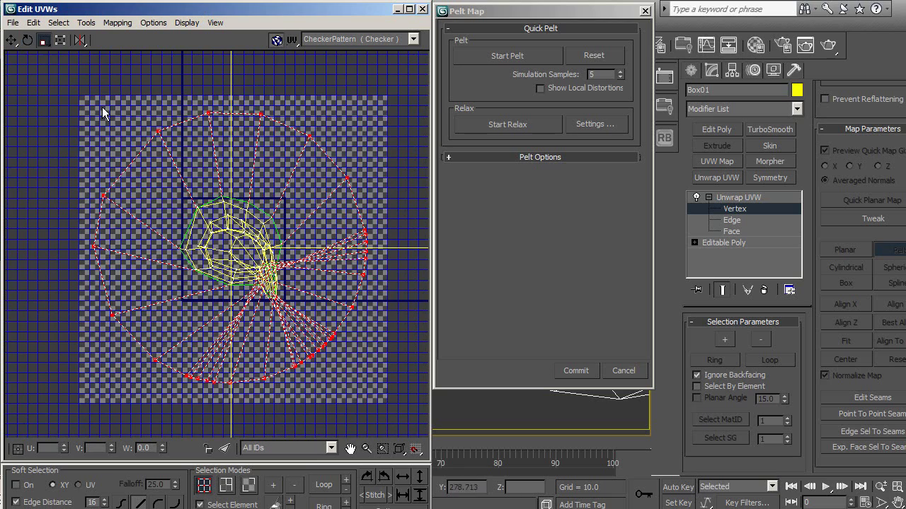
mouse_move(152, 134)
left_mouse_down()
mouse_move(156, 101)
mouse_move(156, 110)
left_mouse_up()
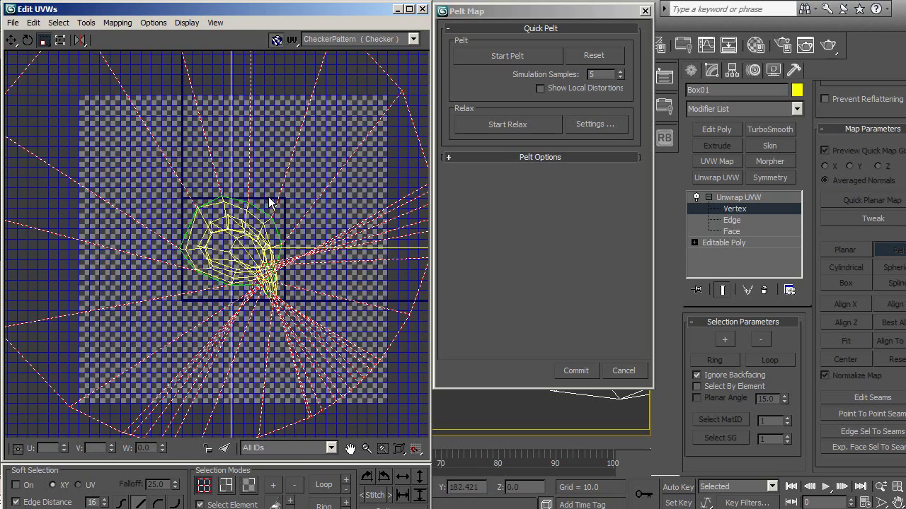
scroll(267, 202, "down", 3)
Step: Run the pelt simulation, stop it, and commit the result
left_click(503, 56)
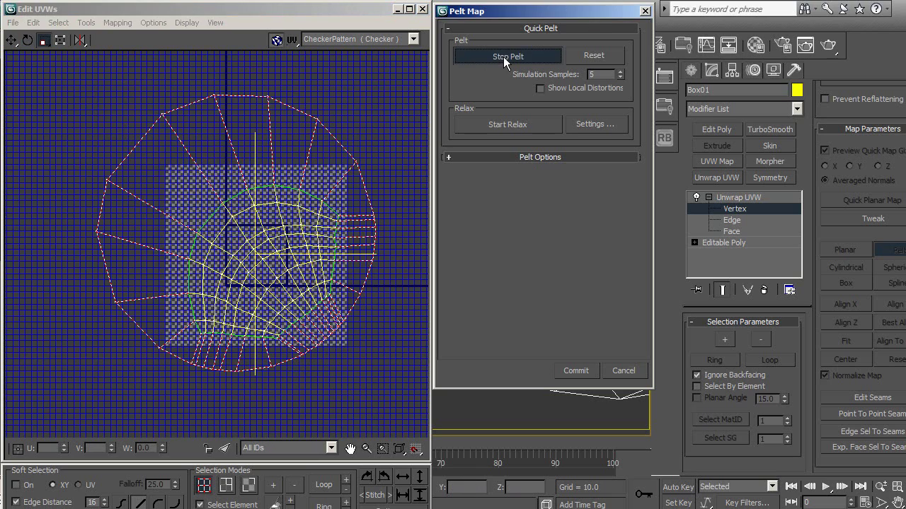
left_click(503, 56)
middle_click_drag(329, 291, 333, 276)
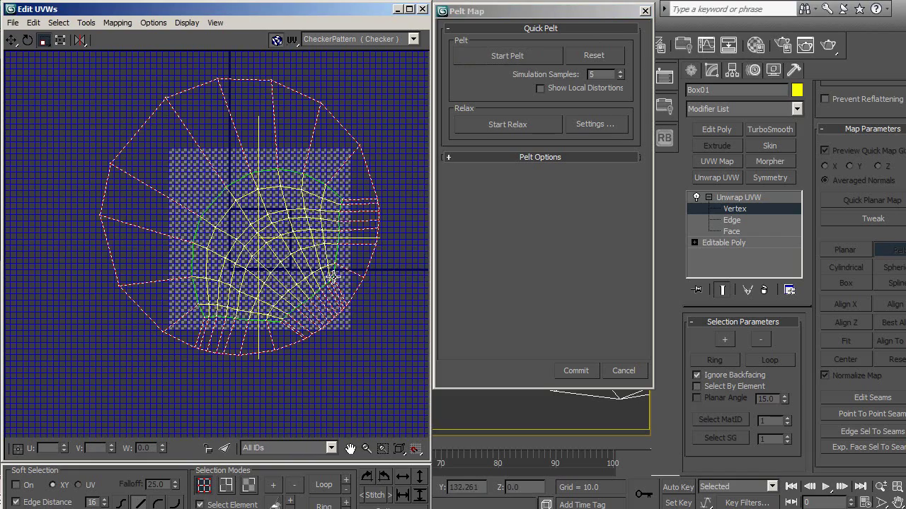
left_click(579, 369)
Step: Rotate the nostril UV island and move it into open space beside the left islands
scroll(226, 259, "down", 2)
scroll(226, 259, "down", 2)
scroll(226, 259, "down", 2)
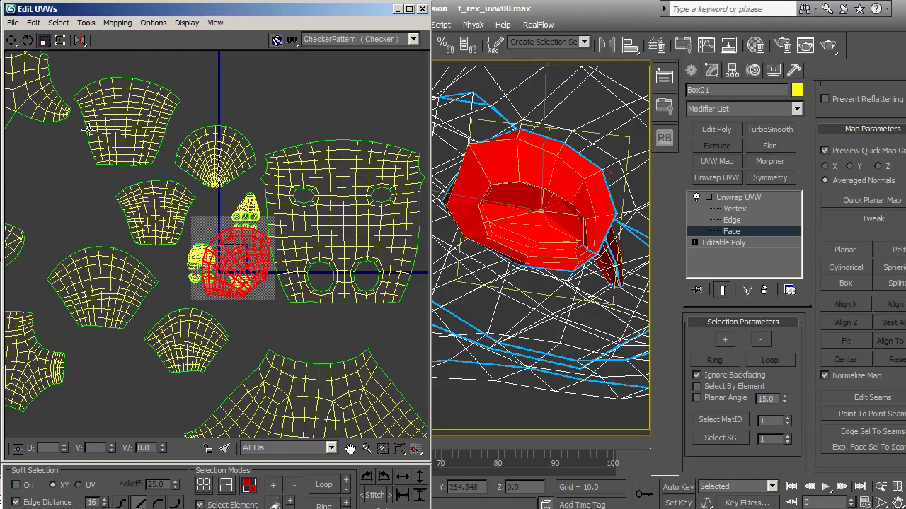
left_click(27, 39)
left_click_drag(230, 239, 236, 192)
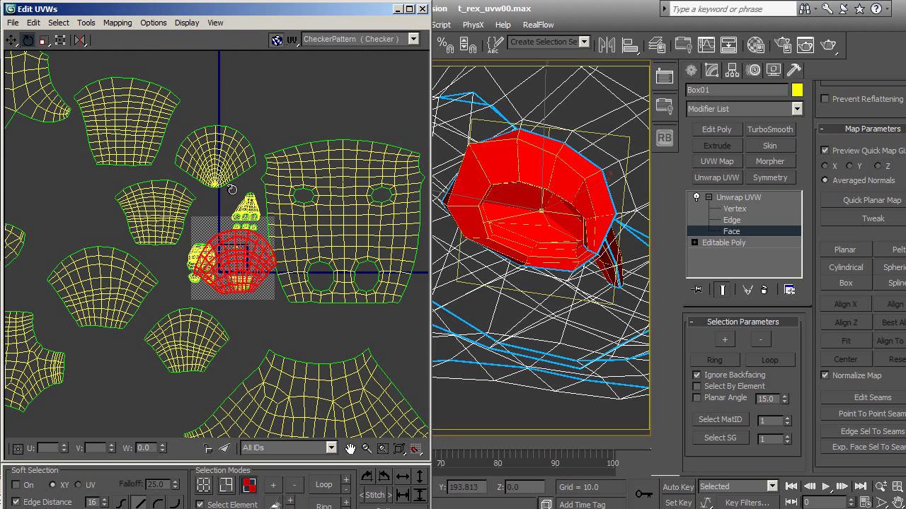
left_click(11, 39)
middle_click_drag(268, 306, 278, 271)
scroll(279, 241, "down", 4)
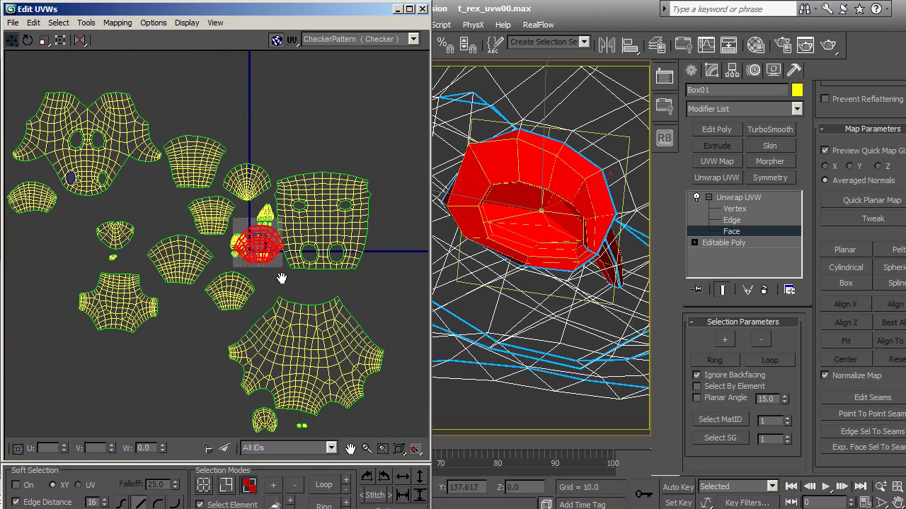
scroll(275, 226, "up", 2)
mouse_move(275, 181)
left_mouse_down()
mouse_move(267, 247)
mouse_move(185, 265)
left_mouse_up()
mouse_move(195, 239)
middle_mouse_down()
mouse_move(302, 295)
mouse_move(336, 294)
middle_mouse_up()
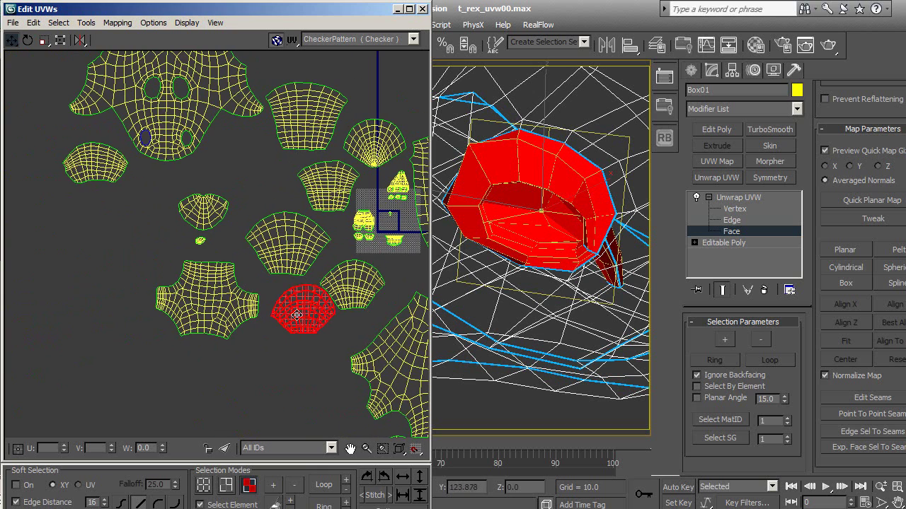
left_click_drag(294, 316, 91, 235)
left_click(103, 268)
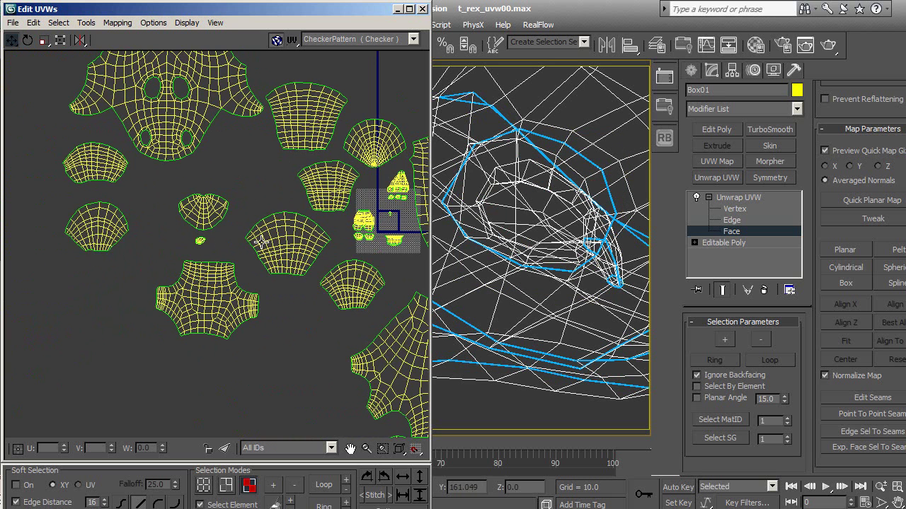
middle_click_drag(259, 241, 162, 242)
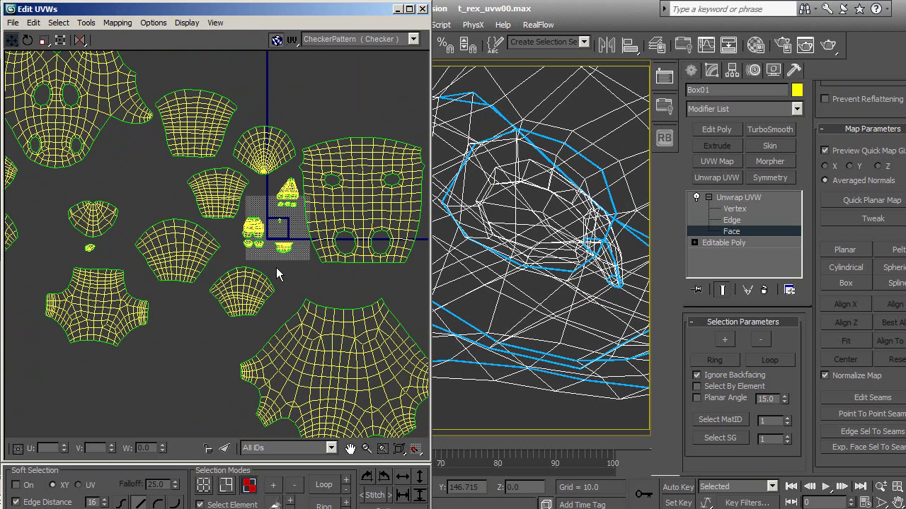
scroll(335, 282, "down", 1)
scroll(312, 266, "up", 2)
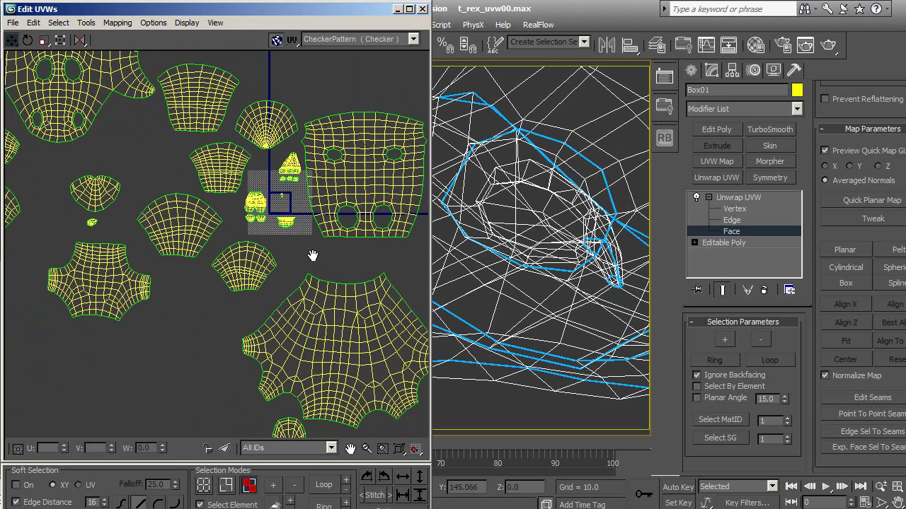
scroll(293, 251, "down", 3)
scroll(291, 276, "down", 1)
scroll(280, 262, "down", 1)
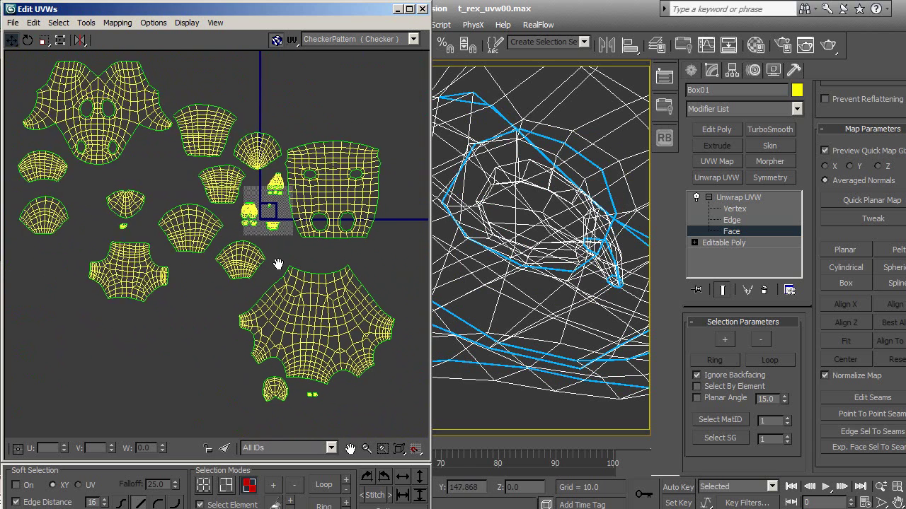
scroll(287, 276, "up", 2)
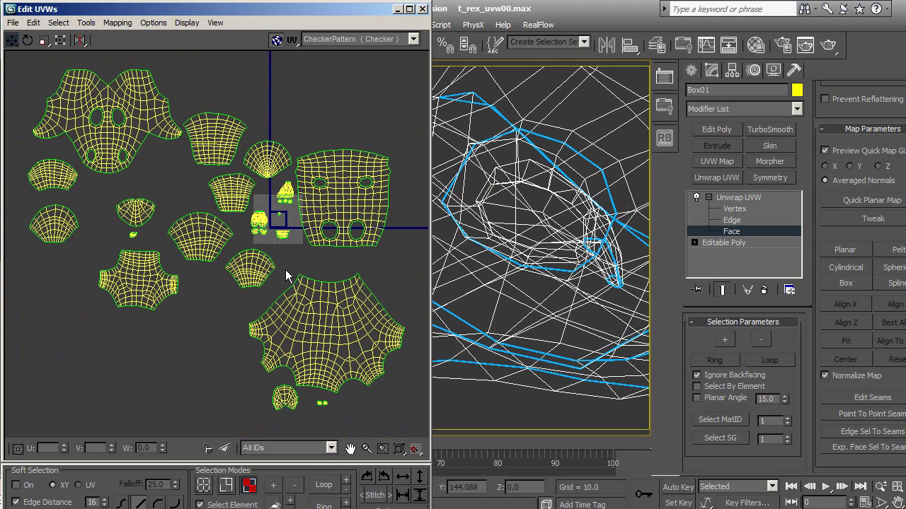
scroll(219, 184, "up", 2)
scroll(247, 226, "down", 3)
scroll(255, 241, "up", 3)
scroll(261, 235, "up", 1)
left_click(262, 234)
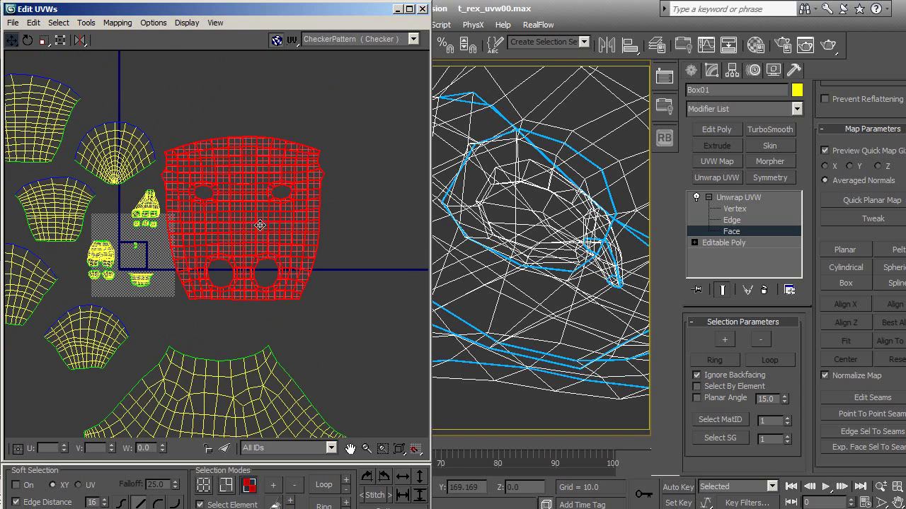
scroll(263, 232, "up", 1)
scroll(264, 231, "up", 1)
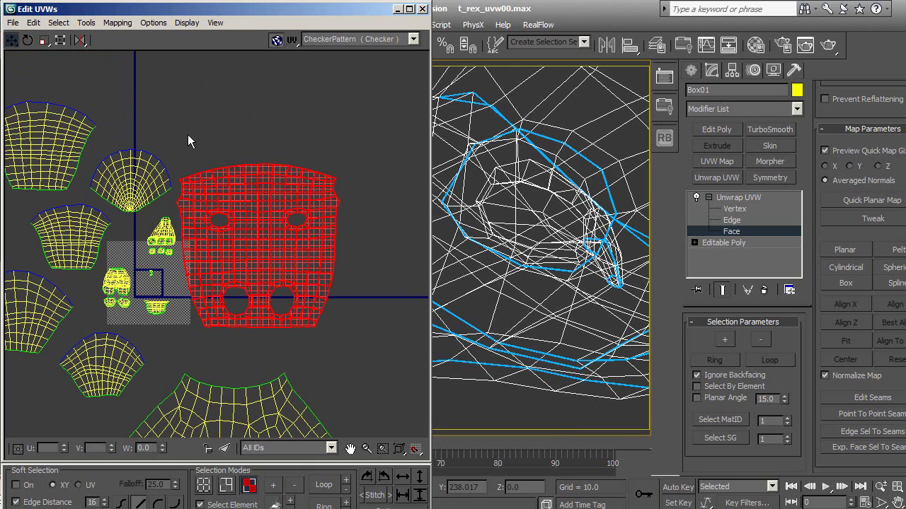
scroll(203, 136, "up", 1)
scroll(202, 135, "up", 1)
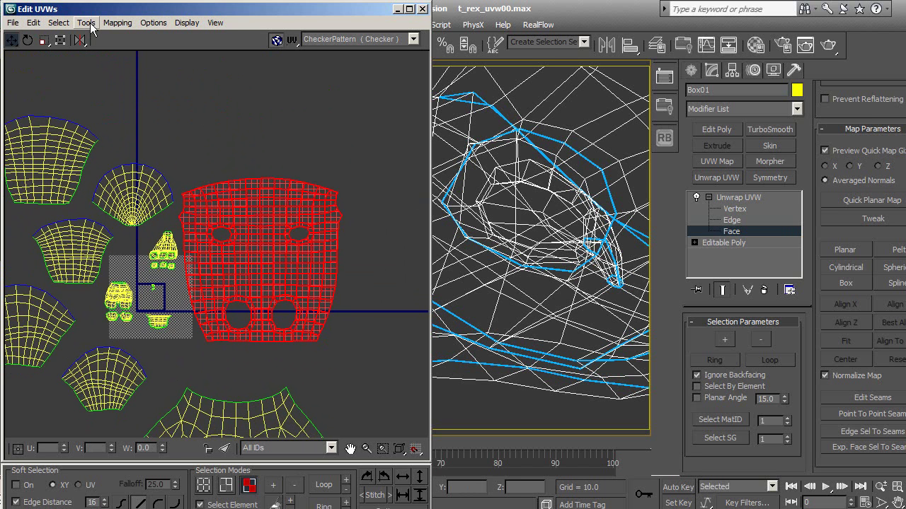
Step: Open the Relax Tool and set Relax By Face Angles, 24 iterations, 0.5 amount, 0.0 stretch
left_click(89, 24)
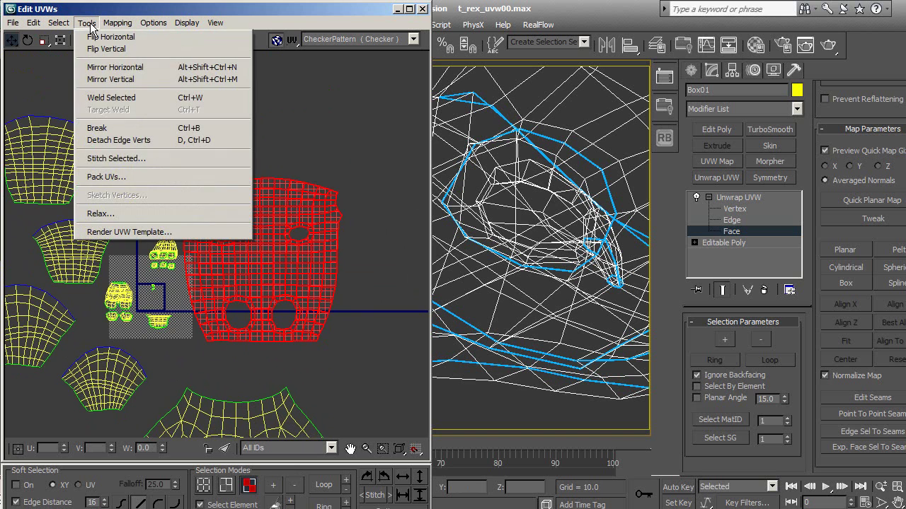
left_click(128, 213)
mouse_move(130, 39)
left_mouse_down()
mouse_move(140, 105)
mouse_move(125, 62)
left_mouse_up()
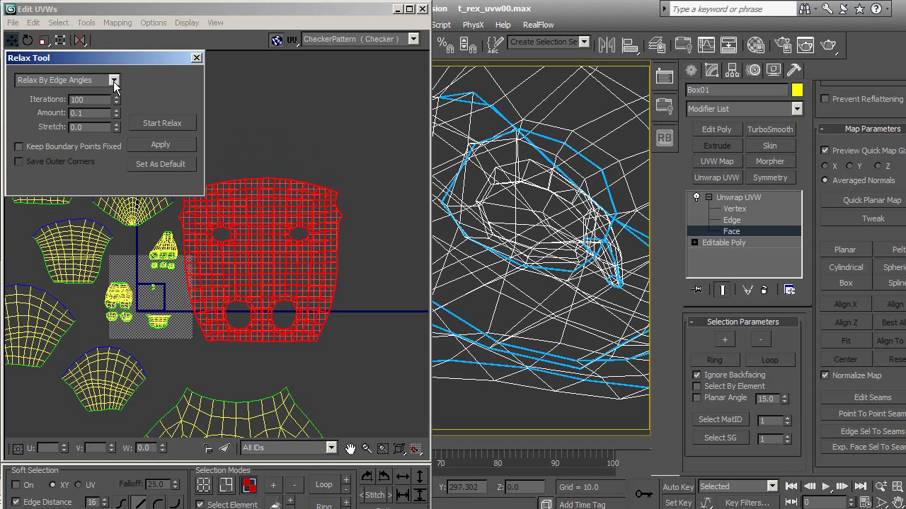
left_click(113, 81)
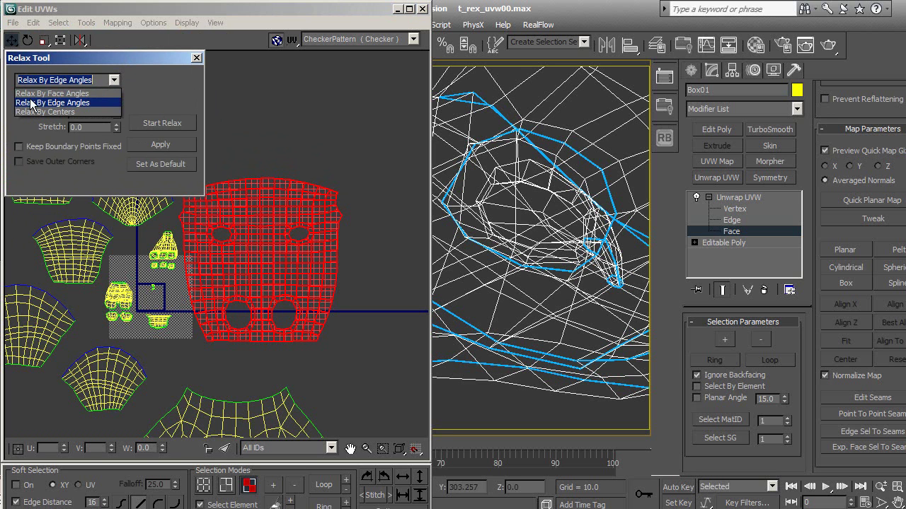
left_click(110, 95)
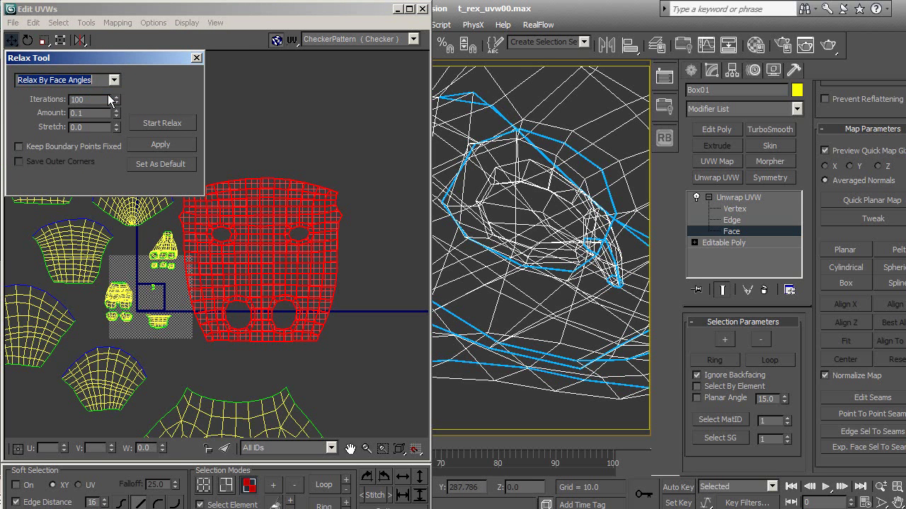
left_click_drag(94, 100, 72, 100)
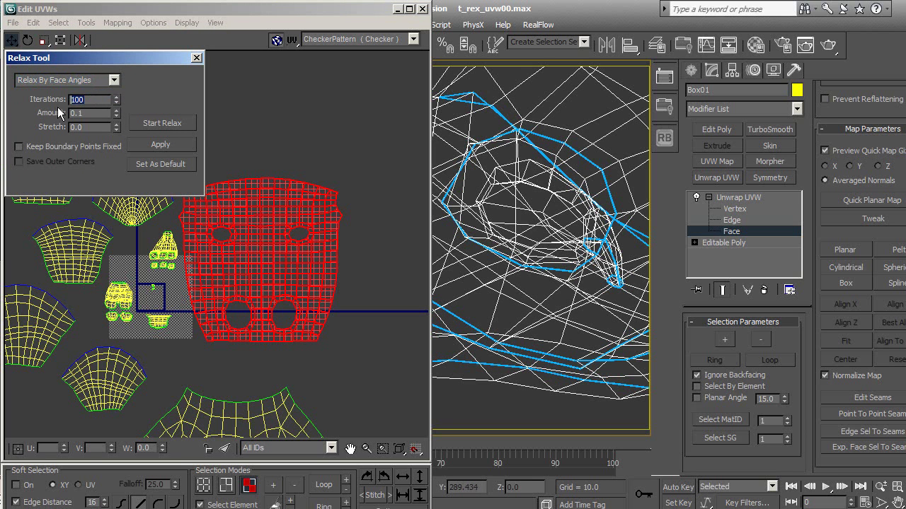
type("24")
type("0.5")
left_click(92, 127)
middle_click_drag(323, 193, 368, 126)
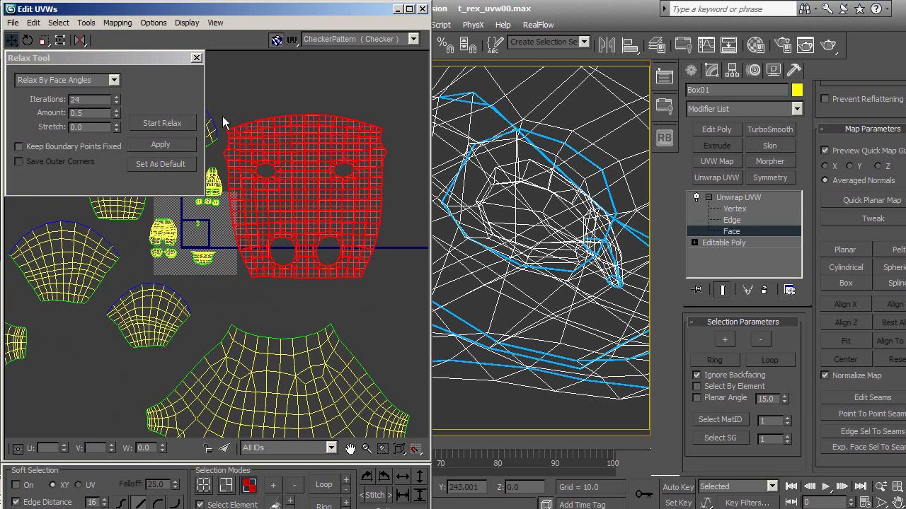
Step: Run a face-angle relax on the red head island until rounded, then inspect the result
left_click(162, 124)
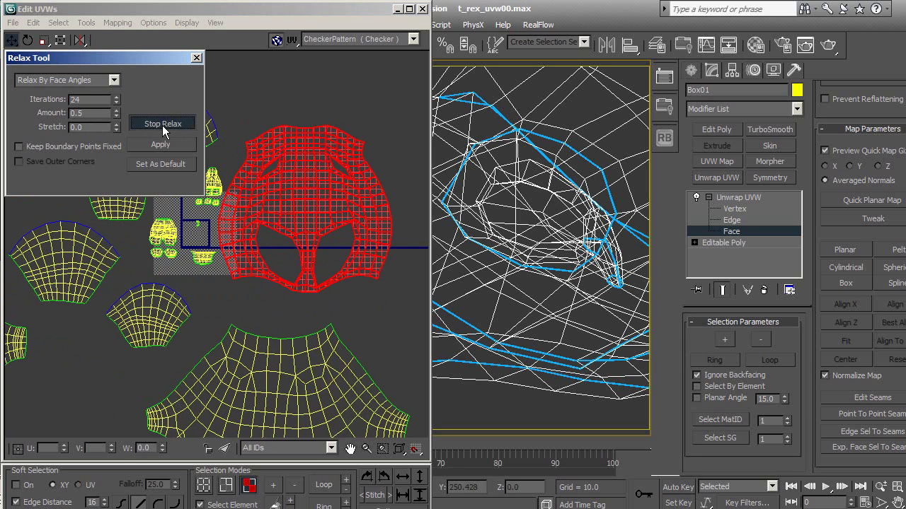
left_click(162, 125)
mouse_move(369, 245)
middle_mouse_down()
mouse_move(378, 228)
mouse_move(340, 267)
middle_mouse_up()
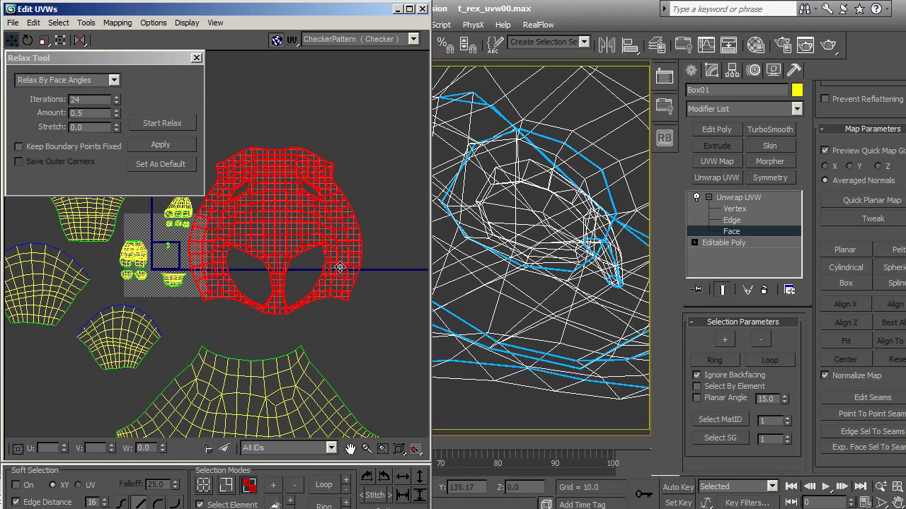
middle_click_drag(309, 239, 328, 214)
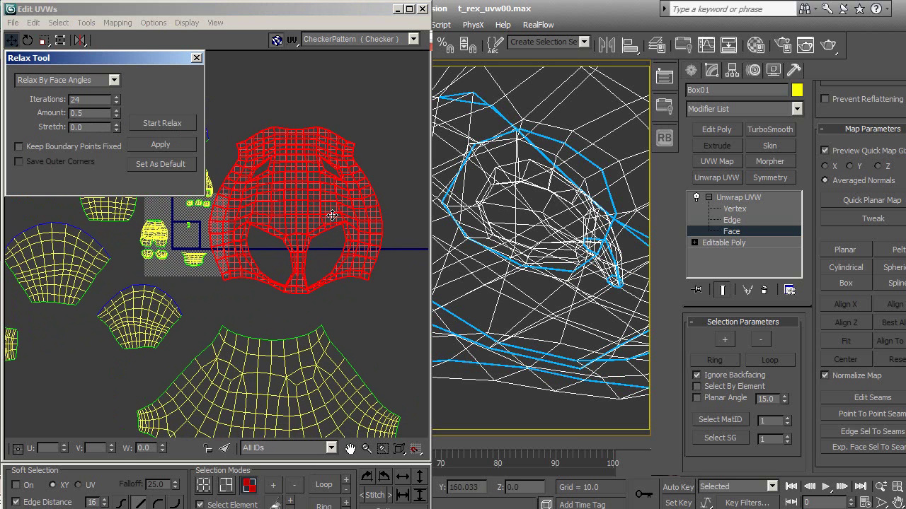
middle_click_drag(361, 154, 376, 139)
middle_click_drag(353, 172, 326, 203)
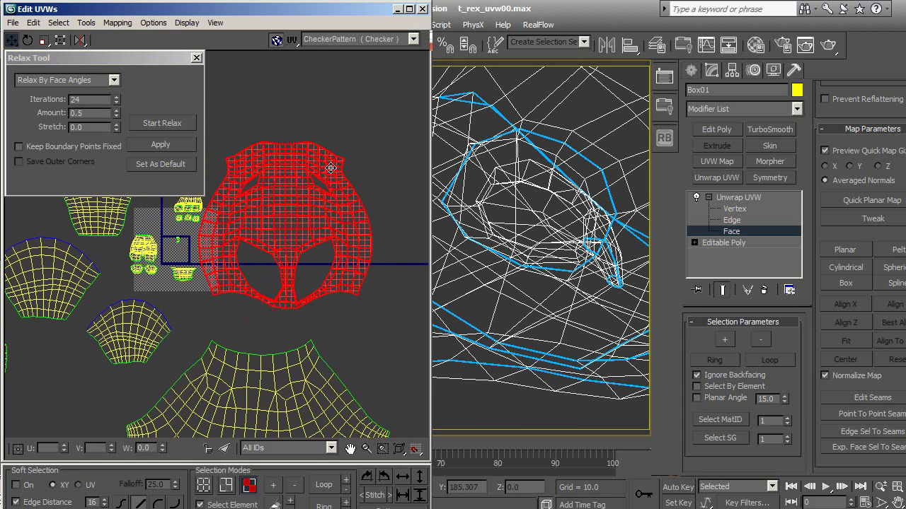
mouse_move(366, 251)
middle_mouse_down()
mouse_move(366, 295)
mouse_move(384, 250)
mouse_move(300, 233)
mouse_move(312, 208)
middle_mouse_up()
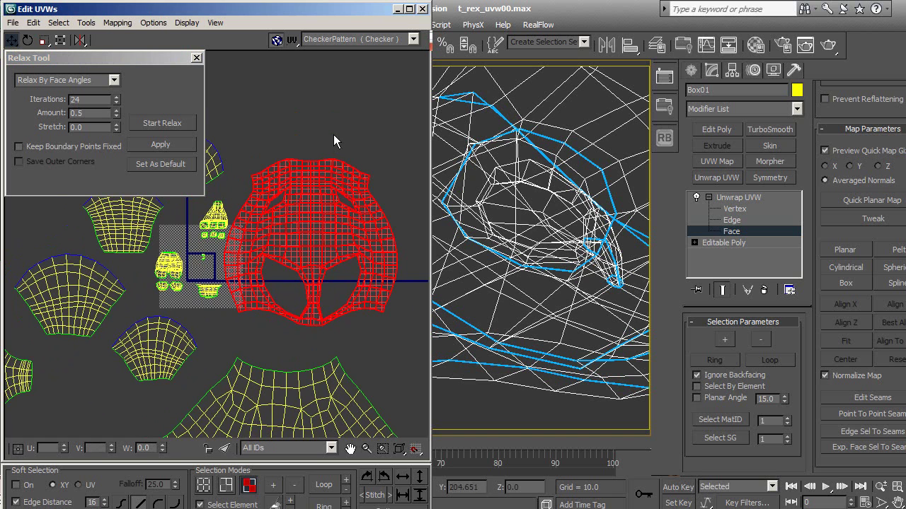
left_click(155, 121)
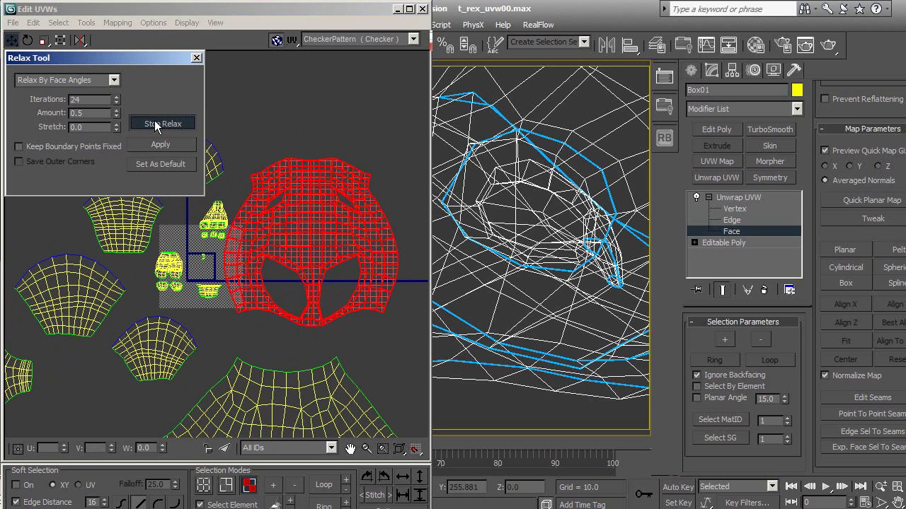
left_click(114, 80)
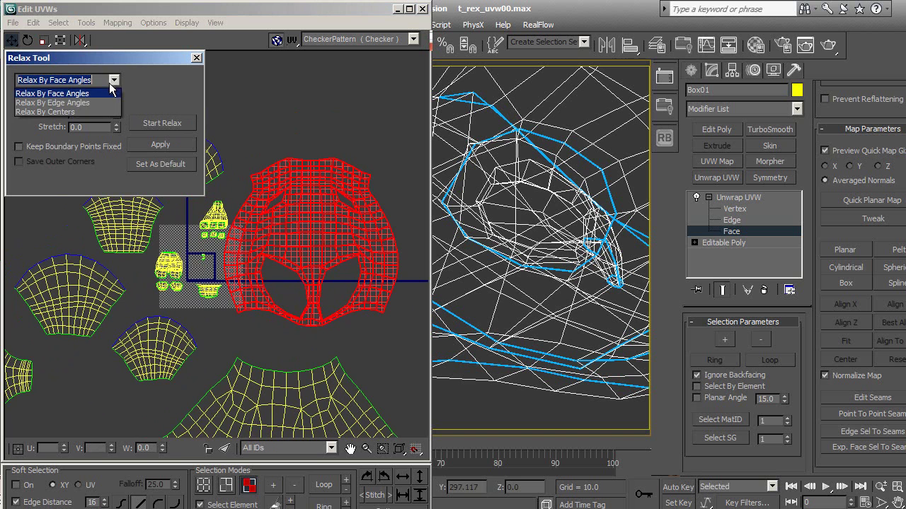
Step: Try a Relax By Edge Angles pass on the head island and review the result
left_click(80, 103)
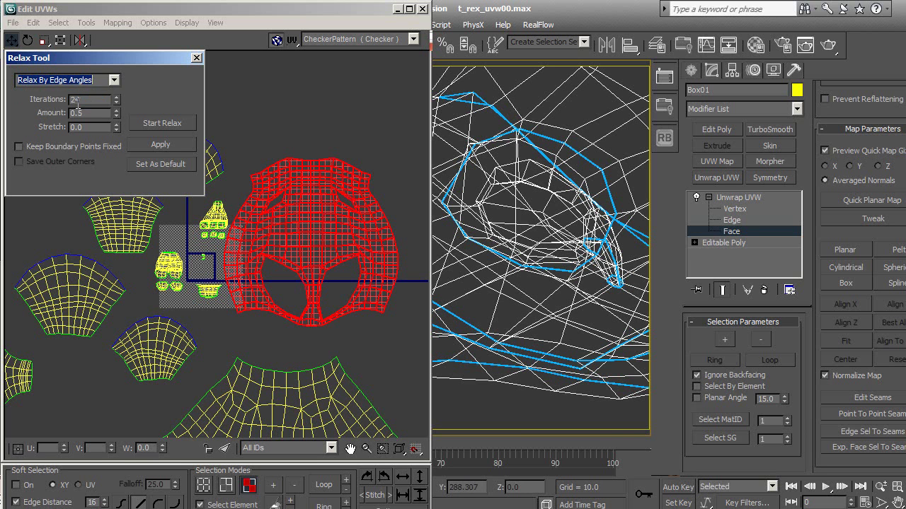
left_click(175, 124)
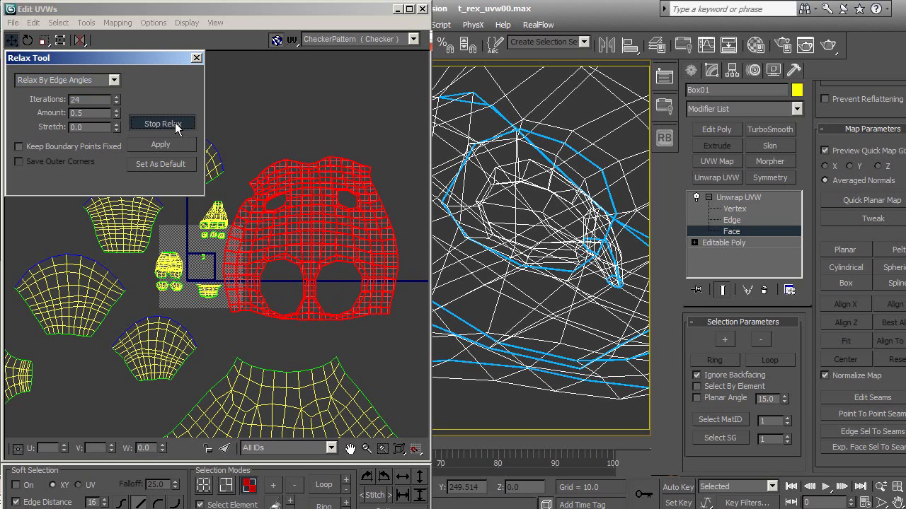
left_click(176, 127)
mouse_move(302, 169)
middle_mouse_down()
mouse_move(310, 149)
mouse_move(305, 162)
middle_mouse_up()
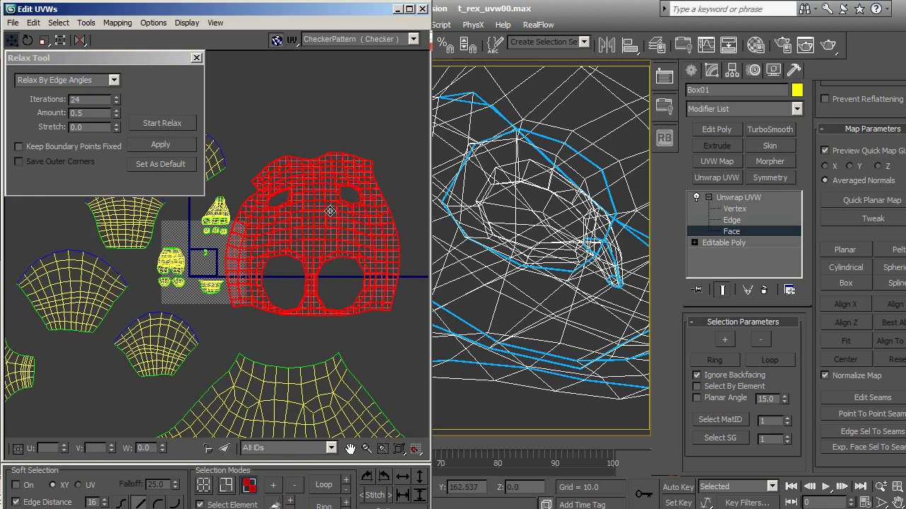
scroll(329, 206, "up", 2)
middle_click_drag(329, 205, 326, 200)
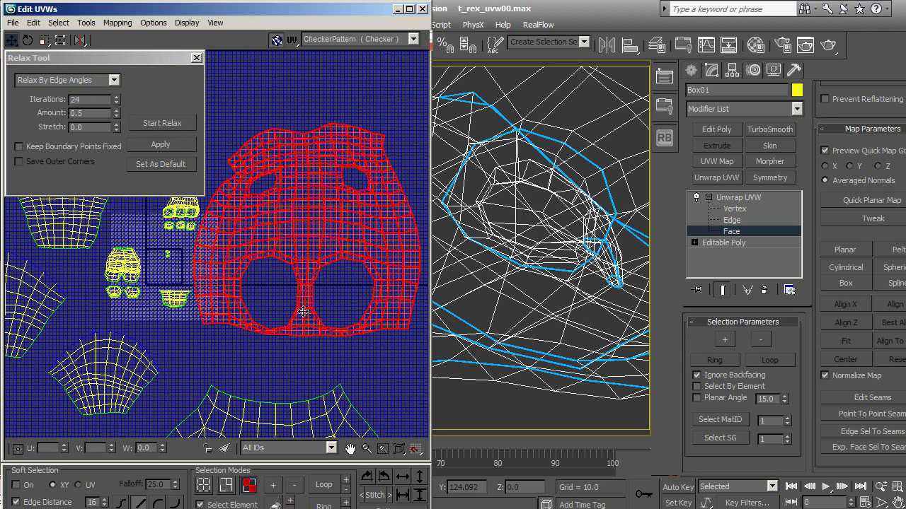
Step: Relax the head island by face angles again, then deselect it
left_click(113, 80)
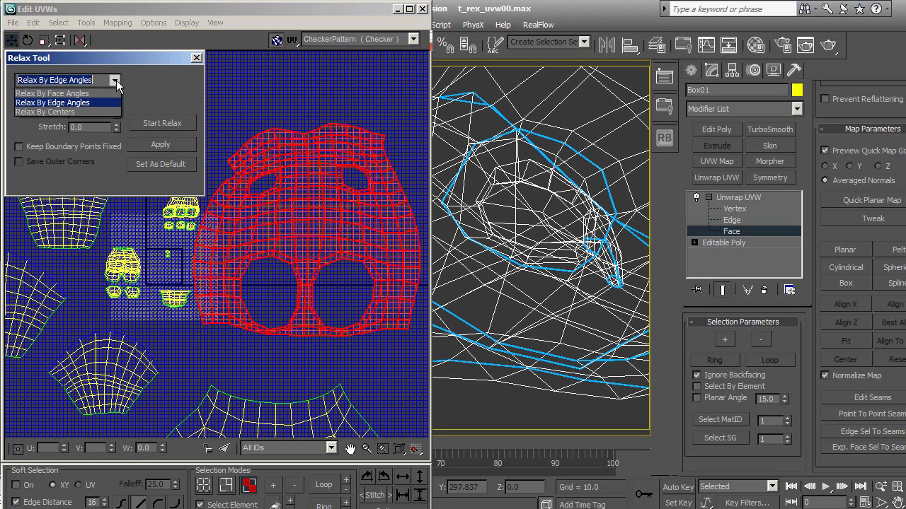
left_click(102, 97)
left_click(168, 130)
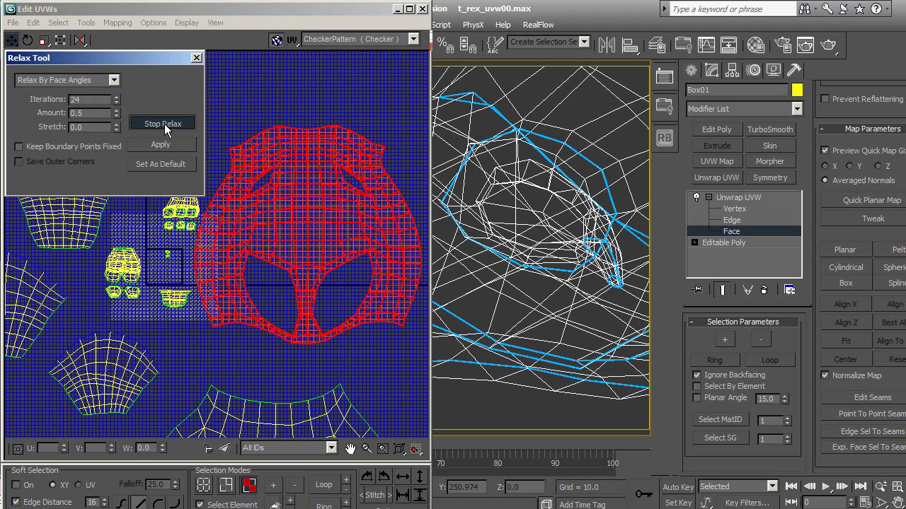
left_click(166, 129)
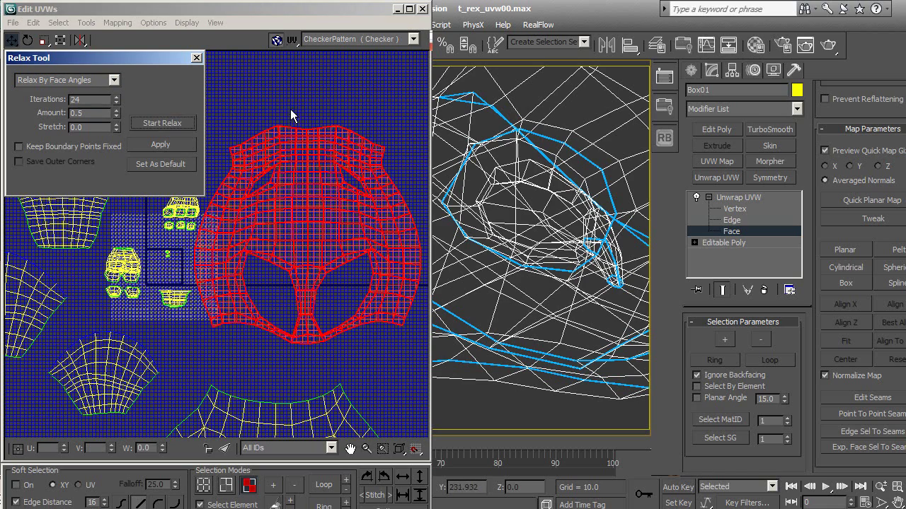
left_click(293, 116)
Step: Pan across the relaxed layout to the smaller islands and select the fan-shaped island
middle_click_drag(334, 205, 337, 187)
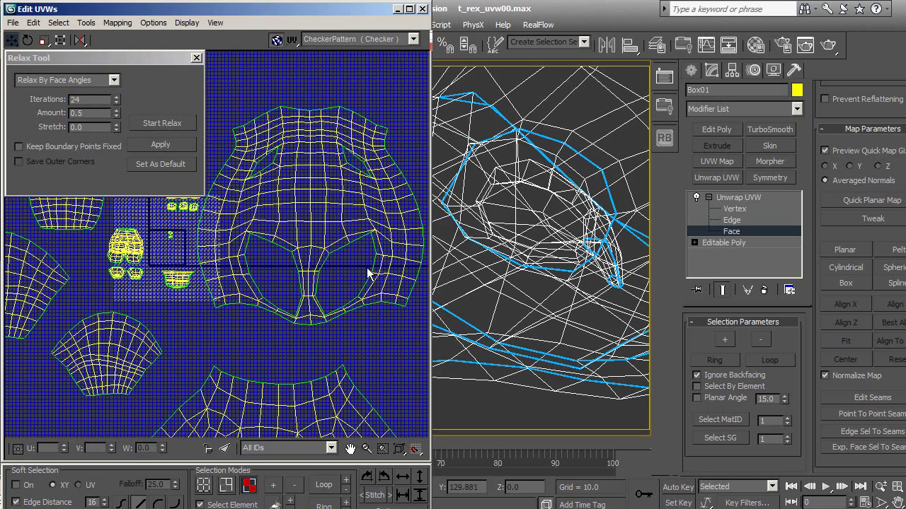
scroll(373, 269, "up", 1)
scroll(347, 285, "up", 1)
scroll(347, 285, "up", 1)
middle_click_drag(283, 222, 290, 275)
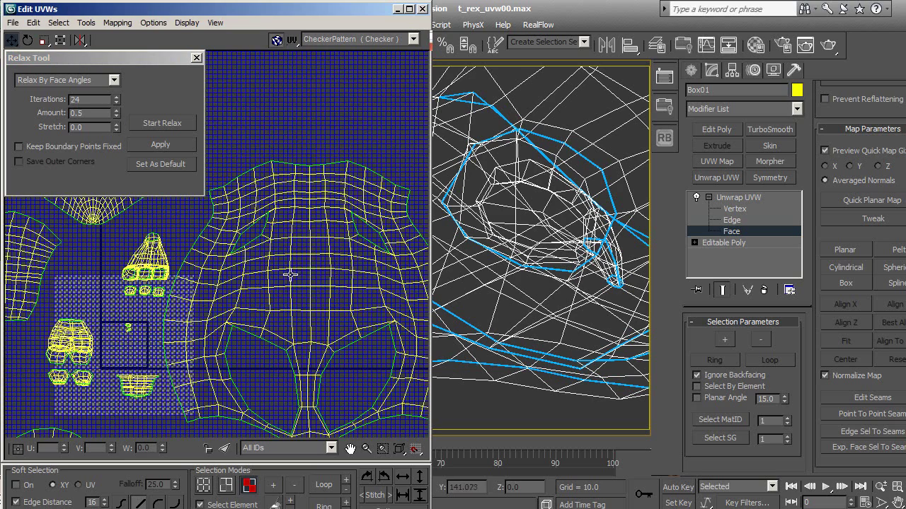
scroll(301, 273, "down", 1)
scroll(304, 255, "down", 2)
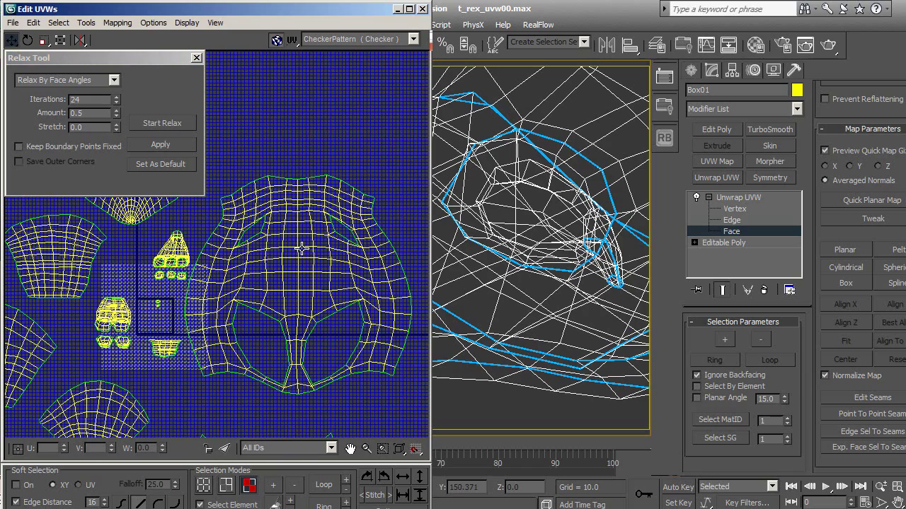
middle_click_drag(265, 318, 312, 208)
middle_click_drag(271, 354, 287, 275)
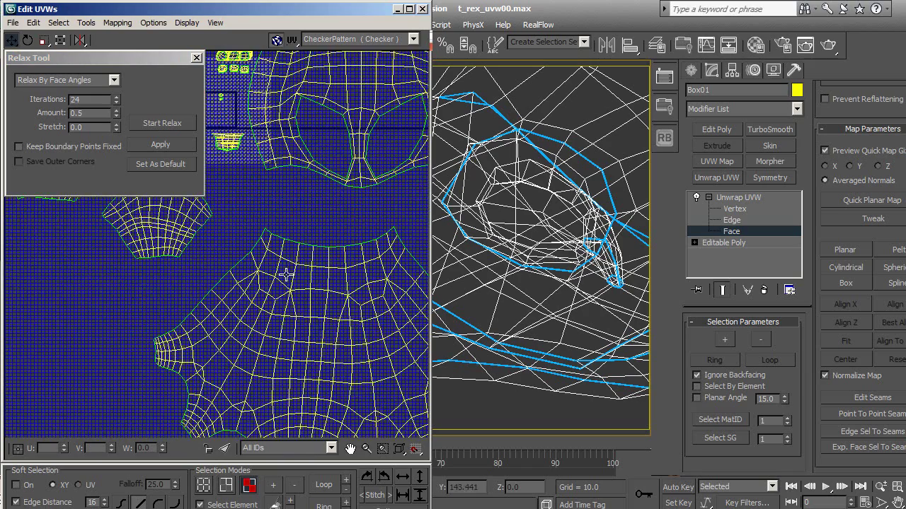
scroll(287, 274, "down", 2)
scroll(290, 276, "down", 2)
scroll(311, 332, "up", 1)
mouse_move(314, 344)
middle_mouse_down()
mouse_move(342, 376)
mouse_move(343, 411)
middle_mouse_up()
scroll(298, 318, "up", 2)
left_click(285, 259)
Step: Briefly relax the whole fan-shaped island, then move it up and to the right
middle_click_drag(286, 259, 319, 307)
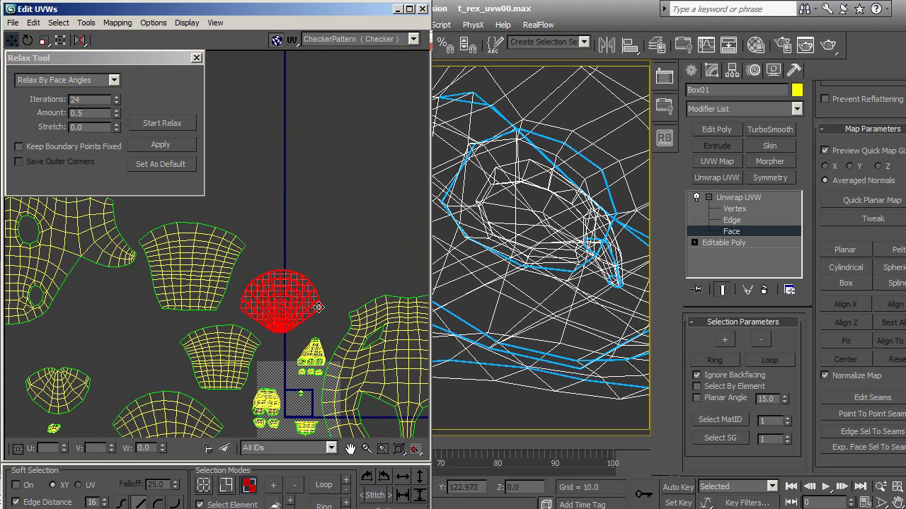
left_click(155, 123)
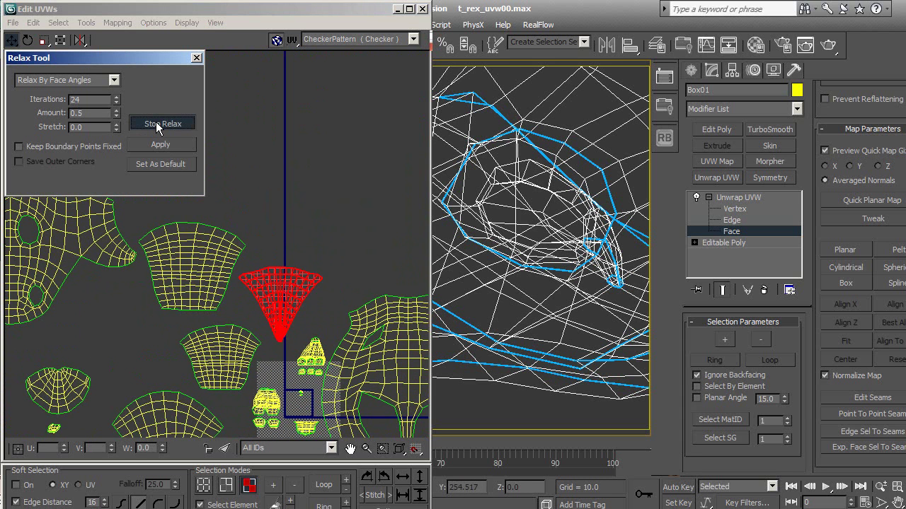
left_click(155, 123)
scroll(269, 196, "up", 2)
scroll(269, 196, "up", 3)
middle_click_drag(269, 196, 328, 417)
scroll(311, 370, "down", 2)
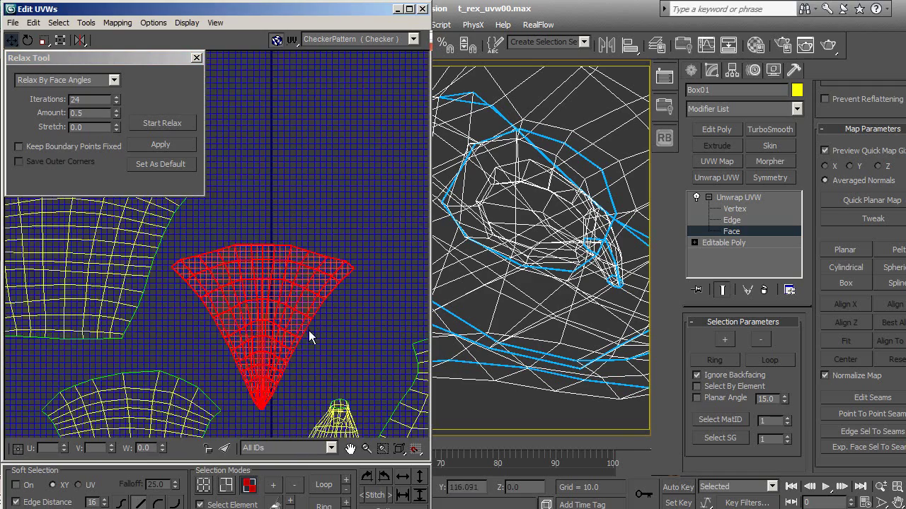
scroll(309, 335, "down", 1)
left_click_drag(243, 323, 362, 149)
Step: Switch from whole-island to individual-face selection and select the faces at the fan tip
left_click(341, 268)
scroll(352, 262, "up", 3)
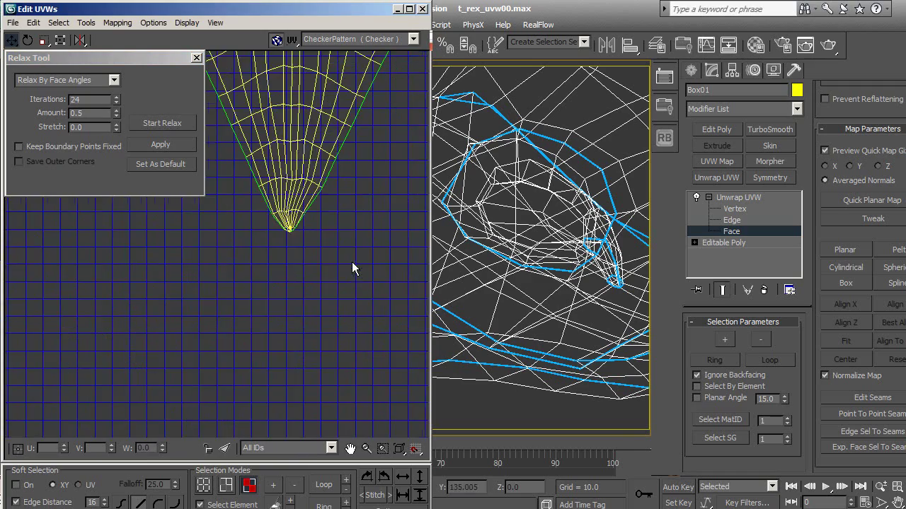
middle_click_drag(310, 217, 329, 305)
scroll(331, 314, "up", 3)
left_click_drag(272, 338, 308, 300)
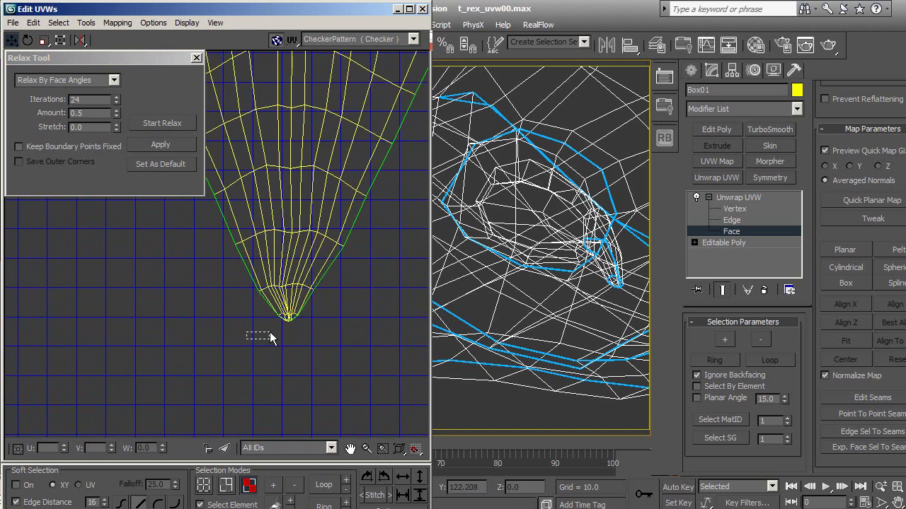
left_click(211, 504)
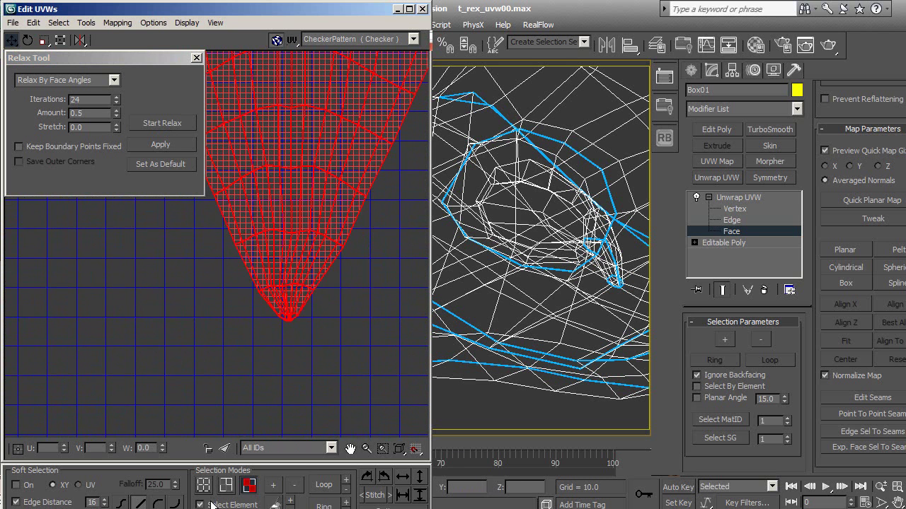
left_click(252, 372)
left_click_drag(318, 306, 318, 304)
left_click_drag(196, 375, 352, 276)
Step: Run a short Relax By Edge Angles pass on the selected tip faces
left_click(116, 82)
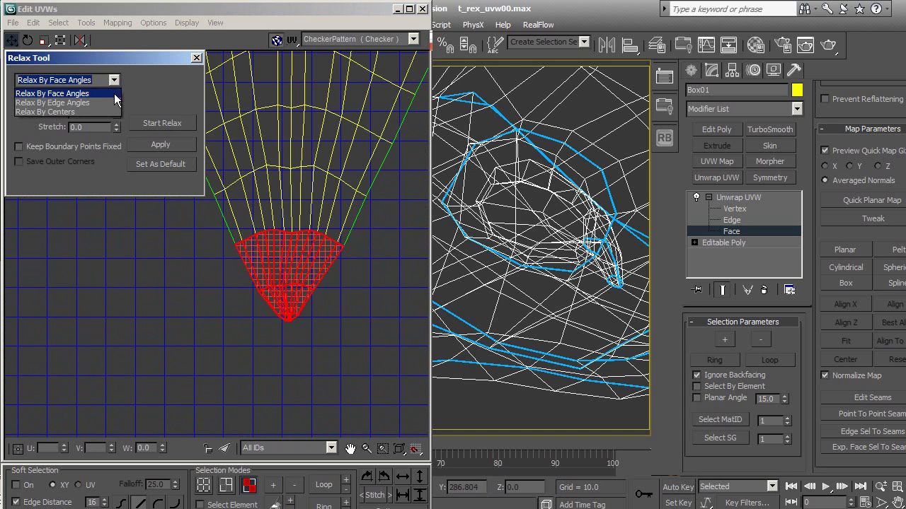
left_click(71, 90)
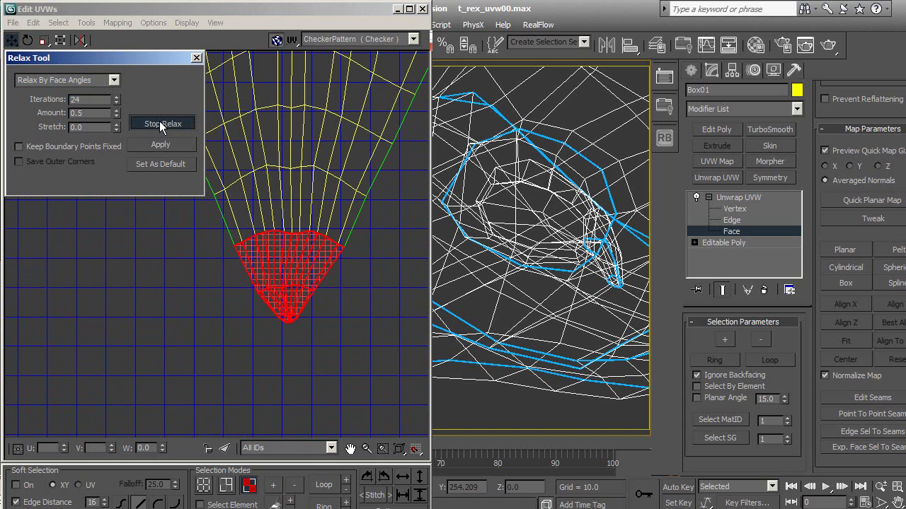
left_click(114, 80)
left_click(90, 103)
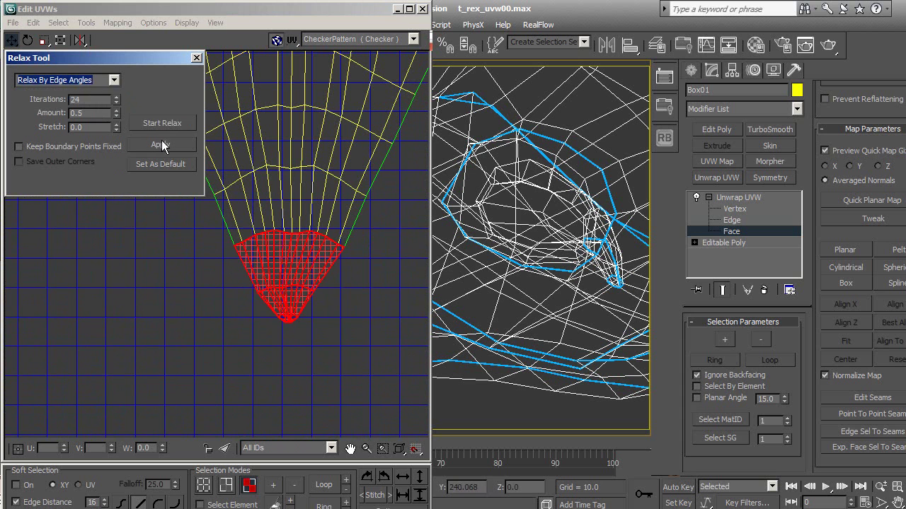
left_click(167, 124)
left_click(169, 124)
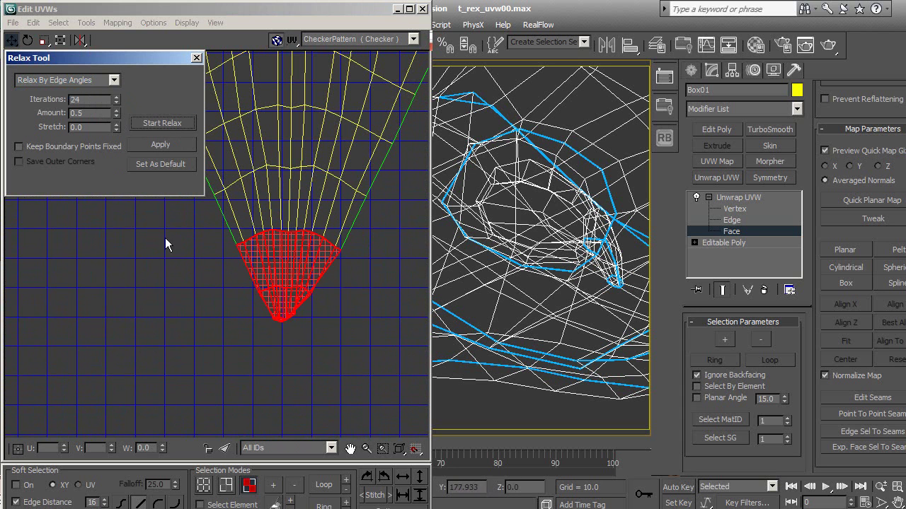
Step: Reselect the fan tip faces and relax them By Face Angles until smooth
left_click(288, 339)
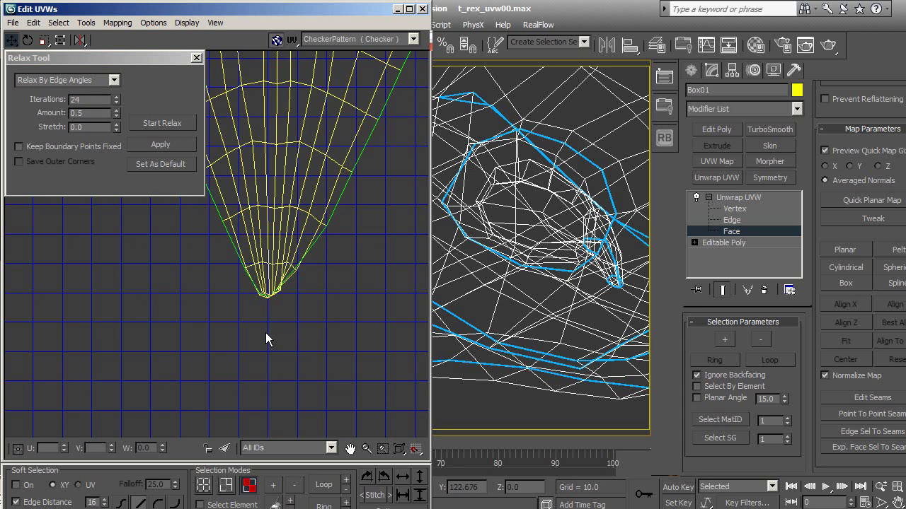
scroll(262, 319, "up", 2)
mouse_move(233, 293)
left_mouse_down()
mouse_move(283, 243)
mouse_move(310, 233)
left_mouse_up()
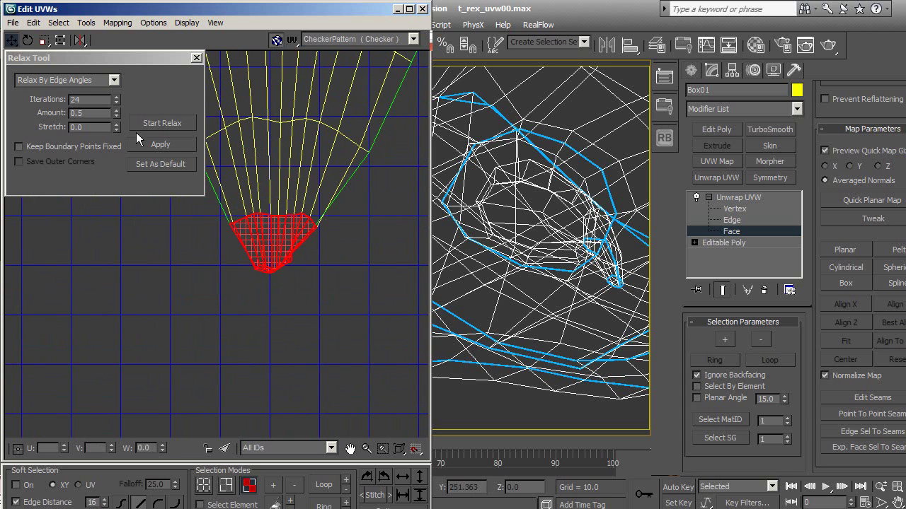
left_click(114, 80)
left_click(57, 100)
left_click(160, 123)
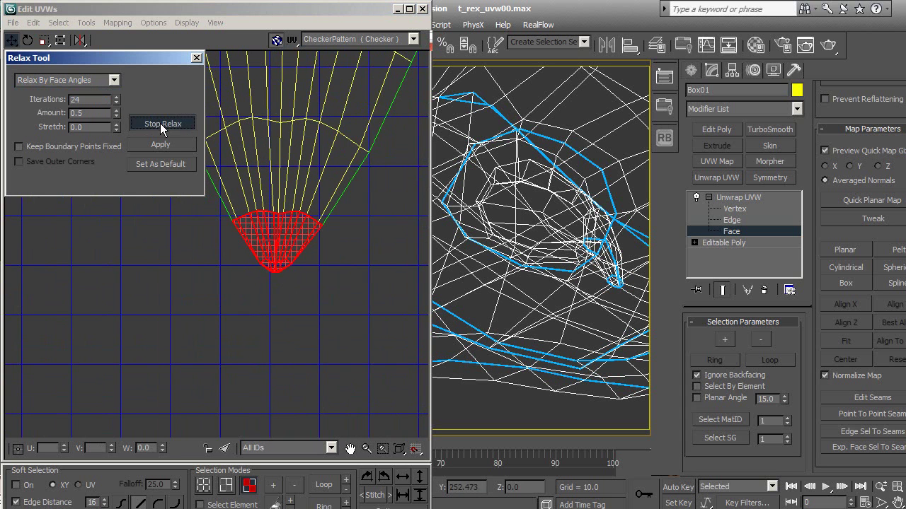
left_click(160, 123)
Step: Clear the selection and pan and zoom around to review the relaxed fan island
left_click(323, 346)
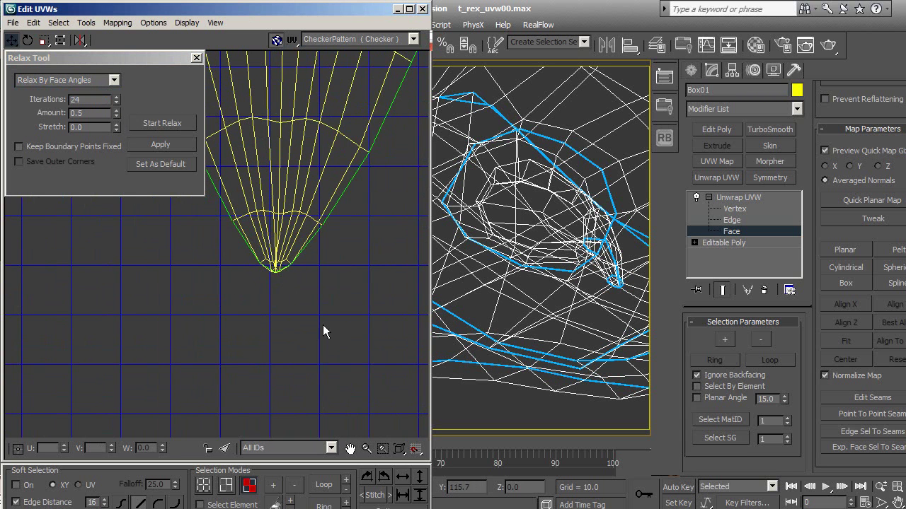
scroll(323, 332, "up", 3)
scroll(325, 241, "down", 1)
scroll(326, 157, "down", 2)
scroll(327, 157, "down", 2)
middle_click_drag(333, 160, 297, 309)
scroll(310, 255, "down", 2)
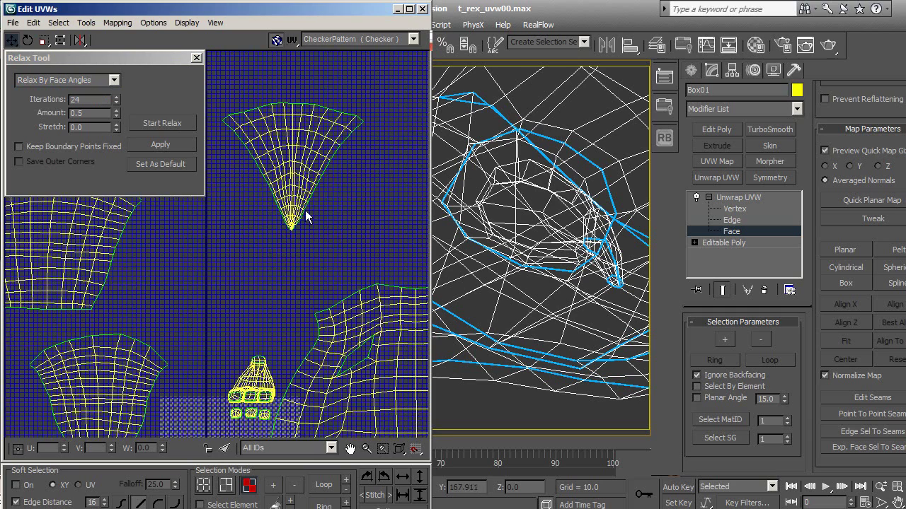
scroll(311, 254, "down", 2)
scroll(312, 254, "down", 1)
middle_click_drag(247, 290, 334, 321)
scroll(334, 322, "up", 2)
scroll(367, 209, "up", 3)
middle_click_drag(368, 210, 341, 233)
scroll(307, 270, "up", 2)
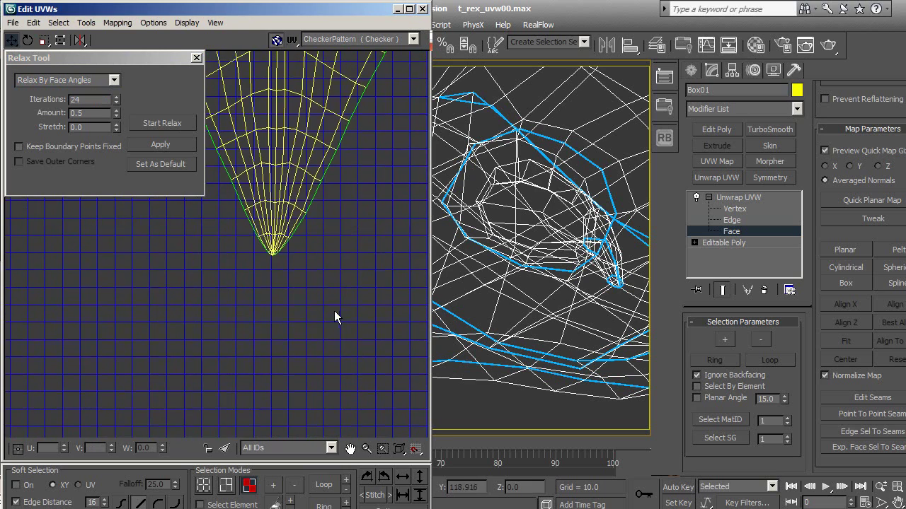
scroll(334, 311, "up", 1)
scroll(328, 286, "down", 1)
scroll(324, 288, "up", 2)
scroll(304, 283, "up", 1)
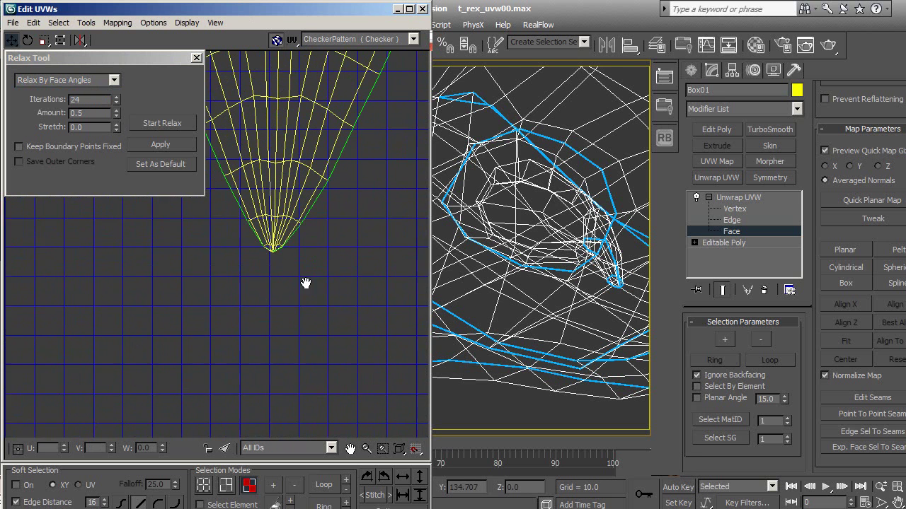
Step: Switch to Vertex sub-object mode and select the fan island's tip vertex
left_click(204, 485)
left_click(277, 250)
left_click(336, 321)
scroll(255, 252, "up", 2)
scroll(232, 242, "up", 2)
scroll(267, 254, "up", 2)
middle_click_drag(268, 256, 339, 303)
Step: Move the tip vertex right and pull its lower-left and lower-right neighbours toward the point
scroll(341, 304, "up", 1)
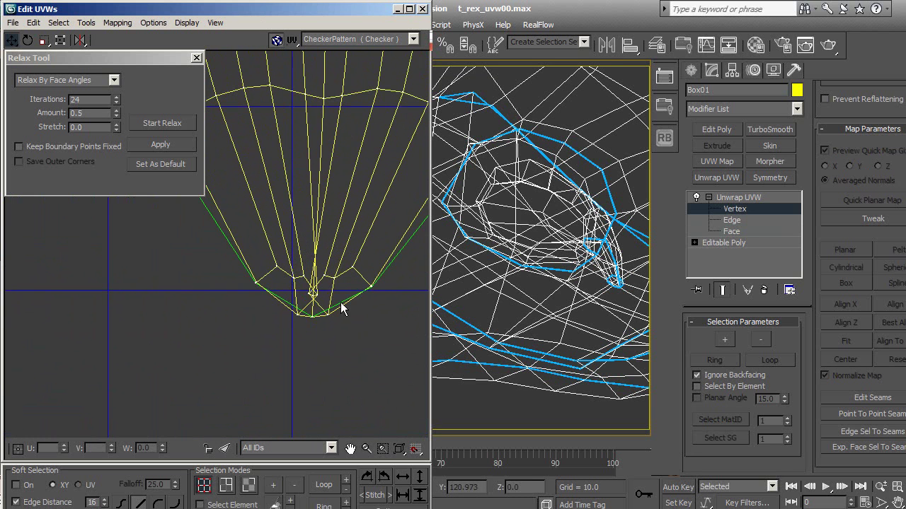
scroll(307, 319, "up", 1)
scroll(293, 347, "up", 1)
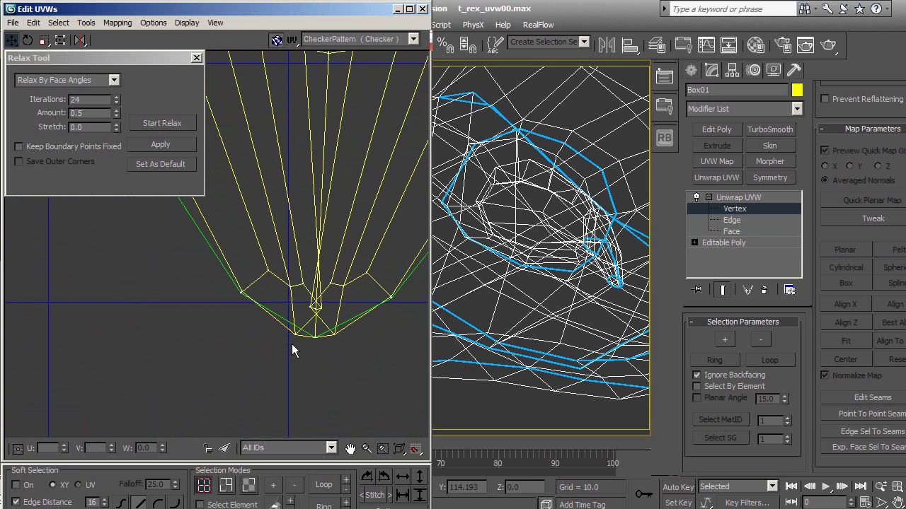
scroll(297, 339, "up", 2)
scroll(234, 354, "up", 1)
scroll(219, 351, "up", 1)
left_click_drag(273, 332, 289, 337)
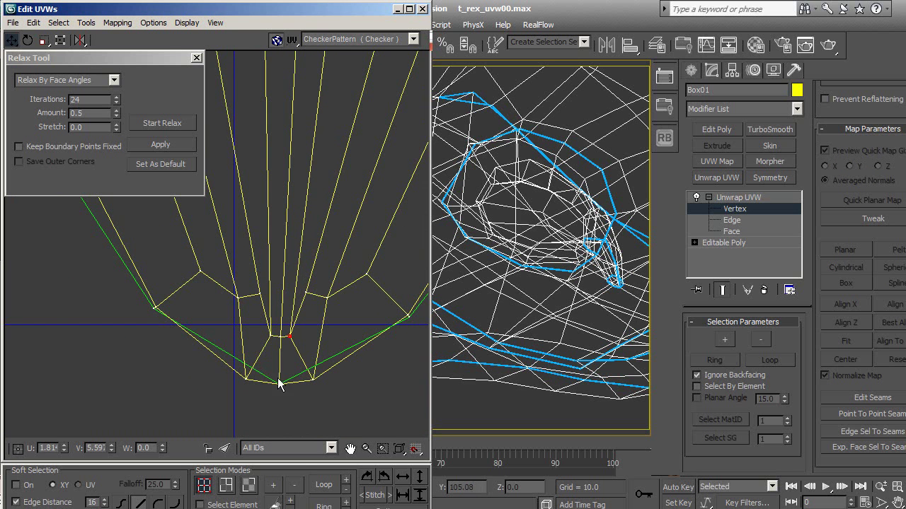
left_click_drag(246, 378, 254, 358)
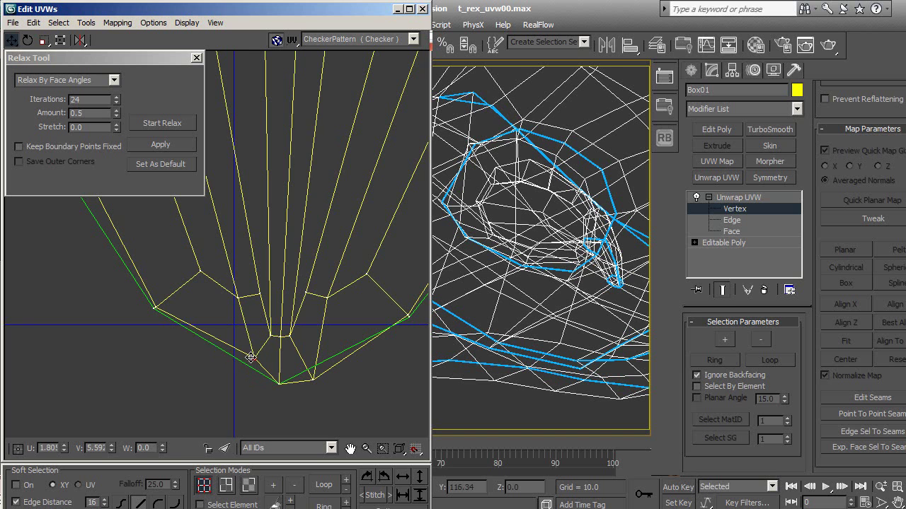
left_click_drag(312, 379, 303, 365)
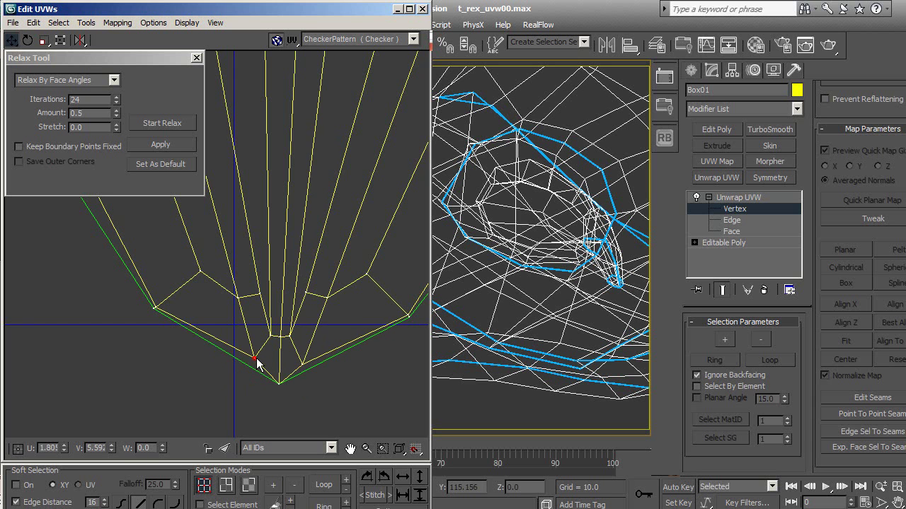
Step: Pan and zoom from the fan island over to the large head island
scroll(257, 370, "down", 2)
scroll(259, 368, "down", 2)
scroll(269, 347, "down", 3)
scroll(294, 294, "down", 2)
scroll(304, 322, "down", 2)
scroll(312, 279, "down", 1)
mouse_move(263, 307)
middle_mouse_down()
mouse_move(309, 294)
mouse_move(283, 177)
middle_mouse_up()
scroll(255, 269, "down", 2)
middle_click_drag(254, 269, 263, 232)
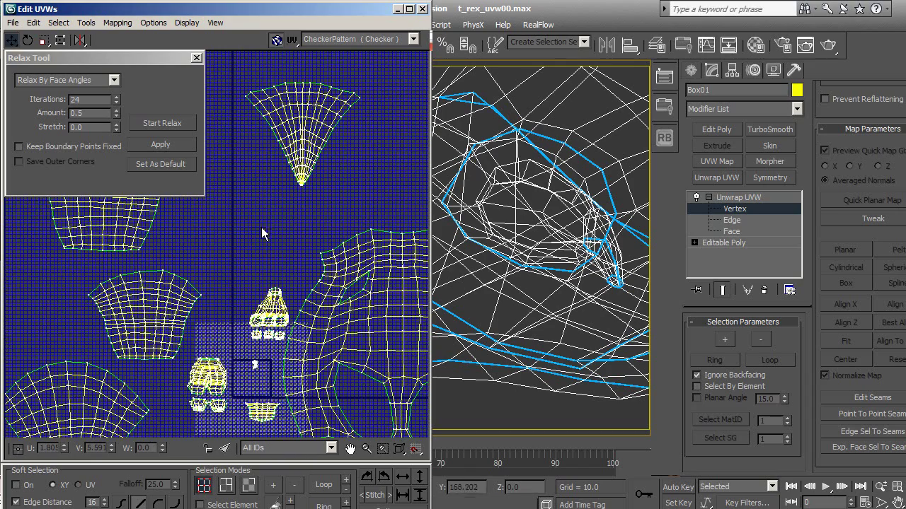
scroll(293, 318, "up", 2)
scroll(253, 327, "up", 2)
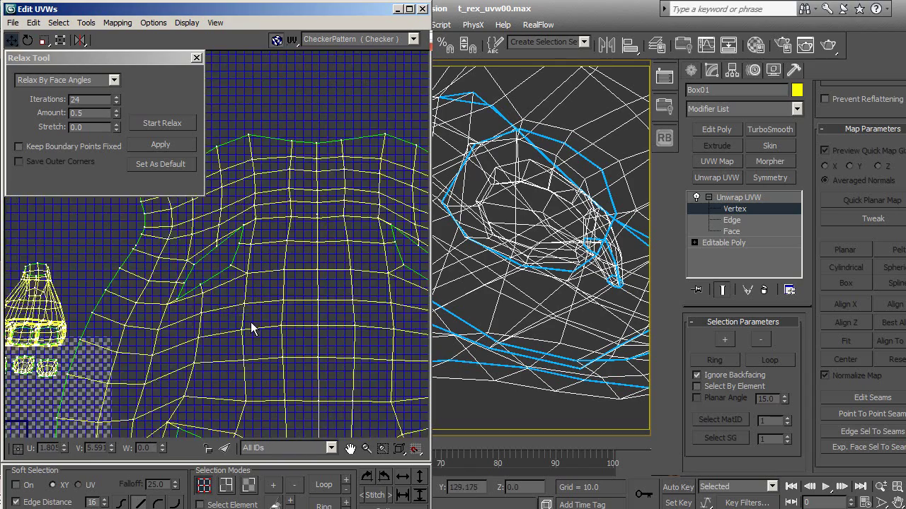
scroll(287, 349, "up", 1)
scroll(238, 327, "up", 1)
scroll(281, 336, "up", 1)
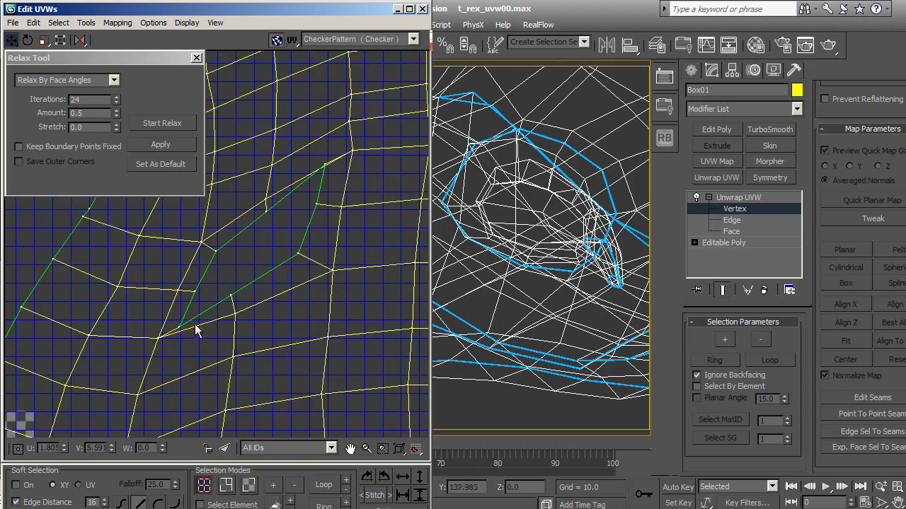
scroll(339, 262, "up", 2)
scroll(362, 243, "up", 1)
scroll(334, 238, "up", 1)
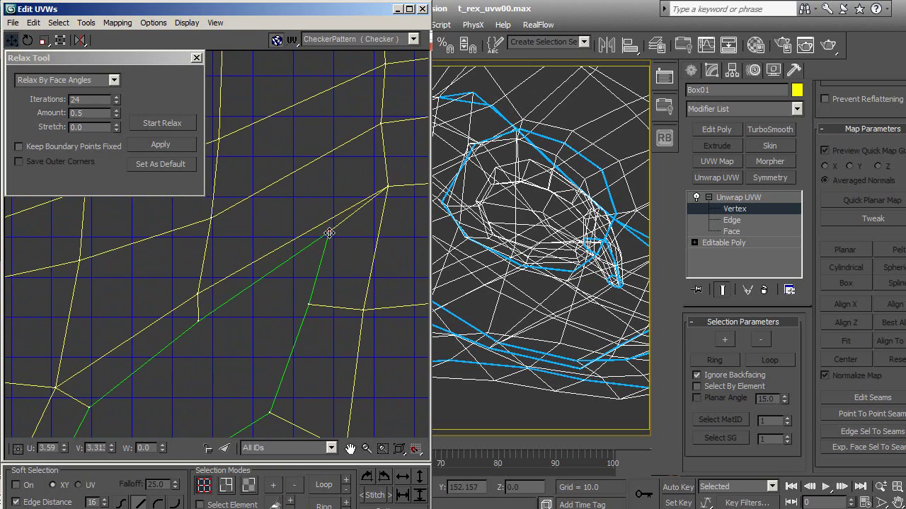
scroll(326, 339, "down", 2)
Step: Pull a seam-corner vertex of the head island down and to the left
middle_click_drag(326, 339, 219, 290)
scroll(226, 301, "down", 2)
scroll(196, 279, "up", 1)
scroll(262, 269, "up", 1)
scroll(264, 276, "up", 1)
scroll(264, 276, "up", 2)
left_click_drag(288, 245, 285, 252)
Step: Select the vertex where the seam edges meet and nudge it up and left
scroll(276, 291, "down", 1)
scroll(293, 338, "down", 1)
scroll(316, 255, "up", 1)
scroll(298, 304, "down", 2)
scroll(303, 293, "up", 1)
scroll(285, 318, "down", 1)
scroll(279, 297, "up", 2)
scroll(226, 273, "up", 1)
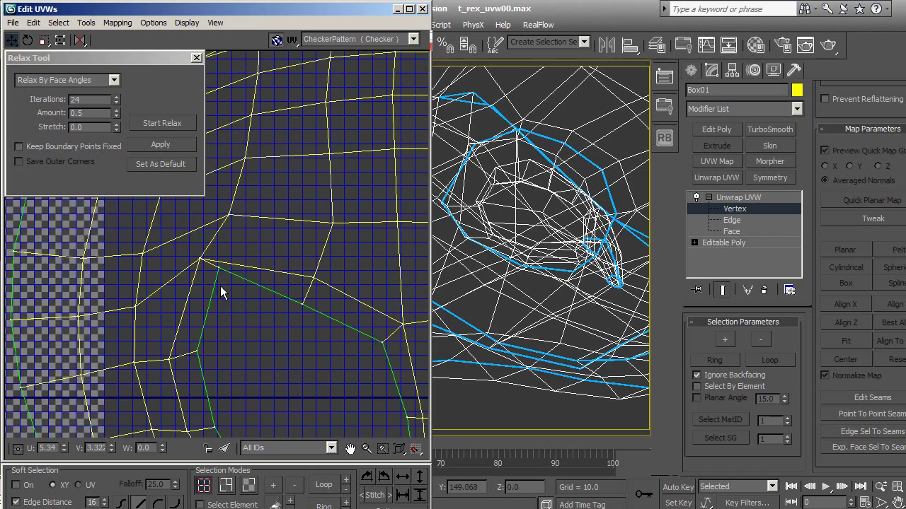
left_click(212, 277)
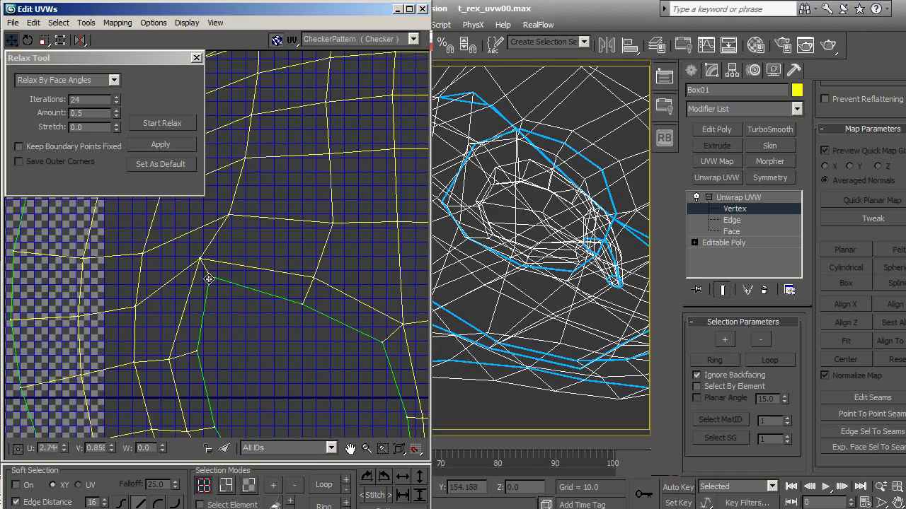
scroll(312, 305, "down", 1)
scroll(311, 305, "down", 2)
scroll(316, 328, "up", 1)
scroll(302, 305, "up", 2)
scroll(330, 333, "up", 1)
scroll(329, 330, "up", 1)
scroll(307, 305, "up", 1)
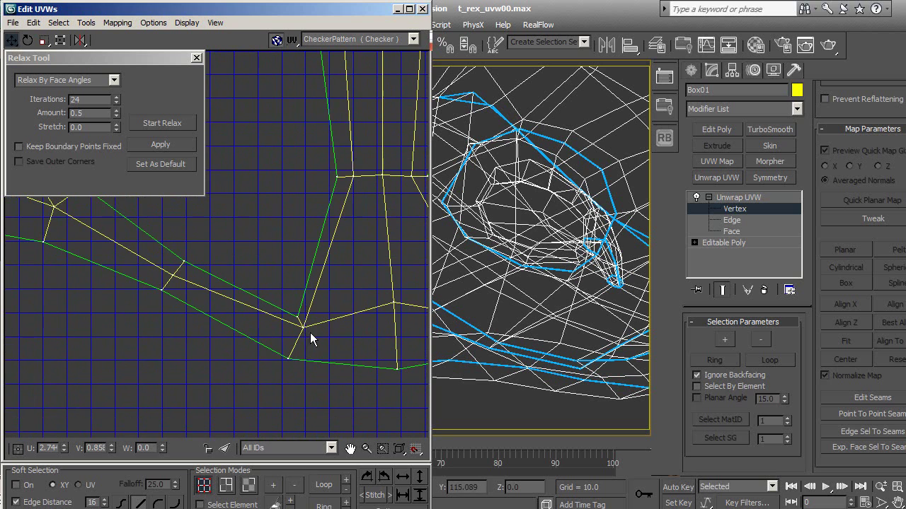
left_click_drag(298, 315, 294, 306)
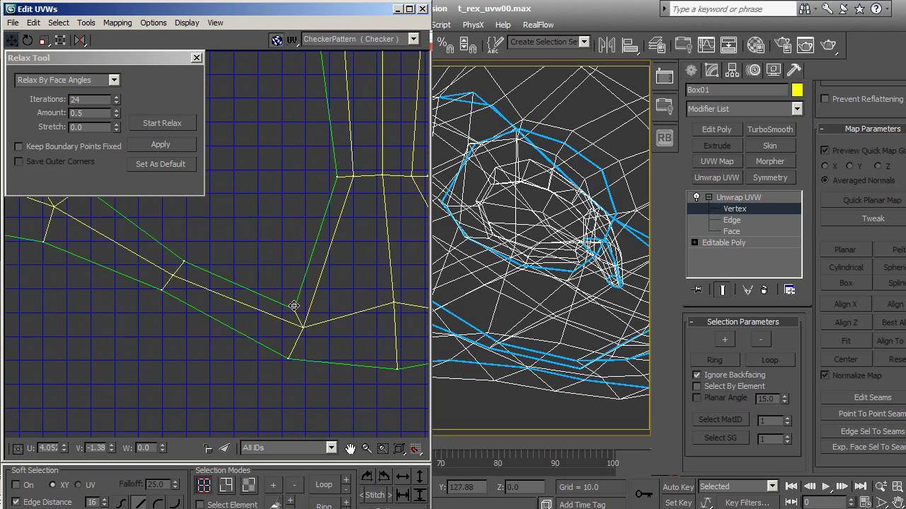
Step: Raise a lower-edge vertex and shift another seam-corner vertex right and down
scroll(318, 366, "down", 1)
scroll(346, 334, "down", 1)
scroll(243, 333, "up", 2)
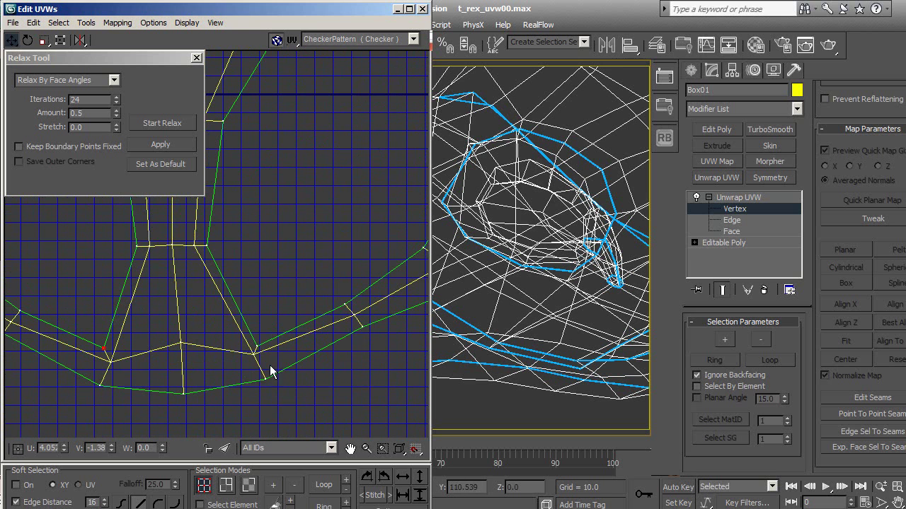
left_click_drag(259, 347, 259, 342)
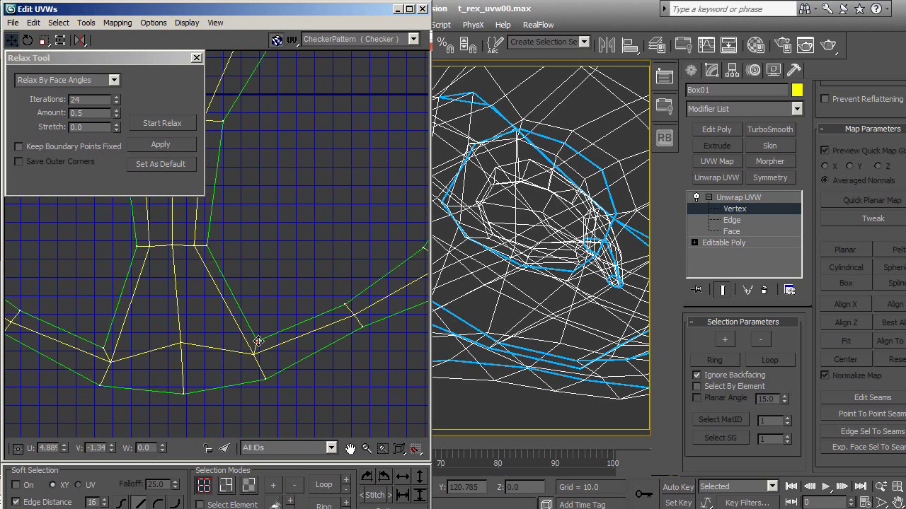
scroll(258, 342, "down", 1)
scroll(269, 264, "down", 1)
scroll(262, 327, "up", 1)
scroll(372, 218, "up", 1)
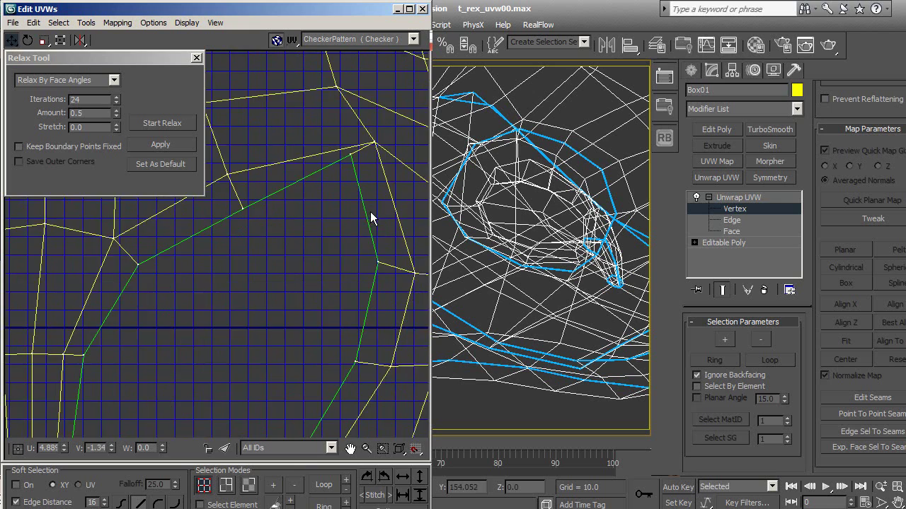
scroll(372, 218, "down", 1)
scroll(330, 194, "up", 1)
left_click_drag(327, 206, 338, 210)
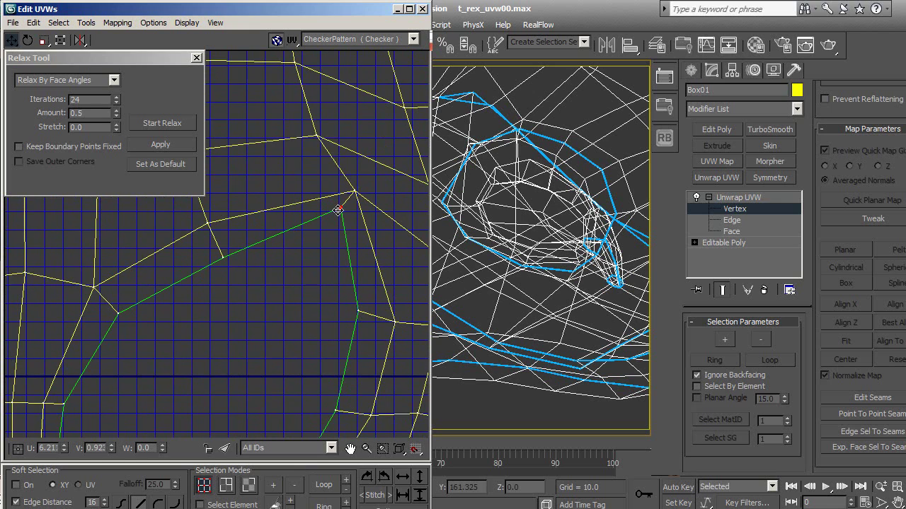
Step: Zoom out and pan to bring the fan-shaped island back into view
scroll(332, 288, "down", 1)
scroll(332, 288, "down", 1)
scroll(332, 288, "down", 1)
scroll(289, 315, "down", 1)
scroll(244, 322, "down", 2)
scroll(243, 298, "up", 2)
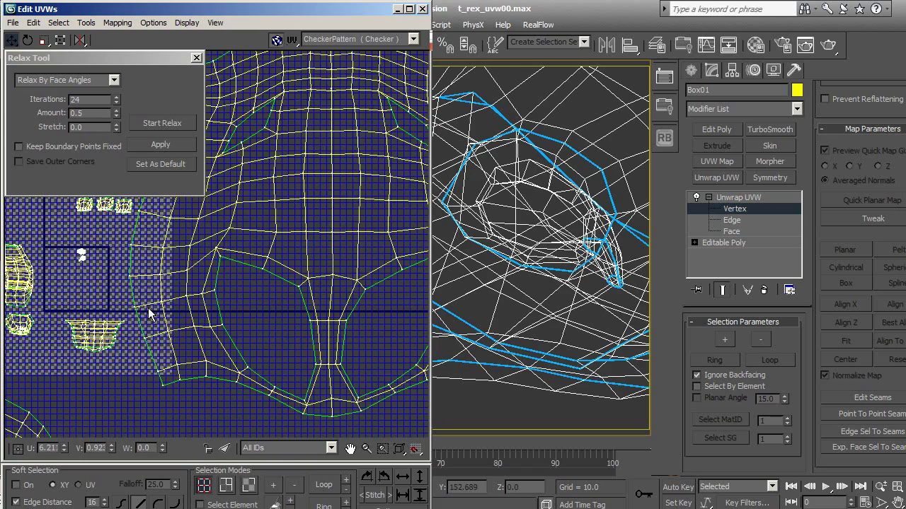
scroll(309, 303, "up", 2)
scroll(353, 287, "up", 2)
scroll(282, 303, "up", 2)
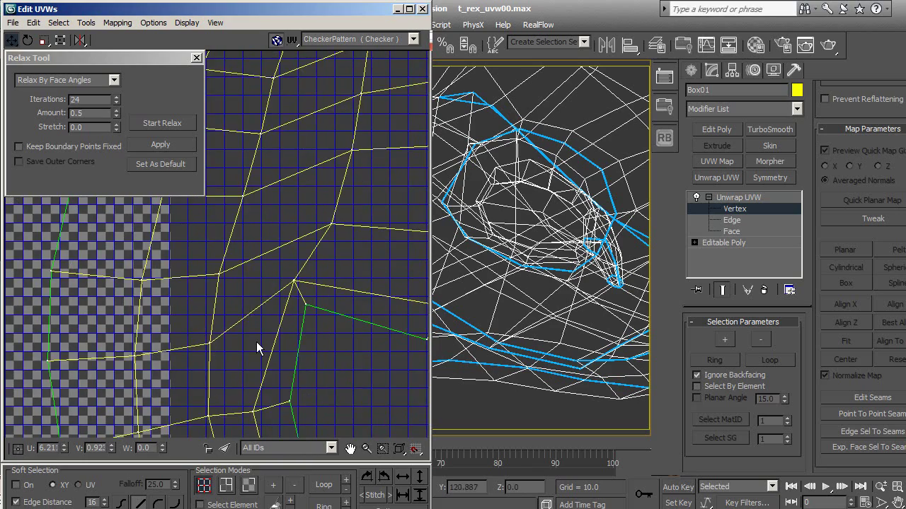
scroll(258, 333, "down", 1)
scroll(245, 323, "down", 1)
scroll(256, 285, "up", 1)
mouse_move(267, 244)
middle_mouse_down()
mouse_move(248, 269)
mouse_move(259, 313)
mouse_move(278, 326)
mouse_move(296, 283)
mouse_move(279, 325)
mouse_move(271, 313)
mouse_move(267, 345)
middle_mouse_up()
scroll(295, 283, "down", 2)
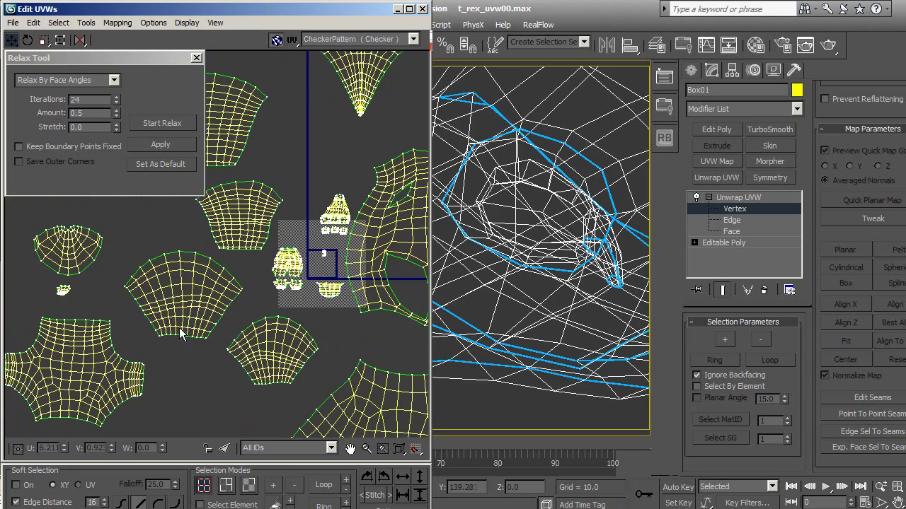
Step: Pan and zoom the UV view over to the fan-shaped islands
scroll(181, 335, "up", 2)
scroll(263, 319, "up", 2)
scroll(283, 234, "up", 2)
scroll(287, 294, "up", 2)
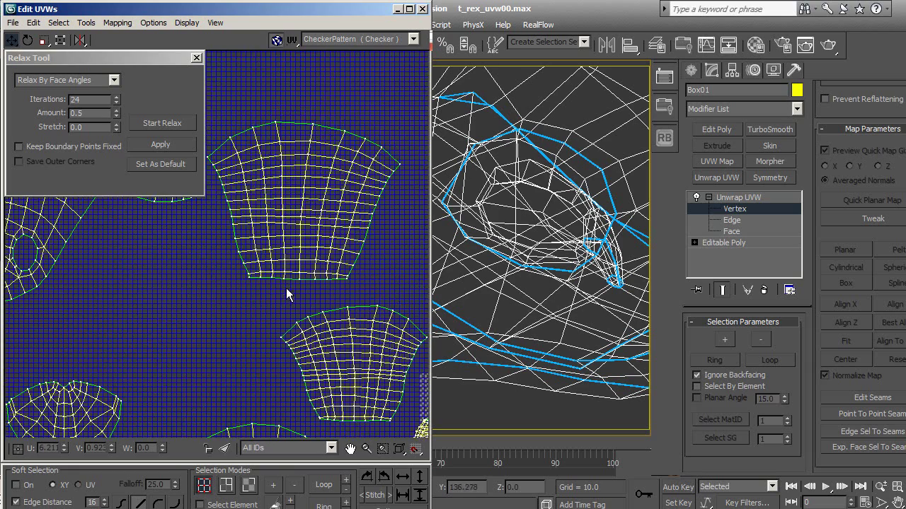
scroll(242, 315, "down", 1)
middle_click_drag(168, 322, 214, 290)
scroll(234, 297, "down", 1)
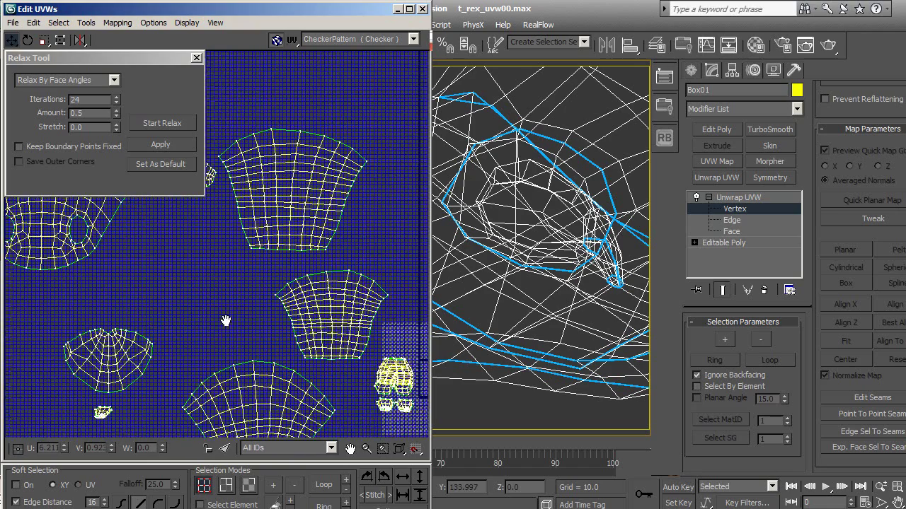
scroll(266, 315, "up", 1)
middle_click_drag(271, 318, 311, 358)
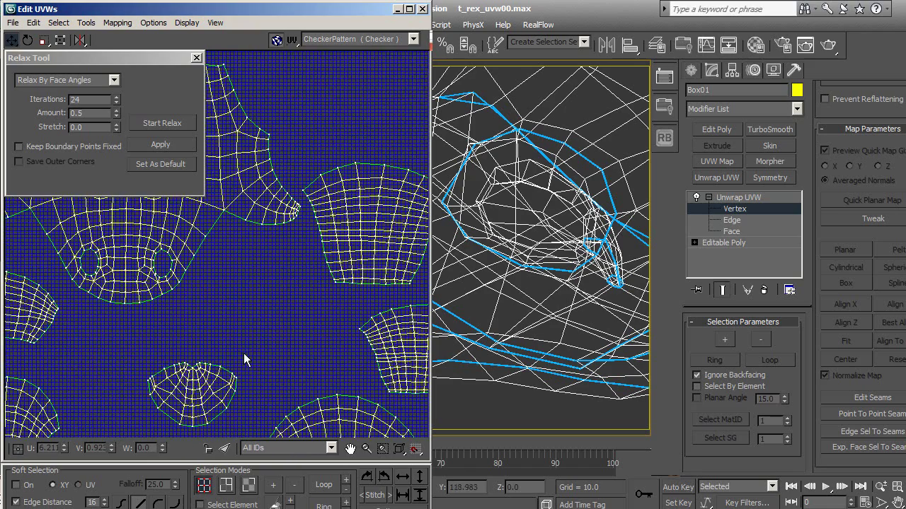
scroll(244, 361, "down", 1)
scroll(269, 389, "up", 2)
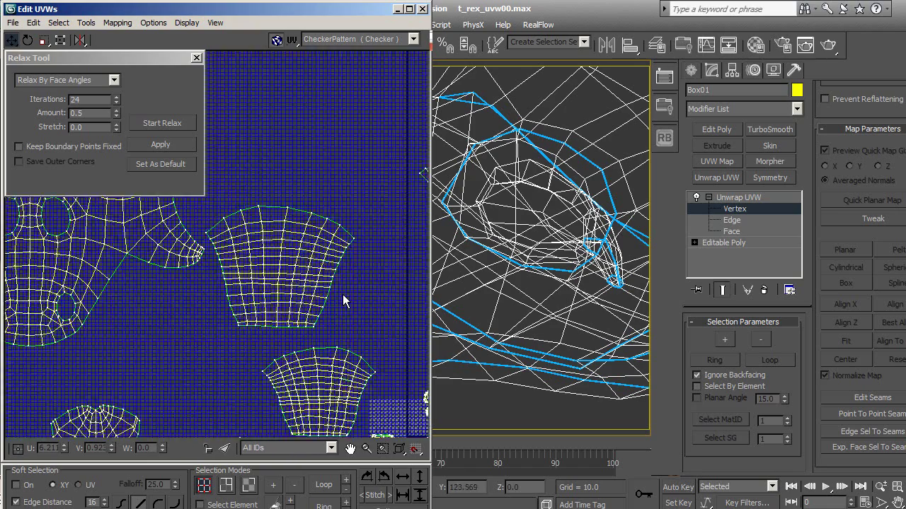
middle_click_drag(343, 301, 269, 301)
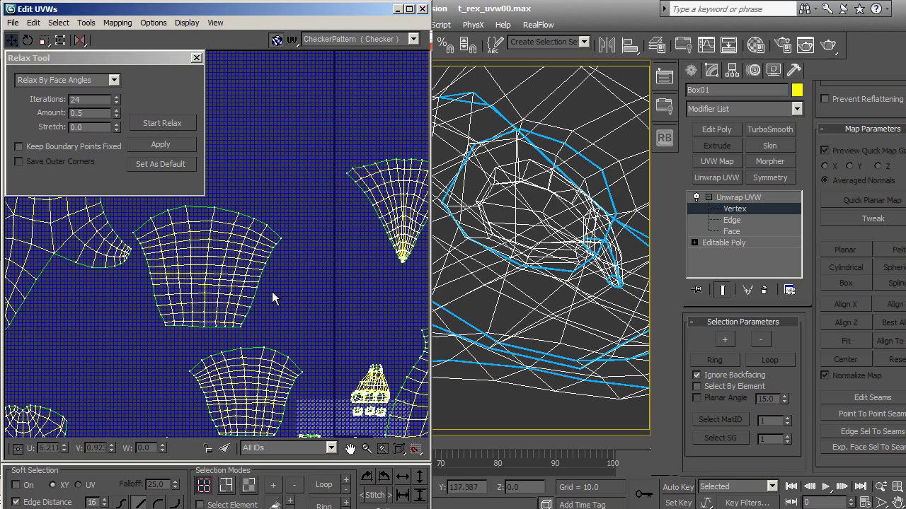
Step: Switch to Face selection, pick the fan-shaped island, and turn Select Element off
left_click(248, 486)
scroll(259, 303, "down", 1)
scroll(259, 303, "up", 1)
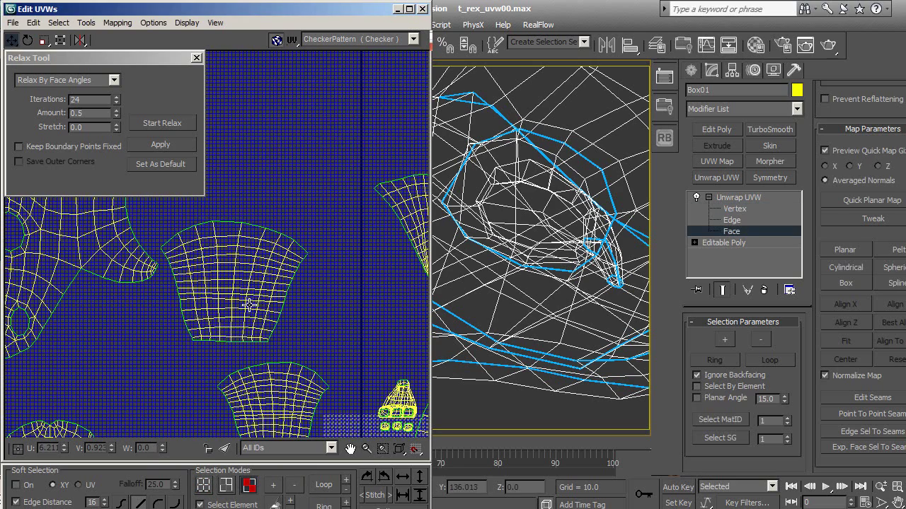
left_click_drag(250, 304, 318, 148)
middle_click_drag(304, 192, 268, 177)
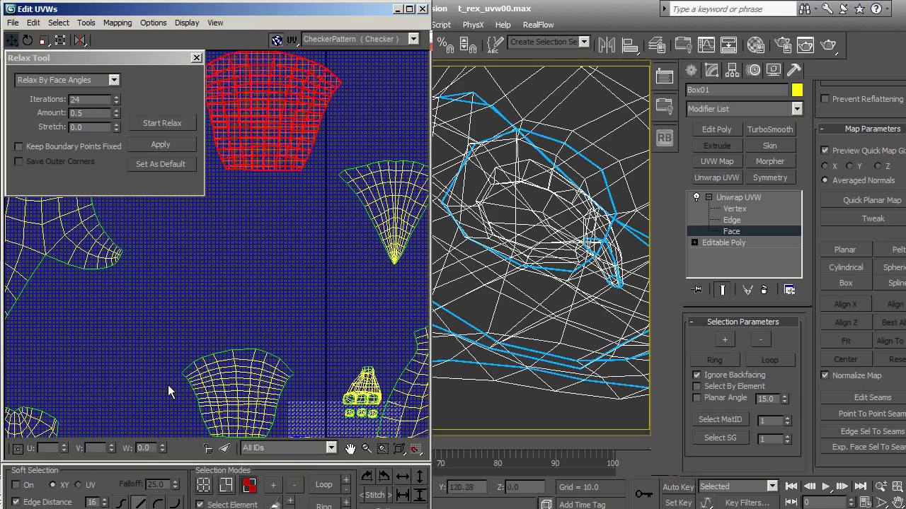
left_click(200, 504)
middle_click_drag(306, 262, 337, 325)
left_click(299, 271)
middle_click_drag(297, 208, 307, 236)
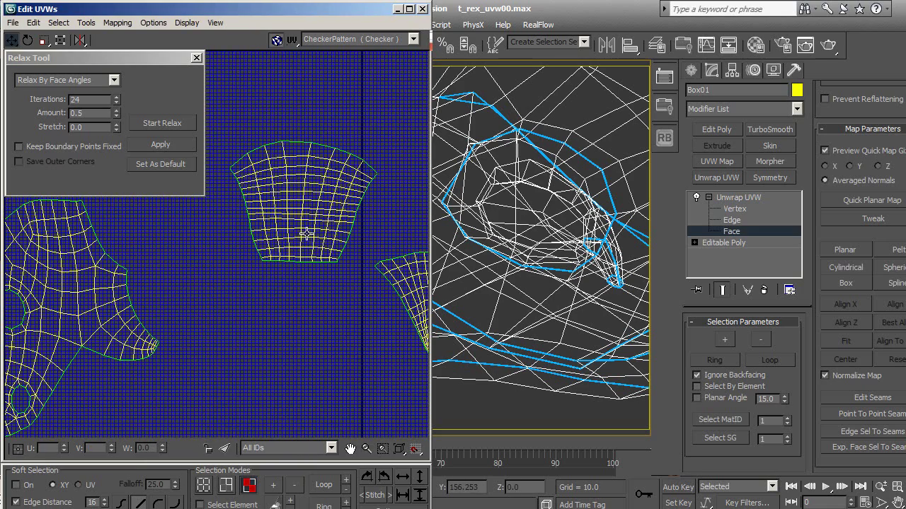
middle_click_drag(263, 286, 270, 268)
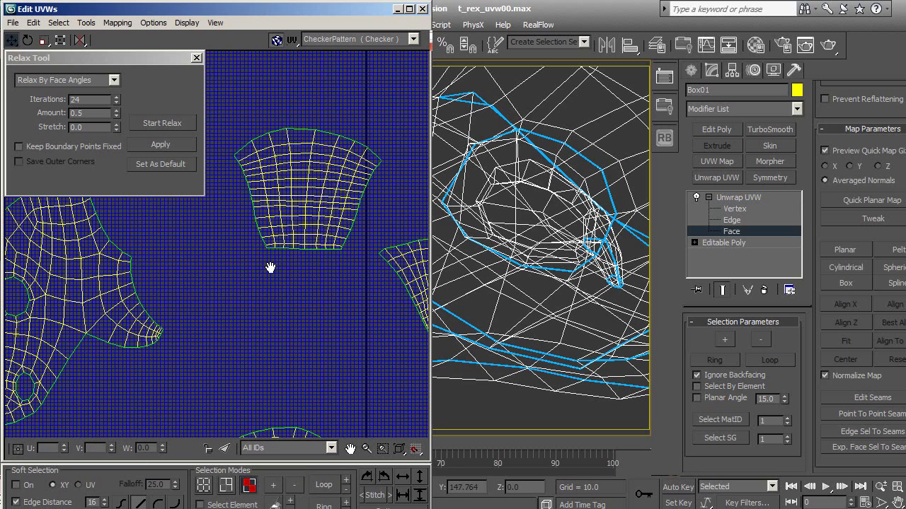
Step: Turn Select Element back on and select the whole fan-shaped island
left_click(212, 504)
left_click(309, 227)
middle_click_drag(307, 281, 288, 318)
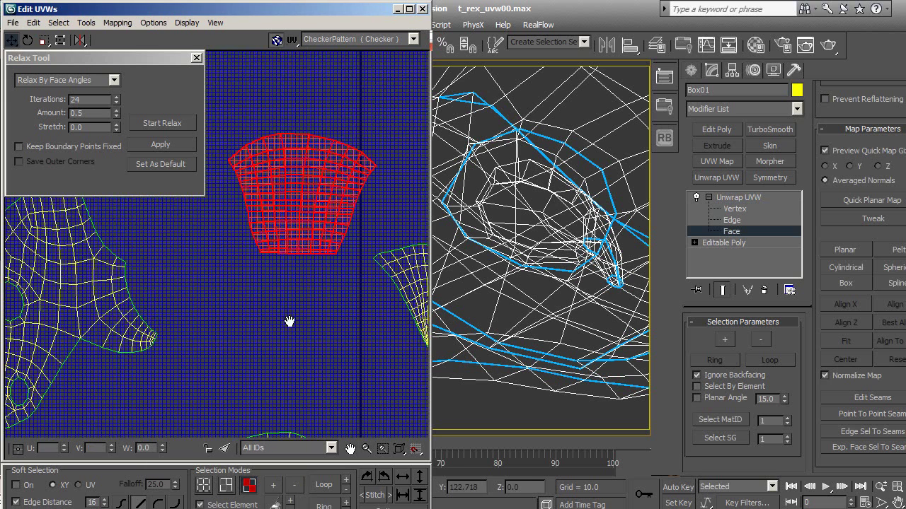
scroll(303, 323, "down", 2)
scroll(309, 316, "down", 1)
scroll(307, 311, "down", 1)
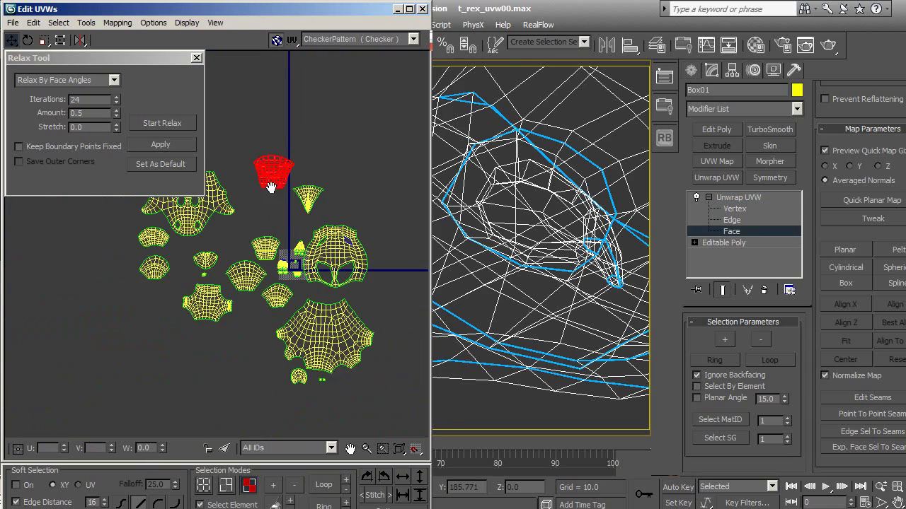
scroll(300, 234, "down", 1)
scroll(490, 309, "up", 2)
scroll(552, 335, "up", 1)
middle_click_drag(297, 183, 294, 260)
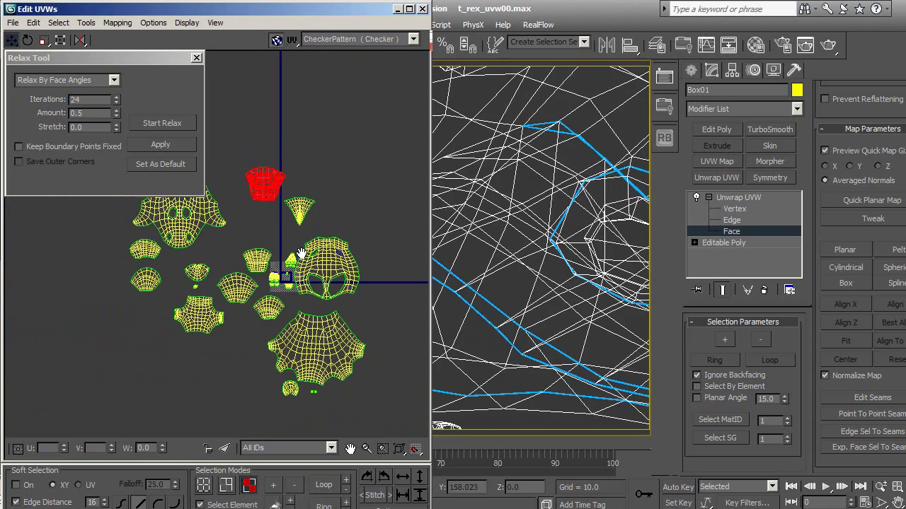
scroll(293, 260, "up", 3)
scroll(296, 262, "up", 1)
scroll(278, 236, "up", 1)
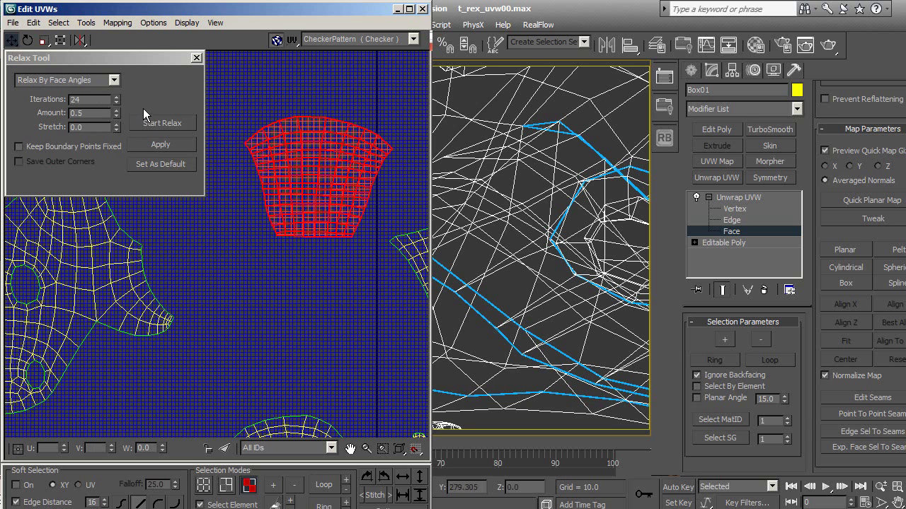
Step: Relax the fan-shaped island into a torso-like shape with the Relax Tool
left_click(157, 122)
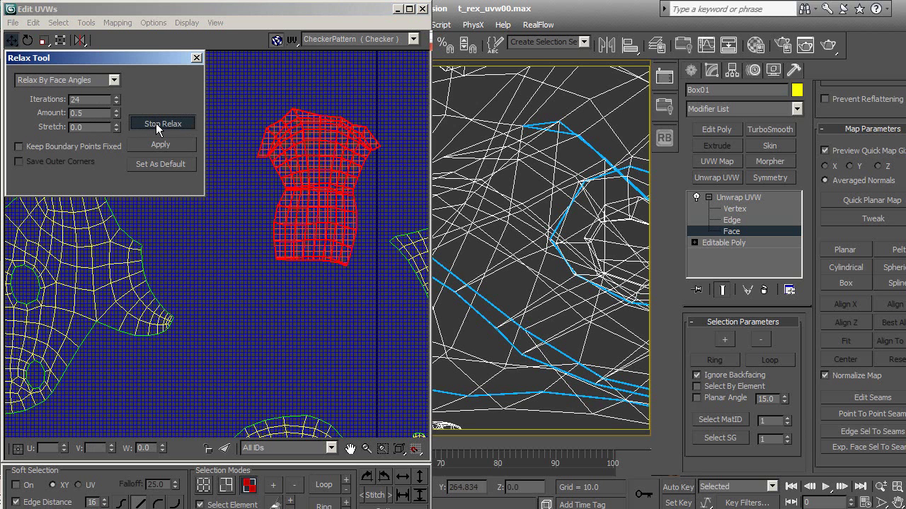
left_click(156, 123)
left_click(269, 177)
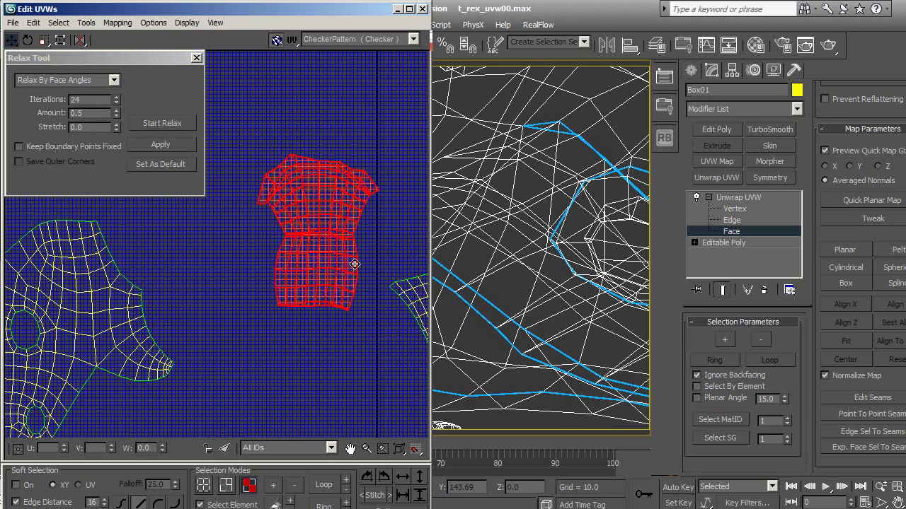
scroll(375, 242, "up", 2)
scroll(373, 238, "up", 1)
scroll(382, 230, "up", 1)
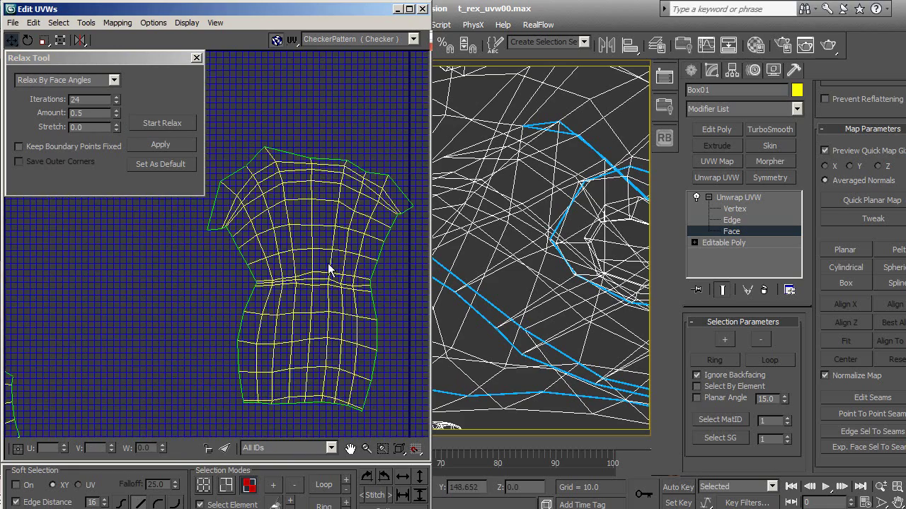
scroll(293, 253, "up", 1)
scroll(329, 295, "up", 1)
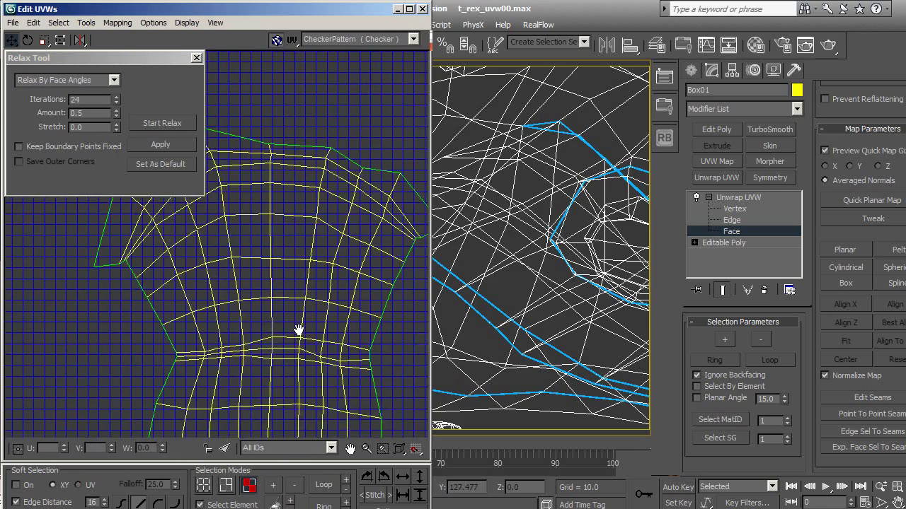
Step: Inspect the relaxed torso island close-up, then pan toward the other islands
middle_click_drag(299, 330, 393, 305)
scroll(323, 273, "down", 3)
scroll(313, 279, "down", 2)
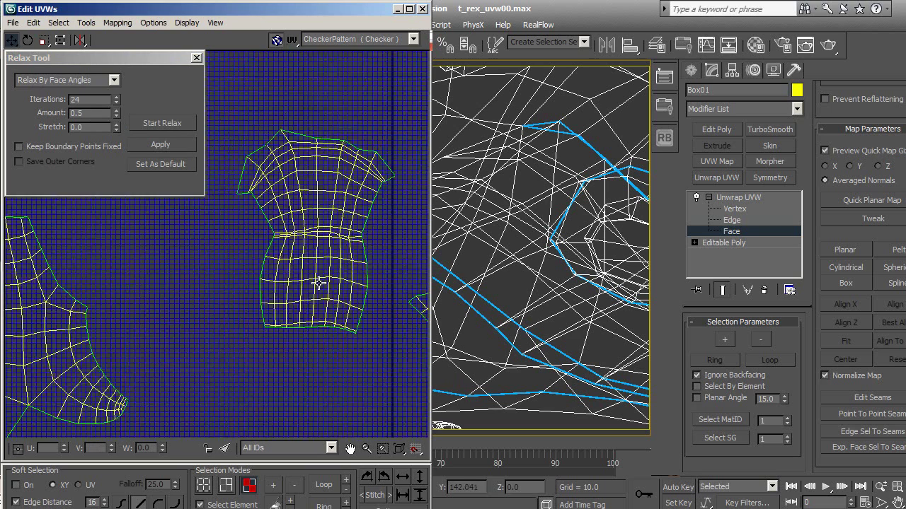
scroll(257, 236, "down", 1)
scroll(255, 262, "down", 2)
scroll(273, 315, "up", 1)
scroll(265, 314, "up", 1)
mouse_move(265, 313)
middle_mouse_down()
mouse_move(231, 257)
mouse_move(170, 251)
mouse_move(163, 269)
middle_mouse_up()
Step: Select the large irregular island and relax it by Face Angles
left_click(266, 293)
middle_click_drag(245, 261, 261, 277)
left_click(174, 126)
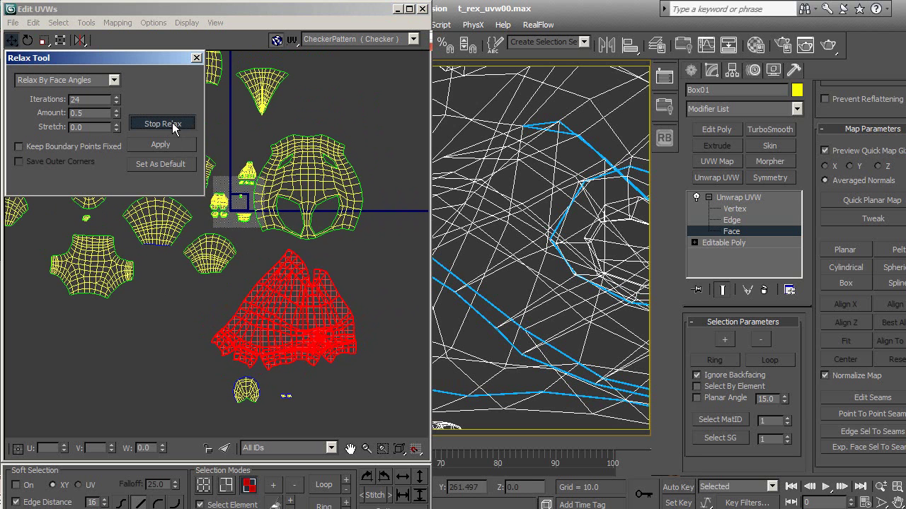
left_click(174, 126)
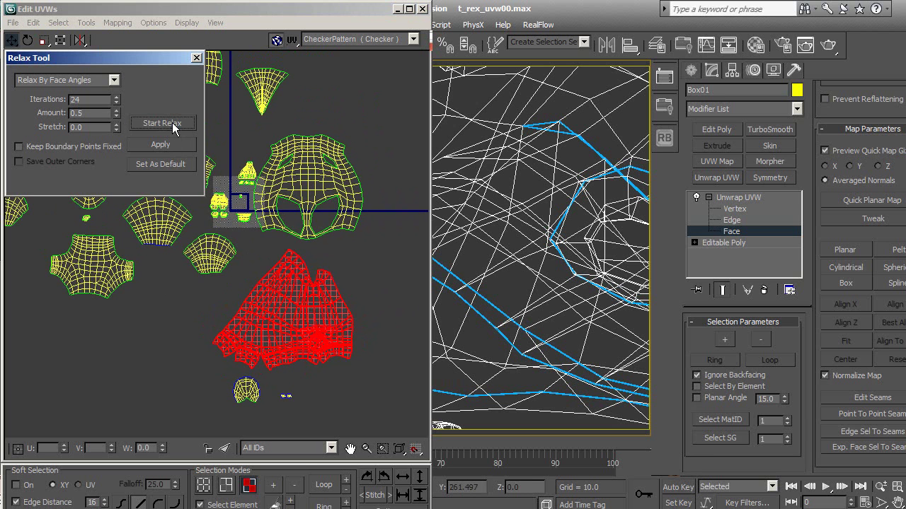
left_click(242, 297)
Step: Reselect the large island and relax it again using Edge Angles
scroll(237, 326, "up", 5)
scroll(226, 363, "up", 3)
middle_click_drag(292, 287, 232, 330)
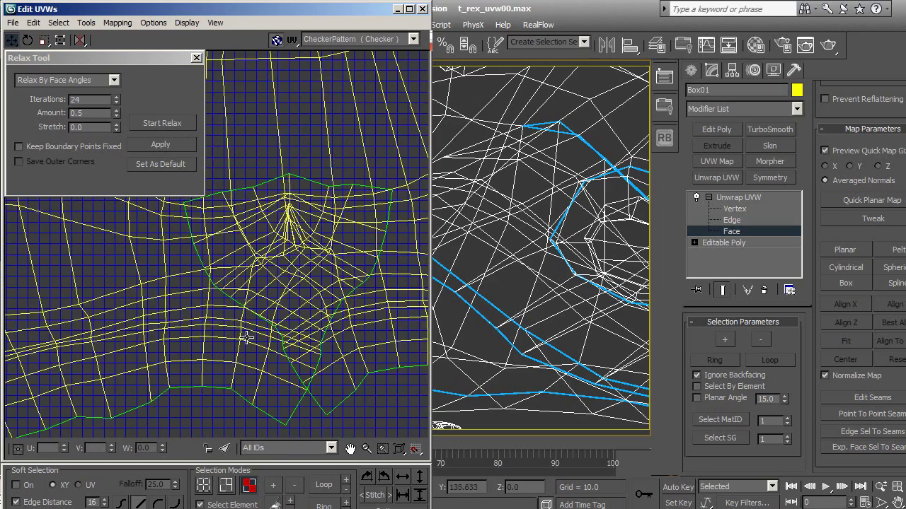
scroll(246, 339, "down", 2)
scroll(246, 338, "down", 2)
scroll(244, 336, "down", 3)
mouse_move(244, 337)
middle_mouse_down()
mouse_move(347, 304)
mouse_move(322, 299)
middle_mouse_up()
left_click(300, 257)
left_click(113, 80)
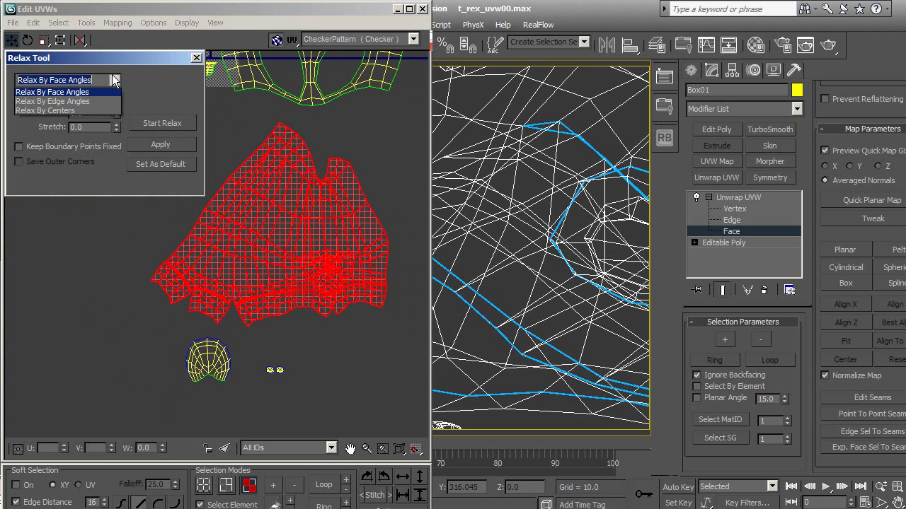
left_click(89, 97)
left_click(181, 124)
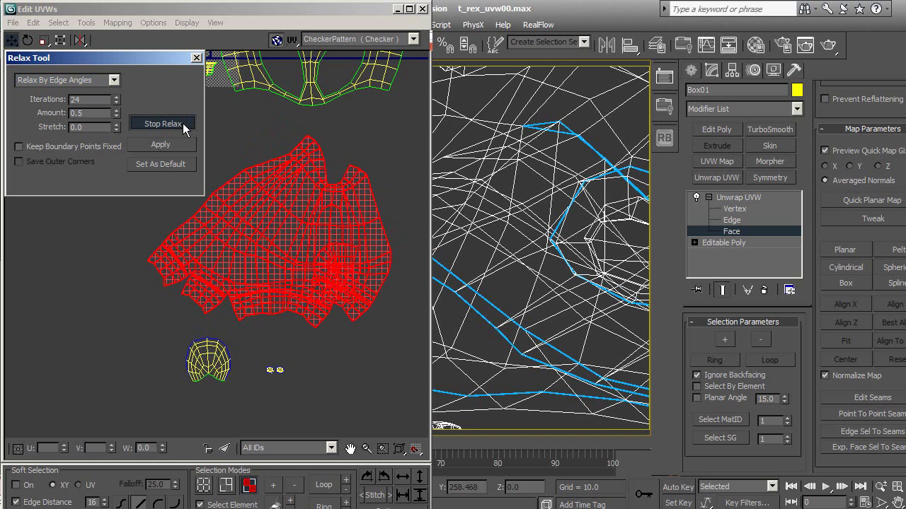
left_click(183, 124)
Step: Rotate the large irregular island clockwise with the Rotate tool
middle_click_drag(354, 273, 333, 232)
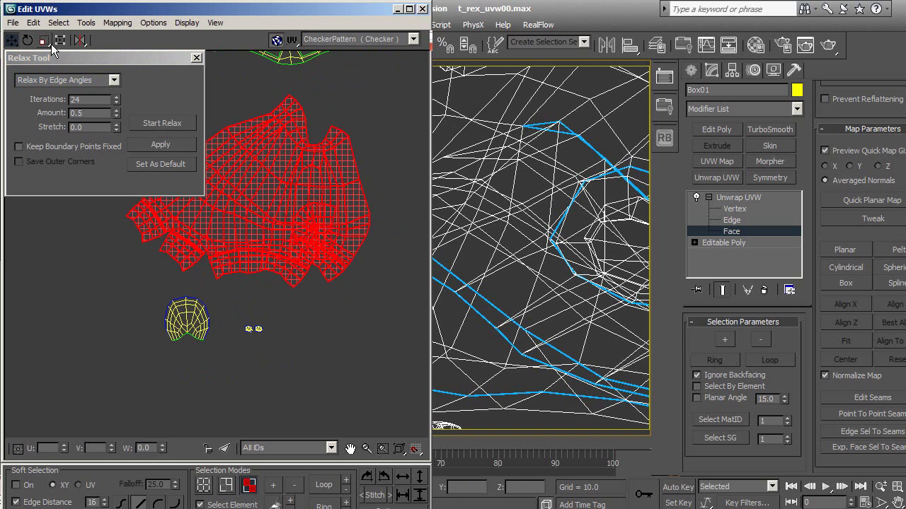
left_click(27, 40)
left_click_drag(252, 208, 249, 257)
middle_click_drag(249, 257, 293, 351)
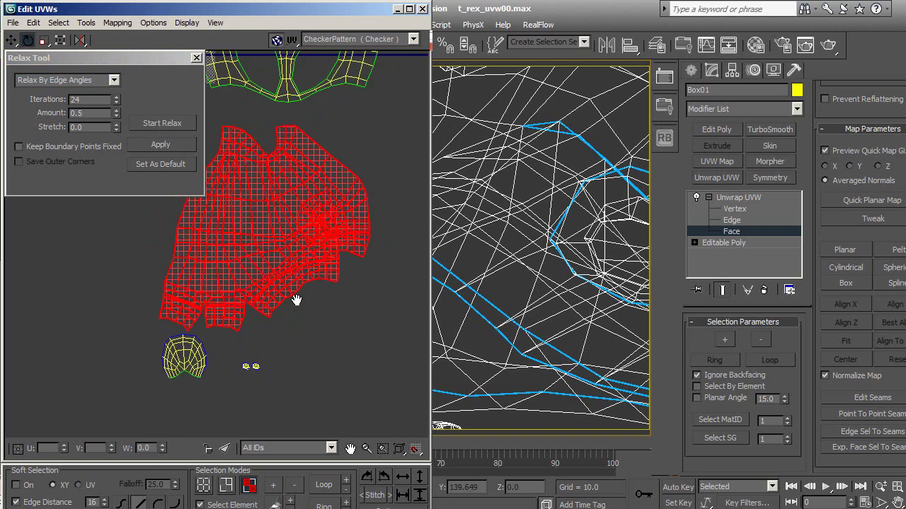
Step: Set the relax method back to Face Angles and relax the large island once more
left_click(110, 80)
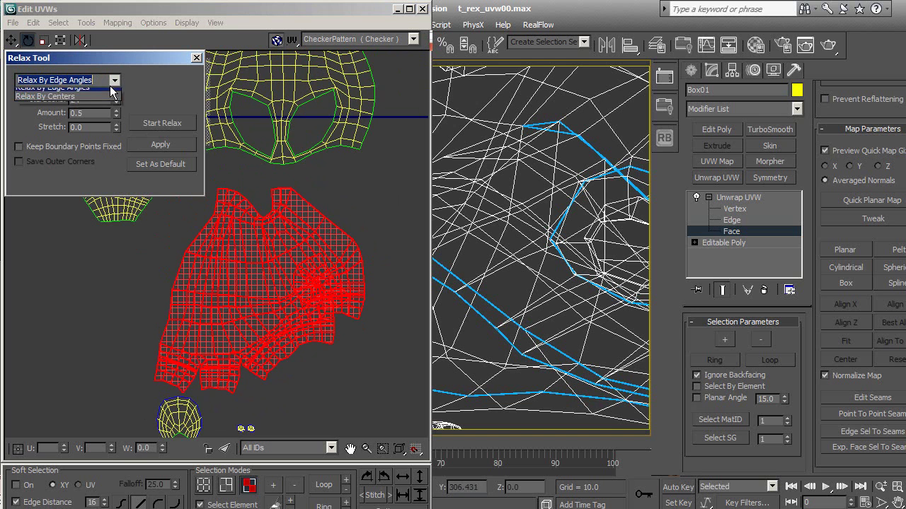
left_click(91, 111)
left_click(114, 80)
left_click(50, 99)
left_click(177, 124)
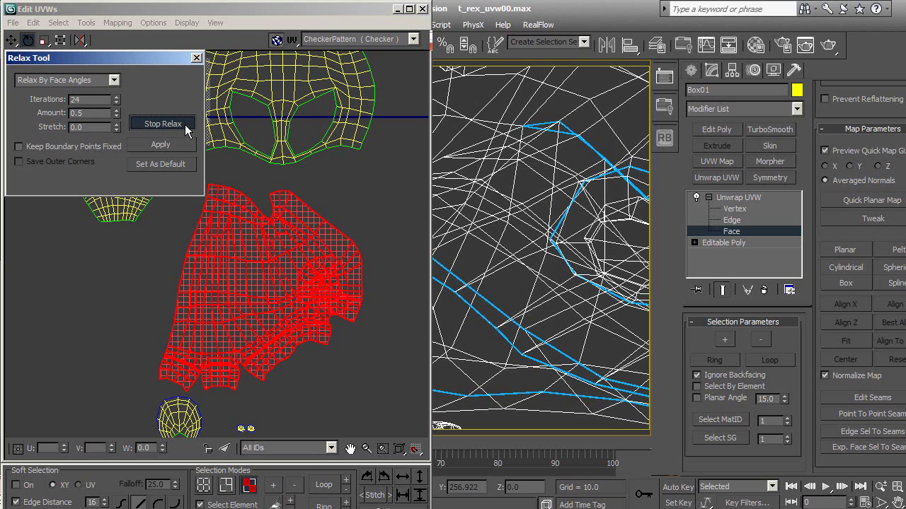
left_click(185, 126)
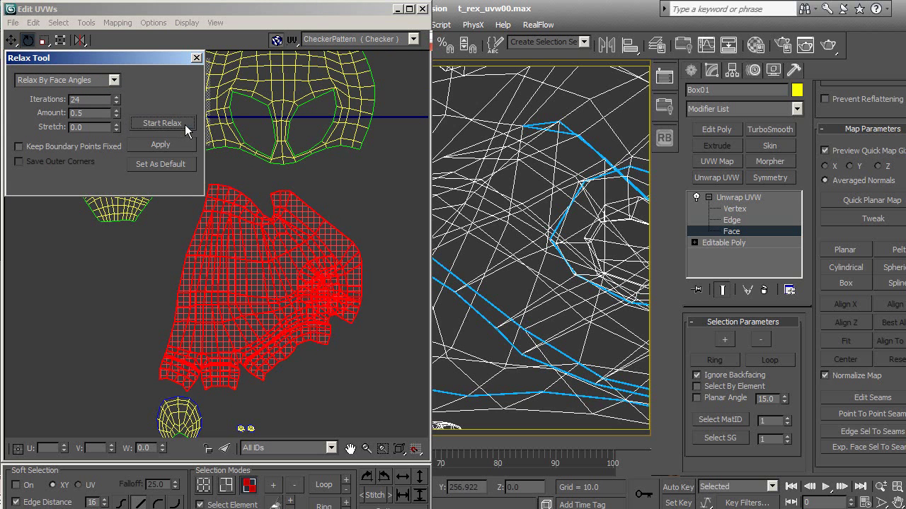
left_click(375, 303)
scroll(227, 319, "up", 2)
scroll(283, 318, "up", 3)
scroll(340, 303, "down", 2)
scroll(404, 300, "up", 2)
mouse_move(404, 303)
middle_mouse_down()
mouse_move(248, 289)
mouse_move(299, 247)
middle_mouse_up()
Step: Select the cross-shaped island and relax it with the Relax Tool
left_click(270, 274)
middle_click_drag(276, 297, 279, 250)
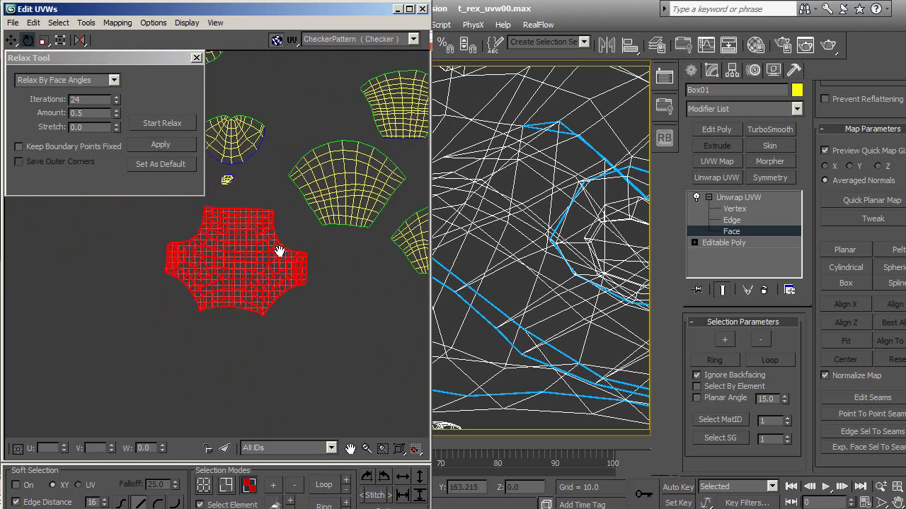
left_click(172, 124)
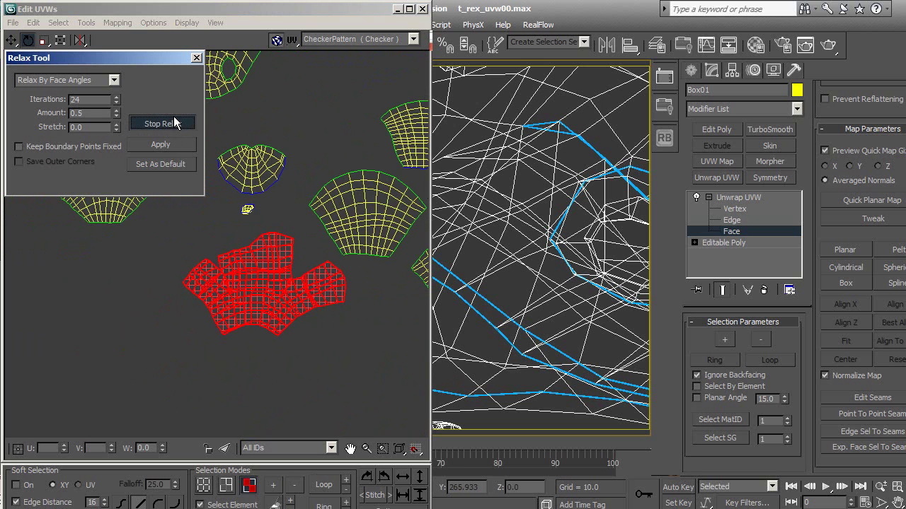
left_click(174, 124)
left_click(355, 360)
mouse_move(249, 164)
middle_mouse_down()
mouse_move(332, 333)
mouse_move(323, 283)
mouse_move(363, 243)
mouse_move(313, 262)
mouse_move(331, 222)
middle_mouse_up()
Step: Select the small rounded island and give it a short relax pass
left_click(309, 266)
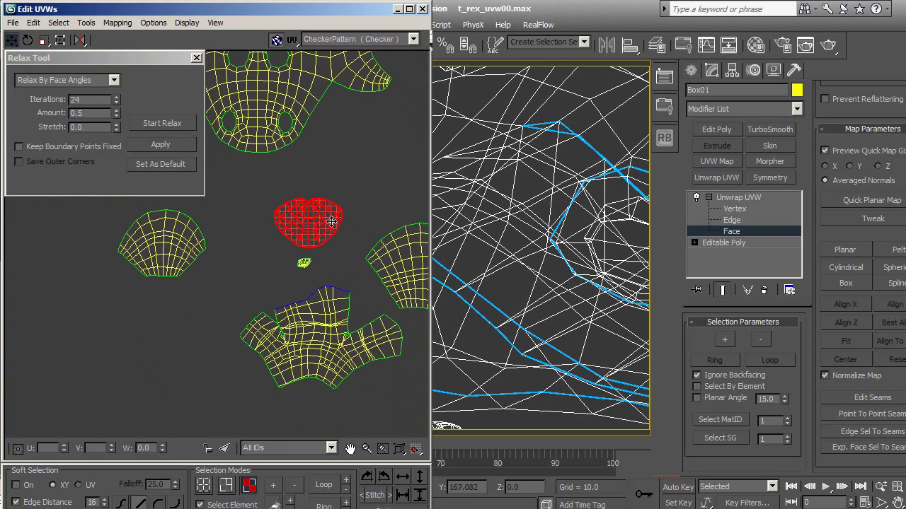
scroll(331, 222, "up", 3)
left_click(156, 120)
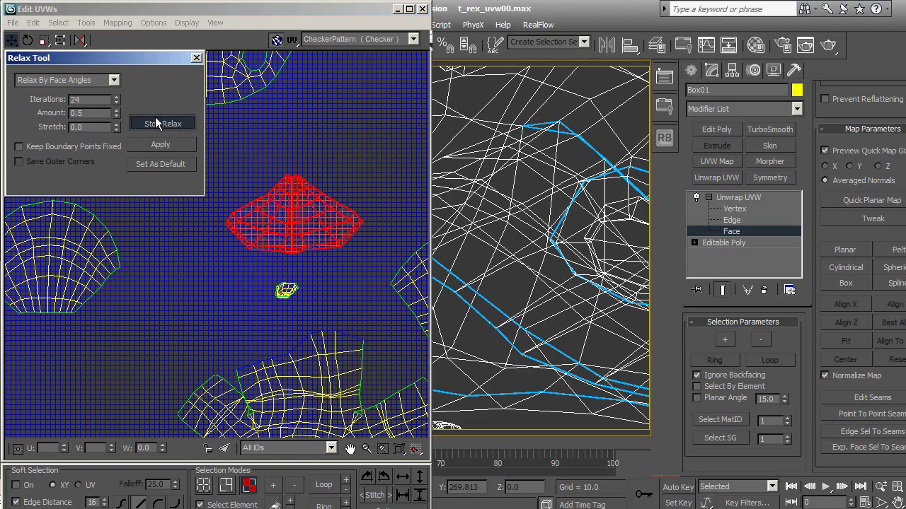
left_click(156, 124)
left_click(357, 255)
mouse_move(310, 300)
middle_mouse_down()
mouse_move(335, 246)
mouse_move(340, 343)
mouse_move(327, 420)
middle_mouse_up()
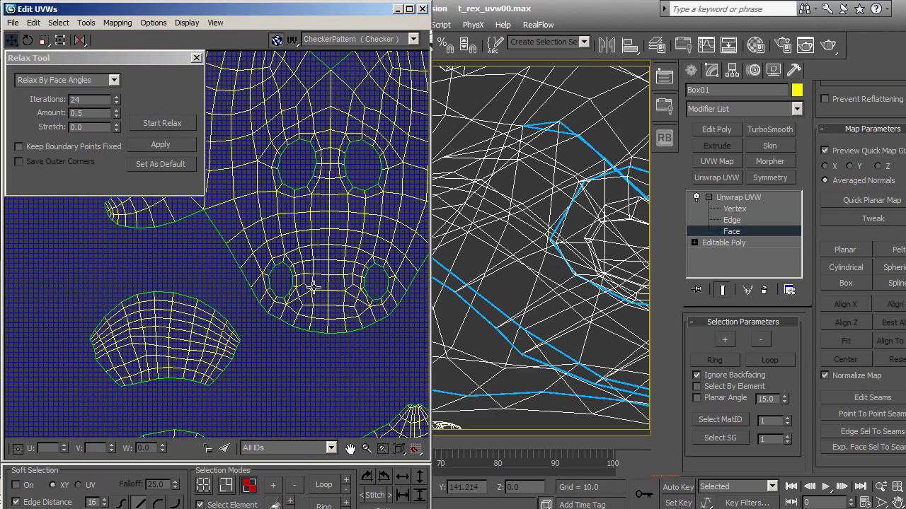
scroll(282, 282, "down", 3)
Step: Select the arch-shaped island and relax it into a smoother layout
left_click(227, 255)
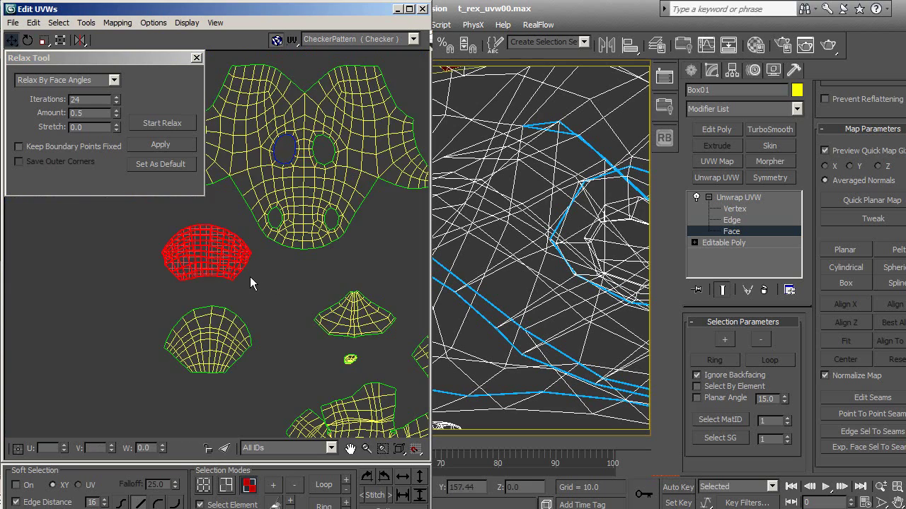
scroll(289, 319, "down", 2)
scroll(289, 338, "up", 2)
middle_click_drag(289, 337, 275, 313)
scroll(198, 280, "up", 1)
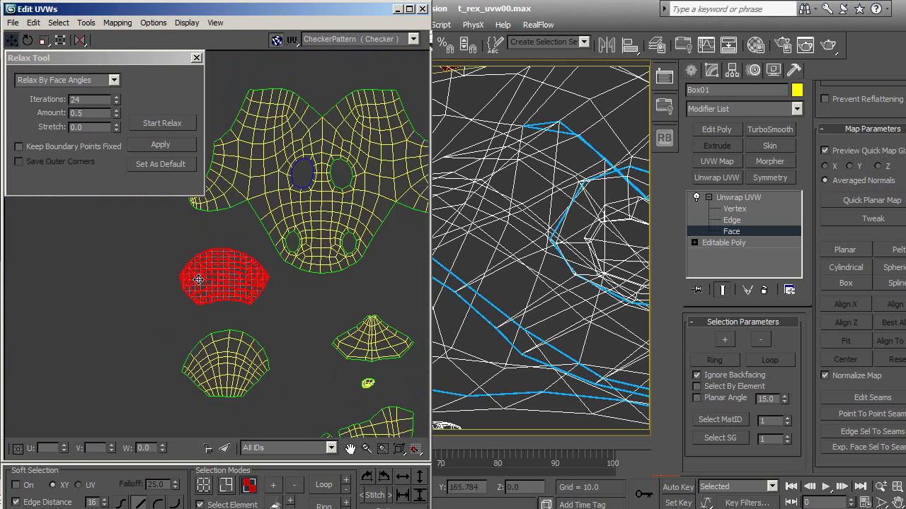
scroll(240, 254, "up", 1)
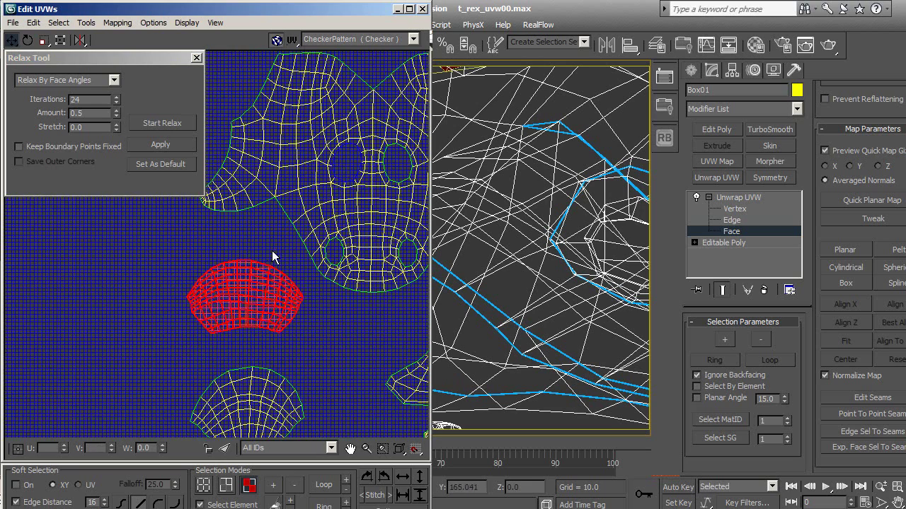
middle_click_drag(272, 251, 275, 231)
left_click(165, 124)
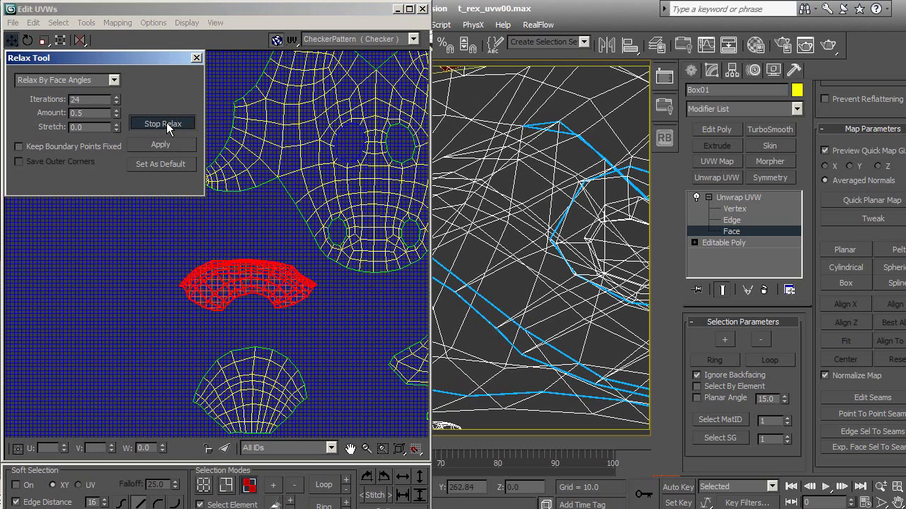
left_click(338, 345)
middle_click_drag(338, 346, 336, 278)
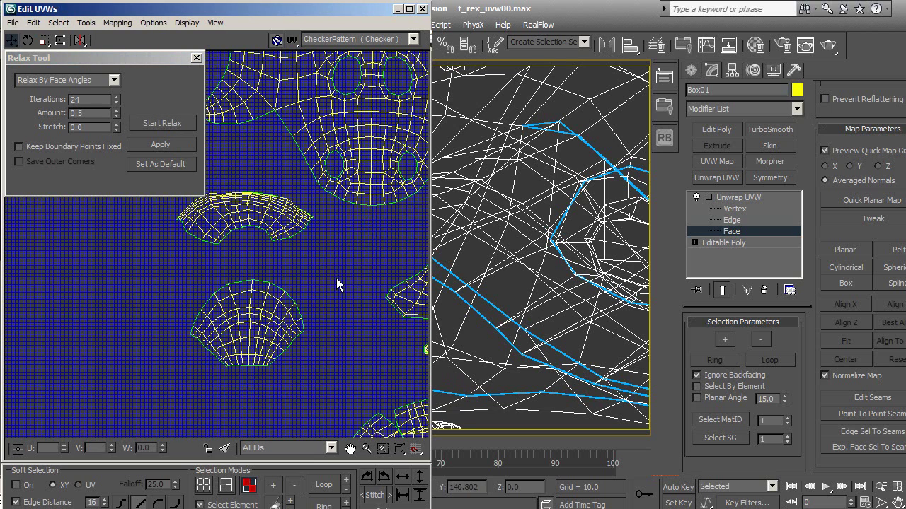
Step: Relax the fan-shaped island below into a rounded, shield-like piece
left_click(261, 323)
left_click(168, 124)
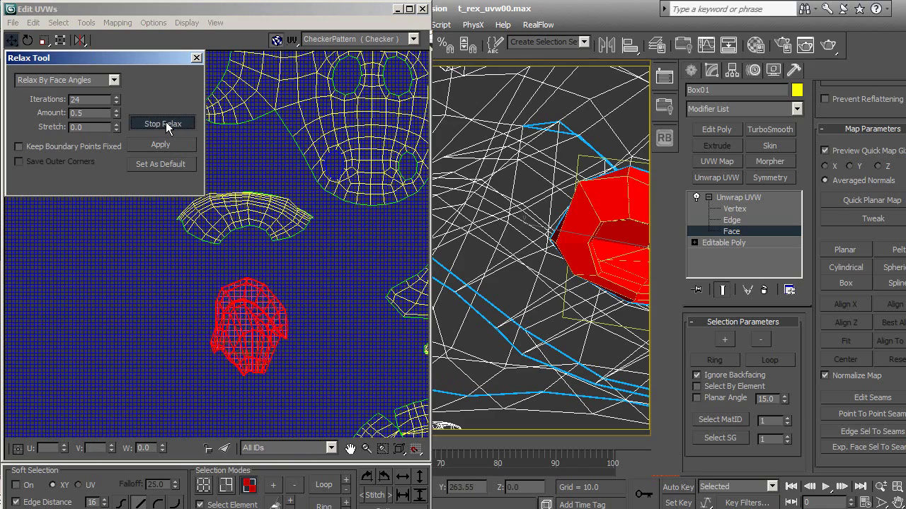
left_click(322, 317)
scroll(324, 312, "up", 2)
scroll(276, 276, "up", 3)
middle_click_drag(257, 273, 261, 323)
Step: Zoom around the relaxed island and bring the head island with eye holes into view
scroll(240, 326, "up", 3)
scroll(241, 327, "up", 2)
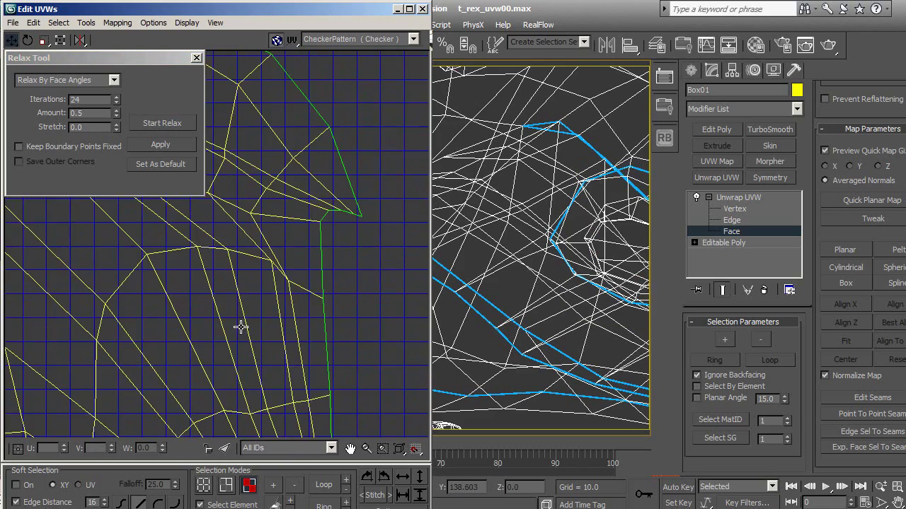
scroll(243, 327, "down", 3)
scroll(245, 327, "down", 2)
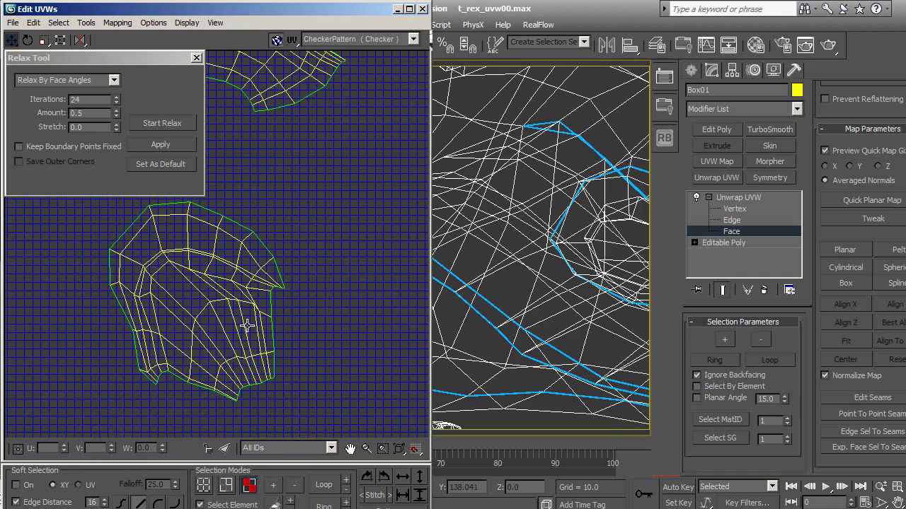
scroll(246, 325, "down", 5)
scroll(204, 318, "up", 1)
scroll(273, 346, "up", 1)
scroll(176, 265, "up", 2)
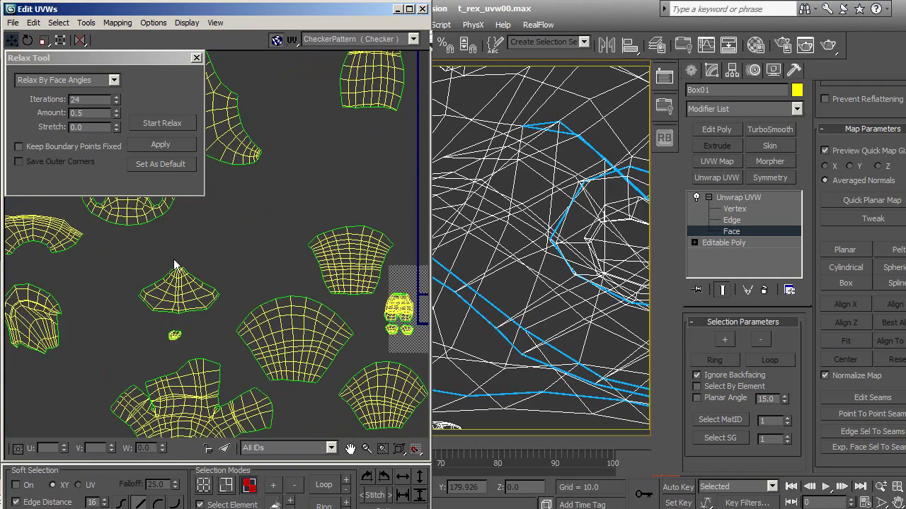
scroll(253, 306, "down", 2)
scroll(265, 248, "down", 2)
scroll(280, 191, "up", 2)
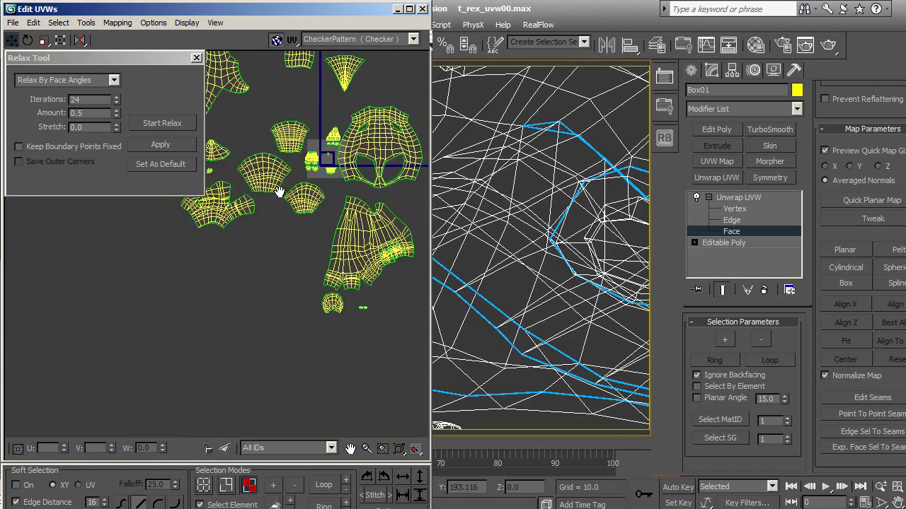
middle_click_drag(279, 191, 274, 310)
scroll(274, 310, "up", 3)
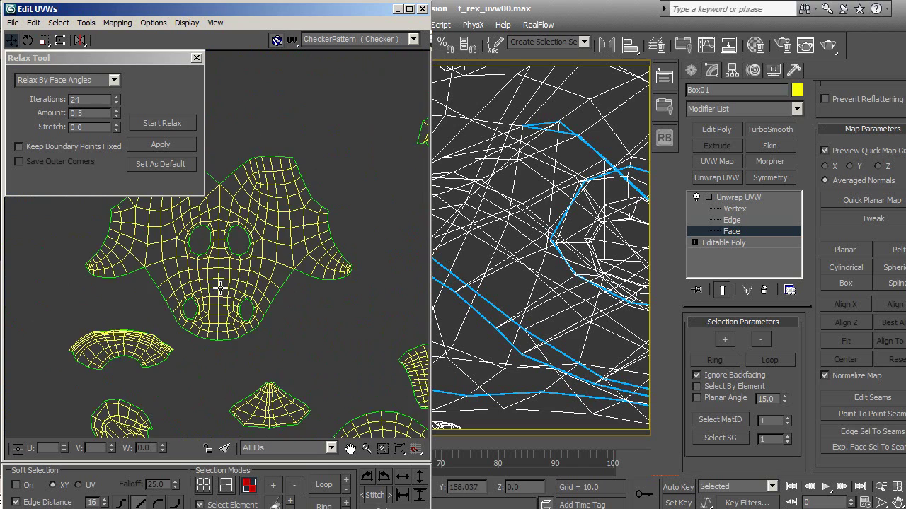
scroll(320, 274, "up", 1)
Step: Relax the head island with eye holes into a wide, winged mask, then deselect it
left_click(320, 274)
middle_click_drag(353, 291, 323, 262)
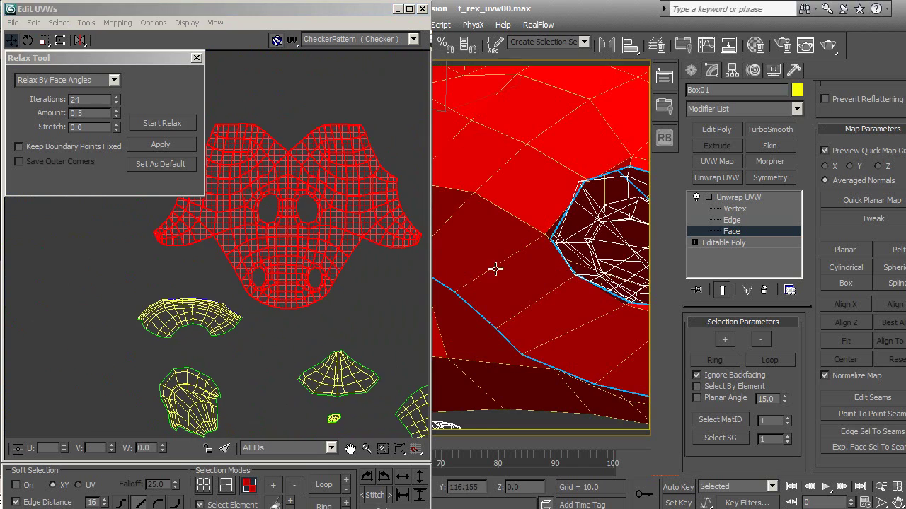
scroll(522, 261, "up", 2)
scroll(522, 261, "down", 5)
middle_click_drag(642, 253, 694, 244)
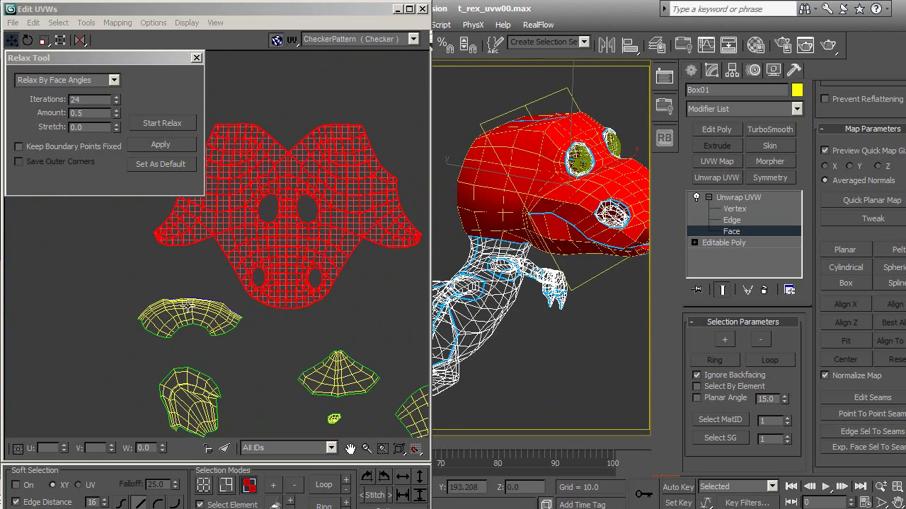
middle_click_drag(167, 217, 205, 207)
left_click(164, 121)
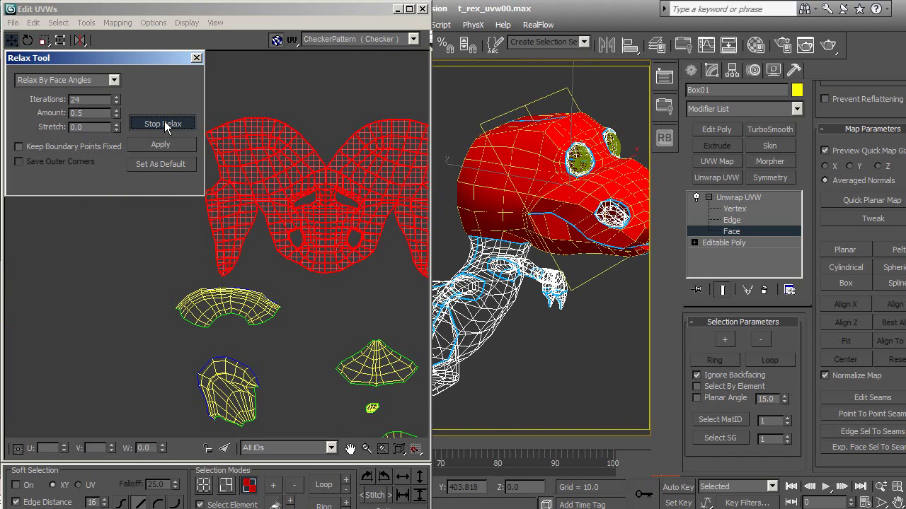
left_click(165, 125)
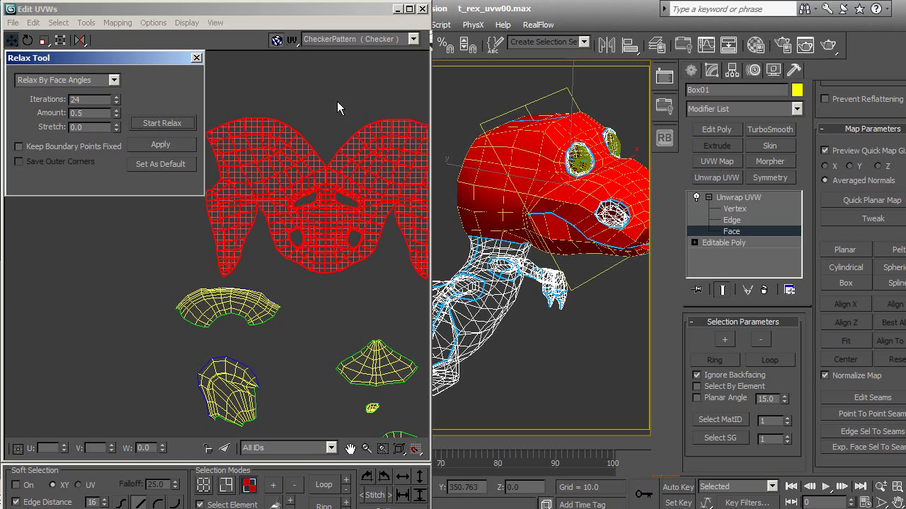
left_click(336, 101)
middle_click_drag(373, 273, 247, 348)
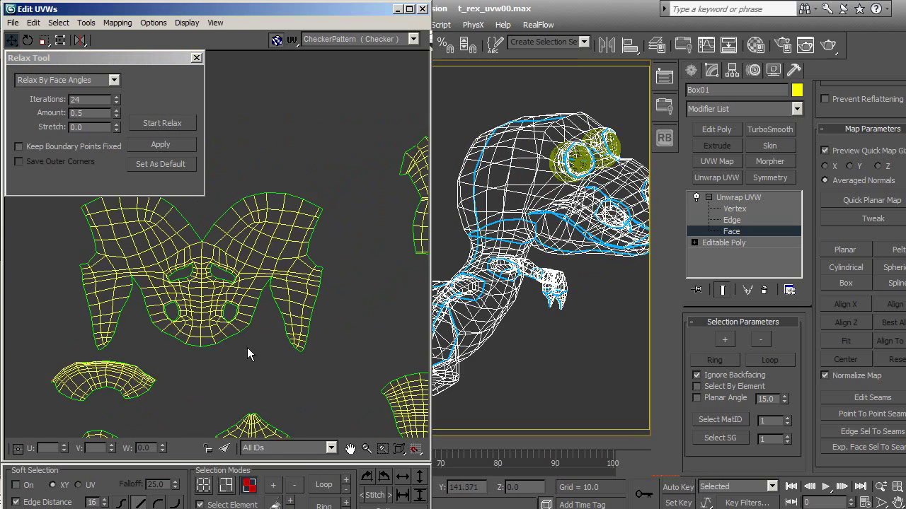
Step: Zoom and pan across the head's UV islands to inspect their outlines
scroll(247, 348, "up", 2)
scroll(313, 389, "up", 2)
scroll(313, 388, "up", 2)
mouse_move(320, 389)
middle_mouse_down()
mouse_move(329, 404)
mouse_move(318, 348)
mouse_move(219, 377)
mouse_move(314, 384)
mouse_move(339, 375)
mouse_move(328, 309)
middle_mouse_up()
scroll(339, 376, "down", 2)
scroll(339, 376, "down", 1)
scroll(339, 376, "up", 4)
scroll(328, 309, "up", 2)
scroll(327, 309, "up", 2)
scroll(354, 304, "up", 2)
scroll(363, 370, "up", 3)
mouse_move(363, 371)
middle_mouse_down()
mouse_move(262, 314)
mouse_move(472, 380)
middle_mouse_up()
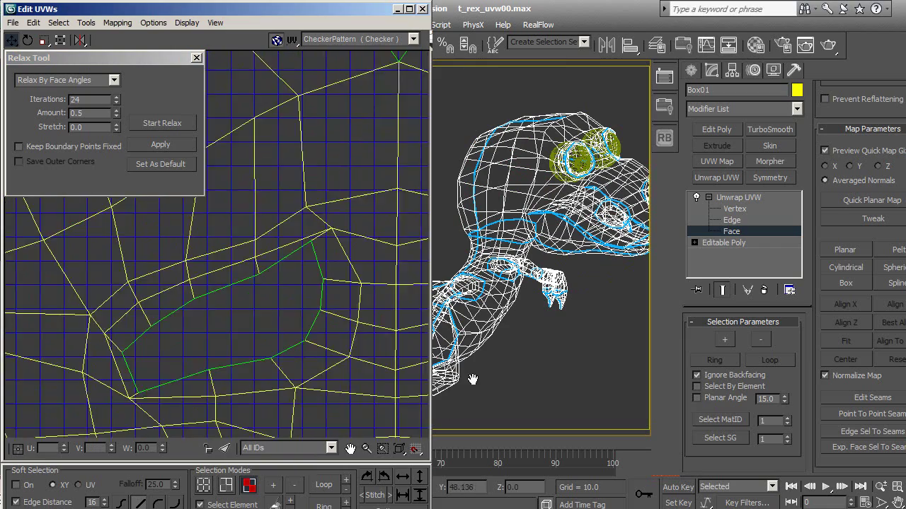
scroll(398, 313, "down", 2)
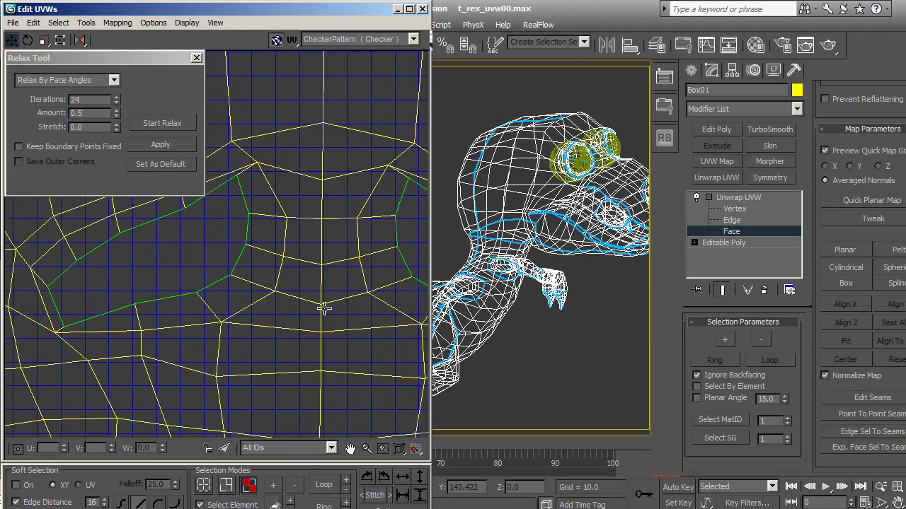
scroll(297, 322, "down", 1)
scroll(290, 350, "down", 1)
scroll(297, 297, "down", 1)
scroll(283, 233, "down", 1)
scroll(301, 287, "down", 1)
scroll(263, 259, "down", 1)
middle_click_drag(260, 275, 339, 312)
scroll(261, 294, "up", 3)
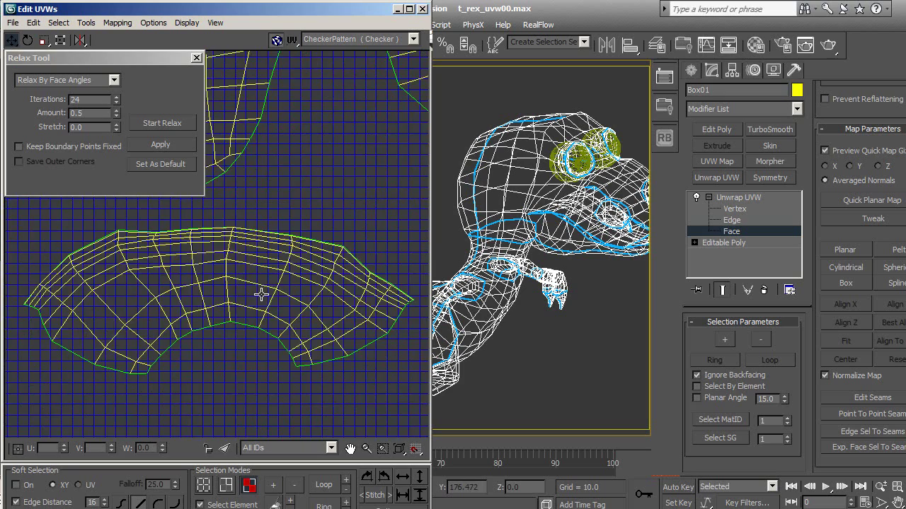
scroll(254, 280, "up", 1)
scroll(253, 319, "up", 1)
scroll(290, 347, "up", 1)
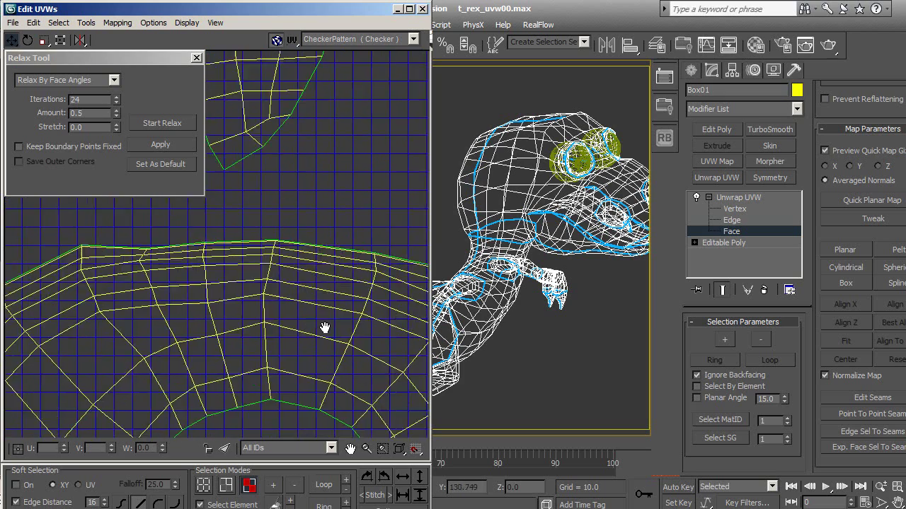
scroll(382, 325, "up", 1)
scroll(268, 253, "up", 1)
scroll(276, 242, "up", 1)
scroll(297, 239, "up", 1)
scroll(233, 261, "up", 1)
scroll(188, 262, "up", 1)
scroll(232, 284, "up", 2)
scroll(194, 267, "up", 1)
scroll(150, 299, "up", 1)
scroll(127, 314, "up", 1)
scroll(141, 319, "up", 1)
scroll(228, 337, "up", 1)
scroll(241, 343, "up", 1)
scroll(184, 318, "up", 1)
scroll(141, 276, "down", 1)
scroll(252, 298, "down", 1)
scroll(324, 310, "down", 2)
scroll(209, 319, "down", 1)
scroll(209, 320, "down", 1)
scroll(313, 348, "down", 1)
Step: Follow the curved island's edge and centre the lower island in the UV view
middle_click_drag(212, 367, 150, 233)
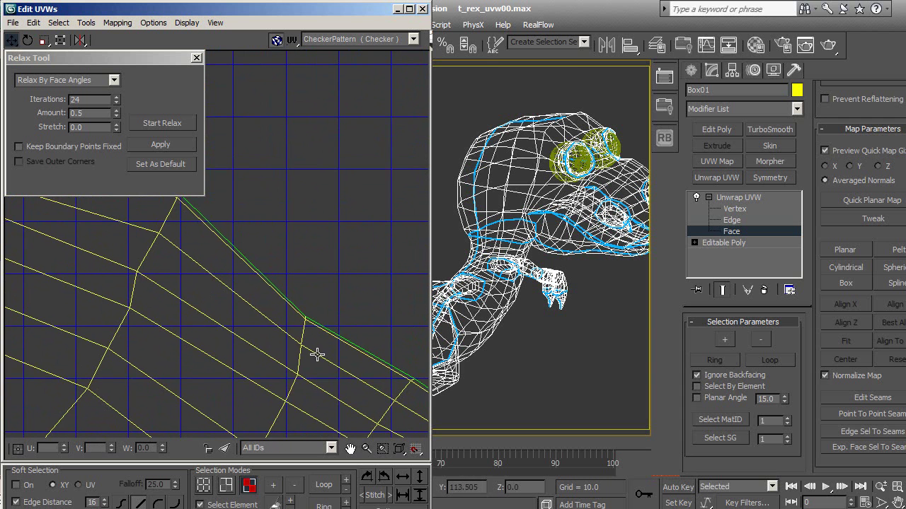
scroll(182, 317, "up", 1)
scroll(222, 313, "up", 1)
scroll(289, 363, "down", 1)
scroll(316, 356, "up", 1)
scroll(323, 343, "down", 3)
scroll(323, 343, "down", 2)
middle_click_drag(323, 344, 282, 253)
scroll(249, 244, "up", 1)
scroll(281, 355, "up", 1)
scroll(310, 267, "up", 1)
scroll(297, 269, "up", 1)
scroll(276, 295, "up", 1)
mouse_move(276, 294)
middle_mouse_down()
mouse_move(242, 269)
mouse_move(227, 242)
middle_mouse_up()
scroll(243, 269, "up", 1)
Step: Give the lower island a brief Start/Stop Relax pass, then deselect it
left_click(258, 325)
left_click(149, 124)
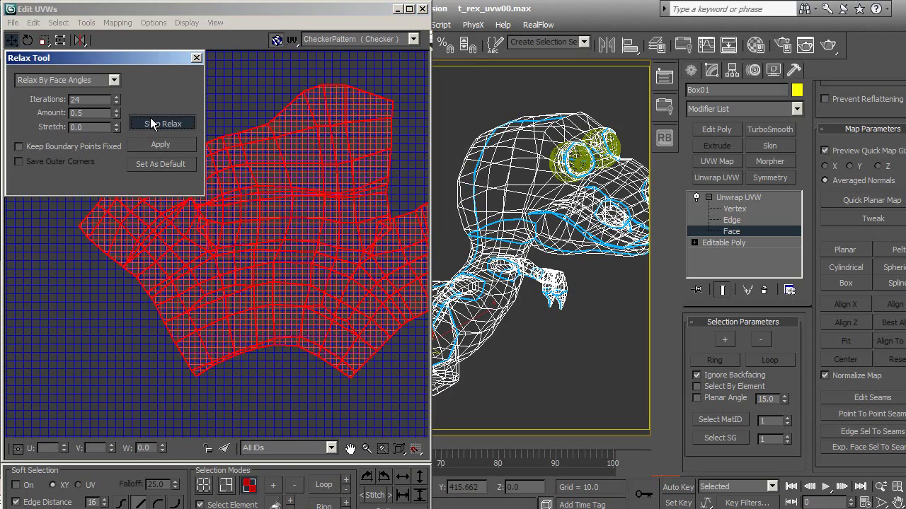
left_click(150, 124)
left_click(225, 172)
mouse_move(230, 168)
middle_mouse_down()
mouse_move(263, 374)
mouse_move(273, 364)
middle_mouse_up()
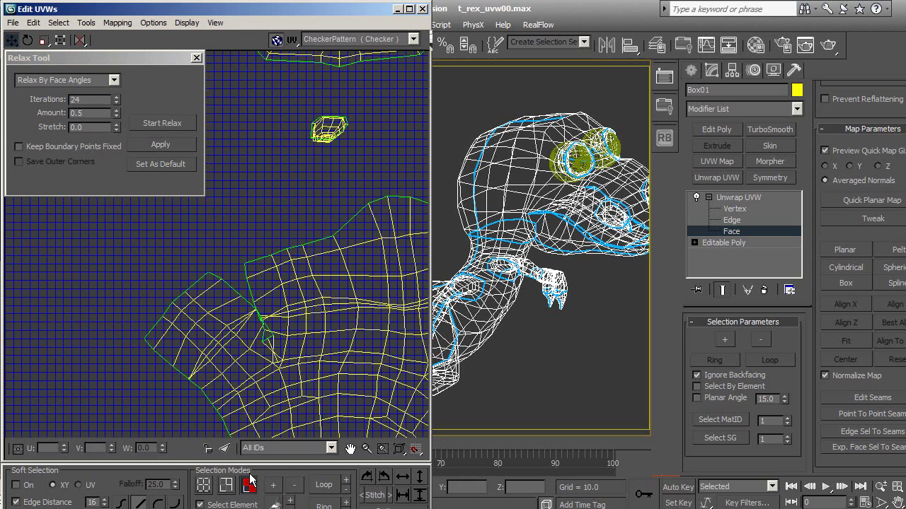
Step: Switch Edit UVWs to Vertex mode and box-select the vertices along the island's folded seam
left_click(207, 488)
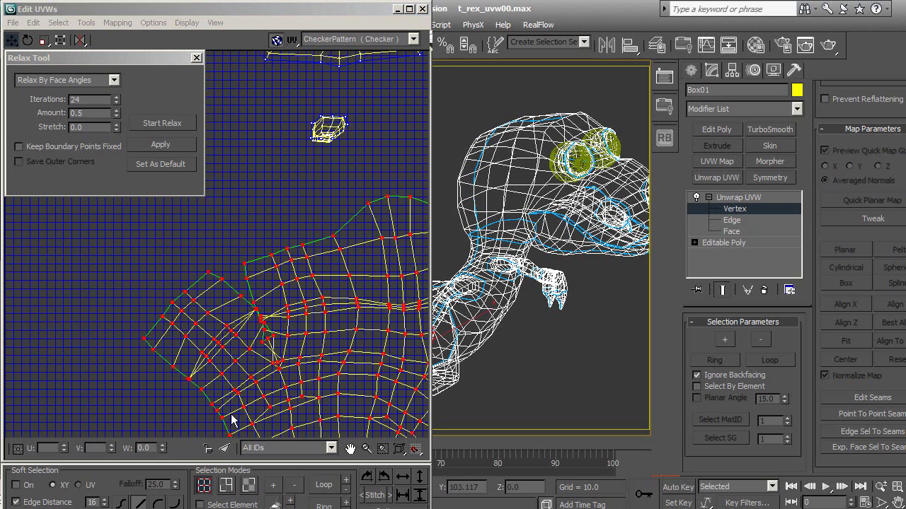
middle_click_drag(280, 307, 287, 290)
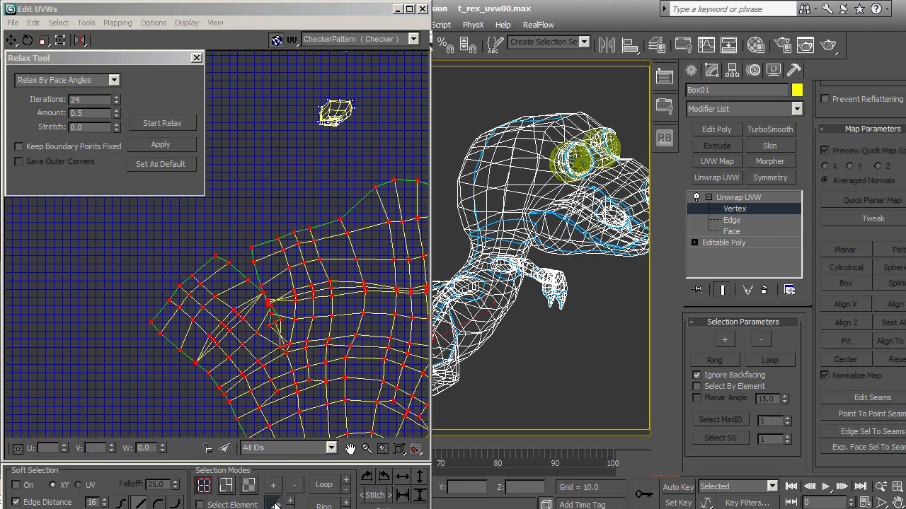
left_click_drag(272, 463, 261, 457)
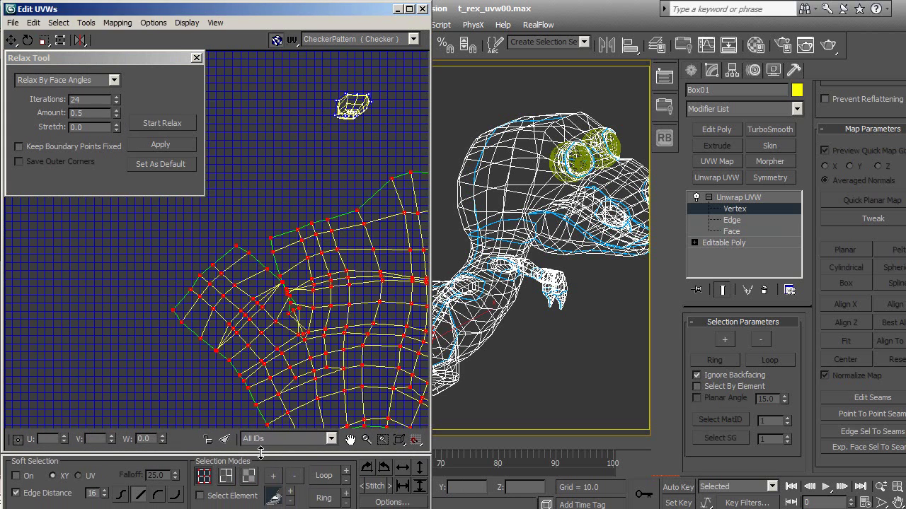
middle_click_drag(261, 356, 253, 345)
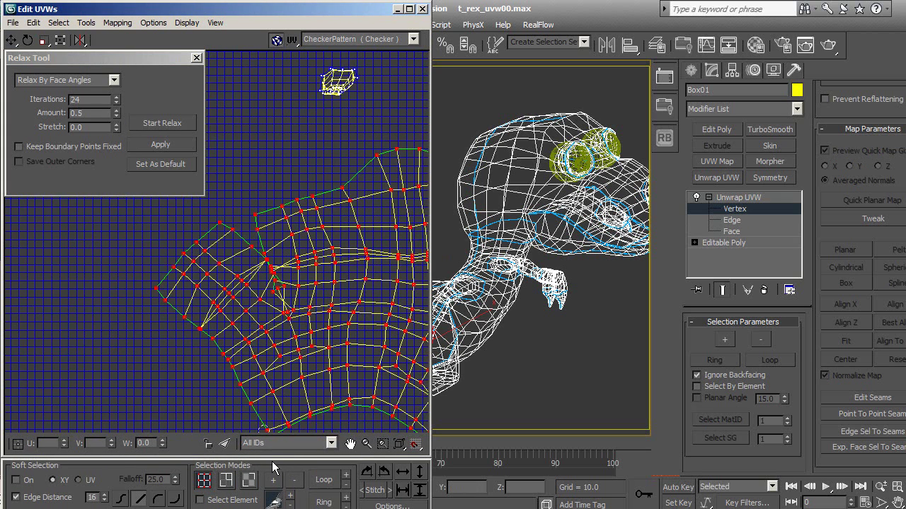
left_click_drag(272, 457, 273, 453)
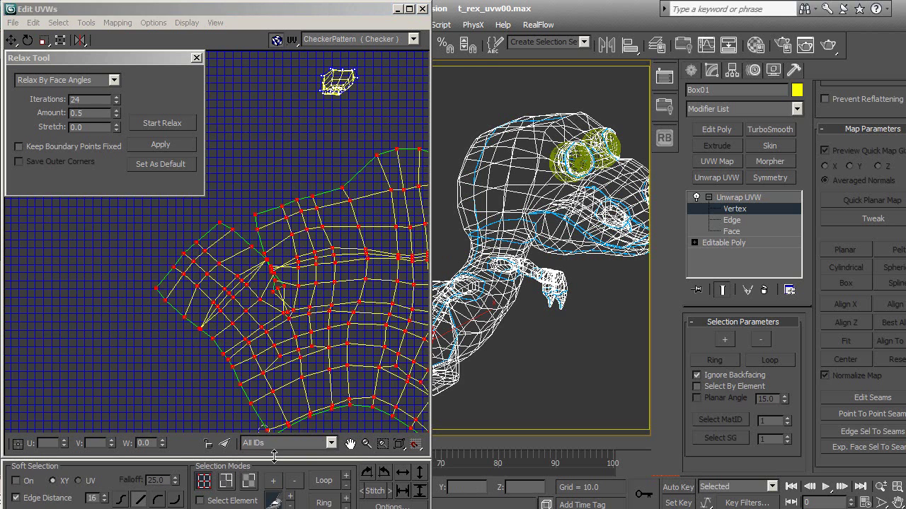
scroll(249, 268, "up", 1)
scroll(248, 252, "up", 1)
scroll(261, 239, "up", 1)
scroll(249, 206, "up", 1)
left_click_drag(271, 209, 296, 256)
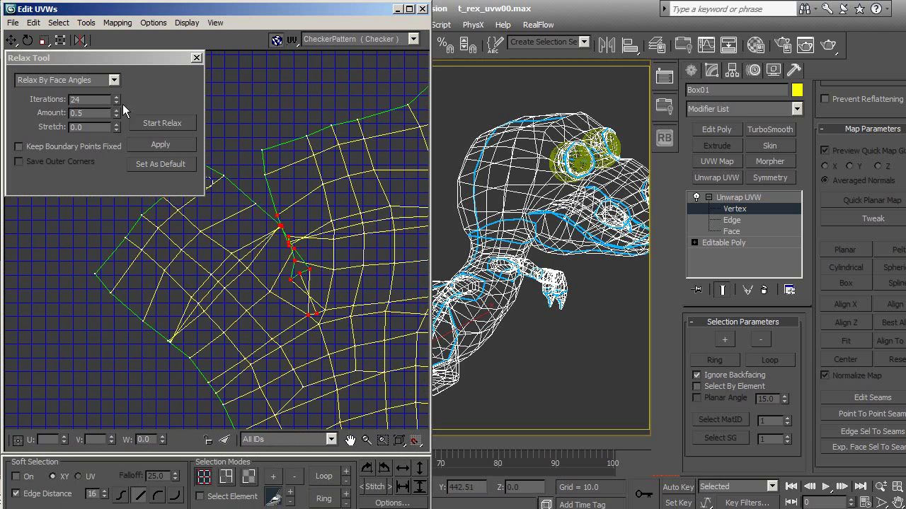
Step: Relax the selected UV vertices, trying the Relax By Edge Angles method
left_click(156, 122)
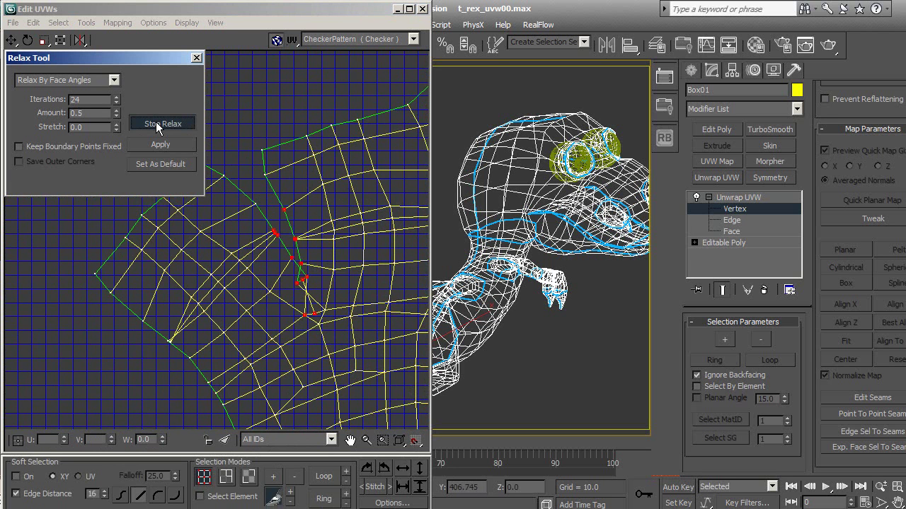
middle_click_drag(304, 289, 297, 269)
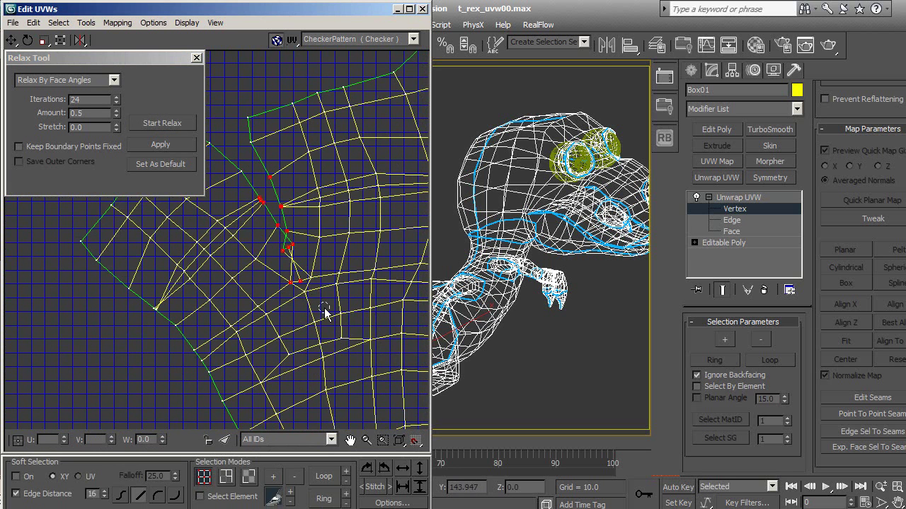
left_click(111, 80)
left_click(85, 100)
left_click(148, 122)
left_click(149, 122)
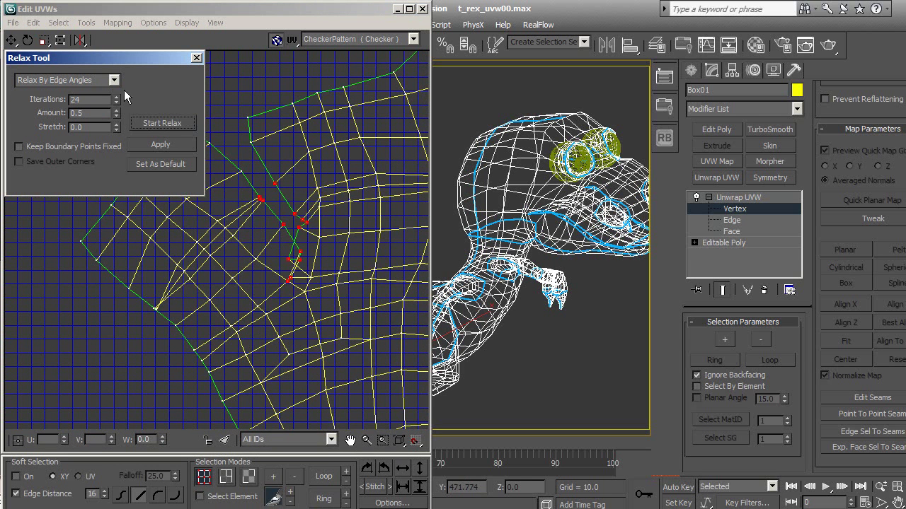
Step: Switch the Relax Tool back to Relax By Face Angles and run it once
left_click(114, 80)
left_click(106, 91)
left_click(150, 122)
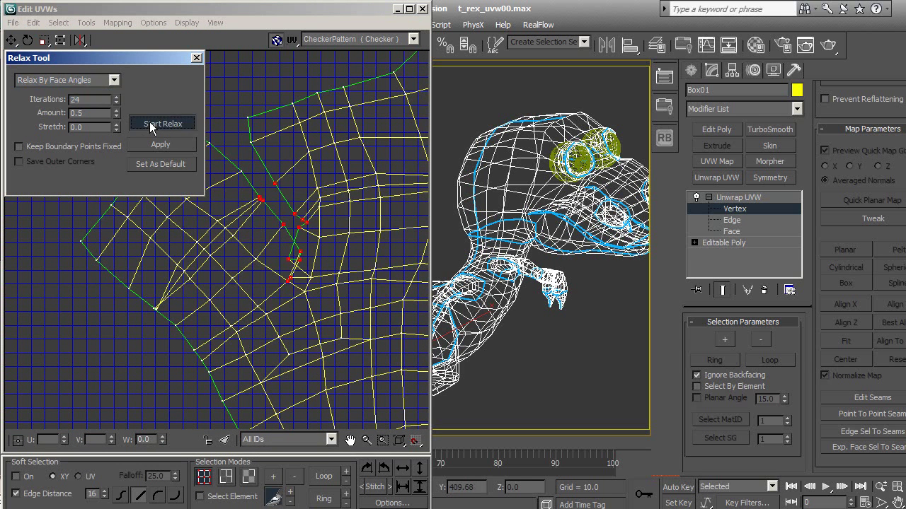
left_click(149, 122)
scroll(280, 251, "up", 2)
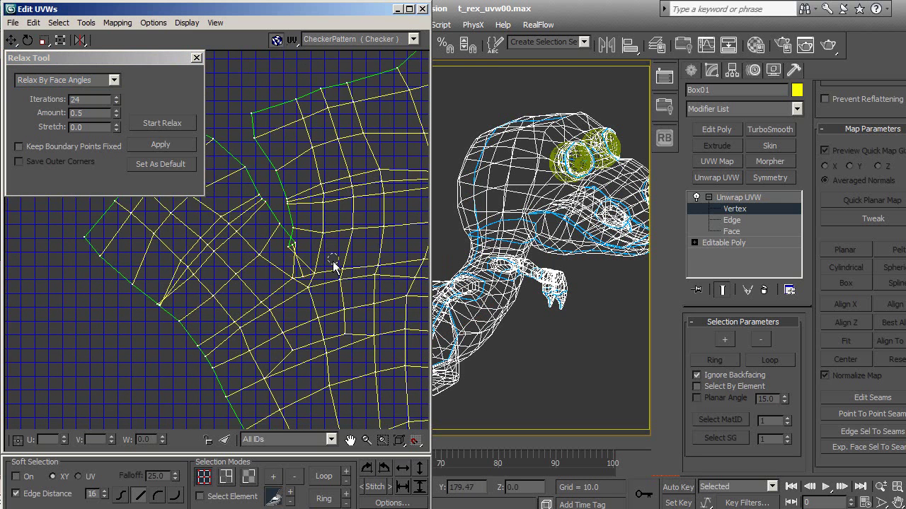
scroll(279, 251, "up", 2)
Step: Select the five crossed seam-corner vertices and relax them by face angles
left_click(272, 227)
left_click(271, 284, "ctrl")
left_click(289, 280, "ctrl")
left_click(307, 275, "ctrl")
left_click(297, 298, "ctrl")
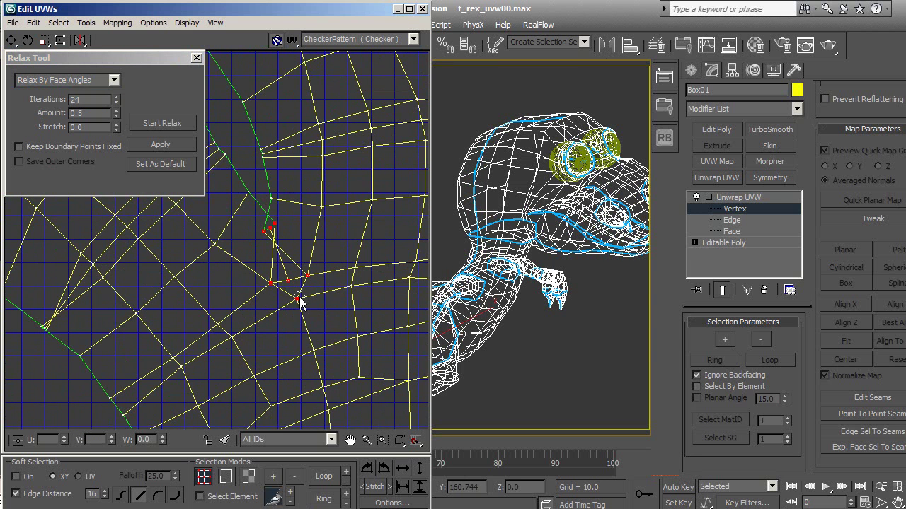
left_click(162, 123)
left_click(162, 123)
middle_click_drag(276, 242, 277, 245)
scroll(273, 233, "up", 1)
scroll(297, 243, "up", 2)
scroll(304, 247, "up", 1)
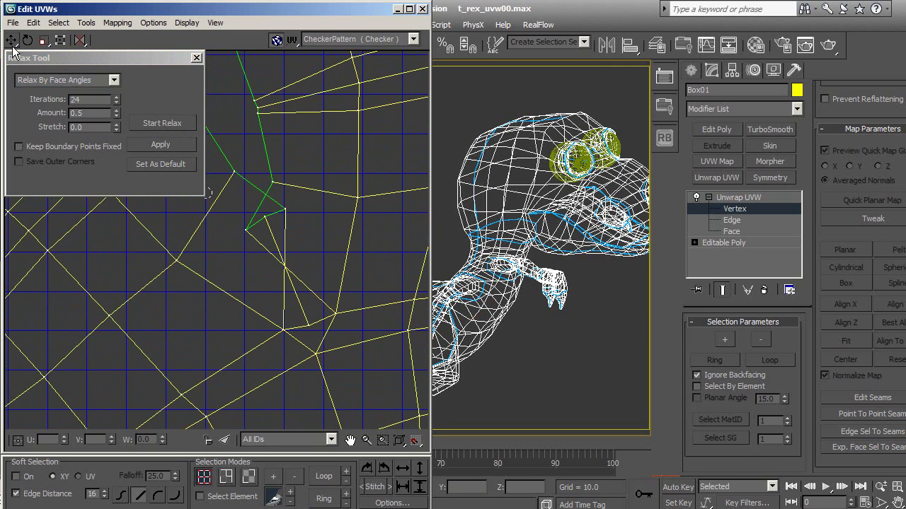
Step: Drag three crossing UV vertices near the seam corner apart to untangle their edges
middle_click_drag(249, 283, 248, 254)
scroll(248, 265, "up", 1)
scroll(255, 257, "up", 1)
mouse_move(231, 239)
left_mouse_down()
mouse_move(271, 219)
mouse_move(262, 212)
mouse_move(238, 225)
left_mouse_up()
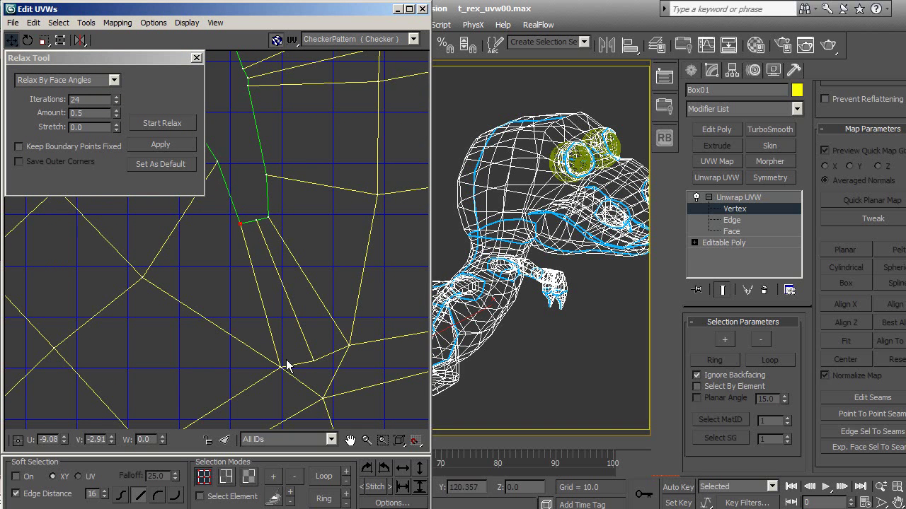
mouse_move(316, 365)
left_mouse_down()
mouse_move(311, 358)
mouse_move(288, 371)
left_mouse_up()
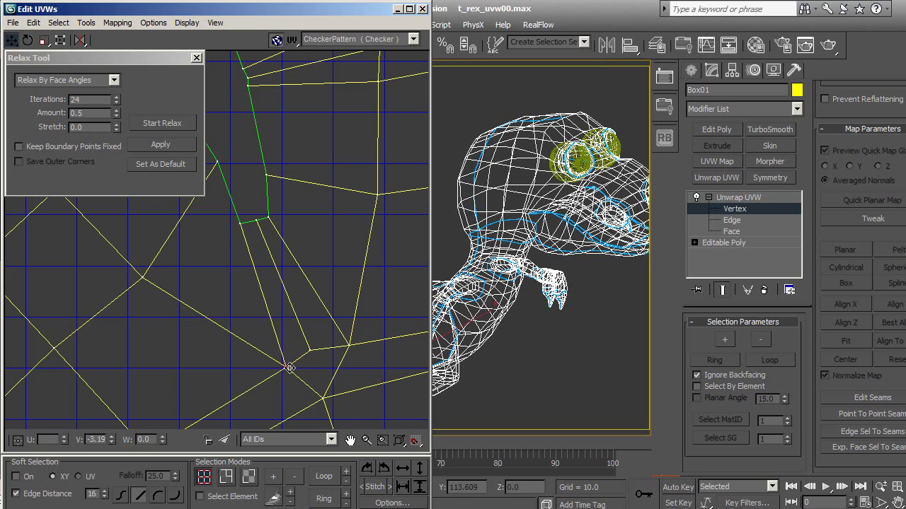
scroll(354, 334, "down", 3)
mouse_move(347, 323)
middle_mouse_down()
mouse_move(137, 307)
mouse_move(364, 216)
middle_mouse_up()
scroll(243, 273, "up", 1)
scroll(242, 274, "up", 2)
scroll(271, 240, "up", 2)
scroll(286, 285, "up", 2)
scroll(264, 288, "up", 3)
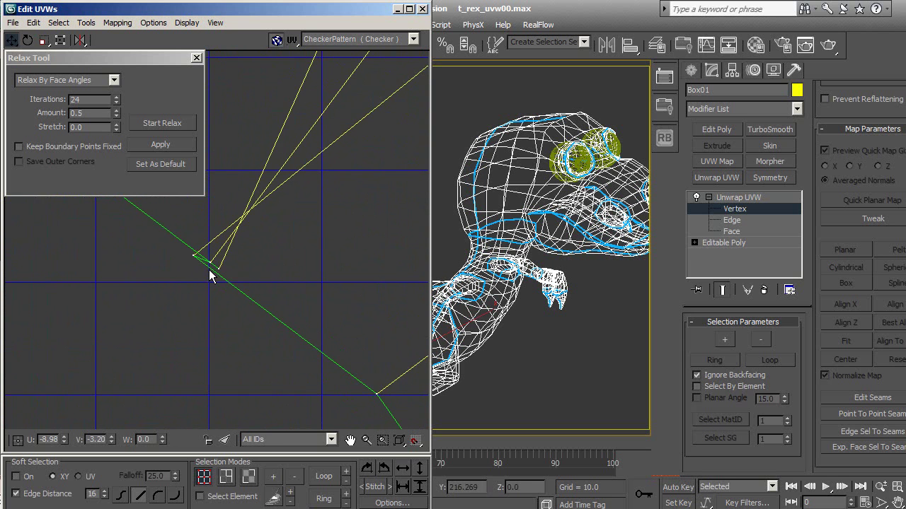
mouse_move(216, 271)
left_mouse_down()
mouse_move(177, 246)
mouse_move(189, 250)
left_mouse_up()
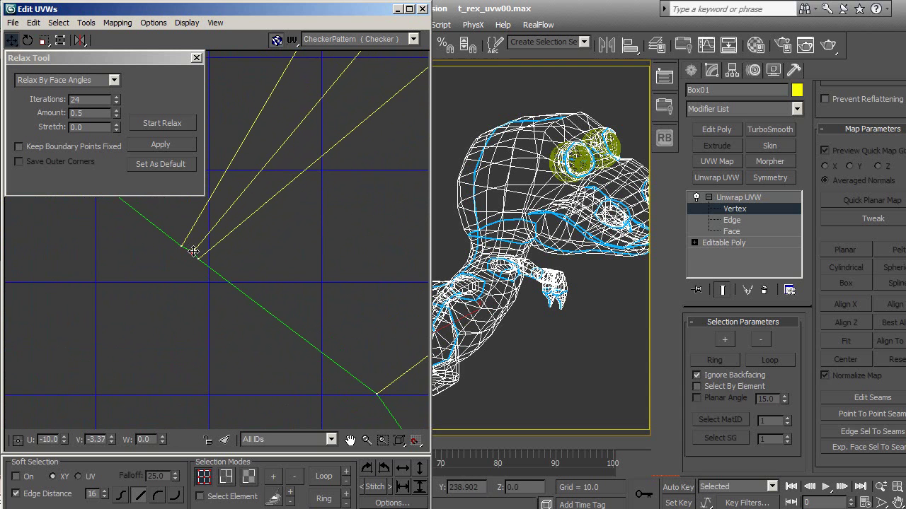
Step: Nudge four more vertices at a second tangled spot to uncross and even the faces
scroll(201, 273, "down", 3)
scroll(254, 280, "down", 4)
mouse_move(255, 280)
middle_mouse_down()
mouse_move(157, 317)
mouse_move(214, 329)
mouse_move(245, 310)
middle_mouse_up()
scroll(214, 329, "up", 1)
scroll(237, 360, "up", 2)
scroll(238, 290, "up", 2)
scroll(235, 289, "up", 2)
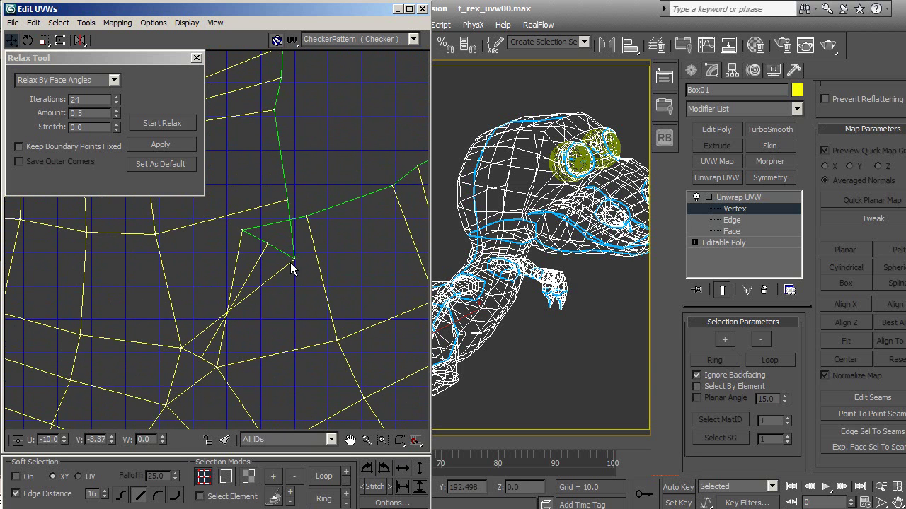
mouse_move(291, 261)
left_mouse_down()
mouse_move(260, 236)
mouse_move(286, 254)
left_mouse_up()
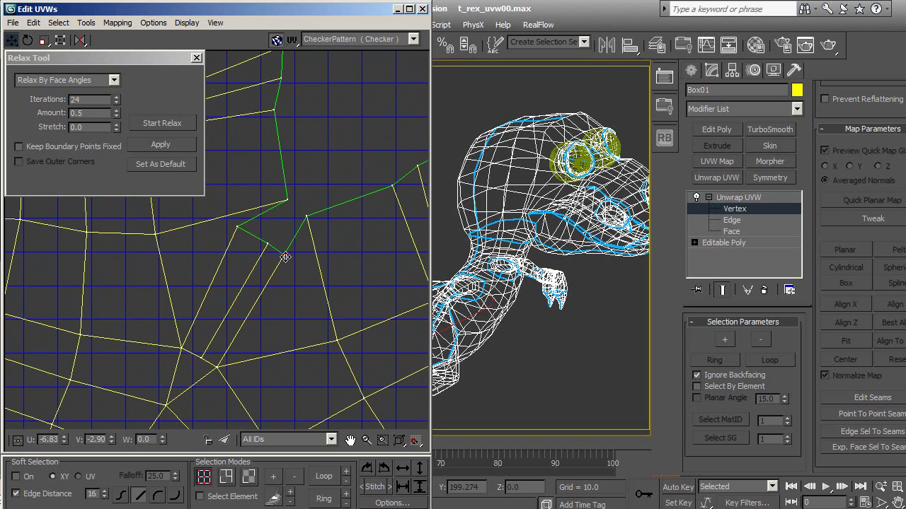
left_click_drag(238, 230, 249, 235)
left_click_drag(308, 222, 307, 230)
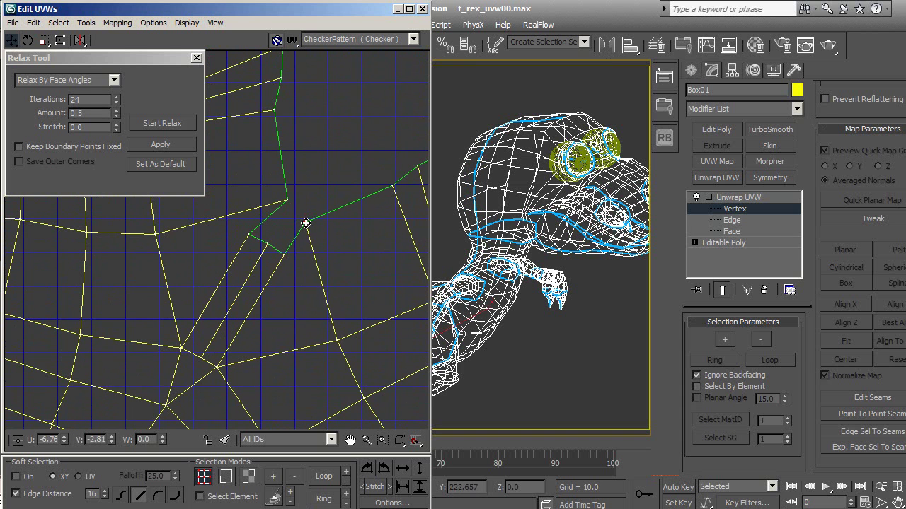
left_click_drag(286, 201, 268, 205)
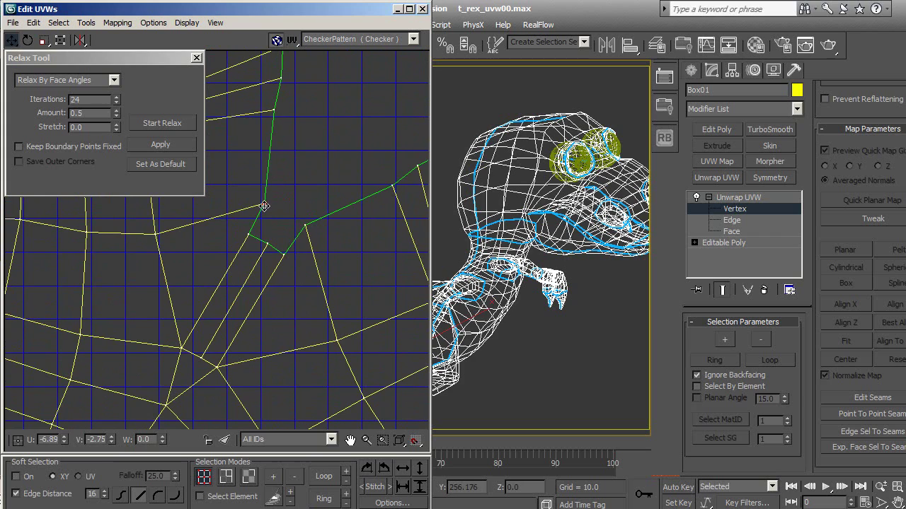
scroll(269, 206, "down", 3)
mouse_move(328, 185)
middle_mouse_down()
mouse_move(300, 206)
mouse_move(248, 287)
mouse_move(265, 245)
mouse_move(288, 280)
middle_mouse_up()
scroll(264, 244, "down", 2)
scroll(279, 283, "down", 2)
scroll(279, 284, "down", 3)
scroll(290, 287, "up", 2)
scroll(294, 290, "up", 3)
mouse_move(294, 290)
middle_mouse_down()
mouse_move(272, 281)
mouse_move(314, 259)
mouse_move(308, 271)
mouse_move(388, 394)
middle_mouse_up()
scroll(283, 276, "down", 1)
scroll(301, 304, "up", 3)
scroll(301, 303, "up", 2)
scroll(313, 258, "up", 2)
scroll(196, 244, "down", 2)
scroll(192, 269, "down", 1)
middle_click_drag(268, 266, 312, 263)
scroll(277, 278, "down", 1)
scroll(303, 285, "down", 1)
scroll(228, 310, "down", 2)
scroll(255, 251, "down", 2)
middle_click_drag(255, 251, 313, 276)
scroll(322, 327, "up", 1)
scroll(323, 324, "up", 1)
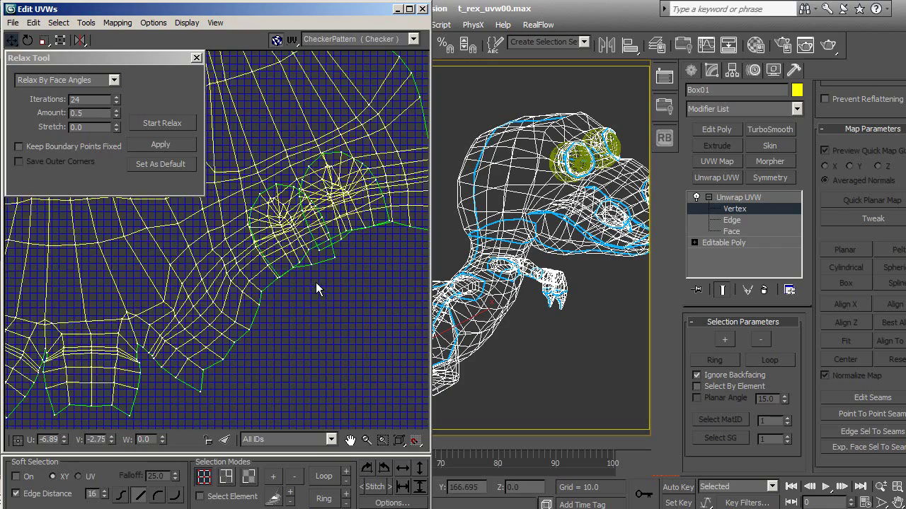
scroll(323, 321, "up", 1)
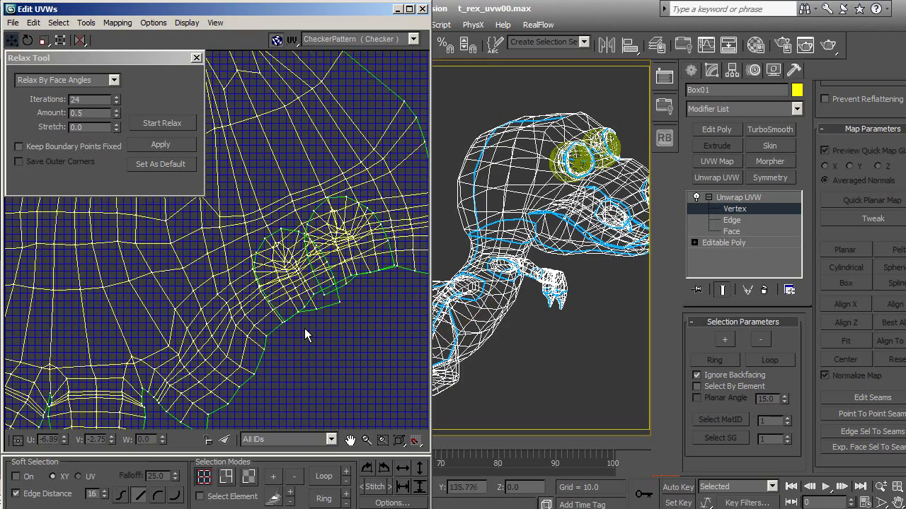
scroll(305, 371, "down", 1)
scroll(306, 371, "down", 2)
middle_click_drag(294, 335, 293, 313)
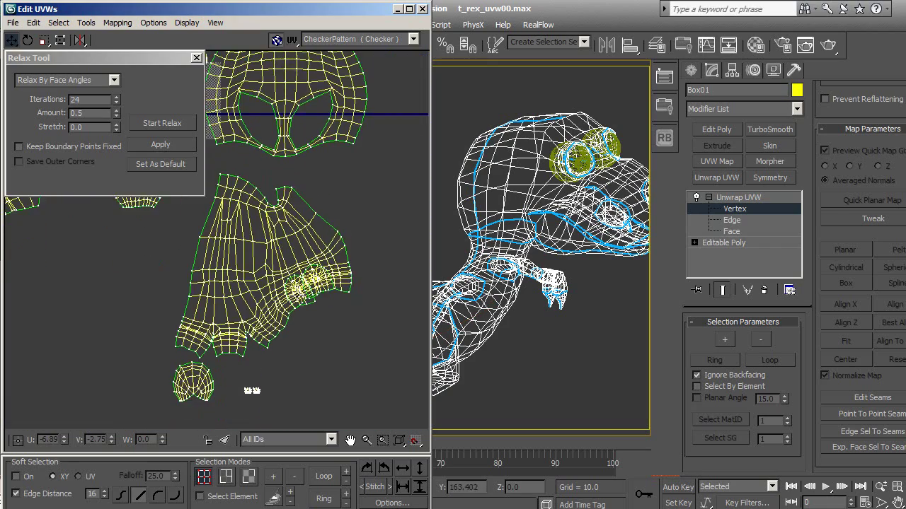
scroll(297, 296, "up", 2)
scroll(300, 259, "up", 1)
scroll(323, 272, "up", 1)
scroll(325, 322, "up", 1)
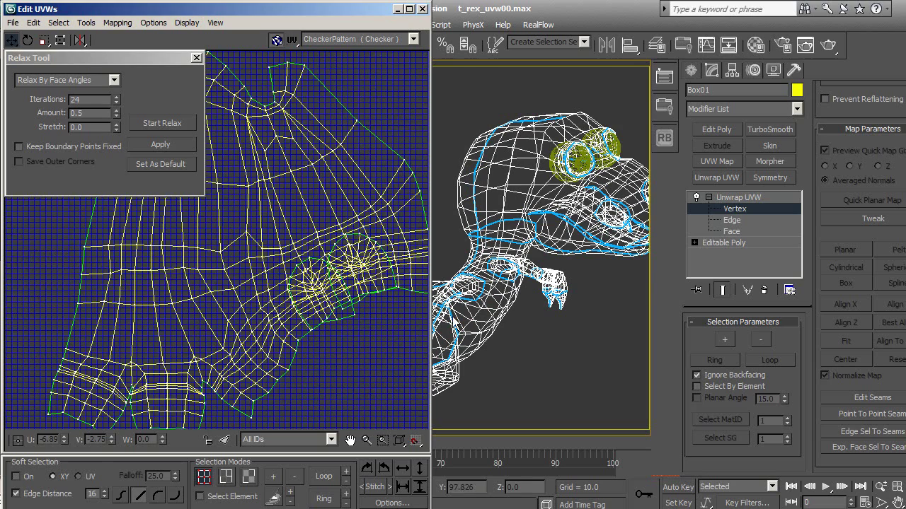
Step: Switch to Edge sub-object and try growing a vertical edge from the shell's middle
left_click(732, 220)
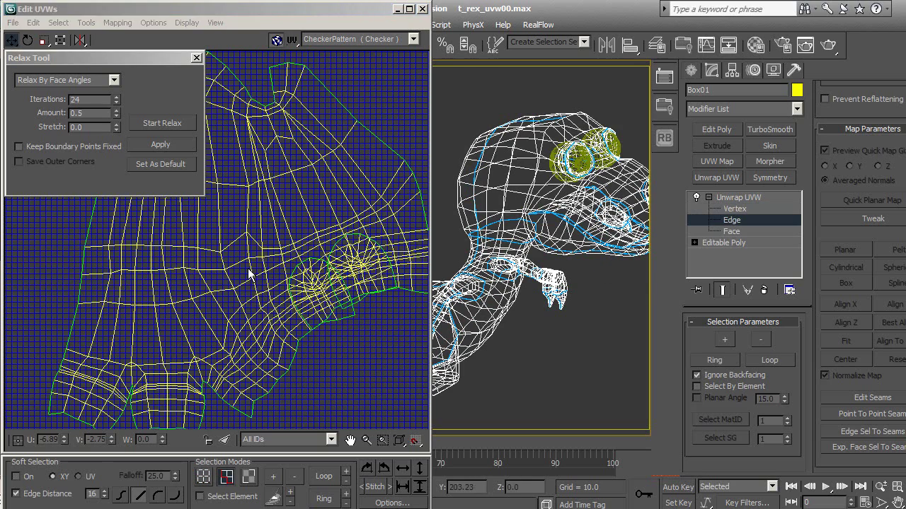
scroll(251, 279, "up", 1)
scroll(272, 290, "up", 1)
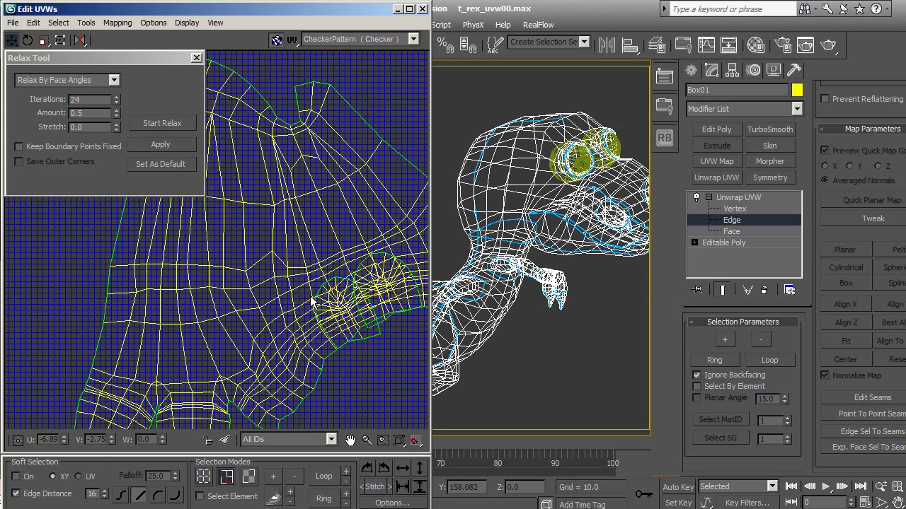
scroll(311, 301, "down", 1)
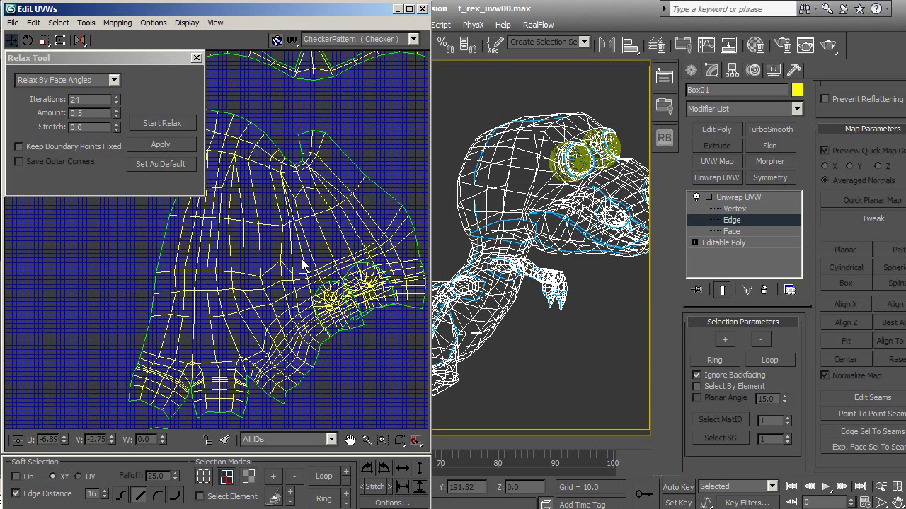
scroll(302, 265, "up", 1)
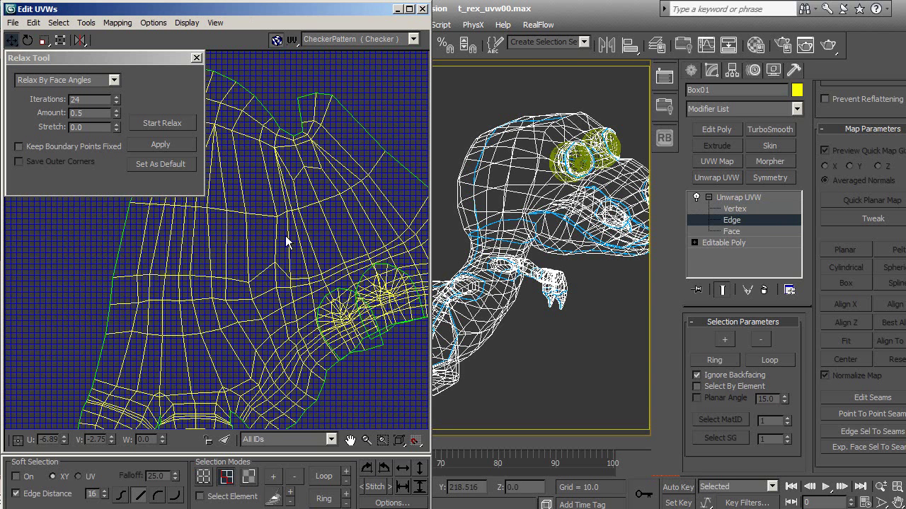
left_click(288, 238)
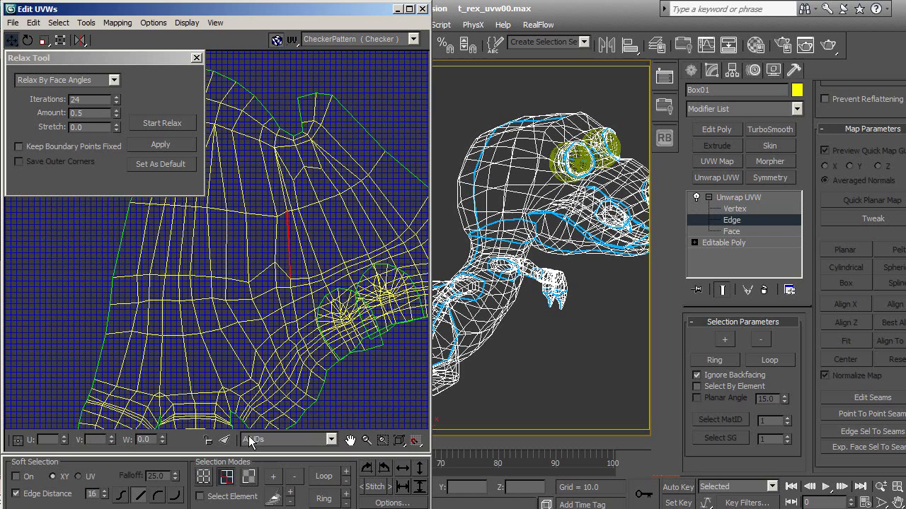
left_click(270, 478)
left_click(271, 478)
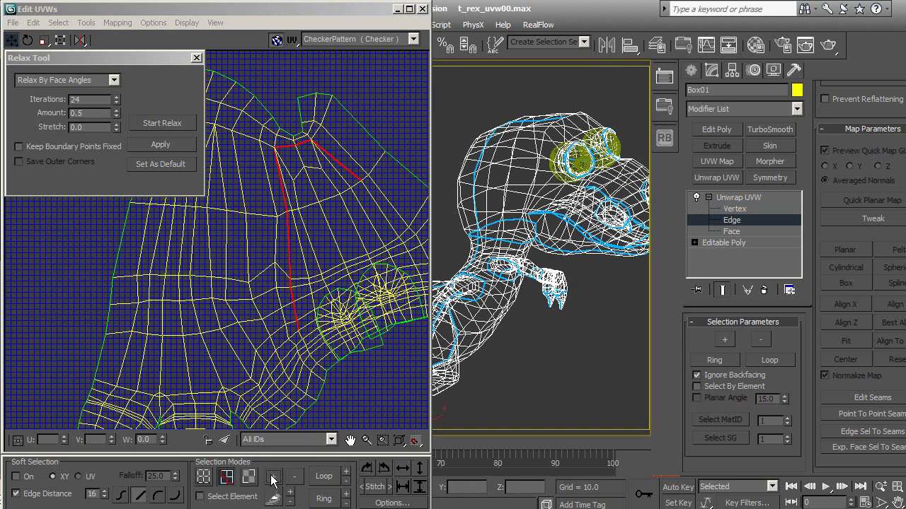
left_click(295, 335)
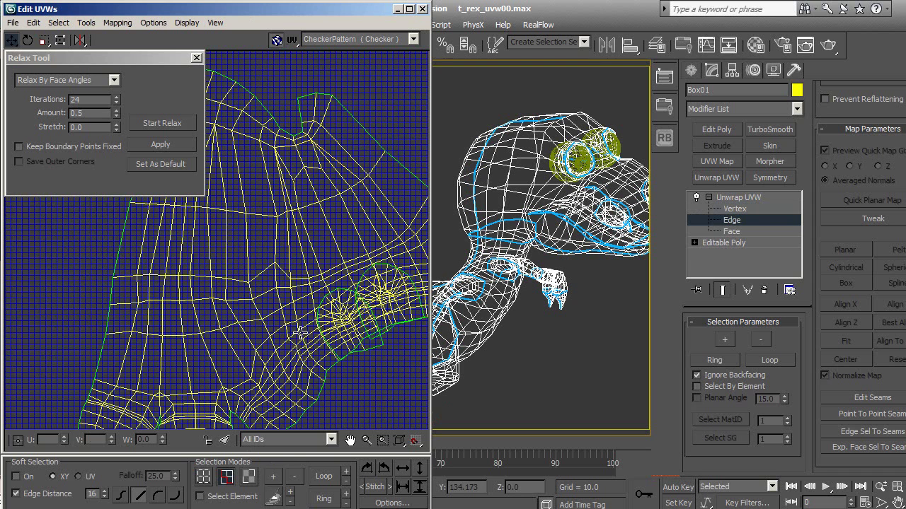
Step: Grow the edge loop up the leg shell, drop stray edges, and add the edge reaching the seam
left_click(270, 478)
left_click(270, 478)
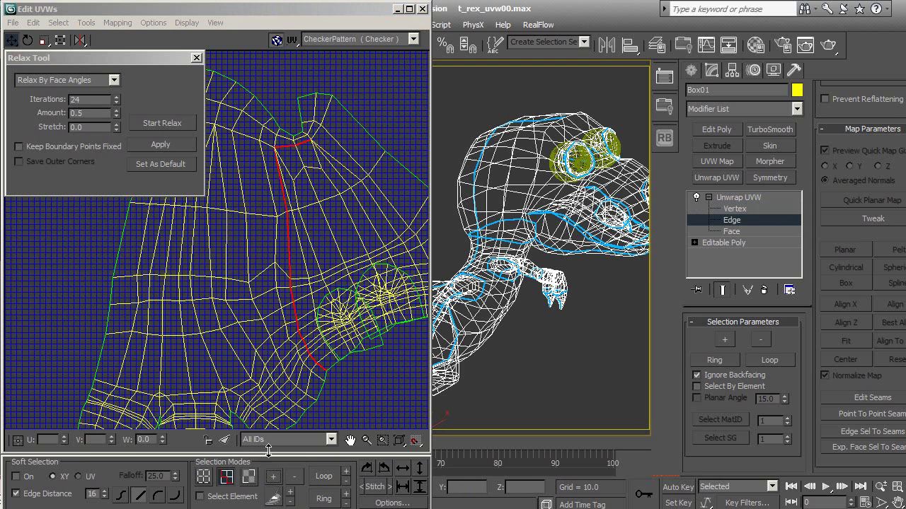
scroll(347, 313, "up", 2)
scroll(289, 229, "up", 3)
scroll(297, 235, "up", 2)
left_click(295, 217, "alt")
left_click(323, 211, "alt")
scroll(280, 223, "up", 1)
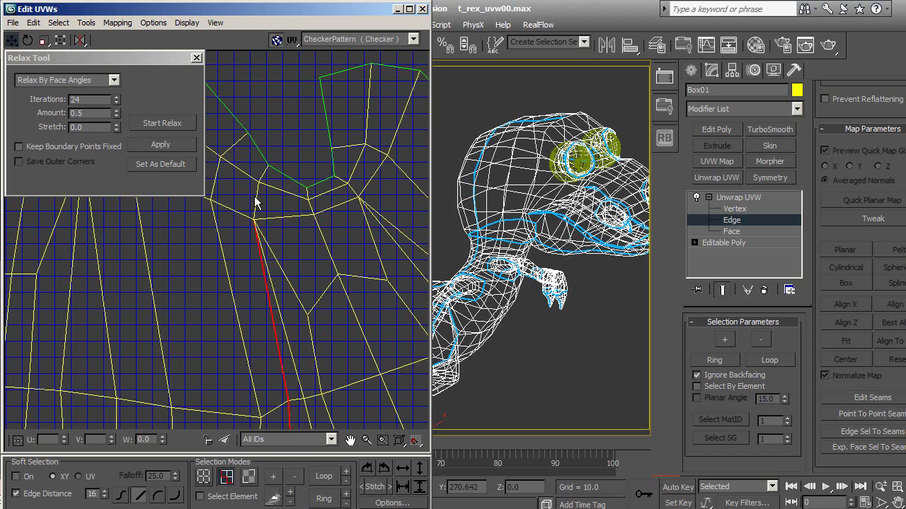
left_click(260, 195, "ctrl")
Step: Orbit to the T-rex's right foot and select an edge along its underside
middle_click_drag(538, 368, 539, 196)
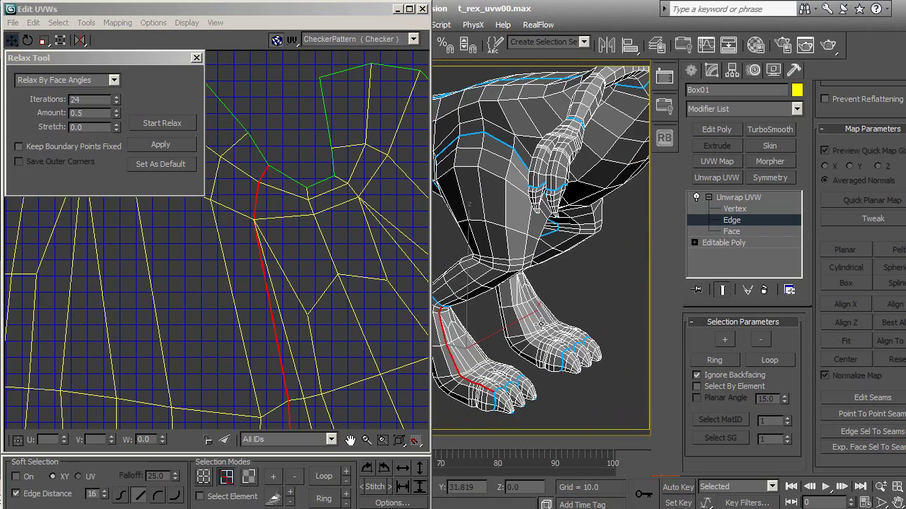
middle_click_drag(542, 323, 453, 336, "alt")
scroll(552, 304, "down", 3)
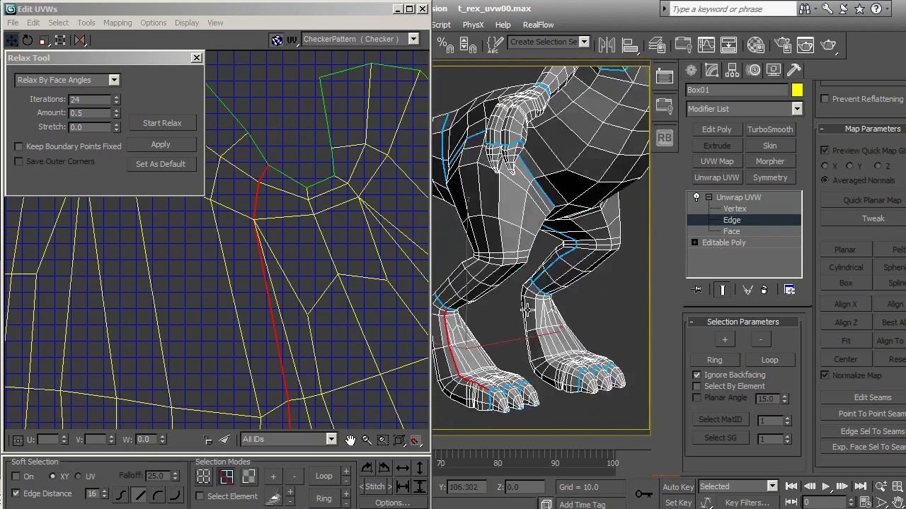
scroll(569, 307, "up", 4)
middle_click_drag(569, 307, 559, 320)
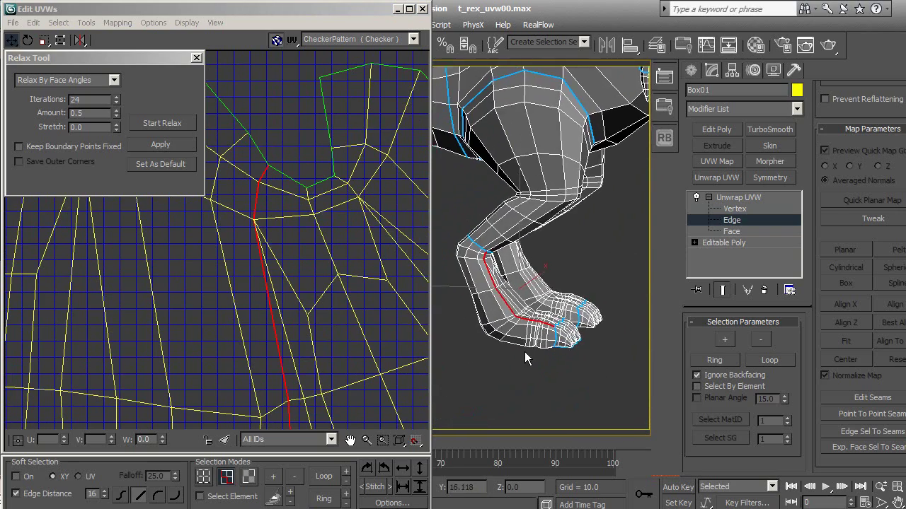
scroll(559, 320, "up", 3)
middle_click_drag(477, 286, 457, 278)
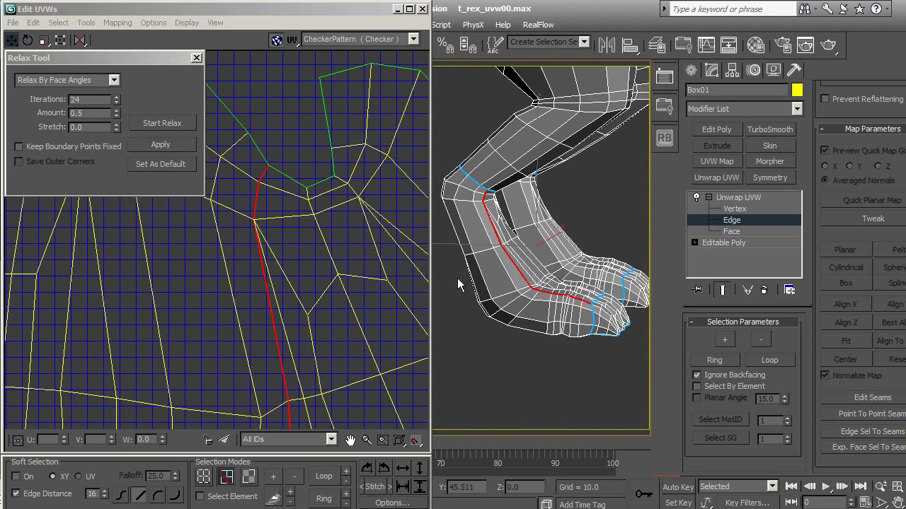
left_click(529, 322)
Step: Extend that edge into a full loop and convert it to a seam with Edge Sel To Seams
scroll(308, 313, "down", 3)
scroll(331, 306, "down", 2)
scroll(331, 306, "up", 2)
scroll(308, 289, "up", 1)
scroll(307, 289, "up", 1)
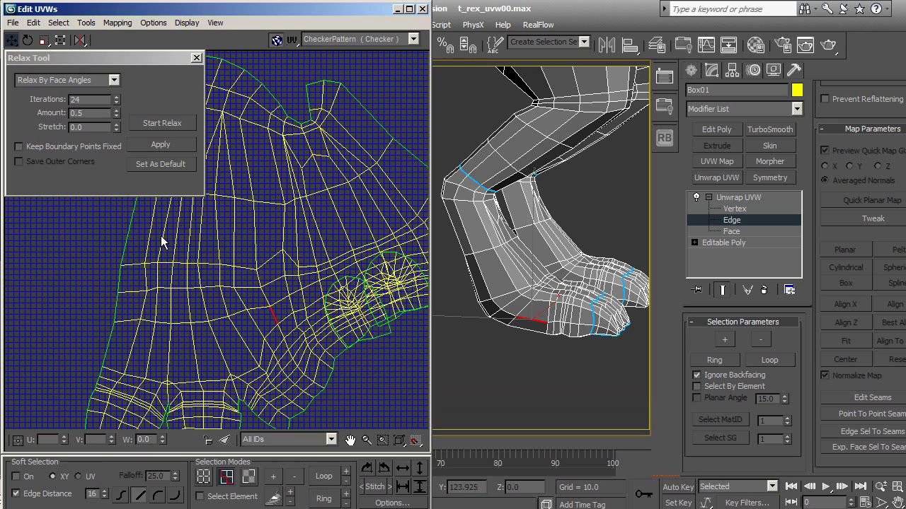
left_click(327, 480)
middle_click_drag(359, 361, 351, 335)
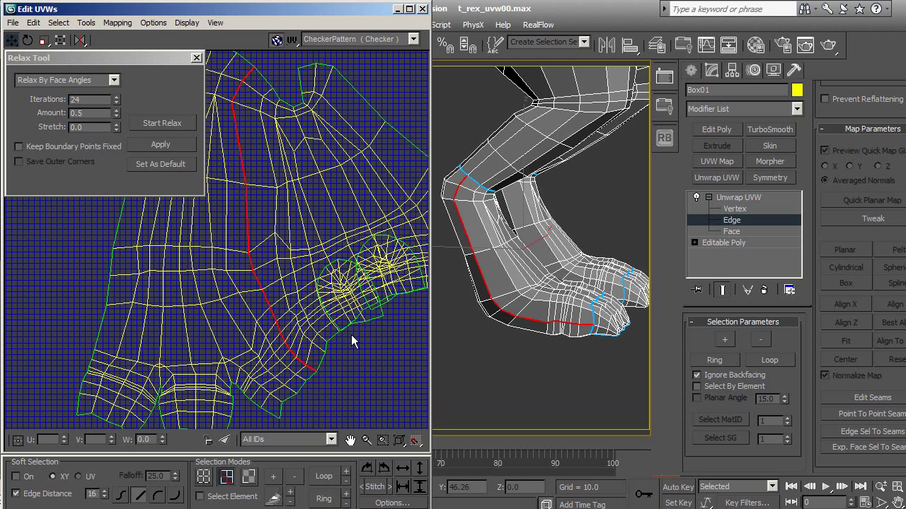
left_click(858, 435)
Step: Select the whole leg-and-foot element by face and planar-map it, aligned to Y
left_click(729, 232)
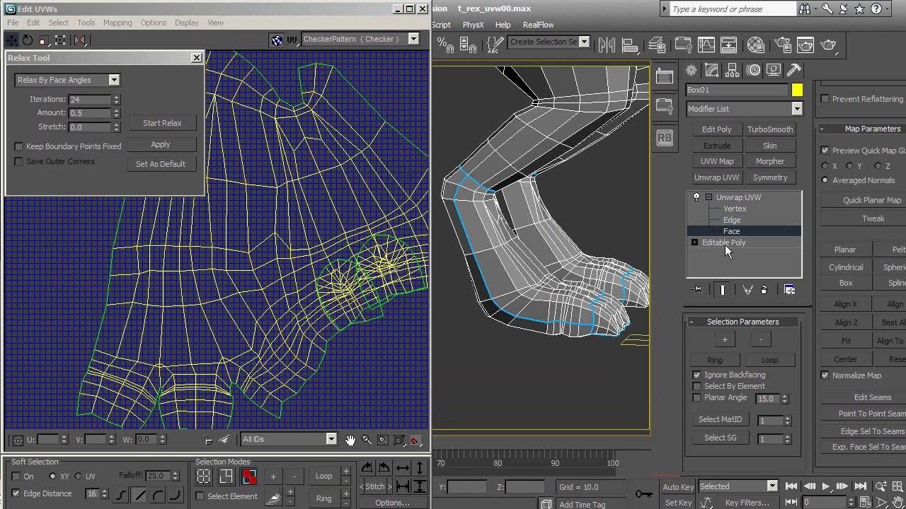
left_click(300, 271)
left_click(200, 496)
left_click(263, 285)
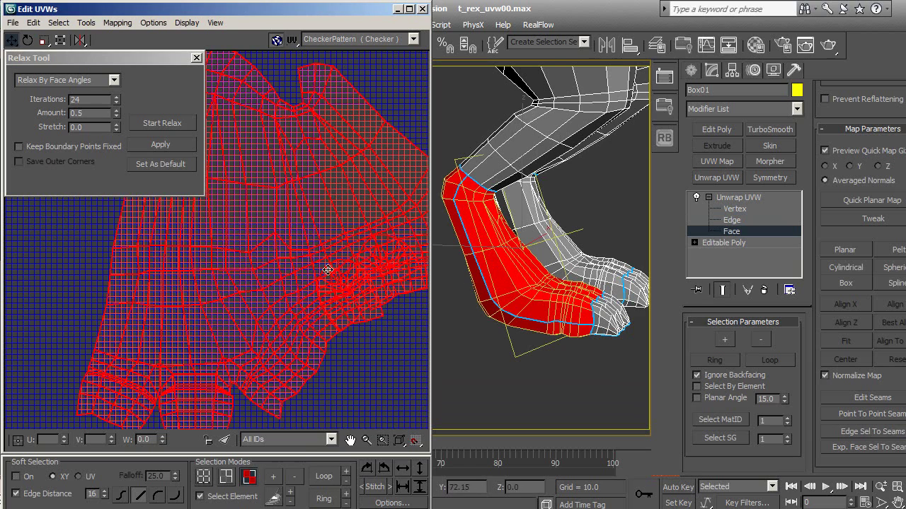
left_click_drag(328, 269, 262, 297)
left_click(841, 252)
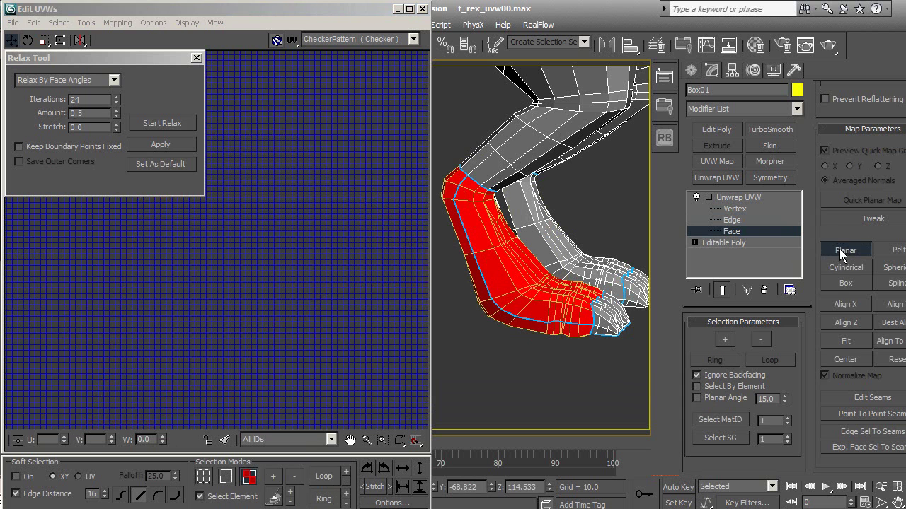
left_click(849, 305)
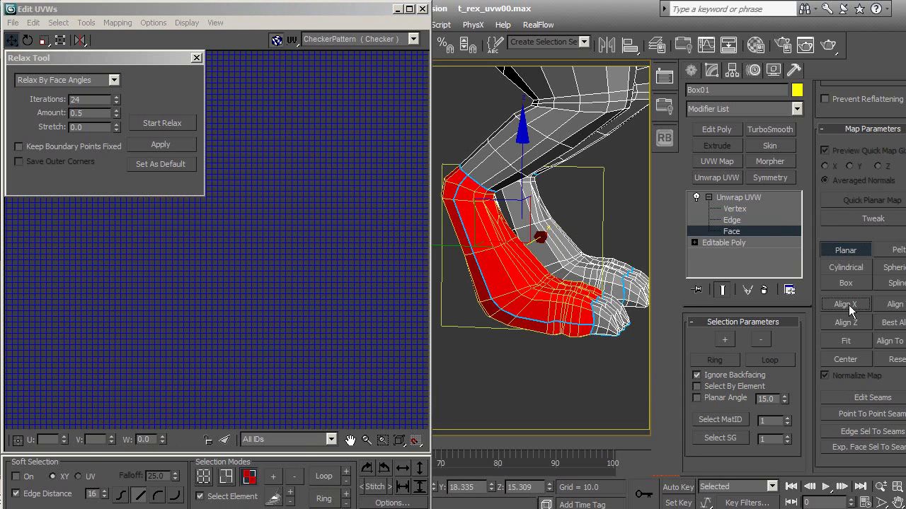
middle_click_drag(267, 304, 310, 358)
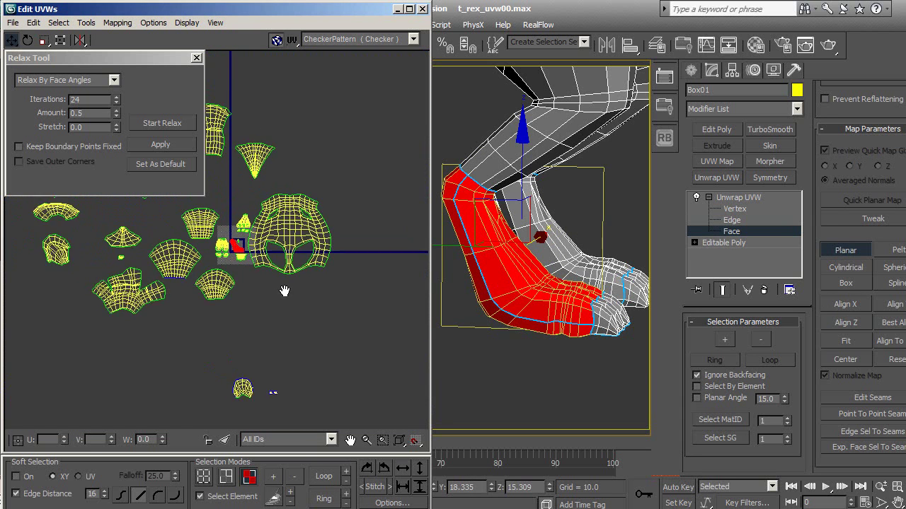
left_click(893, 304)
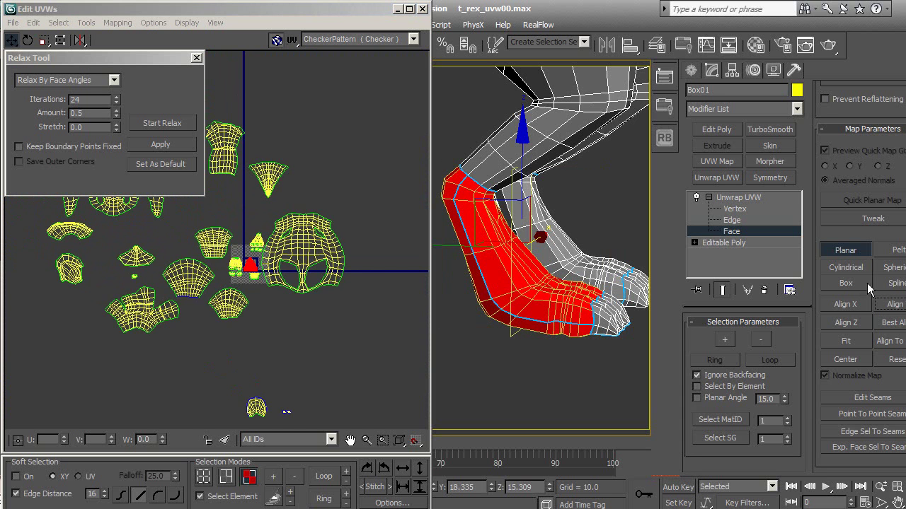
Step: Pelt and commit the leg-and-foot faces, then move their island into empty UV space below
left_click(900, 250)
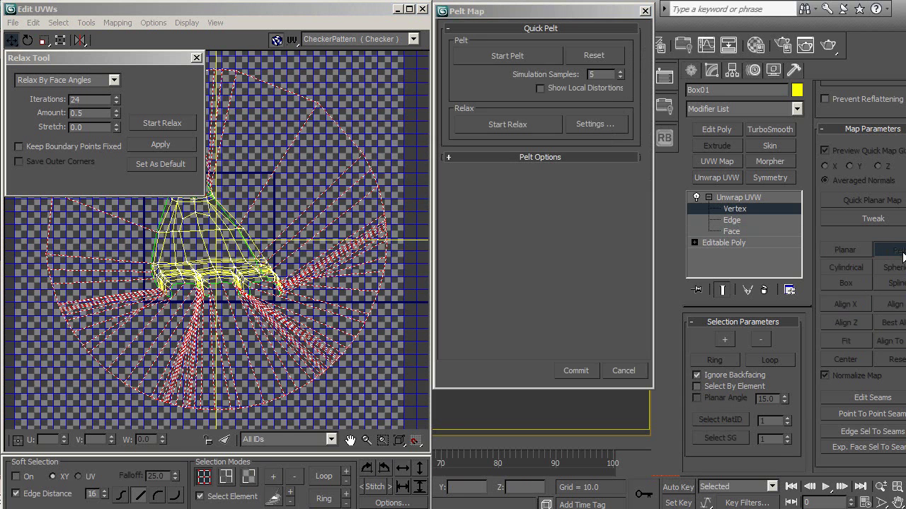
left_click_drag(130, 63, 766, 71)
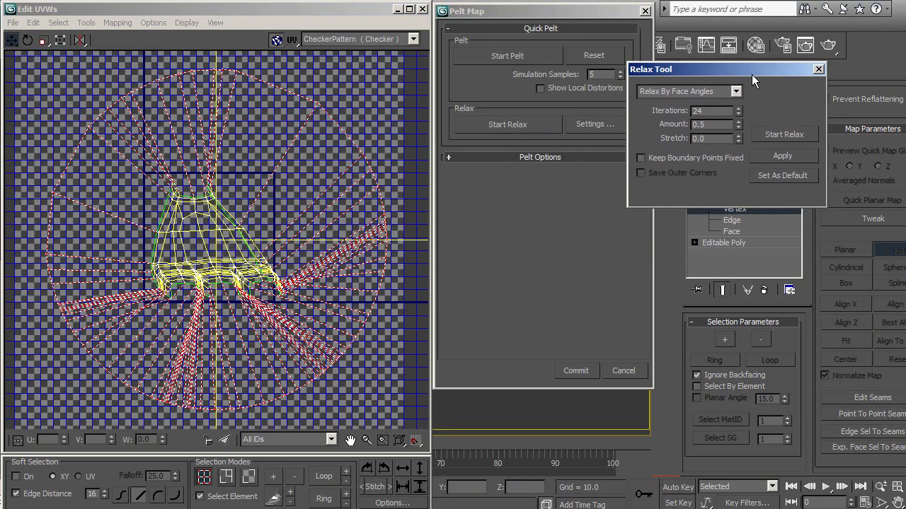
mouse_move(179, 231)
middle_mouse_down()
mouse_move(169, 192)
mouse_move(183, 236)
middle_mouse_up()
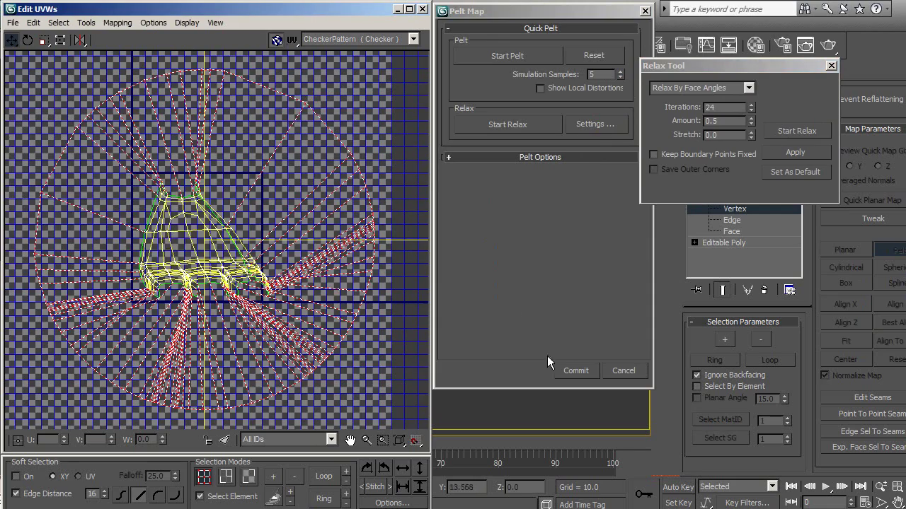
left_click(574, 367)
scroll(180, 280, "down", 3)
middle_click_drag(191, 285, 200, 209)
left_click_drag(191, 191, 248, 340)
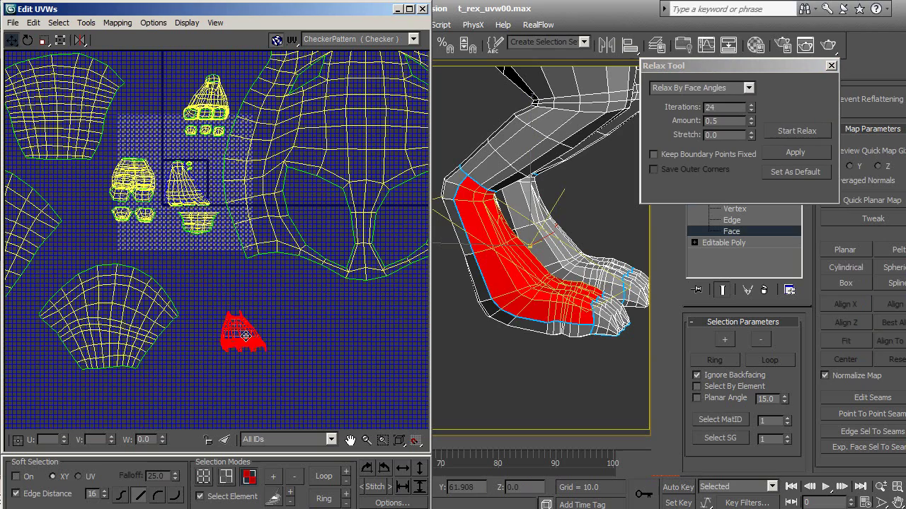
Step: Move a second UV island beside the first foot island below the layout
left_click(170, 197)
left_click_drag(170, 198, 296, 347)
scroll(340, 343, "up", 1)
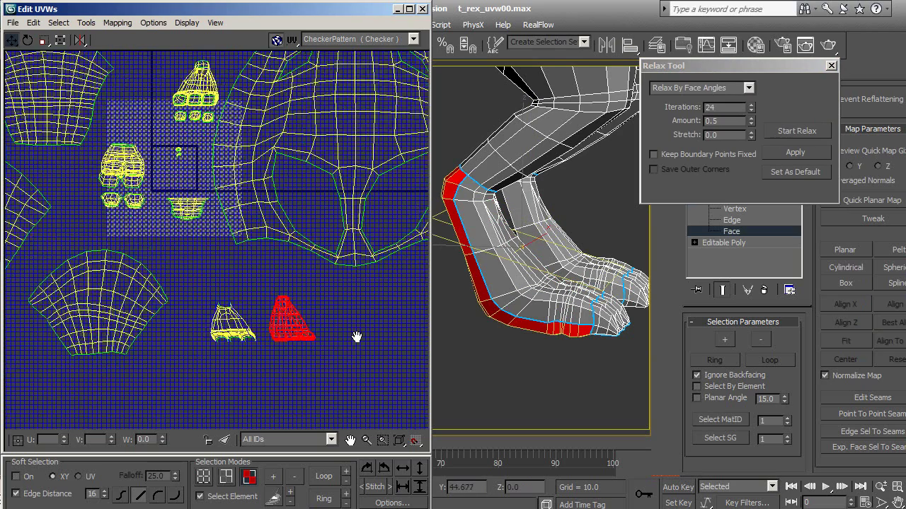
scroll(326, 358, "up", 1)
scroll(312, 369, "up", 1)
middle_click_drag(261, 328, 276, 358)
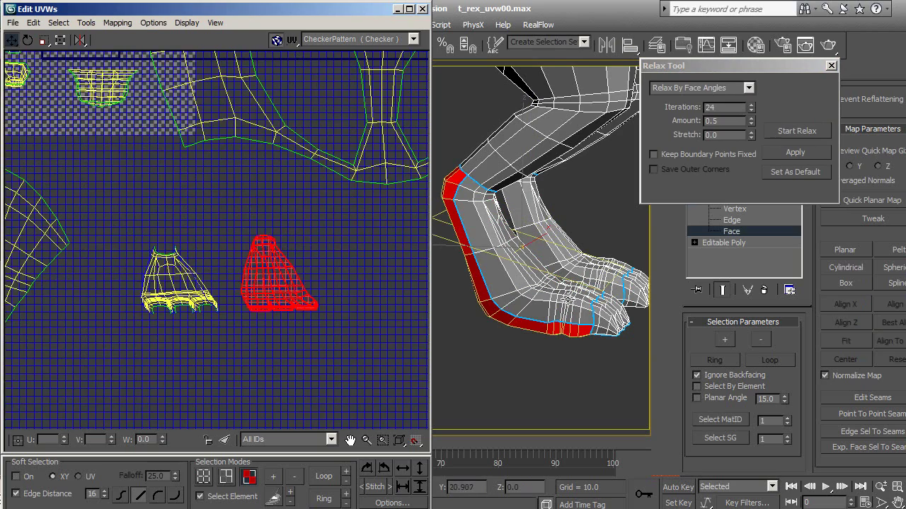
middle_click_drag(259, 276, 238, 283)
Step: Planar-map the selected foot faces aligned to Y and open them in Pelt Map
left_click(221, 296)
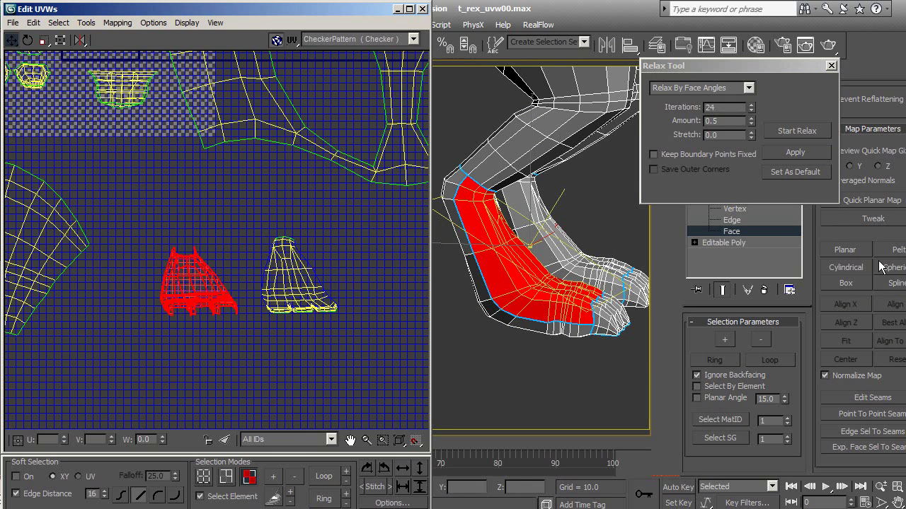
left_click(852, 246)
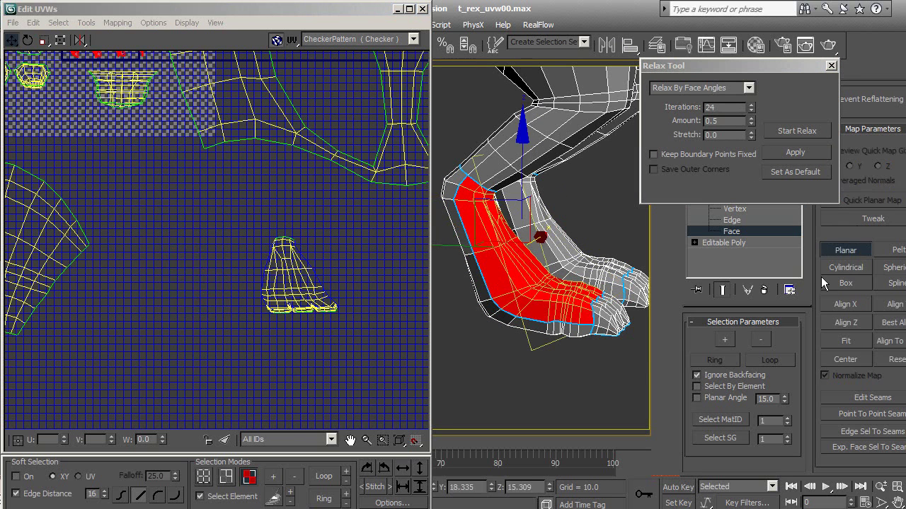
left_click(895, 304)
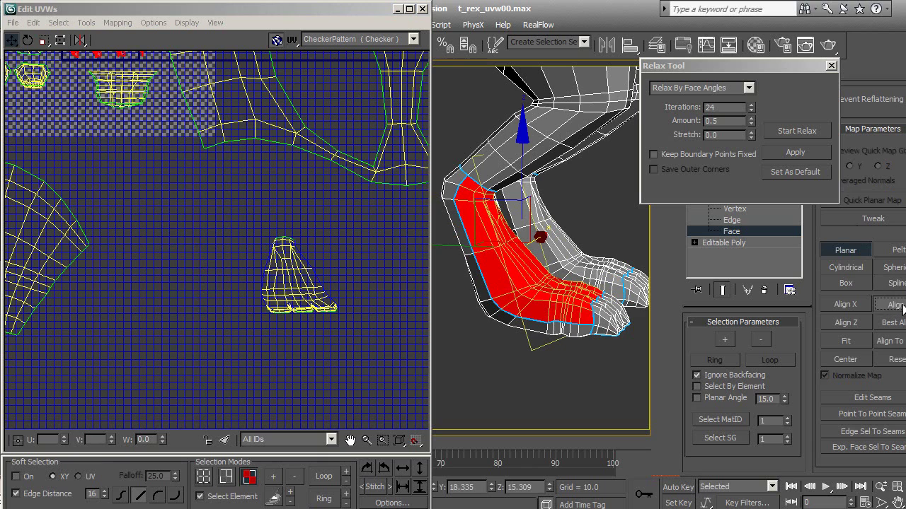
left_click(892, 250)
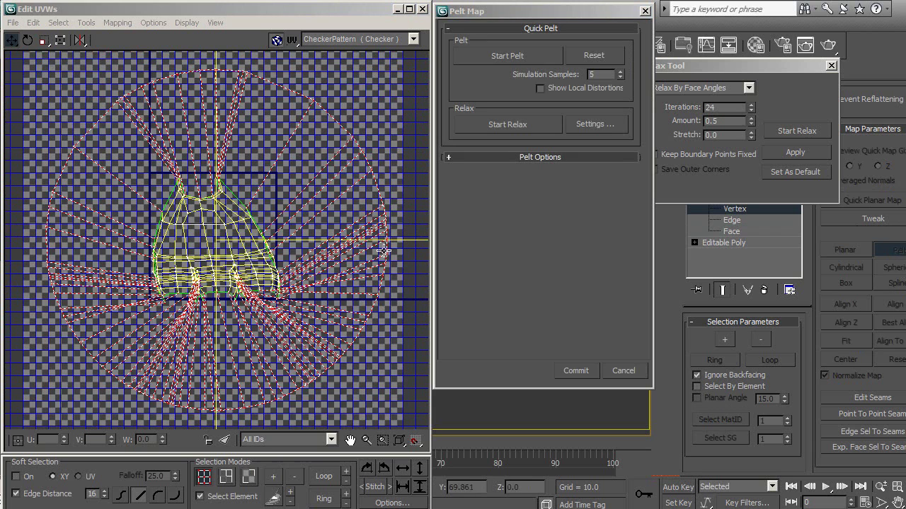
Step: Box-select all the pelt stretcher points around the circle and scale the circle up
scroll(269, 255, "down", 3)
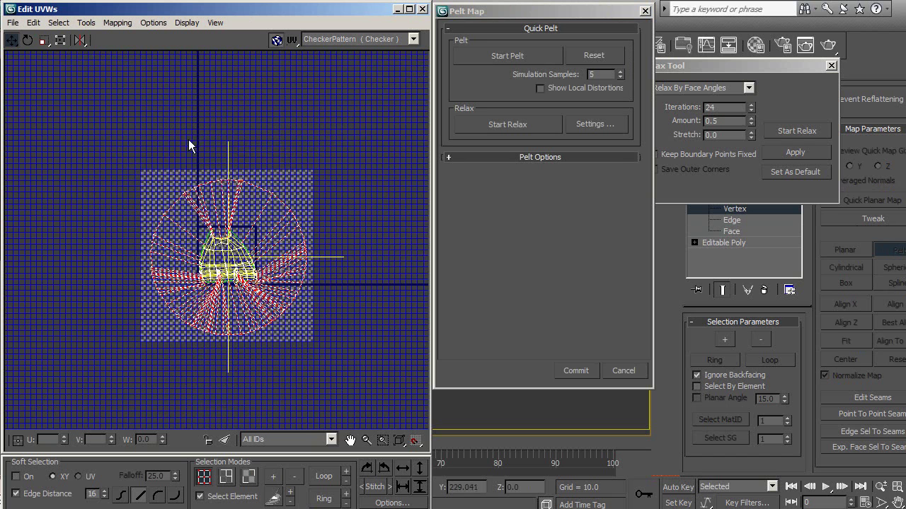
mouse_move(284, 198)
left_mouse_down()
mouse_move(298, 201)
mouse_move(273, 338)
left_mouse_up()
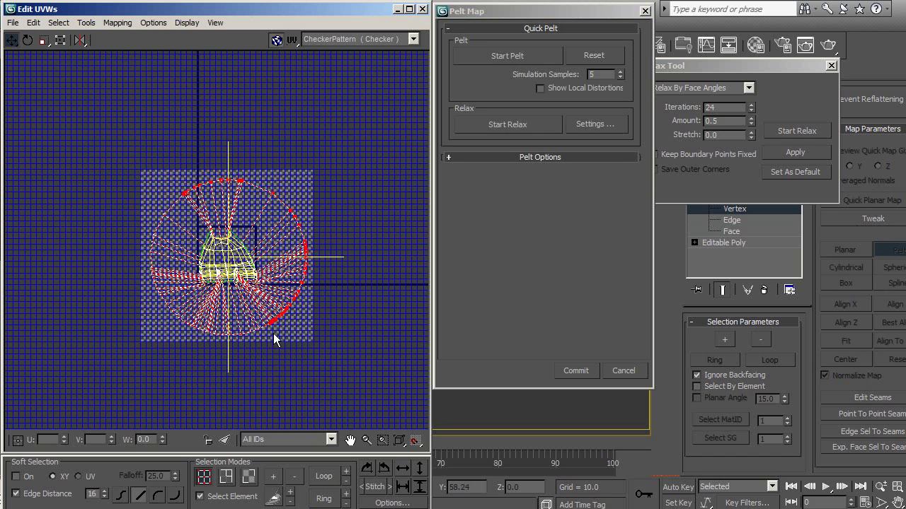
left_click_drag(222, 363, 341, 339)
left_click_drag(120, 381, 297, 308, "ctrl")
left_click_drag(142, 286, 172, 317, "ctrl")
left_click_drag(129, 189, 172, 227, "ctrl")
left_click(43, 40)
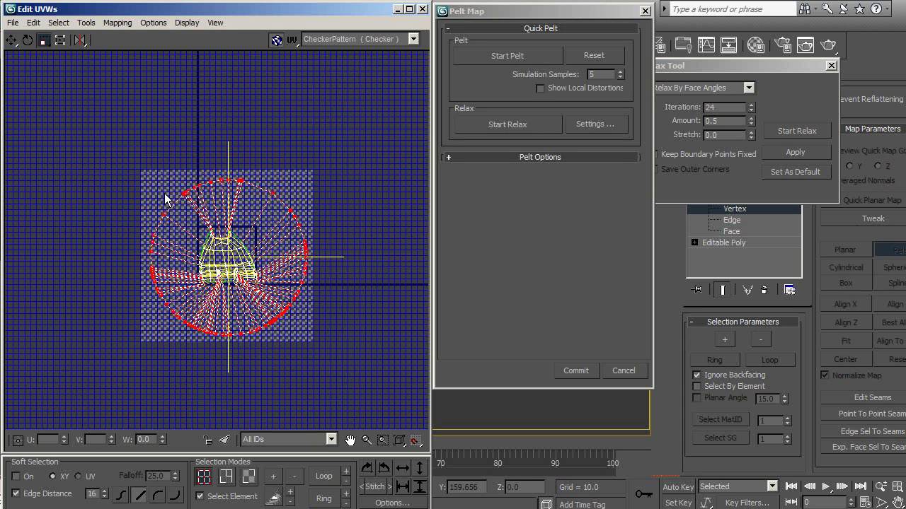
left_click_drag(158, 210, 142, 148)
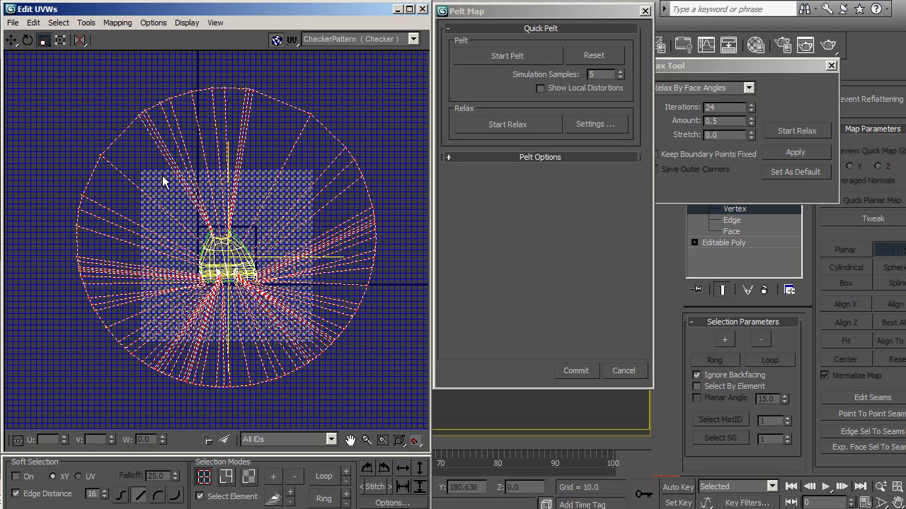
Step: Run and stop the pelt simulation, then commit the unfolded foot UVs
left_click(506, 57)
left_click(506, 58)
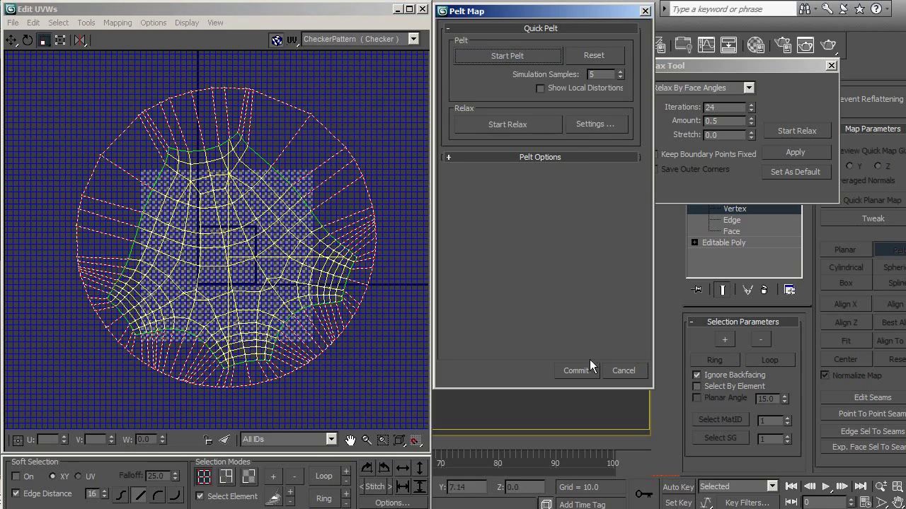
left_click(575, 370)
scroll(185, 228, "down", 2)
scroll(186, 228, "down", 2)
scroll(186, 228, "down", 1)
left_click(10, 41)
Step: Move the relaxed foot island aside and start a Pelt Map on the small toe island
left_click_drag(182, 225, 285, 343)
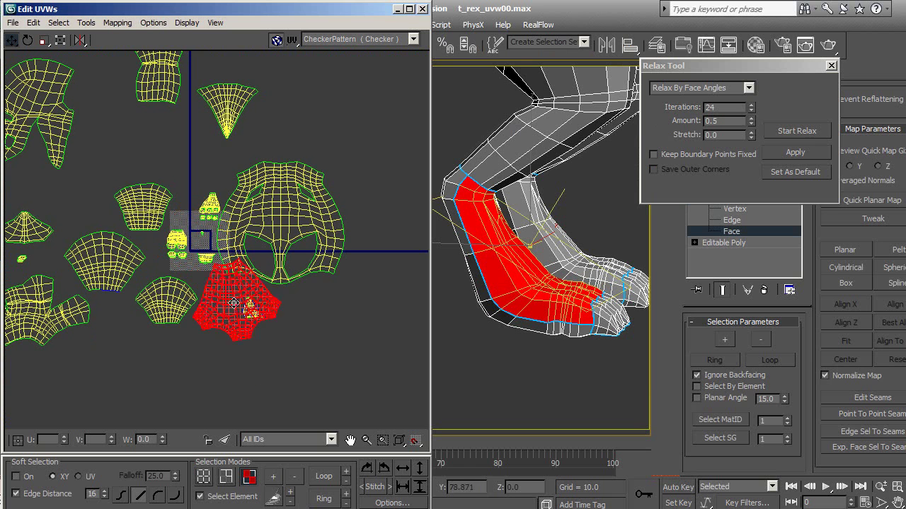
left_click(251, 311)
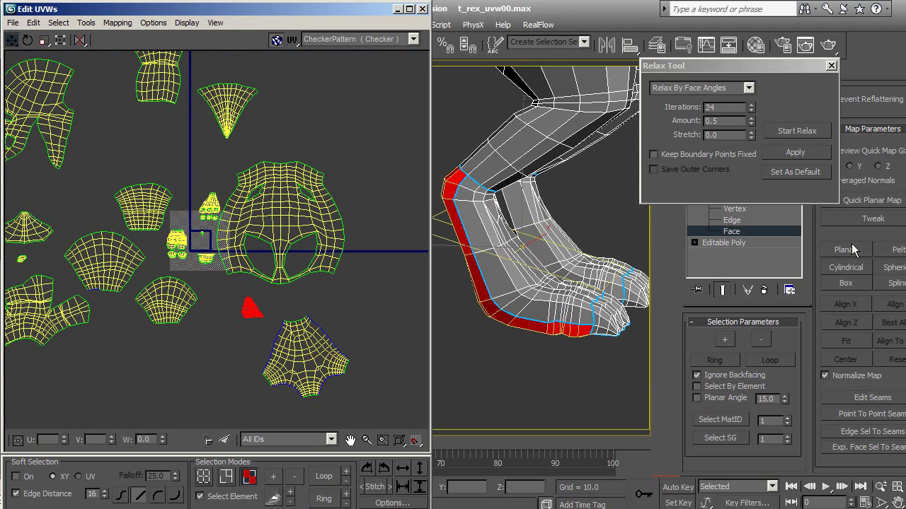
left_click(893, 250)
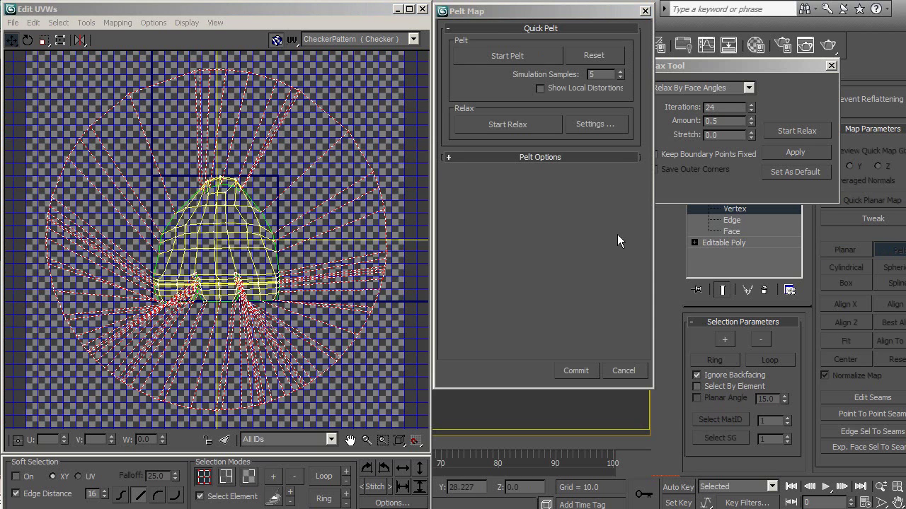
Step: Select the pelt stretcher points, rotate them counterclockwise and enlarge the stretcher circle
middle_click_drag(262, 164, 267, 151)
scroll(251, 159, "down", 3)
left_click_drag(333, 147, 291, 284)
left_click_drag(104, 373, 181, 272)
left_click_drag(104, 177, 167, 300)
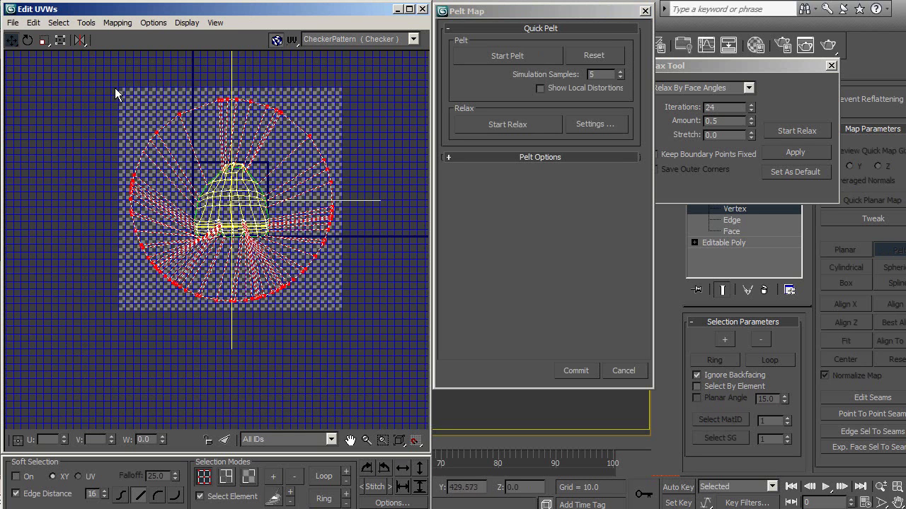
middle_click_drag(318, 225, 314, 247)
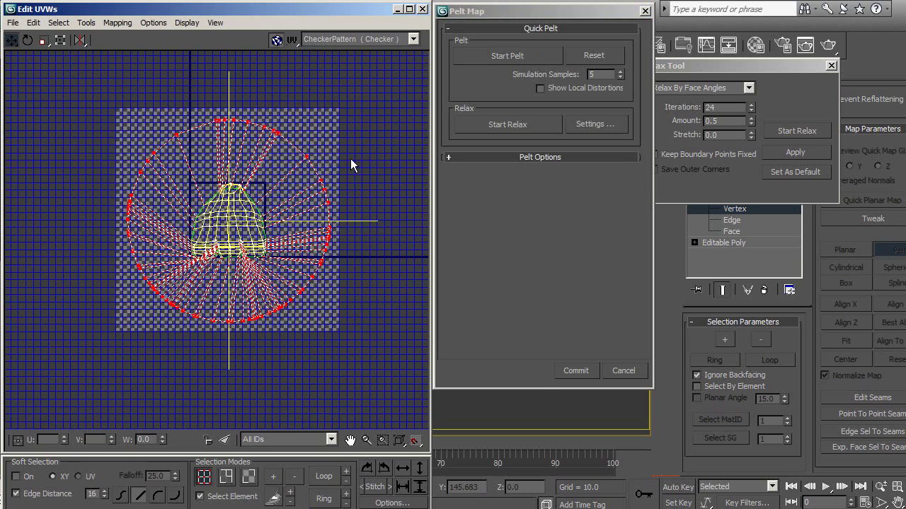
middle_click_drag(202, 147, 196, 177)
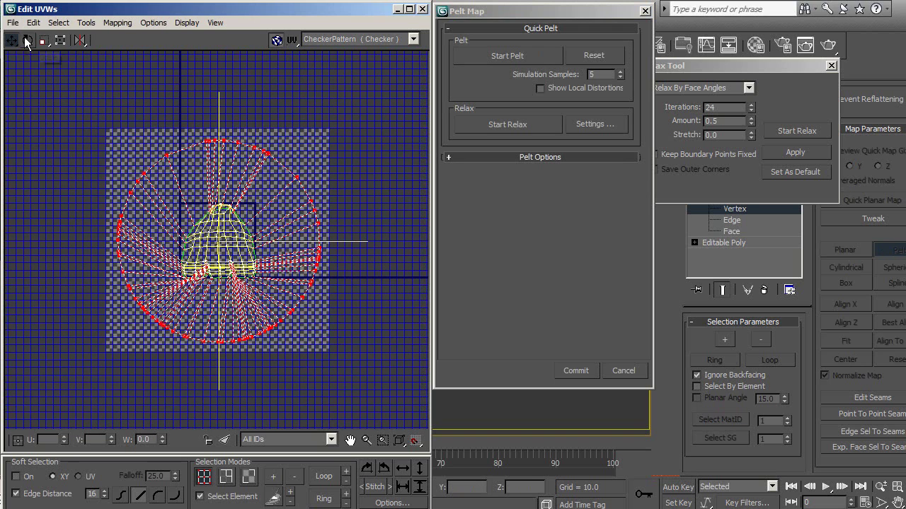
left_click(28, 40)
left_click_drag(167, 156, 163, 173)
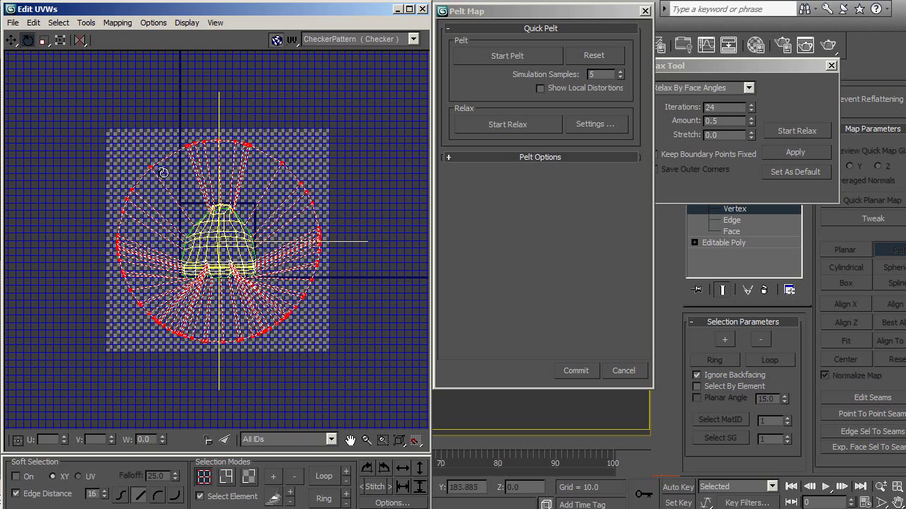
left_click(43, 40)
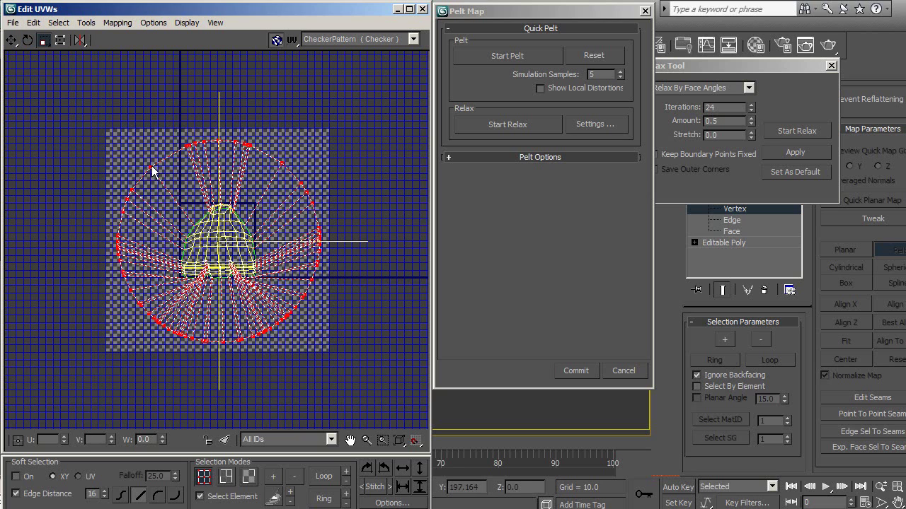
left_click_drag(152, 168, 145, 141)
Step: Run the pelt stretch simulation, commit the unfold and zoom out over the UV layout
left_click(255, 159)
left_click(506, 55)
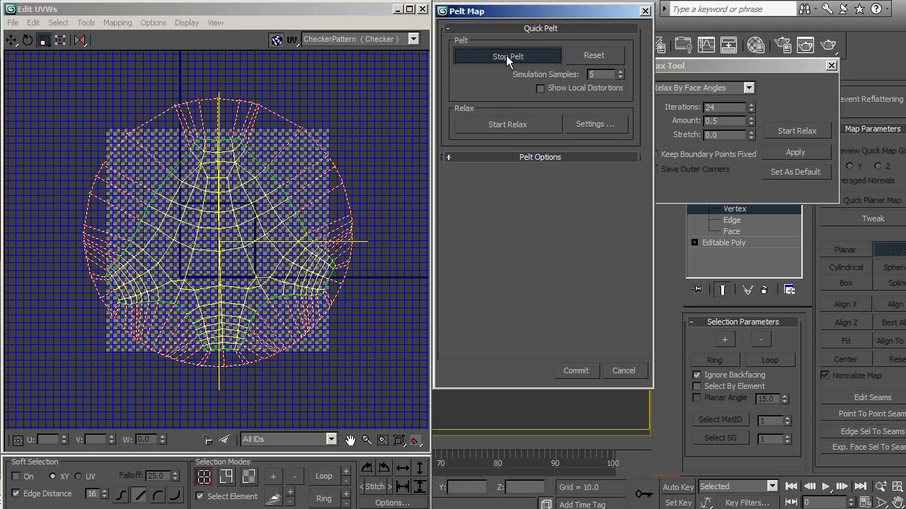
left_click(583, 368)
scroll(202, 257, "down", 2)
scroll(229, 250, "down", 2)
scroll(286, 311, "down", 2)
middle_click_drag(286, 311, 248, 289)
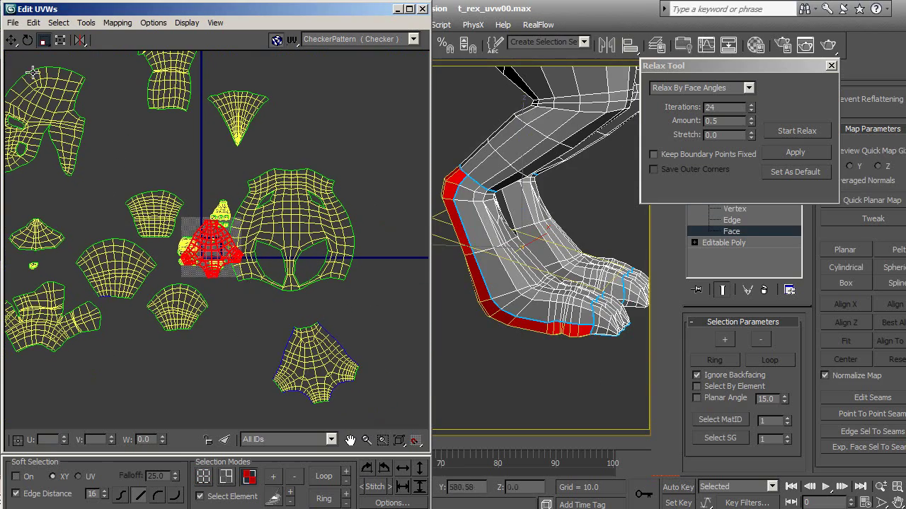
Step: Move the new foot island and scale it up to sit beside the other foot island
left_click(11, 39)
left_click_drag(213, 268, 374, 368)
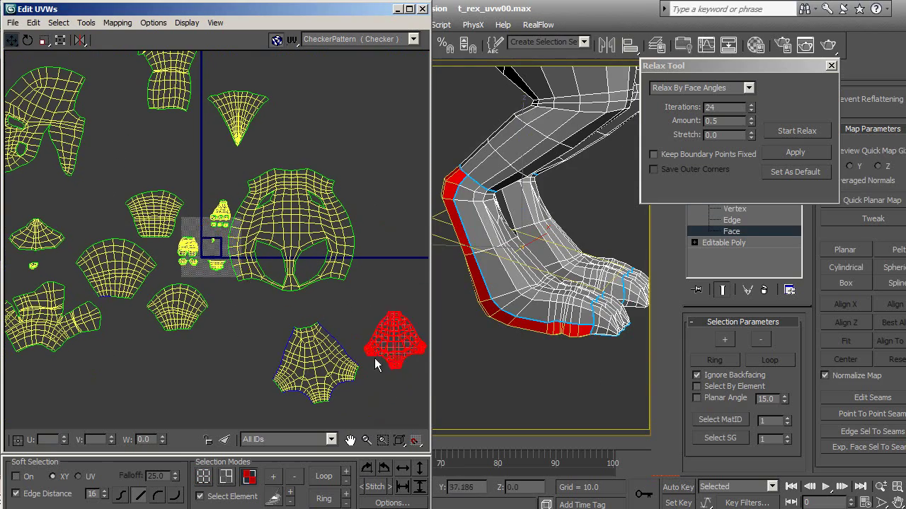
scroll(374, 368, "up", 2)
scroll(286, 272, "up", 3)
left_click_drag(343, 250, 206, 294)
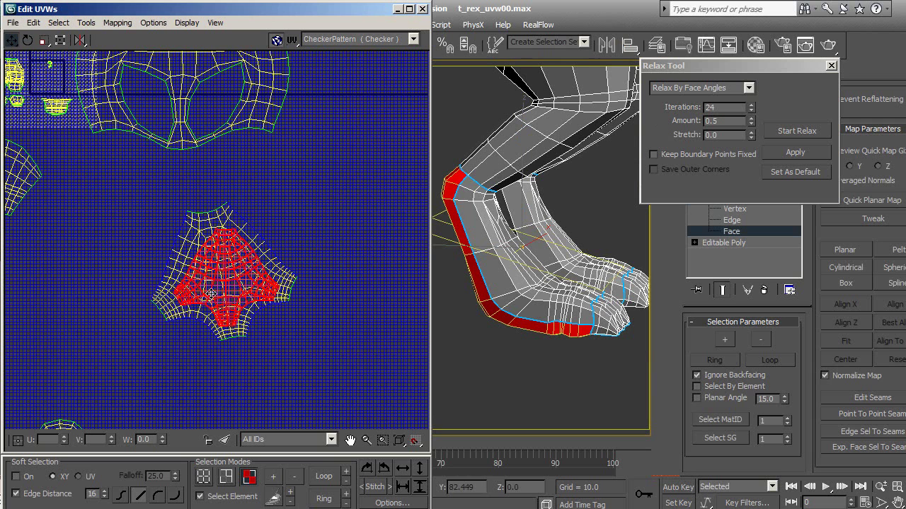
left_click(43, 40)
left_click_drag(213, 280, 219, 256)
left_click(11, 40)
left_click_drag(224, 306, 354, 251)
left_click(357, 322)
Step: Relax the left and right foot islands with Start/Stop Relax
middle_click_drag(350, 319, 241, 256)
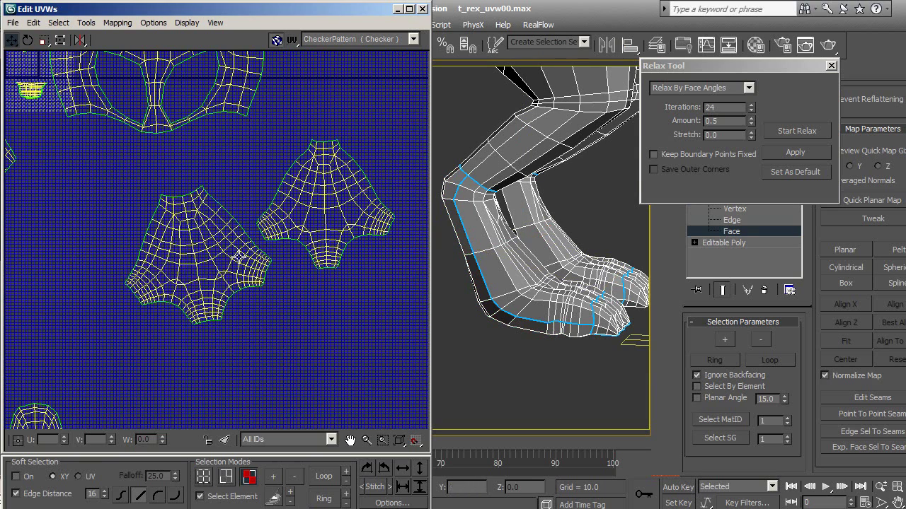
left_click(241, 256)
left_click(807, 134)
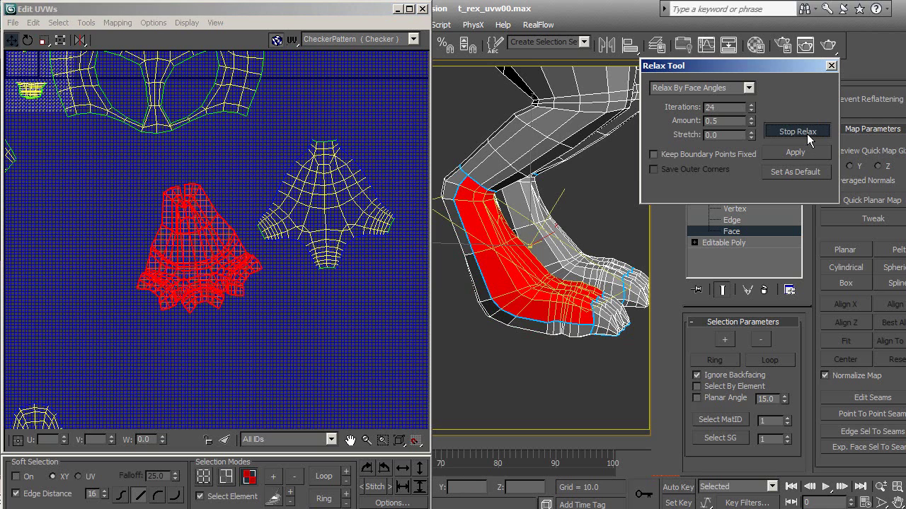
left_click(807, 133)
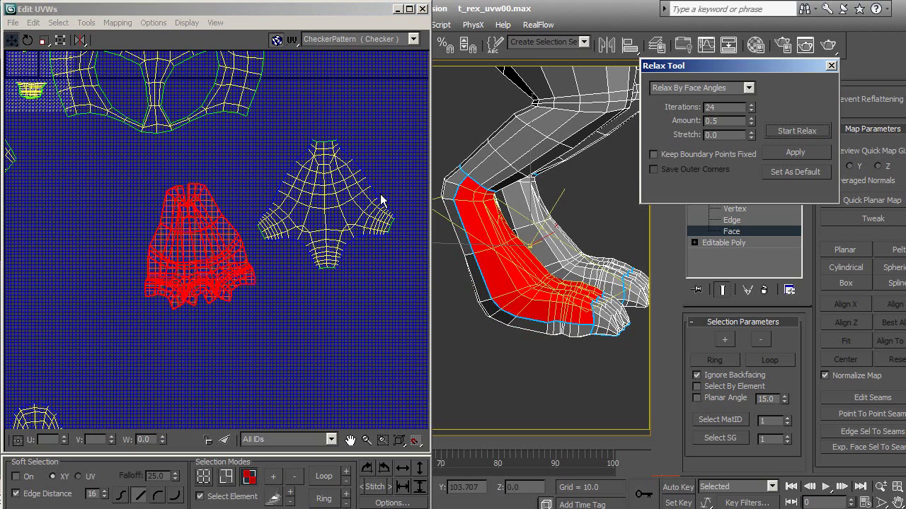
left_click(324, 146)
left_click(798, 133)
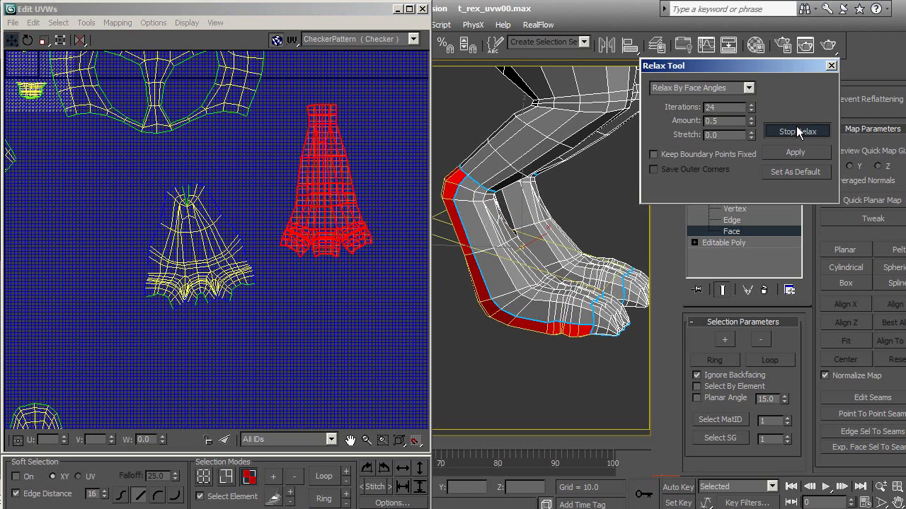
left_click(797, 132)
left_click(323, 295)
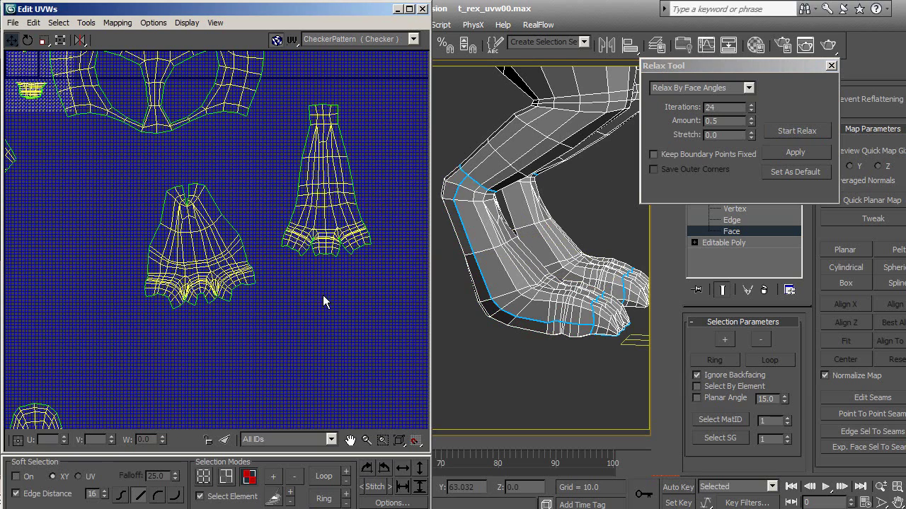
Step: Pan and zoom to inspect both relaxed foot islands
scroll(167, 283, "up", 5)
mouse_move(168, 279)
middle_mouse_down()
mouse_move(218, 378)
mouse_move(210, 404)
middle_mouse_up()
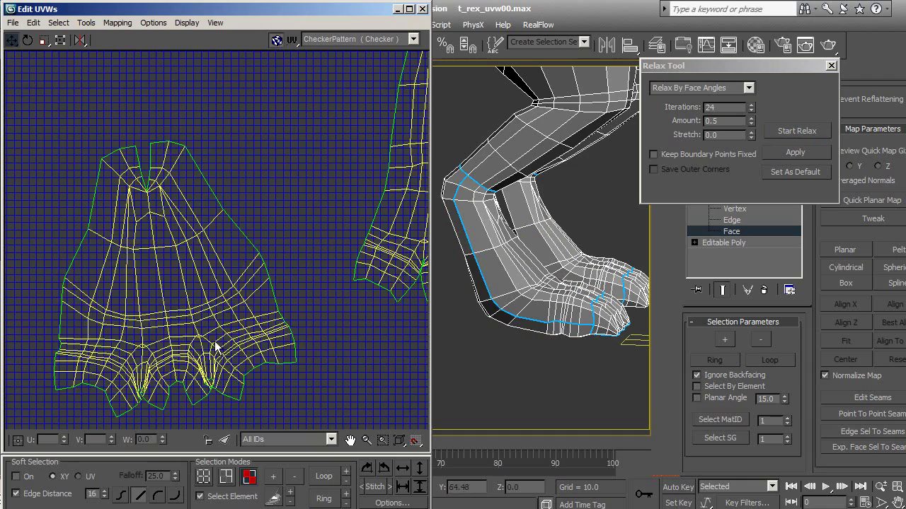
scroll(216, 346, "up", 2)
scroll(259, 210, "down", 2)
middle_click_drag(259, 211, 71, 246)
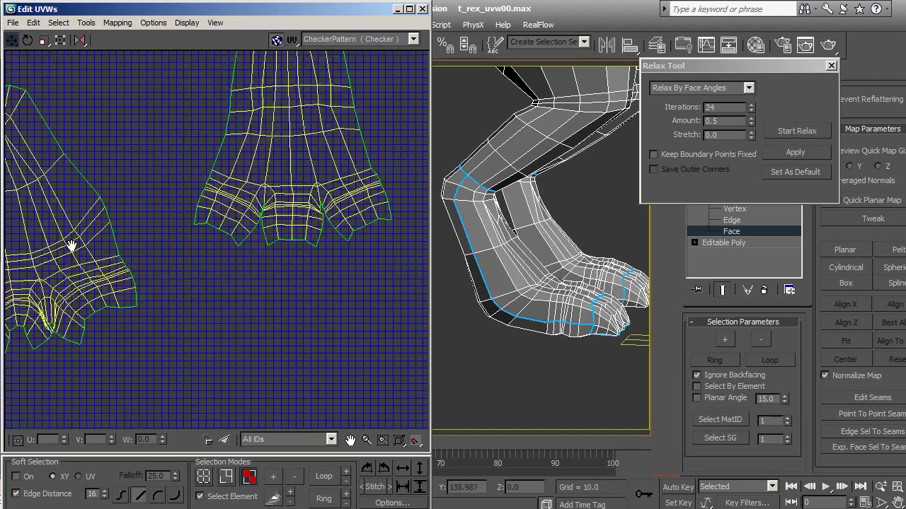
scroll(259, 237, "up", 1)
mouse_move(259, 234)
middle_mouse_down()
mouse_move(275, 296)
mouse_move(353, 248)
middle_mouse_up()
scroll(275, 296, "down", 2)
scroll(141, 295, "up", 2)
scroll(177, 262, "up", 2)
scroll(192, 239, "up", 1)
Step: Relax the left foot island once more and zoom into its toe notch
left_click(186, 229)
middle_click_drag(201, 276, 234, 242)
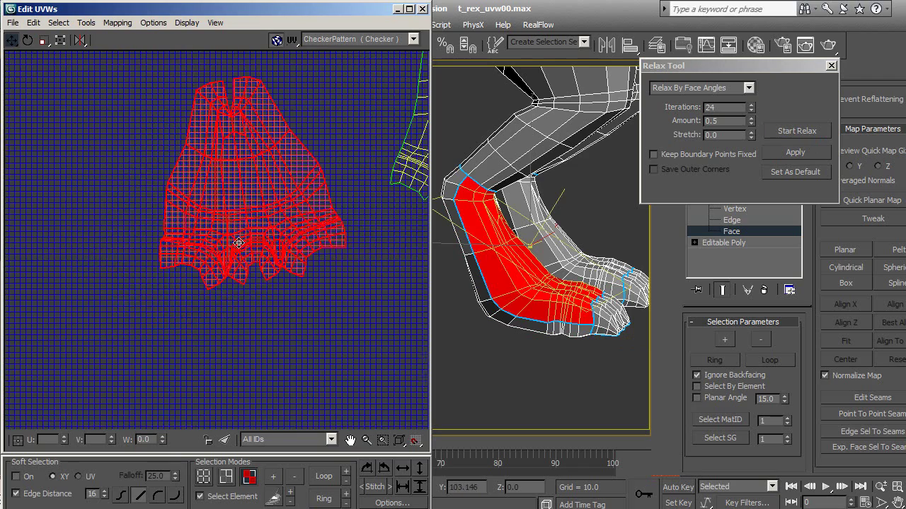
scroll(234, 242, "up", 2)
scroll(255, 257, "up", 1)
left_click(794, 132)
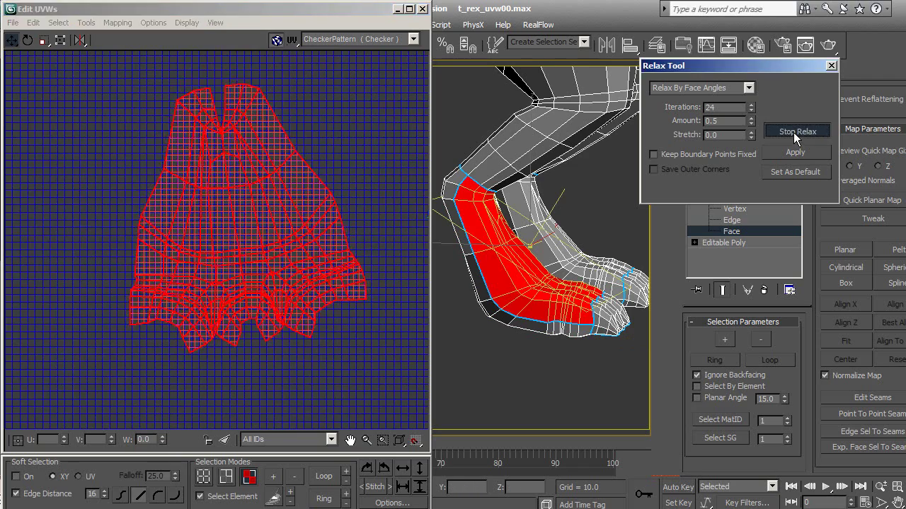
left_click(238, 285)
scroll(212, 297, "up", 2)
scroll(156, 297, "up", 2)
scroll(184, 283, "up", 2)
mouse_move(184, 283)
middle_mouse_down()
mouse_move(283, 285)
mouse_move(254, 295)
middle_mouse_up()
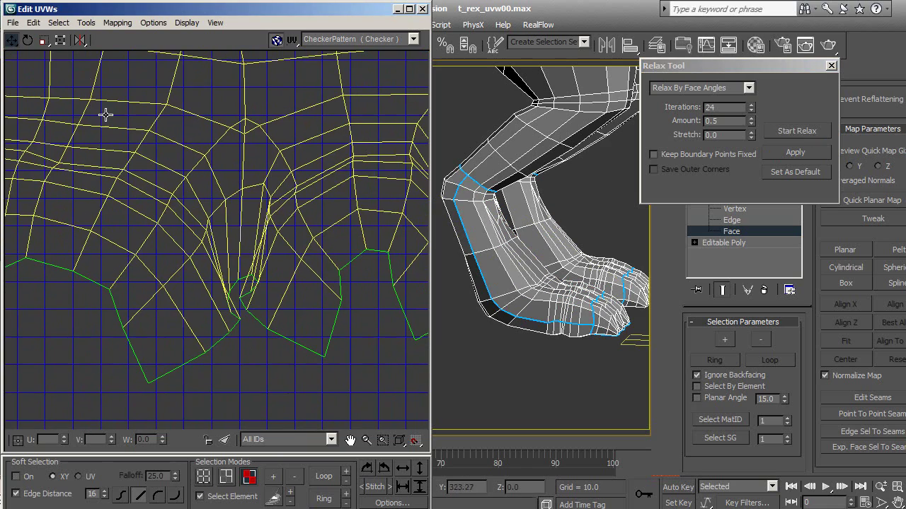
Step: Switch to Vertex mode with Select Element off and frame the toe notch
left_click(204, 478)
left_click(202, 496)
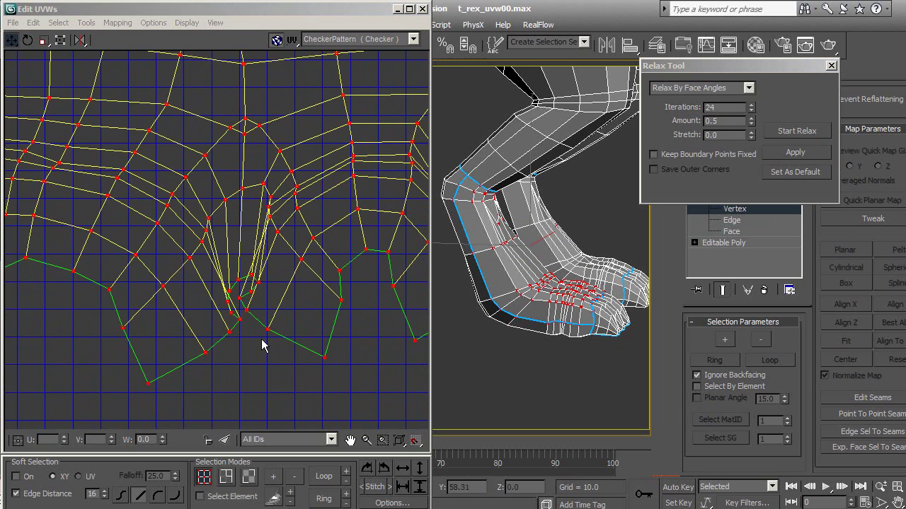
left_click(262, 344)
scroll(245, 362, "up", 2)
mouse_move(244, 362)
middle_mouse_down()
mouse_move(258, 257)
mouse_move(251, 305)
mouse_move(320, 340)
middle_mouse_up()
scroll(251, 306, "up", 1)
Step: Drag the pinched notch vertices apart to open up the toe notch
mouse_move(286, 316)
left_mouse_down()
mouse_move(264, 308)
mouse_move(276, 304)
left_mouse_up()
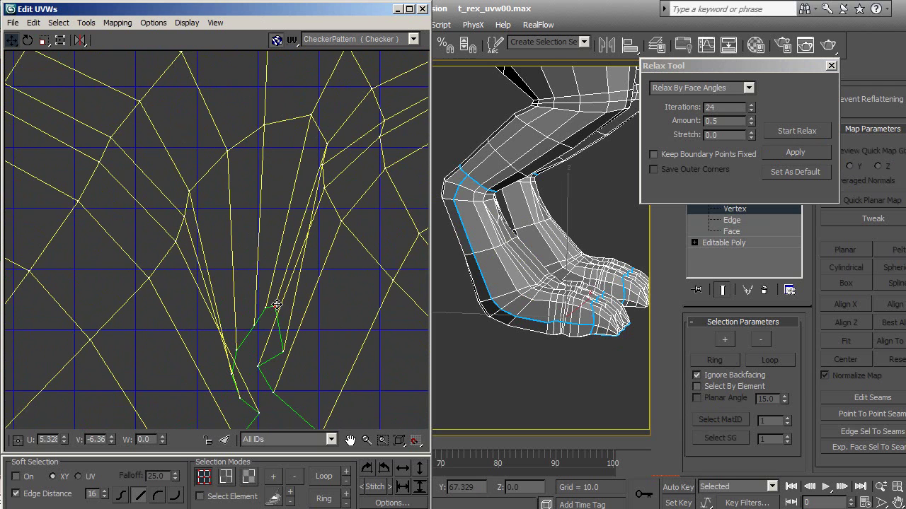
mouse_move(284, 353)
left_mouse_down()
mouse_move(268, 340)
mouse_move(272, 362)
mouse_move(270, 338)
left_mouse_up()
middle_click_drag(262, 330, 287, 267)
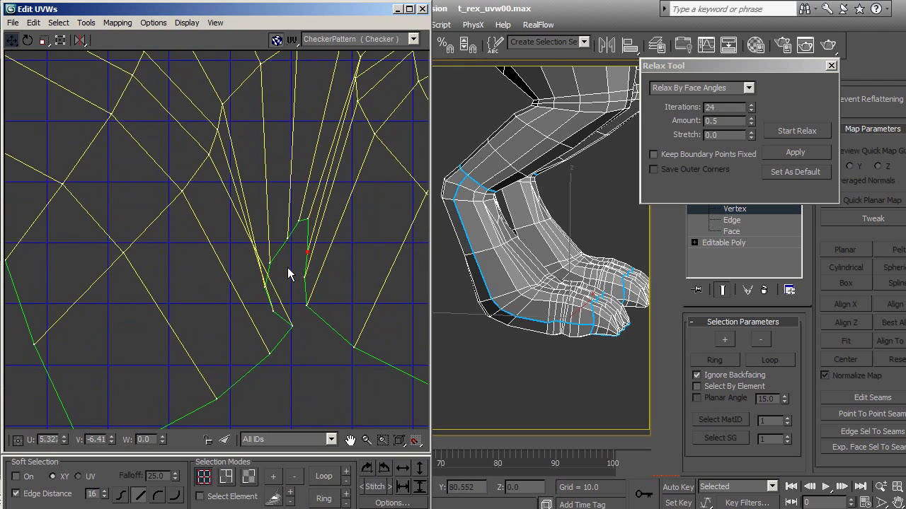
mouse_move(272, 263)
left_mouse_down()
mouse_move(279, 251)
mouse_move(279, 260)
left_mouse_up()
left_click_drag(274, 313, 283, 294)
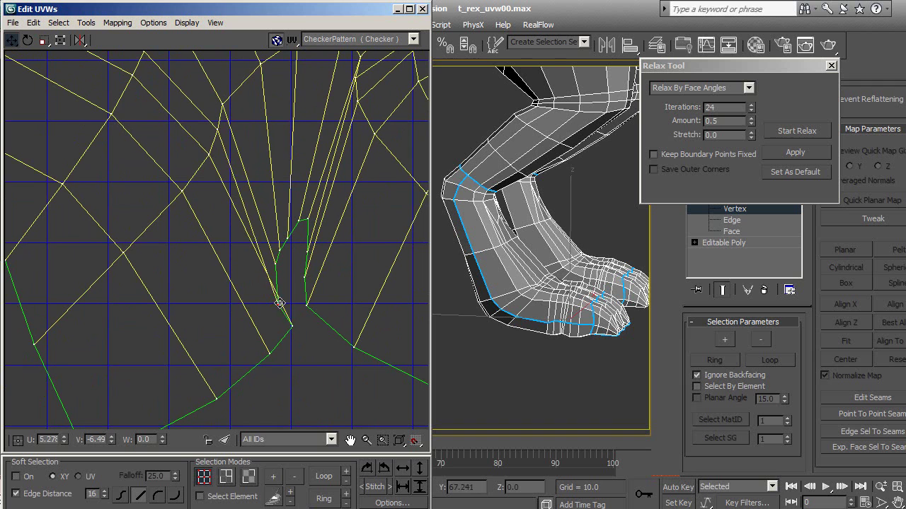
mouse_move(293, 325)
left_mouse_down()
mouse_move(277, 292)
mouse_move(309, 275)
left_mouse_up()
Step: Zoom out and select the vertices along the toes, folds and upper toe row
scroll(238, 307, "down", 3)
scroll(162, 262, "down", 3)
scroll(204, 256, "down", 2)
scroll(212, 259, "down", 1)
scroll(241, 263, "down", 1)
scroll(240, 269, "down", 1)
scroll(241, 278, "down", 2)
scroll(245, 273, "down", 1)
scroll(251, 283, "down", 1)
scroll(255, 294, "down", 1)
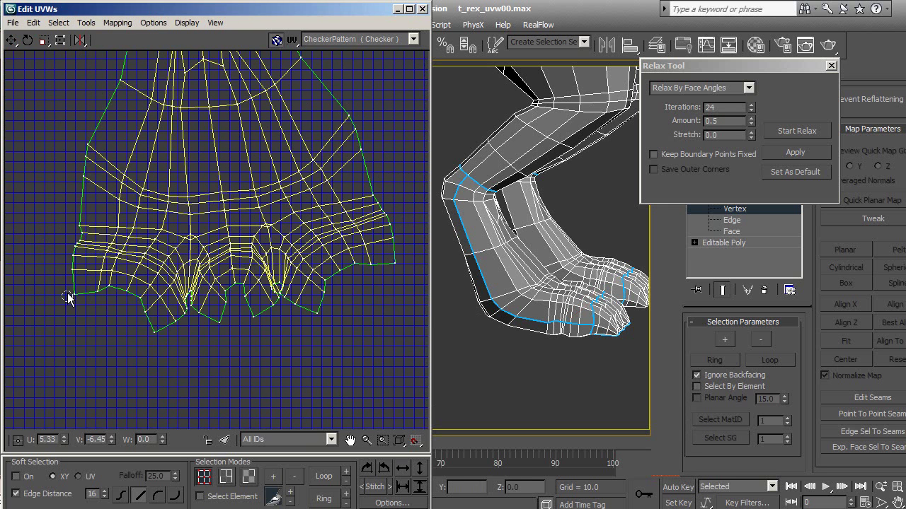
mouse_move(70, 221)
left_mouse_down()
mouse_move(106, 297)
mouse_move(131, 243)
left_mouse_up()
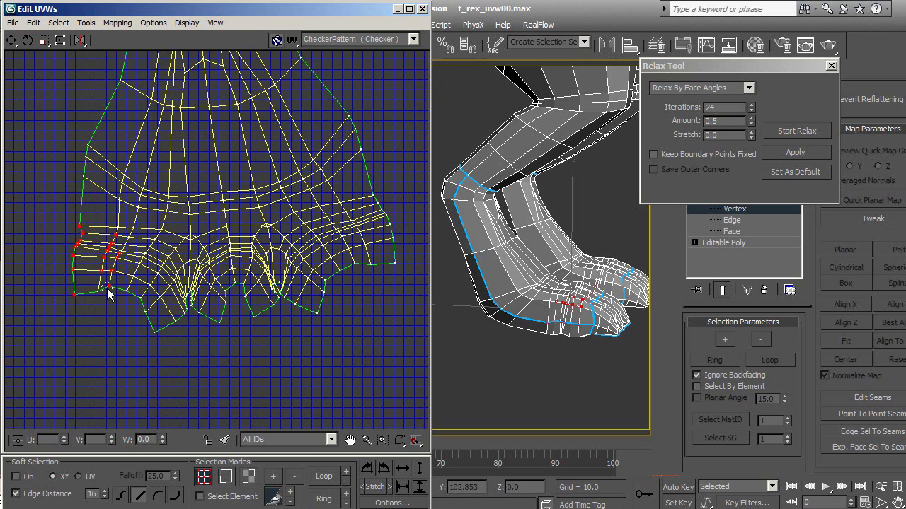
left_click_drag(148, 295, 199, 240, "ctrl")
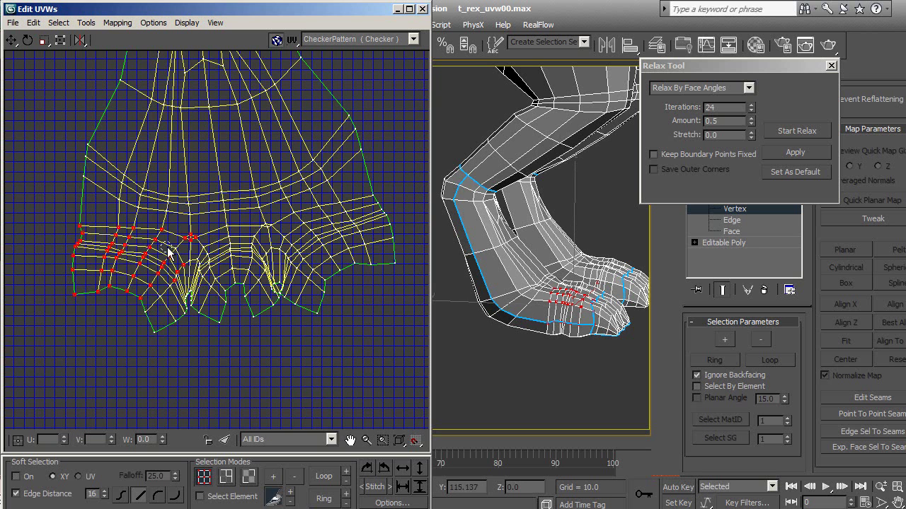
mouse_move(169, 251)
left_mouse_down("ctrl")
mouse_move(170, 327)
mouse_move(242, 241)
left_mouse_up("ctrl")
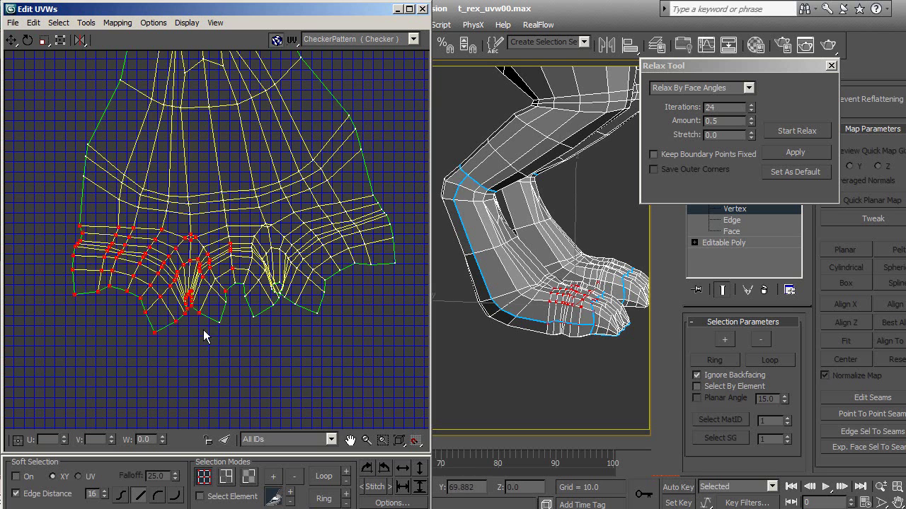
left_click_drag(211, 278, 235, 327, "ctrl")
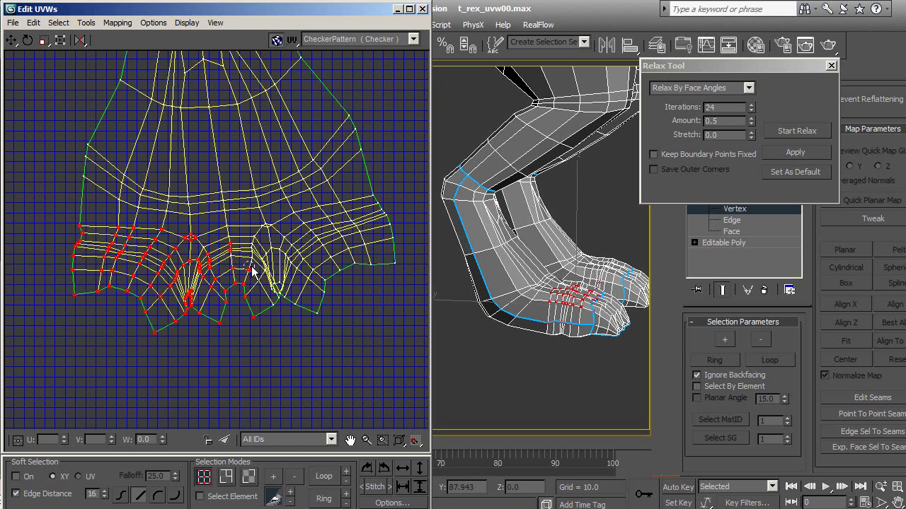
left_click_drag(255, 259, 278, 298, "ctrl")
left_click(265, 226, "ctrl")
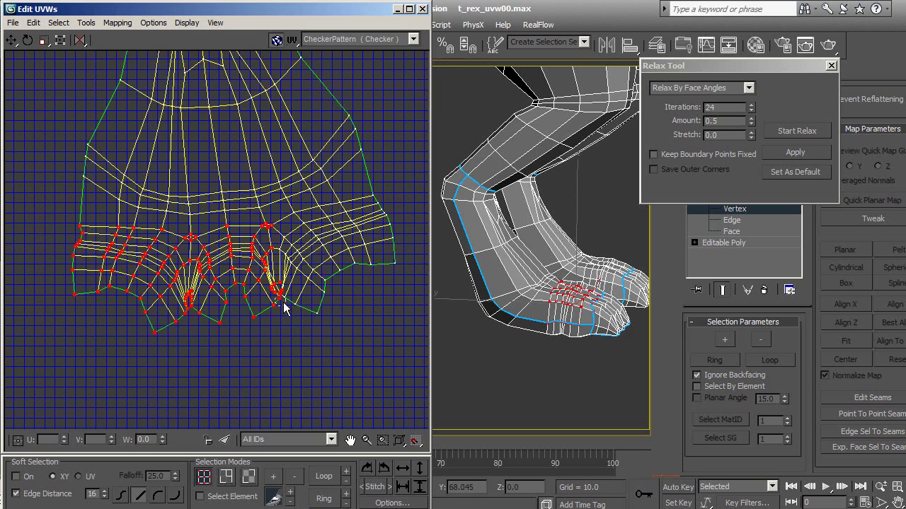
left_click_drag(290, 260, 327, 324)
mouse_move(303, 251)
left_mouse_down()
mouse_move(282, 233)
mouse_move(343, 210)
mouse_move(303, 220)
mouse_move(356, 218)
mouse_move(335, 273)
mouse_move(354, 245)
mouse_move(390, 252)
mouse_move(379, 205)
mouse_move(264, 221)
left_mouse_up()
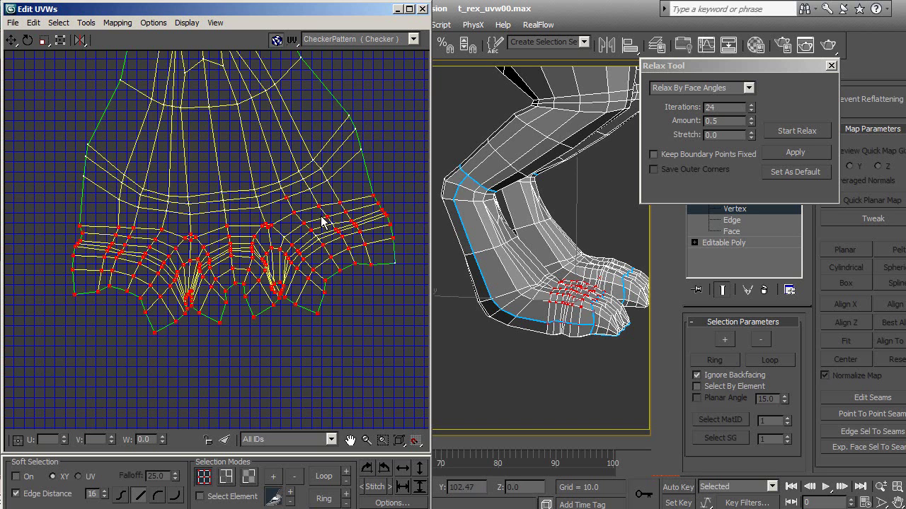
mouse_move(301, 194)
left_mouse_down()
mouse_move(281, 198)
mouse_move(301, 196)
left_mouse_up()
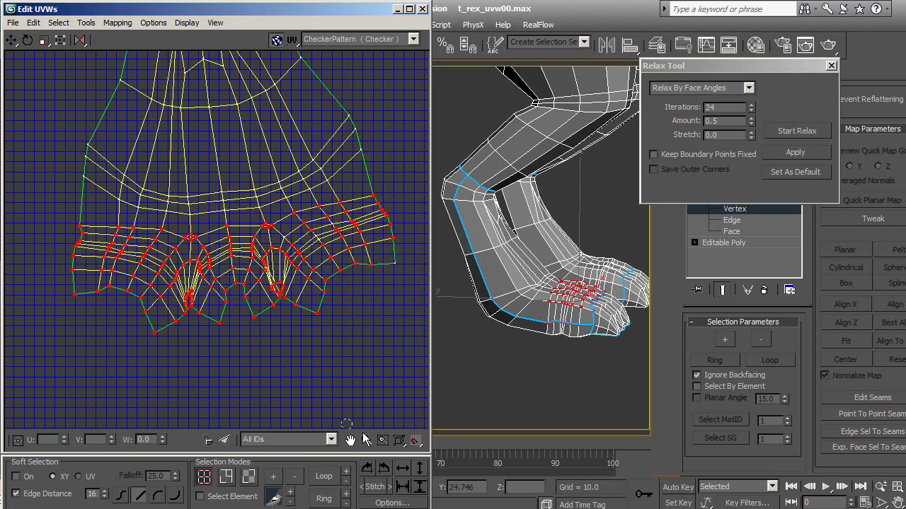
middle_click_drag(177, 156, 178, 172)
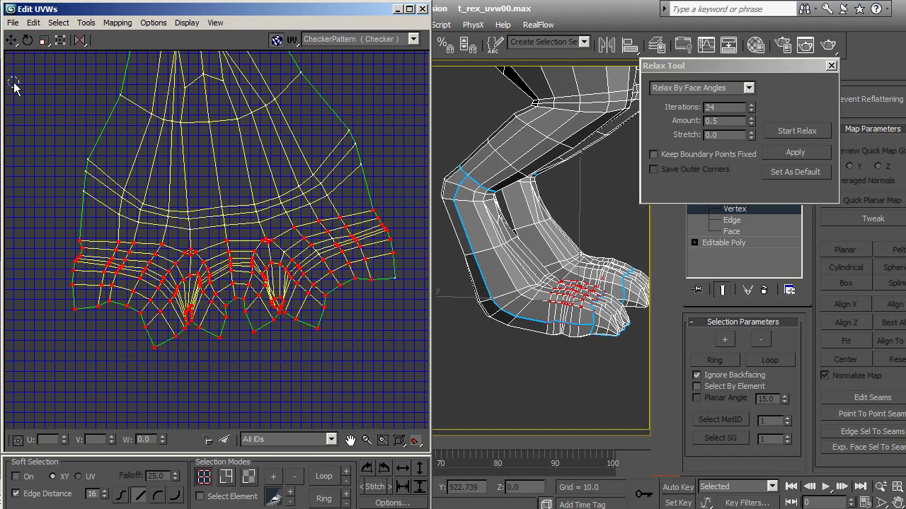
Step: Open and dismiss the selection conversion commands while framing the foot UVs
left_click(59, 23)
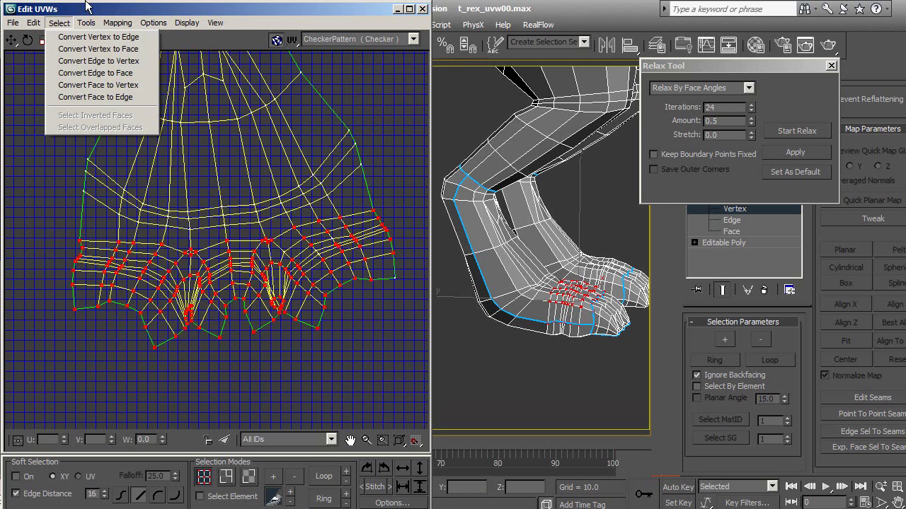
left_click(88, 7)
middle_click_drag(198, 228, 218, 222)
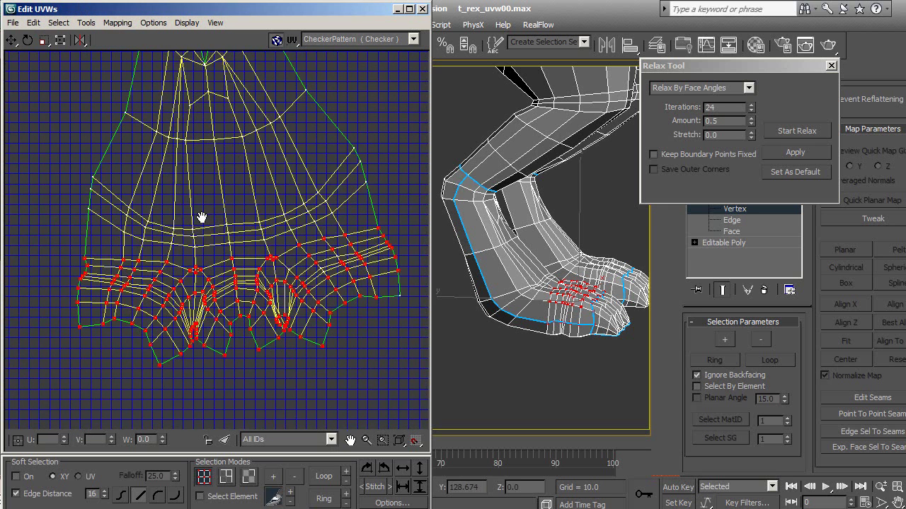
middle_click_drag(309, 344, 301, 309)
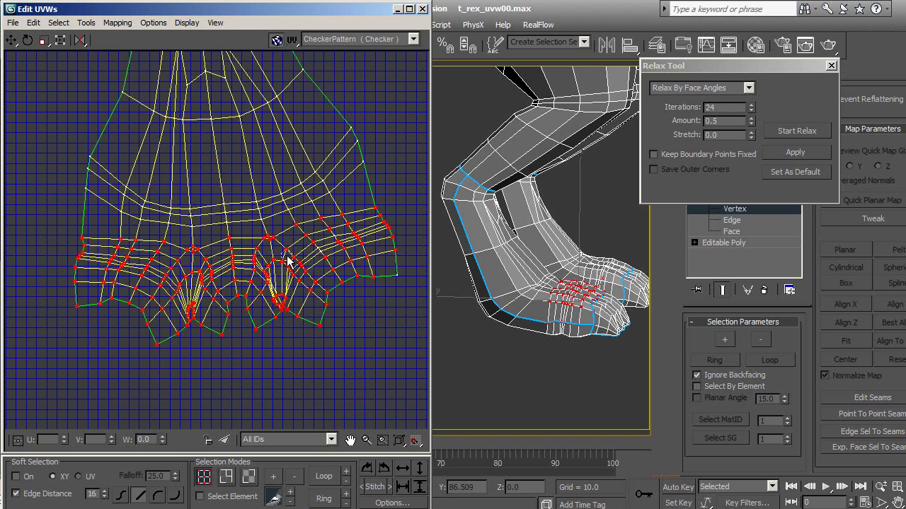
mouse_move(168, 140)
middle_mouse_down()
mouse_move(168, 182)
mouse_move(177, 165)
middle_mouse_up()
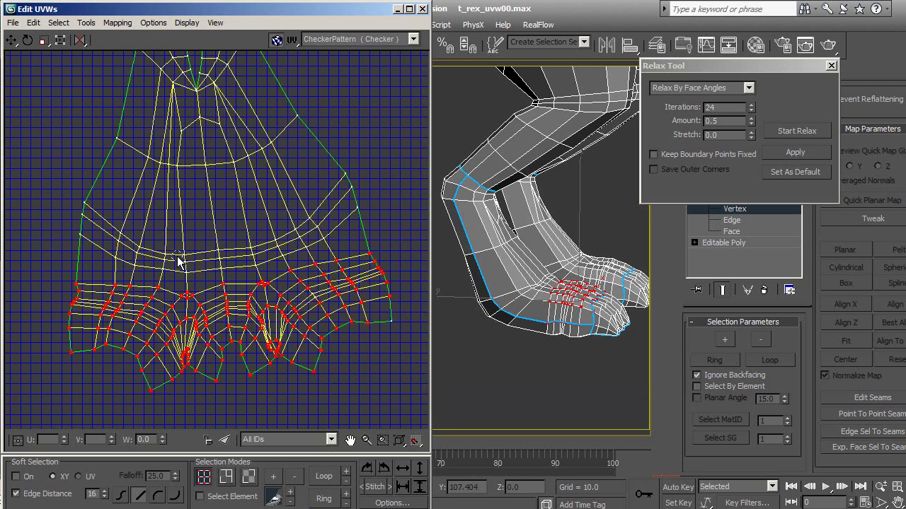
middle_click_drag(178, 259, 172, 166)
middle_click_drag(338, 292, 338, 300)
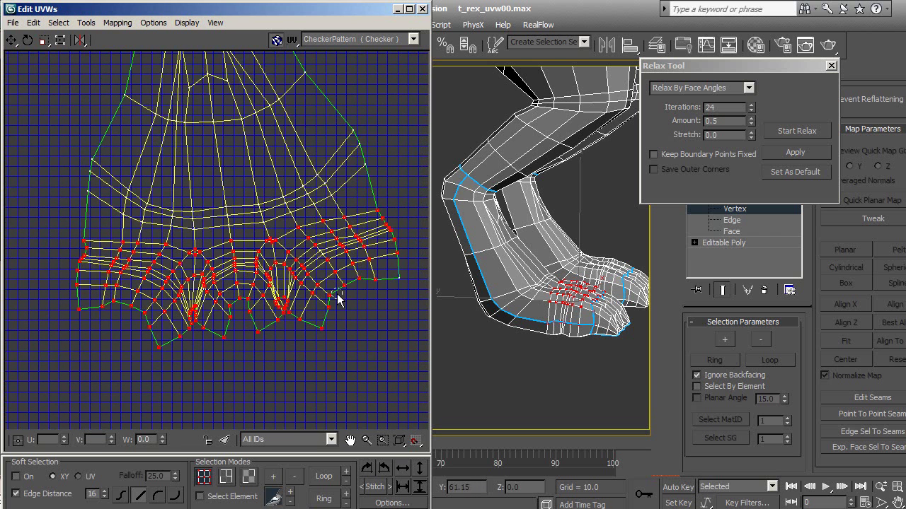
Step: Relax the selected foot vertices using Relax By Face Angles
left_click(749, 87)
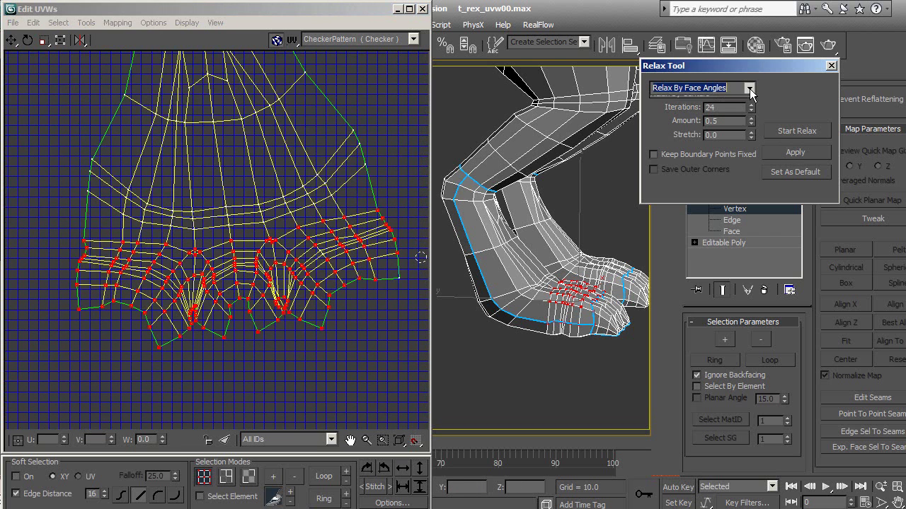
left_click(749, 90)
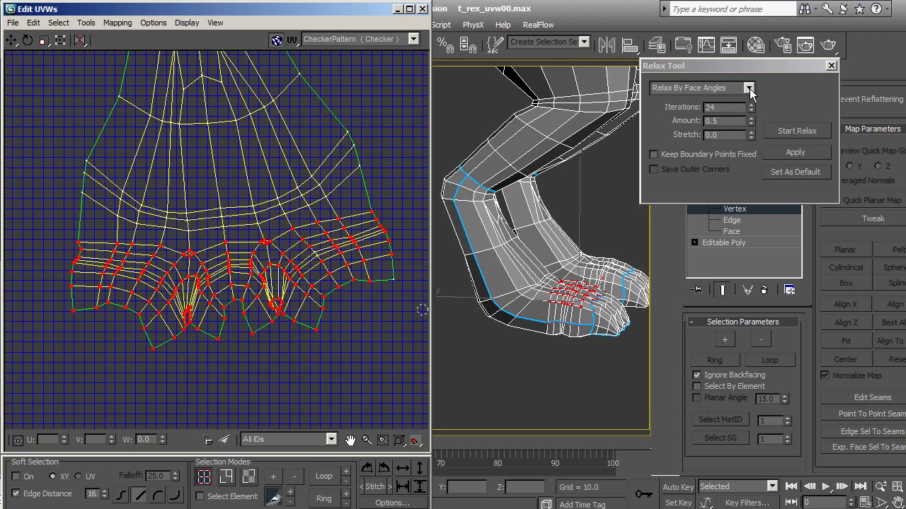
mouse_move(237, 210)
middle_mouse_down()
mouse_move(244, 183)
mouse_move(252, 191)
middle_mouse_up()
mouse_move(289, 234)
middle_mouse_down()
mouse_move(295, 259)
mouse_move(299, 237)
mouse_move(309, 287)
mouse_move(326, 297)
middle_mouse_up()
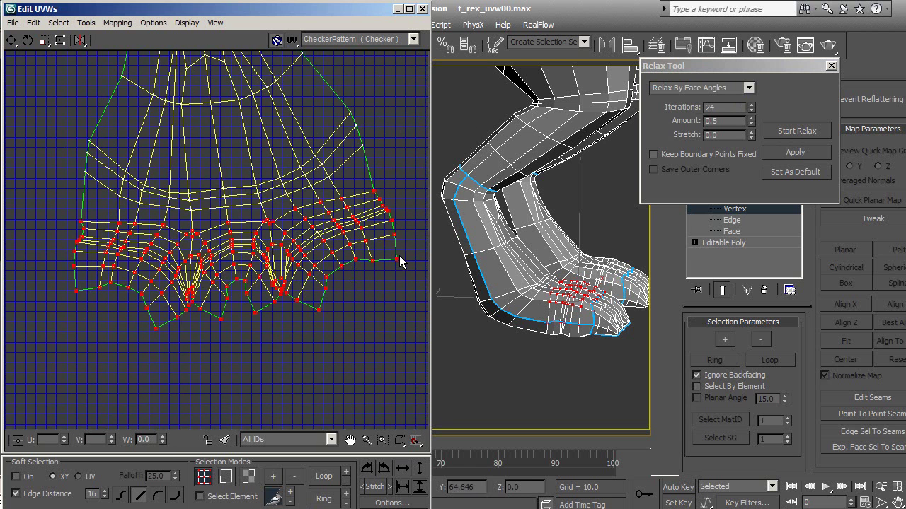
middle_click_drag(371, 293, 361, 302)
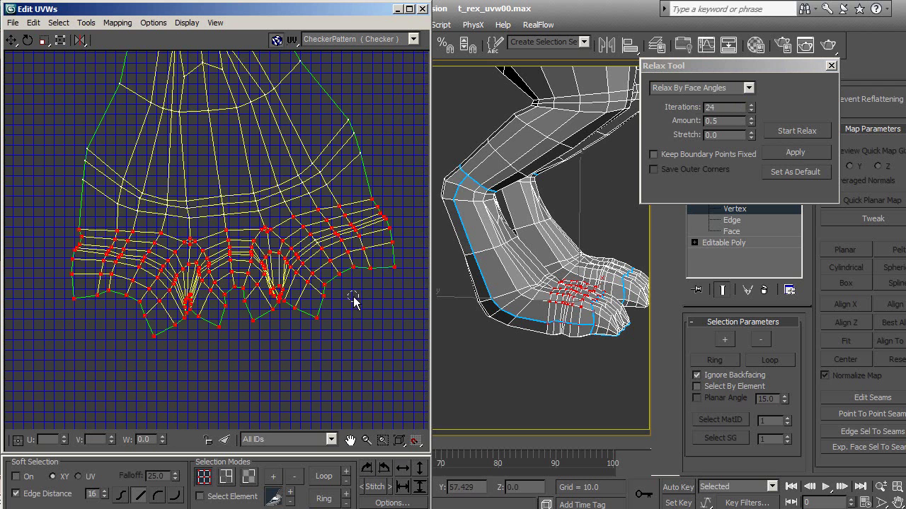
mouse_move(298, 266)
middle_mouse_down()
mouse_move(303, 245)
mouse_move(302, 262)
middle_mouse_up()
scroll(249, 269, "up", 1)
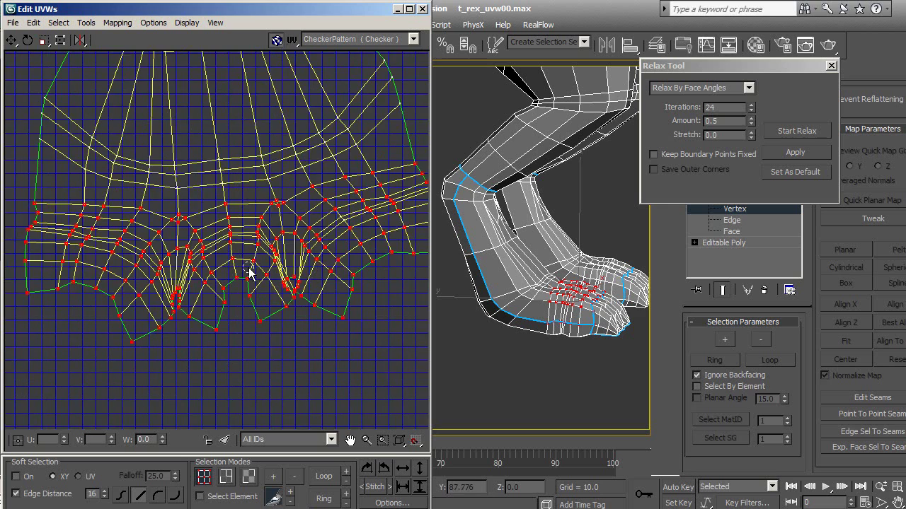
scroll(288, 277, "up", 1)
scroll(294, 270, "down", 2)
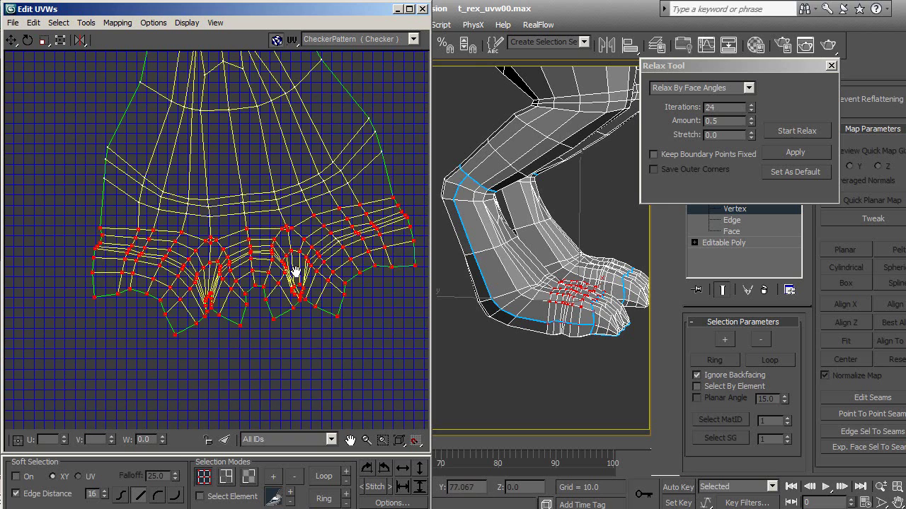
middle_click_drag(271, 276, 260, 279)
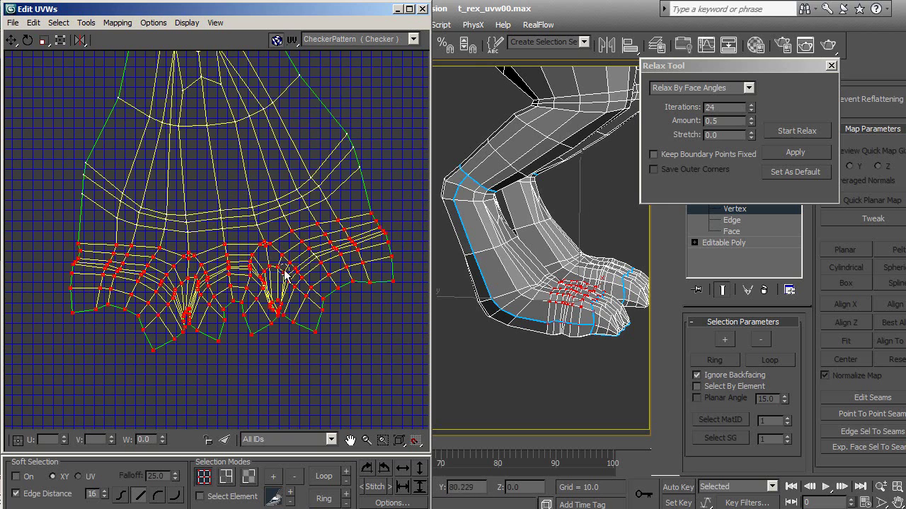
left_click(778, 130)
left_click(778, 130)
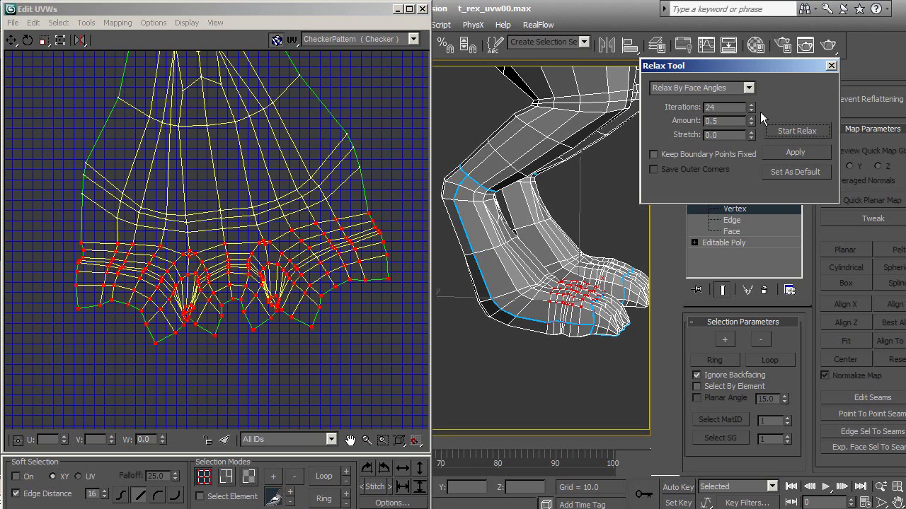
Step: Relax By Edge Angles instead, compare via undo/redo, and clear the selection
left_click(752, 87)
left_click(719, 108)
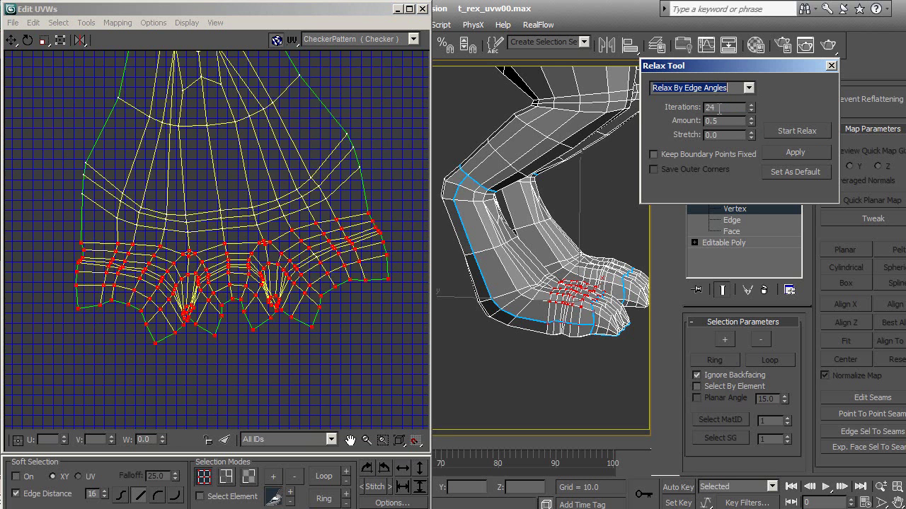
left_click(798, 134)
left_click(801, 134)
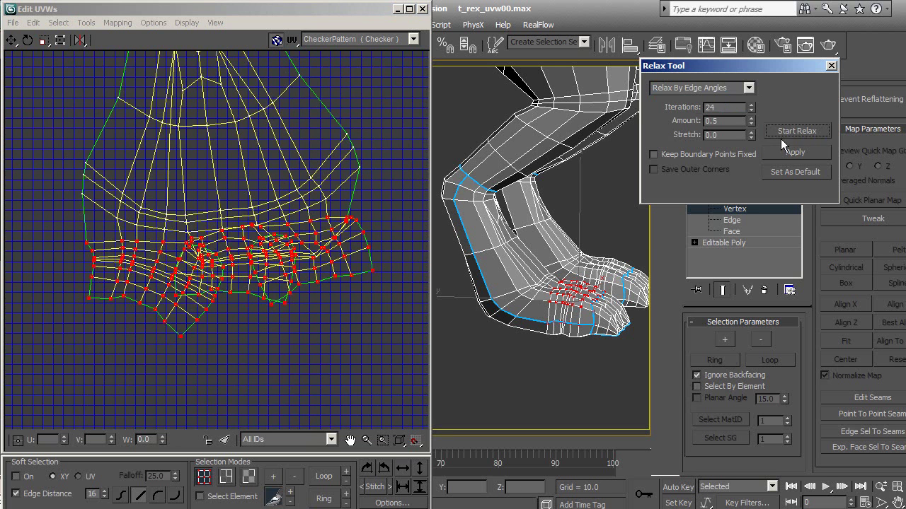
middle_click_drag(180, 230, 185, 233)
key("ctrl+z")
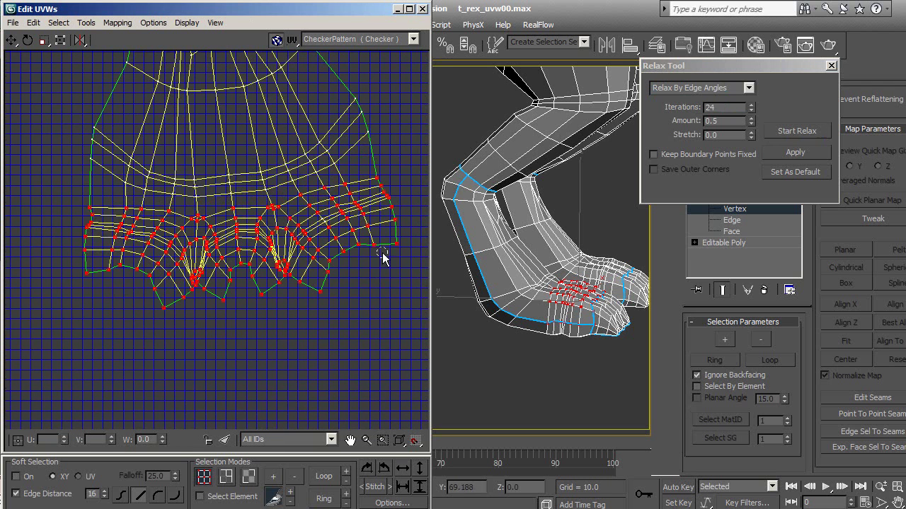
key("ctrl+y")
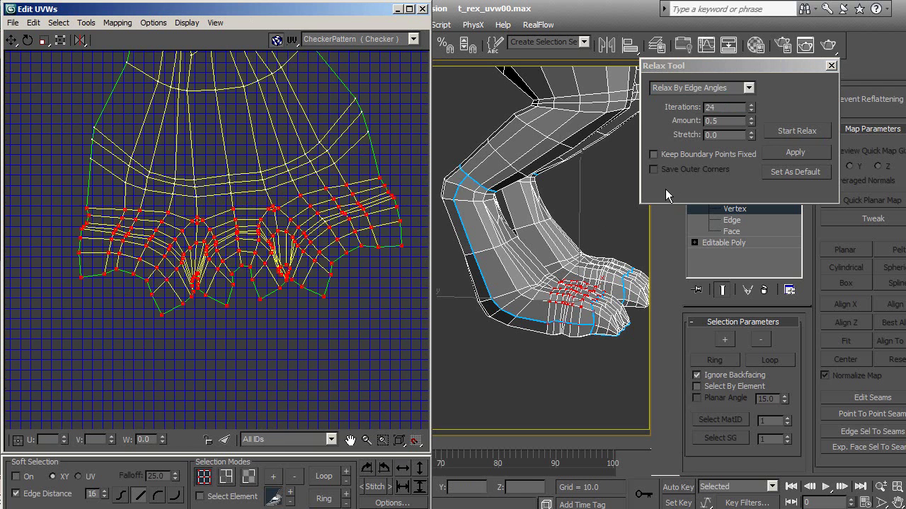
middle_click_drag(313, 283, 316, 266)
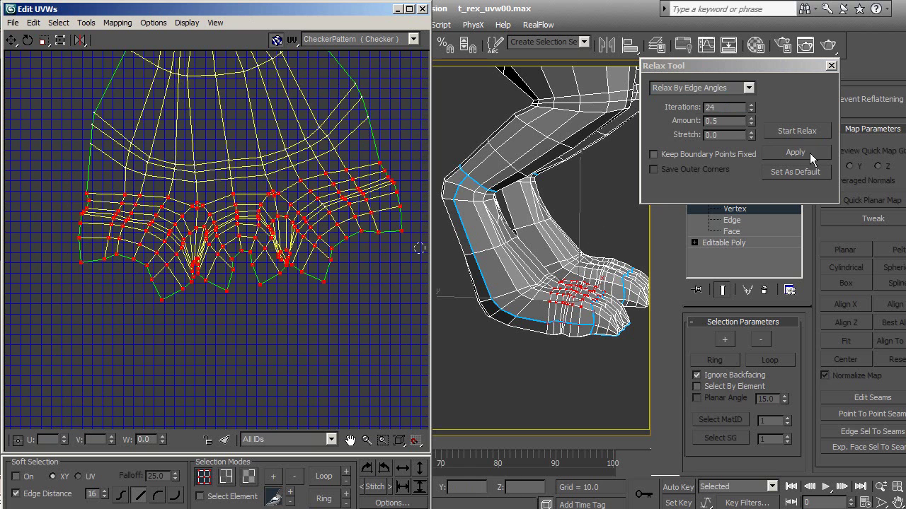
left_click(285, 328)
Step: Select the vertex ring around the pinched toe and undo a trial relax
scroll(325, 316, "up", 5)
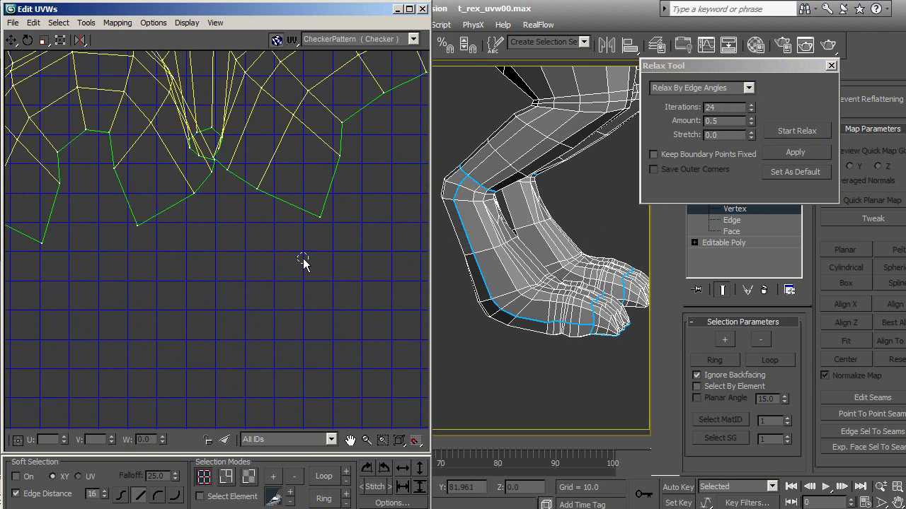
middle_click_drag(304, 259, 333, 378)
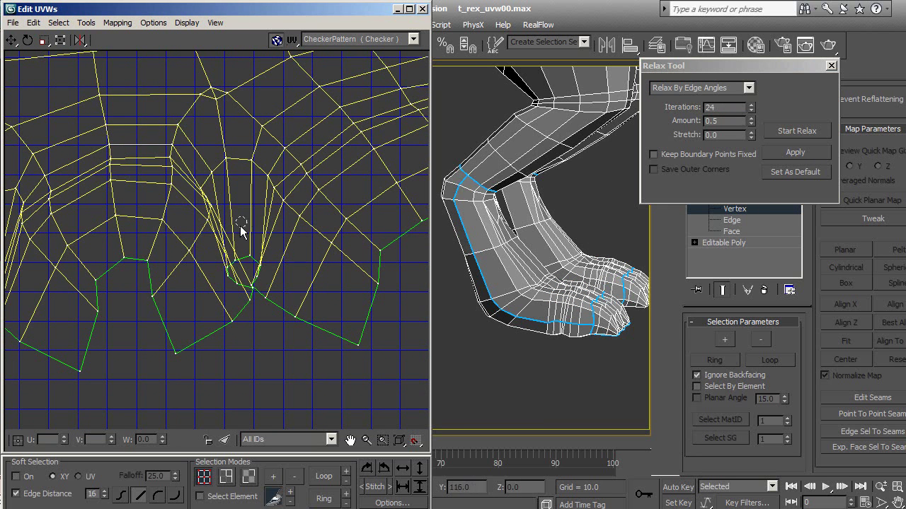
left_click_drag(224, 253, 264, 290)
left_click(779, 130)
left_click(782, 131)
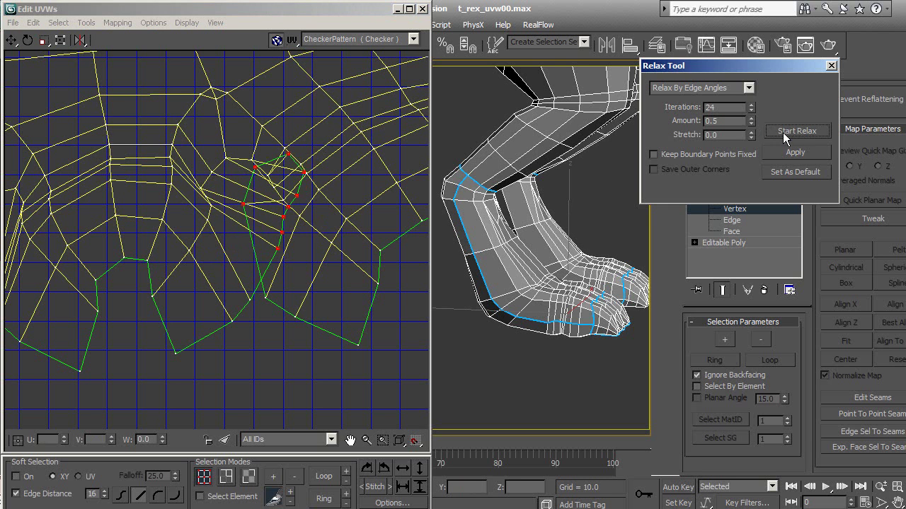
key("ctrl+z")
key("ctrl+z")
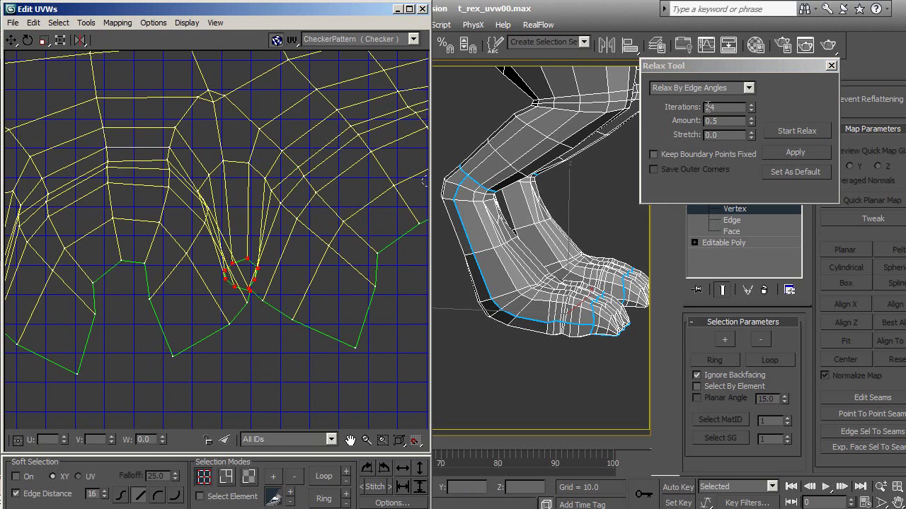
Step: Relax the toe vertex ring By Centers into a rounded arch
left_click(749, 88)
left_click(697, 118)
left_click(811, 133)
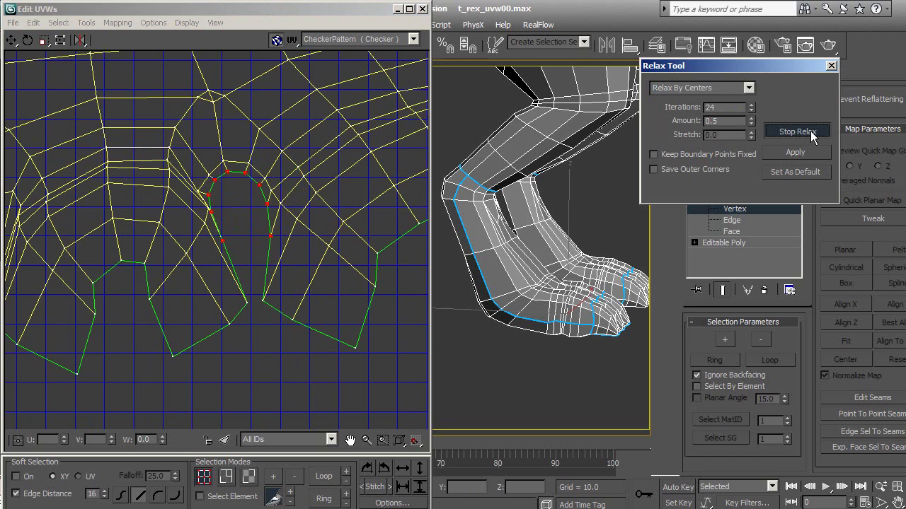
left_click(811, 134)
mouse_move(281, 247)
middle_mouse_down()
mouse_move(336, 230)
mouse_move(315, 269)
middle_mouse_up()
left_click_drag(203, 283, 237, 267)
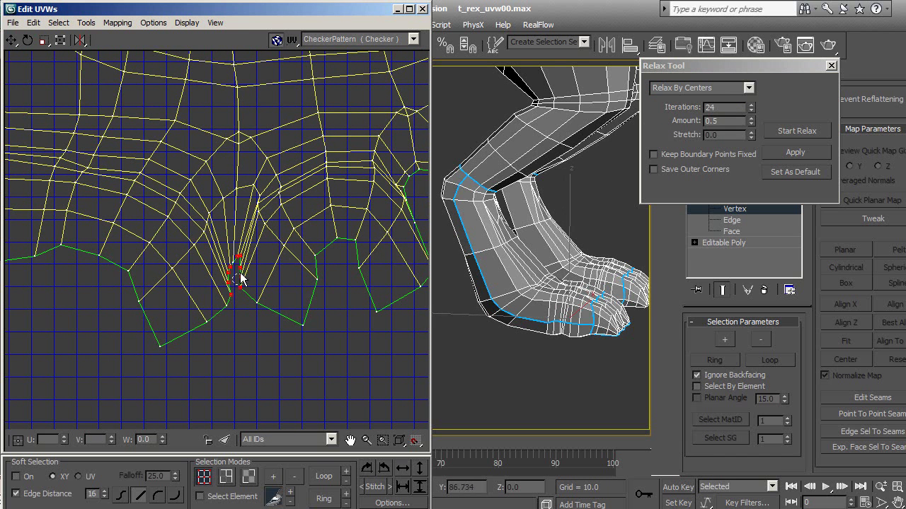
left_click(808, 134)
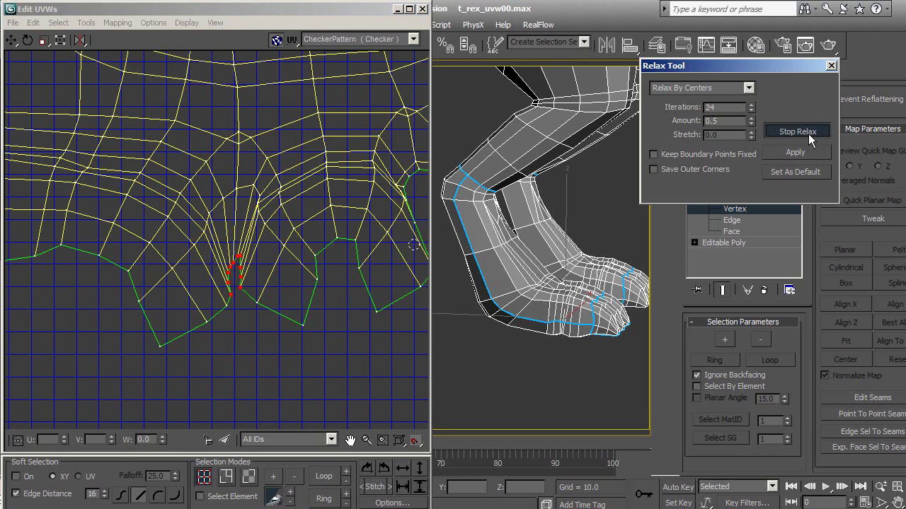
Step: Select the seam and toe-loop vertices surrounding the new arch
middle_click_drag(308, 269, 226, 275)
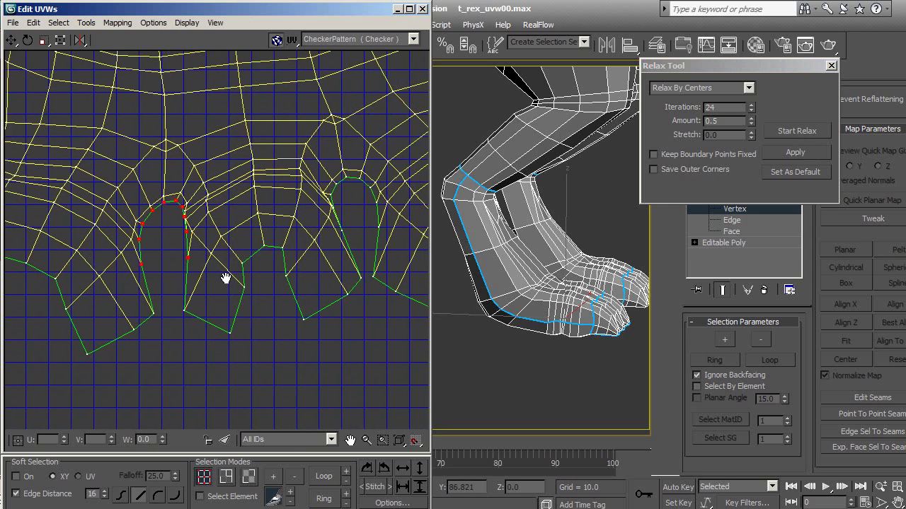
middle_click_drag(302, 257, 203, 279)
scroll(265, 234, "up", 2)
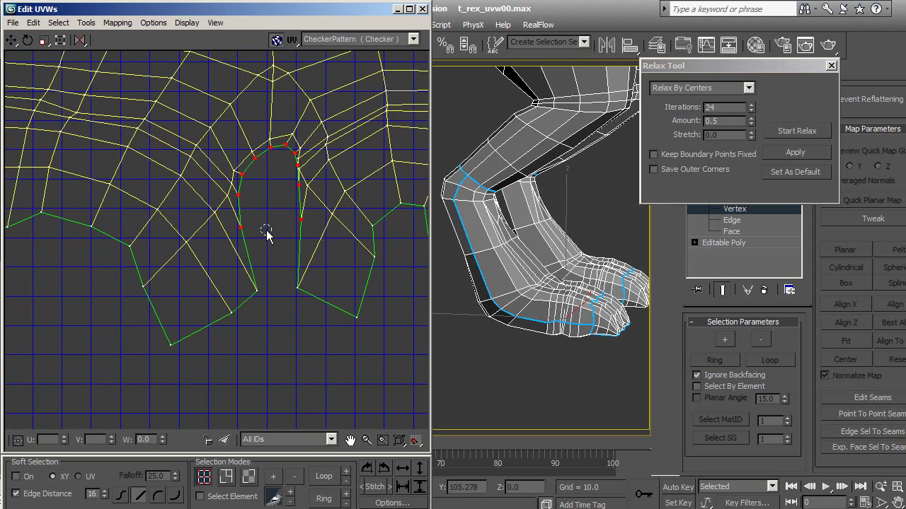
middle_click_drag(265, 234, 203, 343)
left_click(141, 395, "ctrl")
left_click(325, 366, "ctrl")
left_click(342, 305, "ctrl")
left_click(300, 263, "ctrl")
left_click(276, 234, "ctrl")
mouse_move(265, 191)
left_mouse_down()
mouse_move(233, 191)
mouse_move(202, 223)
mouse_move(179, 273)
mouse_move(128, 316)
left_mouse_up()
left_click(113, 334, "ctrl")
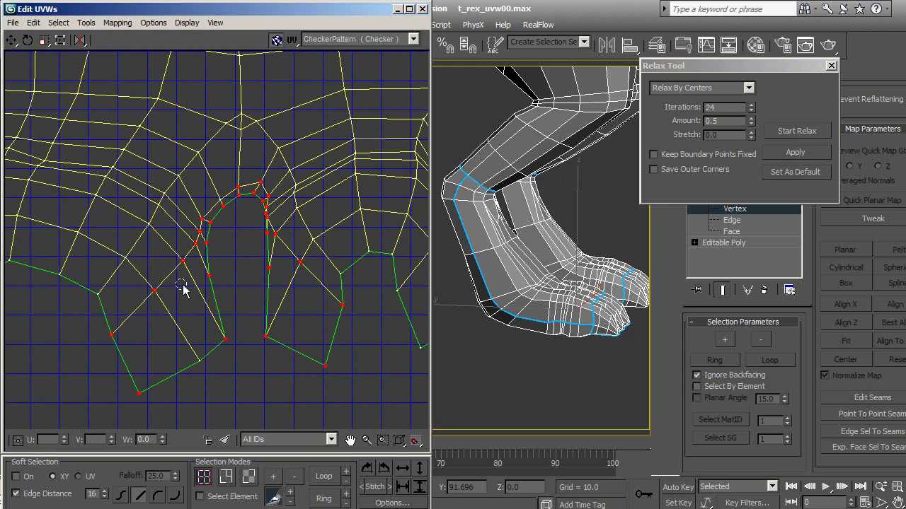
mouse_move(265, 299)
middle_mouse_down()
mouse_move(258, 248)
mouse_move(252, 263)
middle_mouse_up()
scroll(261, 258, "down", 1)
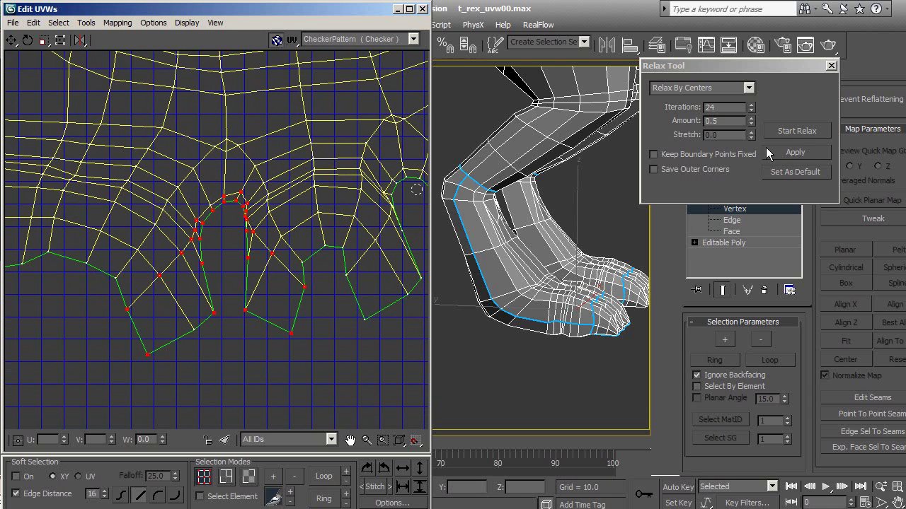
left_click(748, 88)
Step: Relax the selected toe-gap vertices By Face Angles
left_click(700, 101)
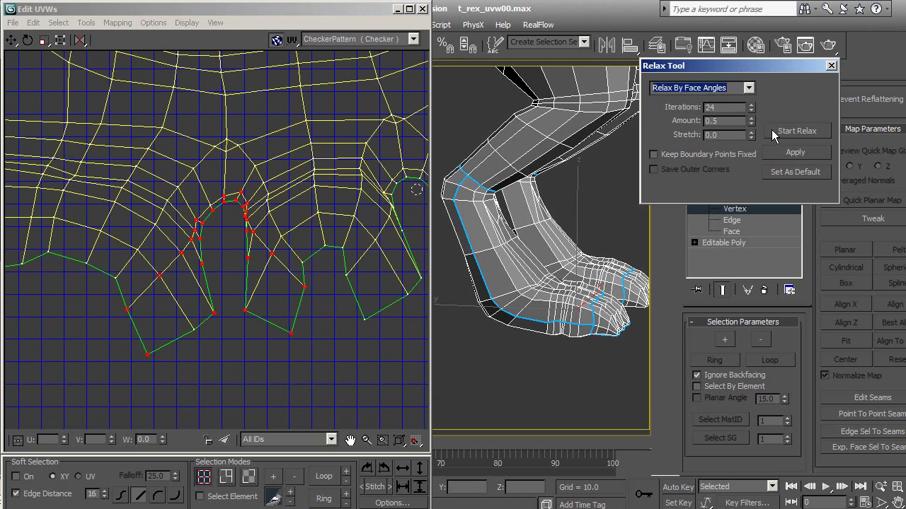
left_click(775, 131)
left_click(776, 131)
Step: Select the right toe loop vertices and relax them into a narrow cusp
mouse_move(340, 240)
middle_mouse_down()
mouse_move(181, 239)
mouse_move(370, 229)
mouse_move(257, 269)
mouse_move(303, 262)
mouse_move(204, 280)
middle_mouse_up()
left_click(228, 366)
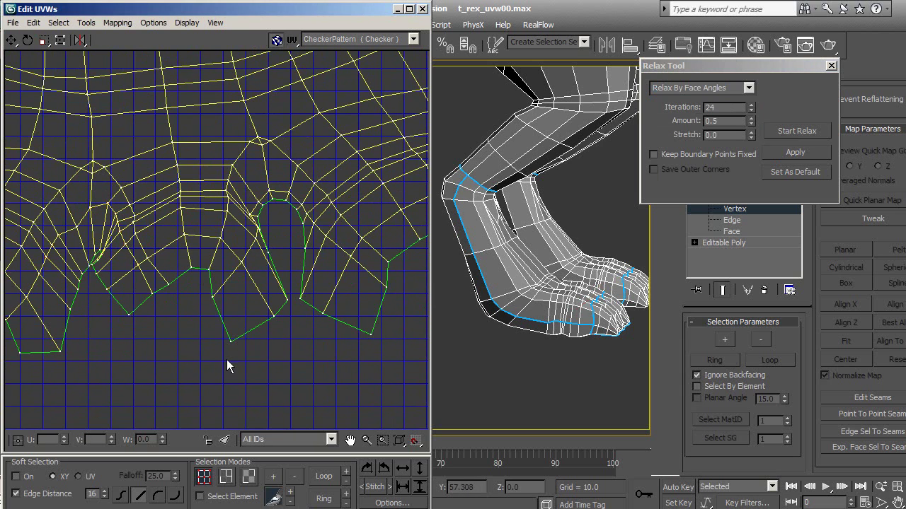
left_click_drag(278, 314, 211, 358)
left_click(288, 300, "ctrl")
mouse_move(220, 305)
left_mouse_down()
mouse_move(259, 237)
mouse_move(257, 193)
mouse_move(388, 289)
mouse_move(299, 215)
mouse_move(309, 242)
left_mouse_up()
left_click_drag(316, 313, 372, 344)
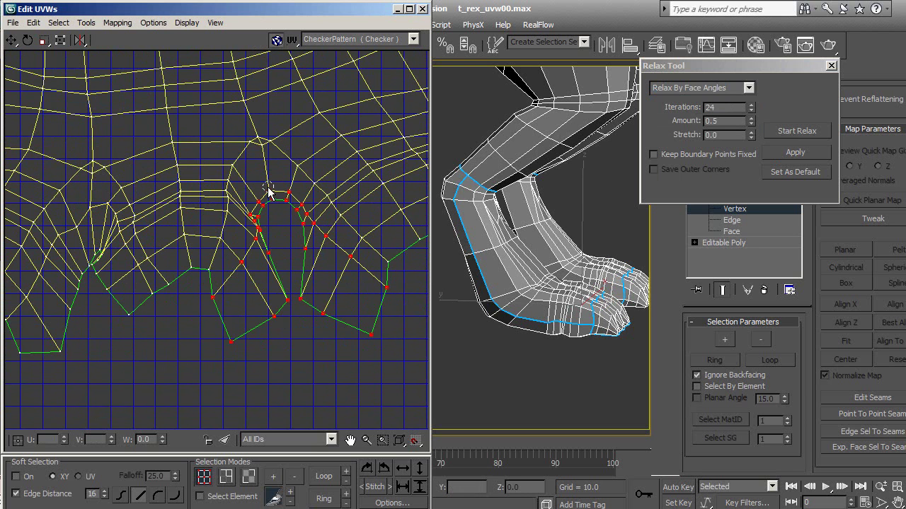
left_click(793, 131)
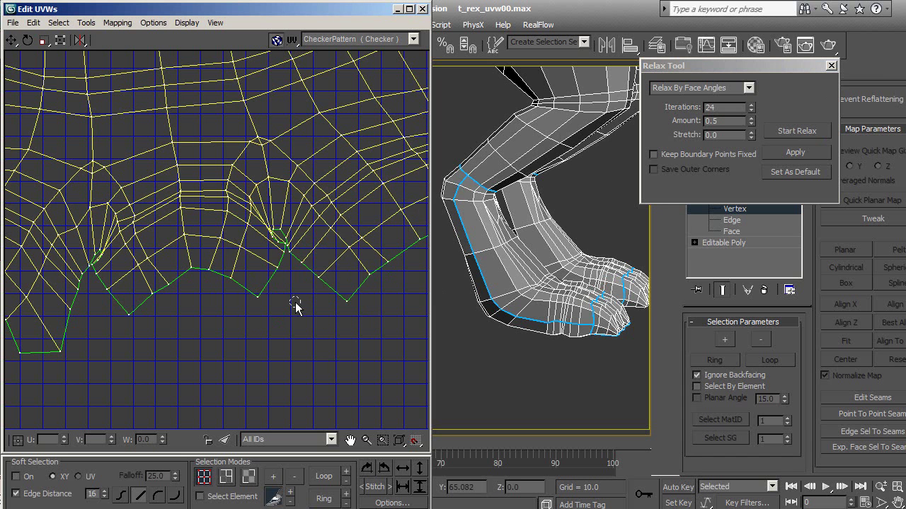
Step: Zoom in on the left seam cusp
scroll(176, 314, "up", 3)
middle_click_drag(115, 299, 219, 264)
scroll(219, 263, "up", 1)
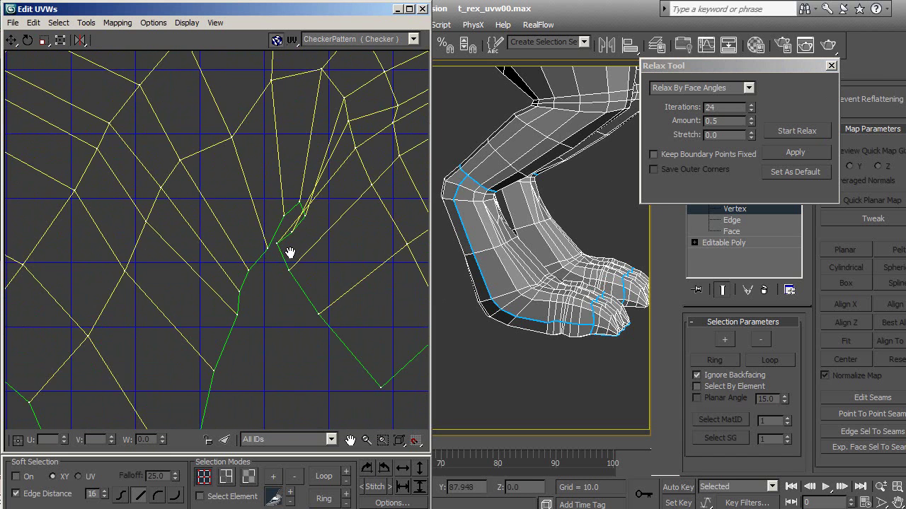
scroll(289, 252, "up", 1)
scroll(316, 168, "up", 1)
scroll(316, 167, "up", 1)
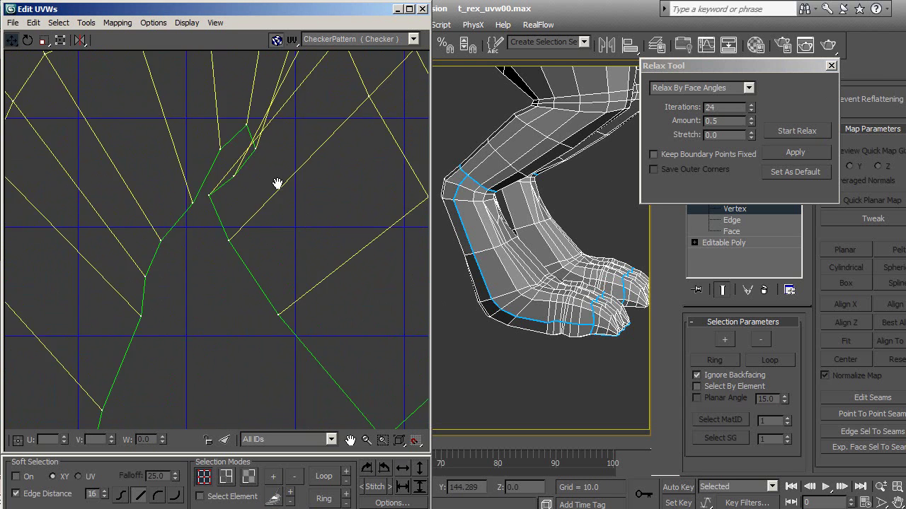
scroll(283, 205, "up", 1)
Step: Drag the tangled cusp vertex right and straighten the top seam vertex
left_click_drag(296, 235, 297, 241)
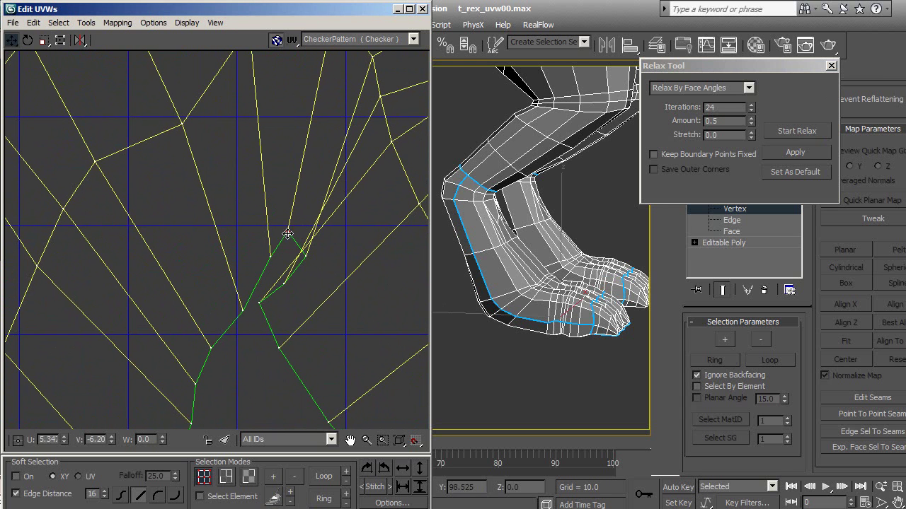
left_click_drag(262, 305, 281, 299)
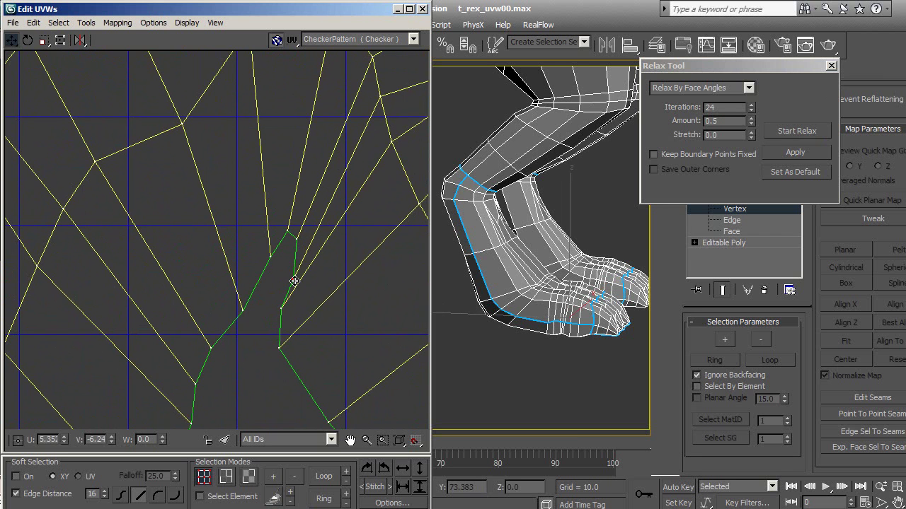
left_click_drag(297, 240, 293, 241)
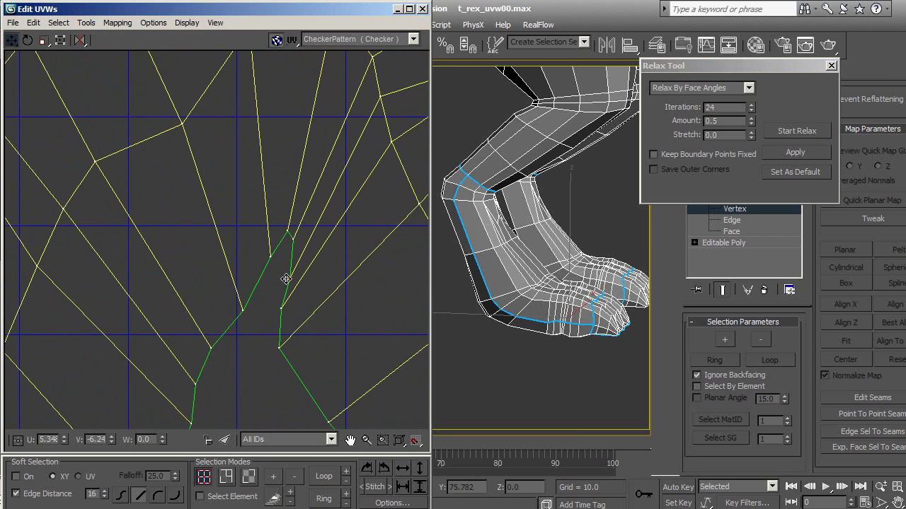
scroll(309, 297, "down", 2)
scroll(209, 307, "down", 2)
scroll(210, 307, "down", 2)
scroll(230, 315, "up", 1)
scroll(283, 299, "up", 2)
scroll(295, 297, "up", 2)
scroll(304, 297, "up", 1)
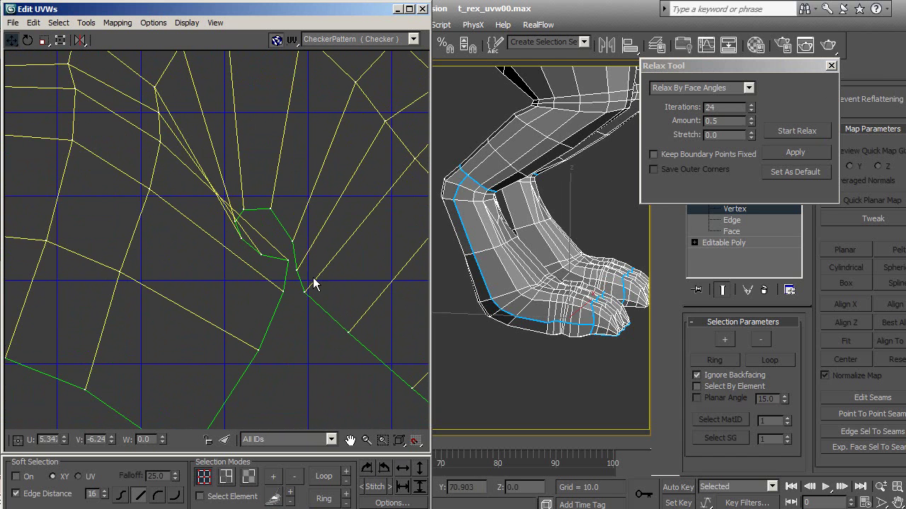
Step: Move the next seam vertex up and left so its edges no longer cross
left_click_drag(263, 249, 280, 245)
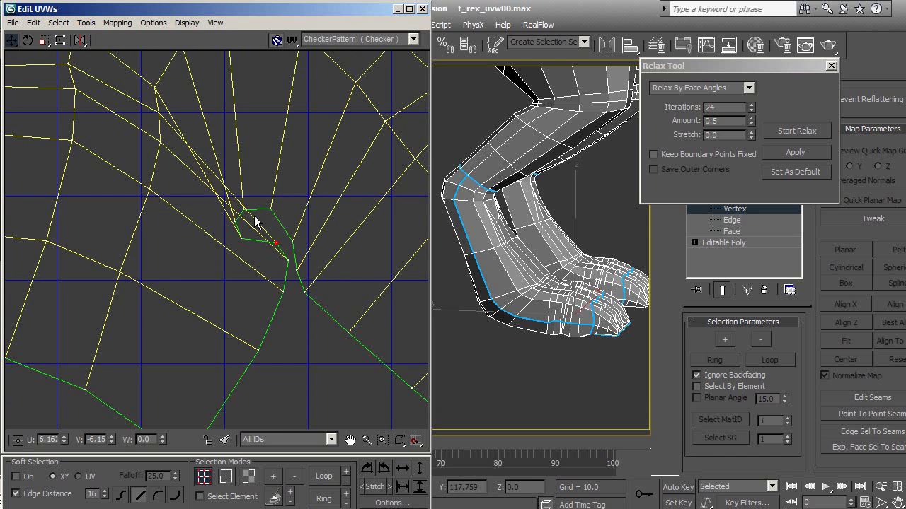
mouse_move(267, 206)
left_mouse_down()
mouse_move(276, 204)
mouse_move(265, 203)
left_mouse_up()
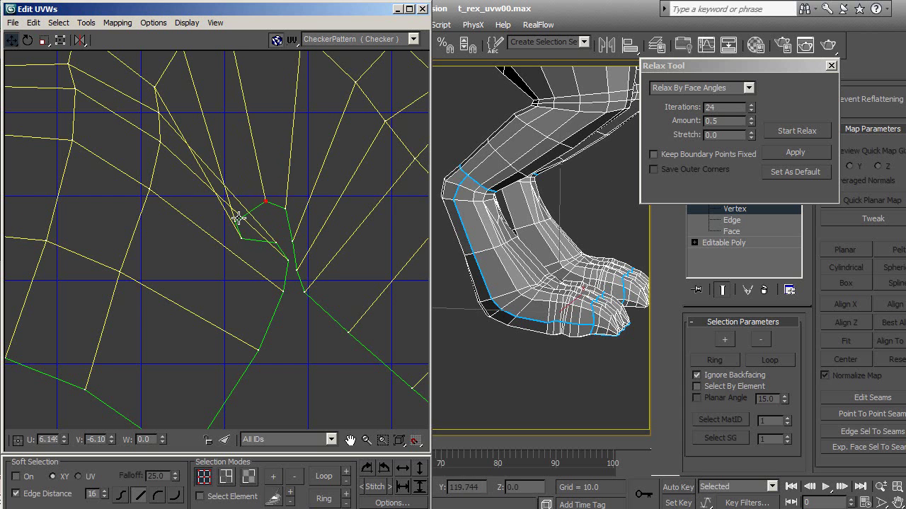
mouse_move(234, 229)
left_mouse_down()
mouse_move(237, 249)
mouse_move(261, 214)
left_mouse_up()
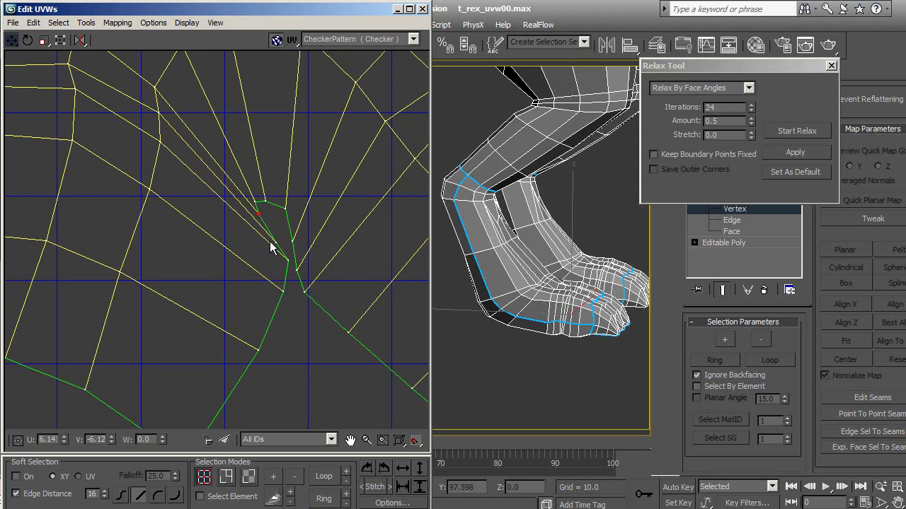
mouse_move(285, 261)
left_mouse_down()
mouse_move(270, 259)
mouse_move(263, 234)
mouse_move(264, 206)
mouse_move(276, 206)
left_mouse_up()
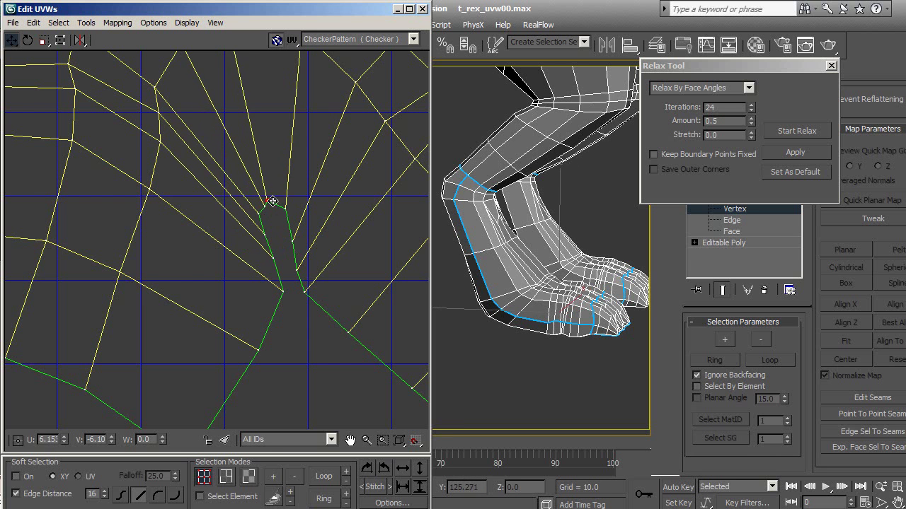
scroll(277, 240, "down", 3)
scroll(276, 255, "down", 3)
middle_click_drag(234, 283, 187, 302)
scroll(228, 301, "down", 2)
scroll(348, 313, "up", 1)
scroll(304, 309, "up", 2)
scroll(304, 303, "up", 3)
scroll(353, 257, "up", 2)
scroll(307, 222, "up", 2)
scroll(293, 277, "up", 2)
scroll(297, 249, "up", 2)
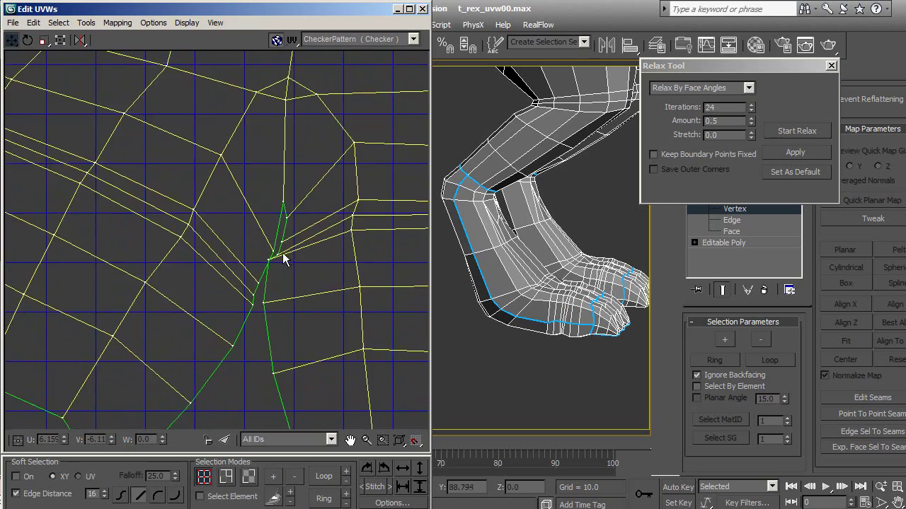
Step: Nudge the vertex where seam and inner edges meet, then shift another seam vertex
left_click(272, 238)
left_click_drag(270, 261, 277, 265)
left_click(264, 303)
scroll(242, 299, "down", 3)
scroll(283, 290, "up", 4)
middle_click_drag(287, 285, 290, 256)
mouse_move(314, 267)
left_mouse_down()
mouse_move(309, 251)
mouse_move(317, 276)
left_mouse_up()
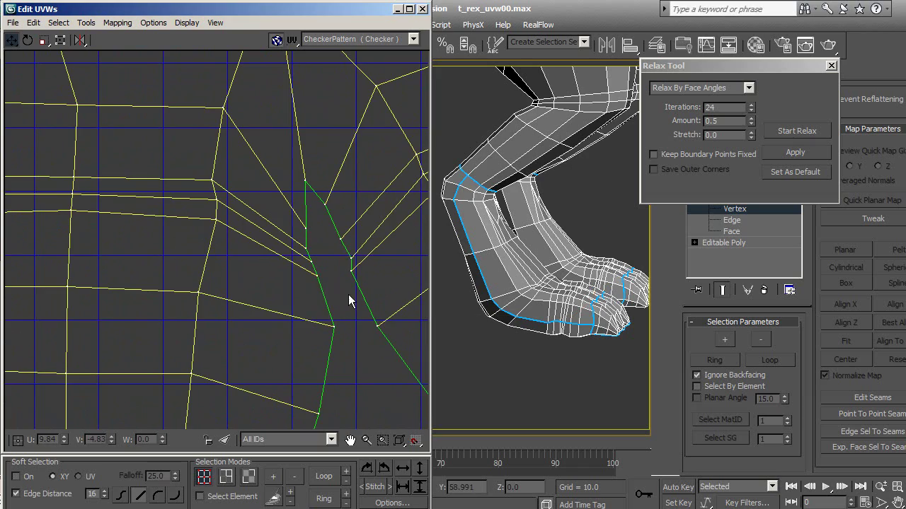
scroll(347, 297, "down", 4)
Step: Pull the vertex between the two top flaps upward
scroll(325, 280, "down", 3)
scroll(307, 262, "down", 3)
middle_click_drag(307, 260, 313, 283)
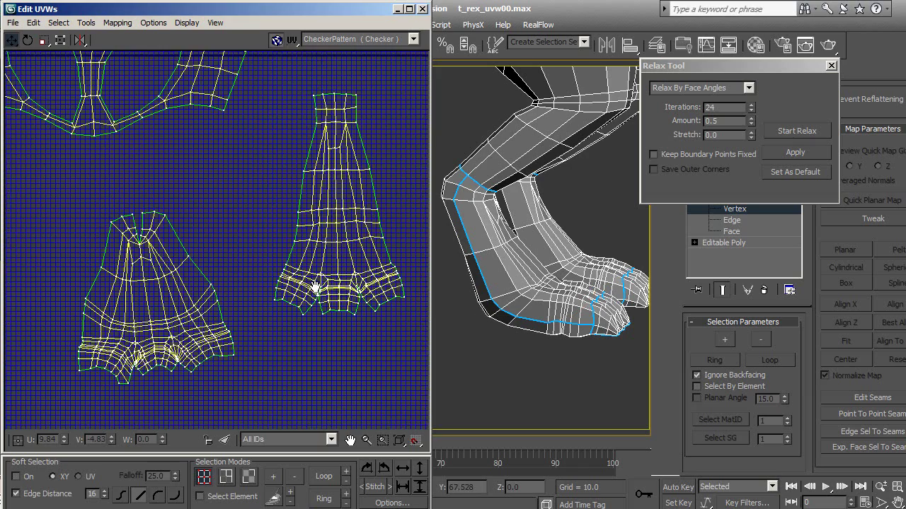
scroll(223, 303, "up", 3)
scroll(221, 238, "up", 3)
scroll(221, 237, "up", 2)
scroll(226, 243, "up", 1)
left_click_drag(273, 297, 270, 265)
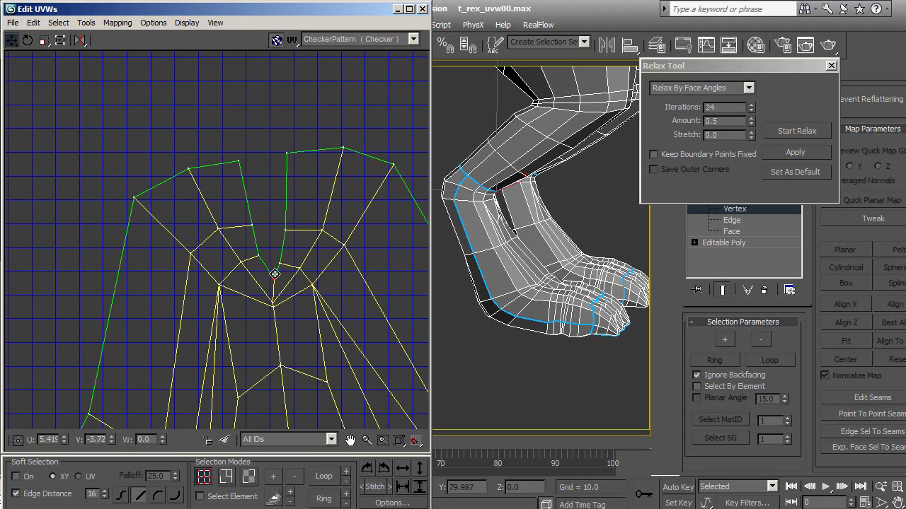
left_click(271, 296)
left_click(272, 303)
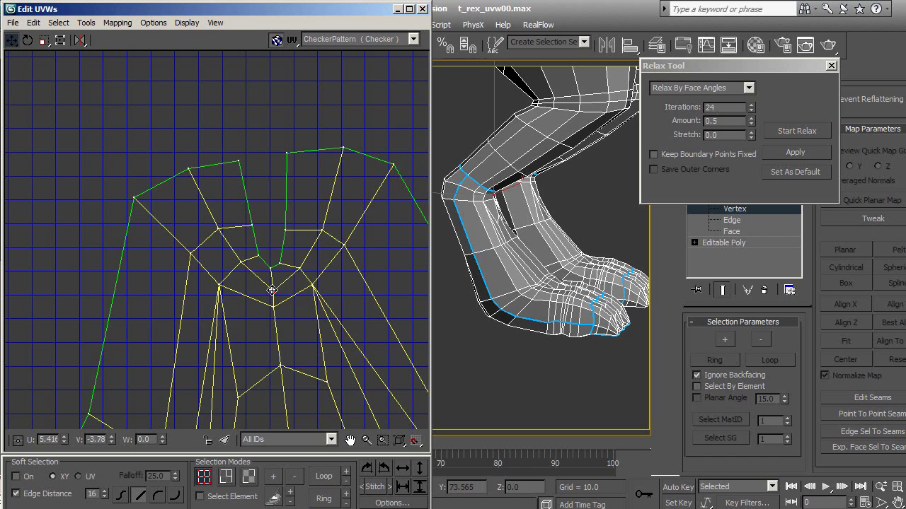
scroll(260, 291, "down", 3)
scroll(254, 242, "up", 2)
scroll(252, 298, "up", 1)
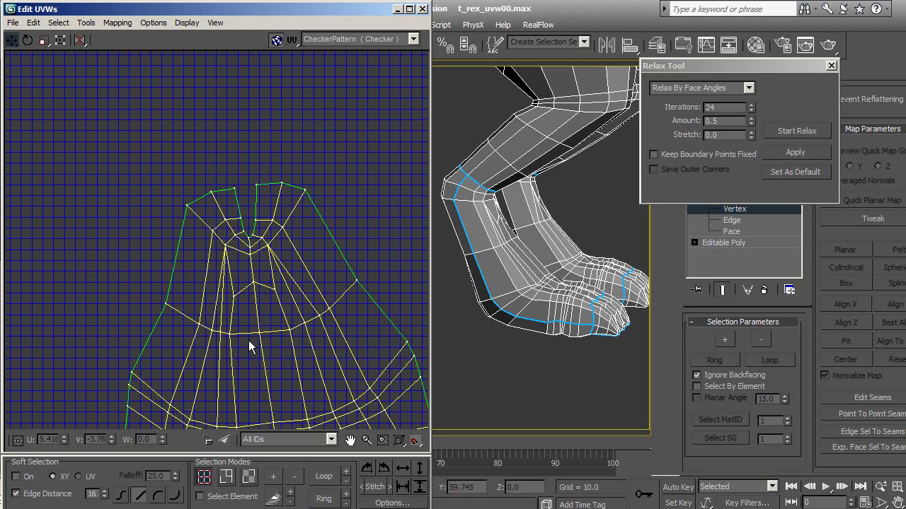
Step: In Face mode, select both top flaps and the faces between and below them
left_click(249, 478)
mouse_move(213, 172)
left_mouse_down()
mouse_move(215, 204)
mouse_move(239, 213)
left_mouse_up()
left_click_drag(266, 162, 287, 205, "ctrl")
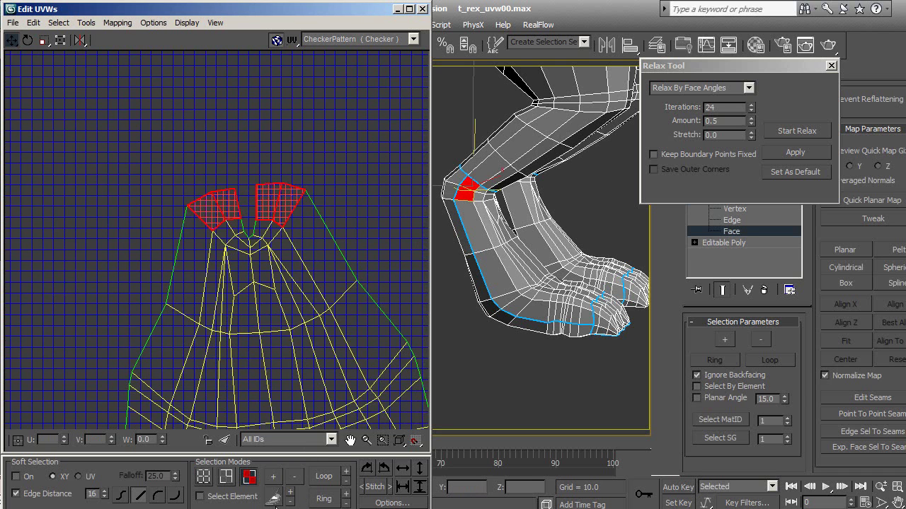
left_click(236, 215, "ctrl")
left_click(234, 230, "ctrl")
left_click(247, 244, "ctrl")
left_click(267, 234, "ctrl")
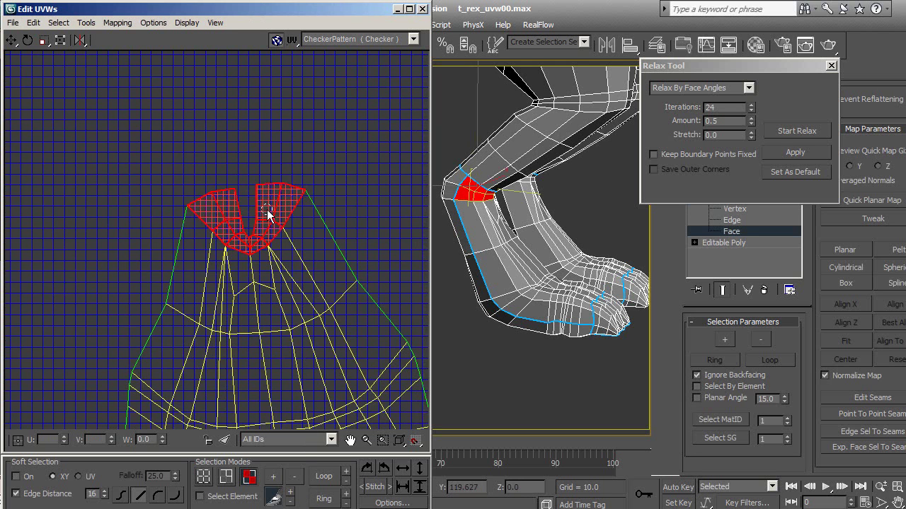
Step: Relax the flap faces by Face Angles, try Edge Angles, then Face Angles again
left_click(785, 129)
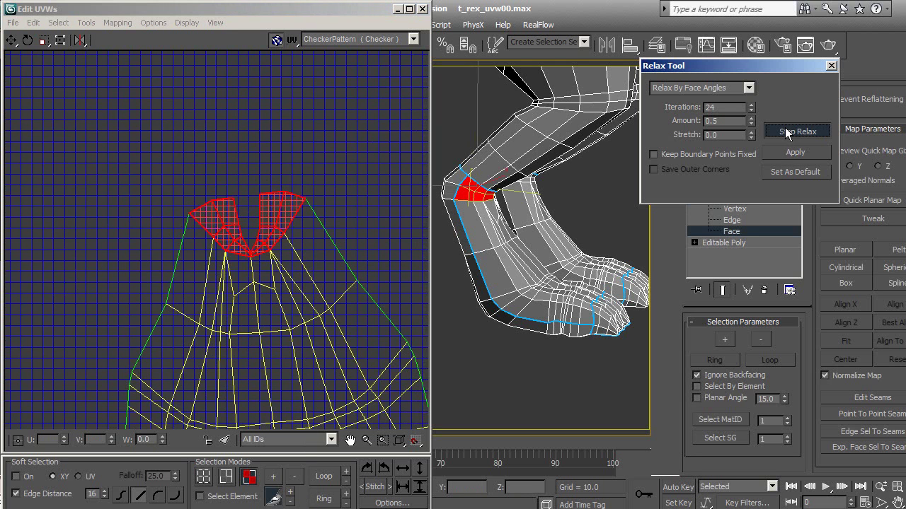
left_click(788, 133)
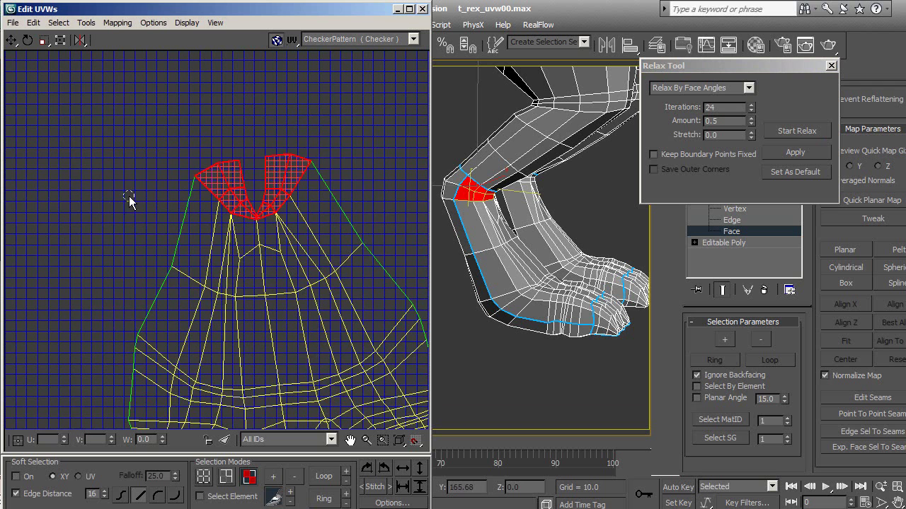
left_click(748, 88)
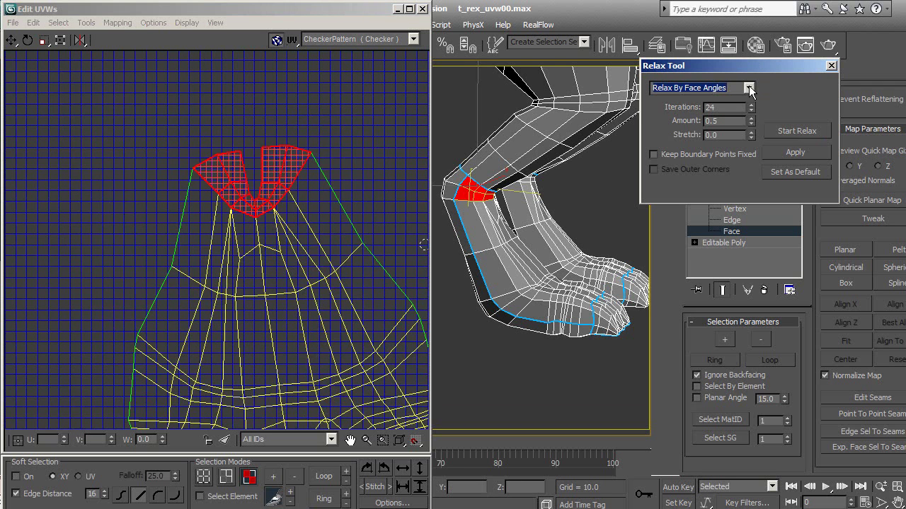
left_click(690, 106)
left_click(781, 132)
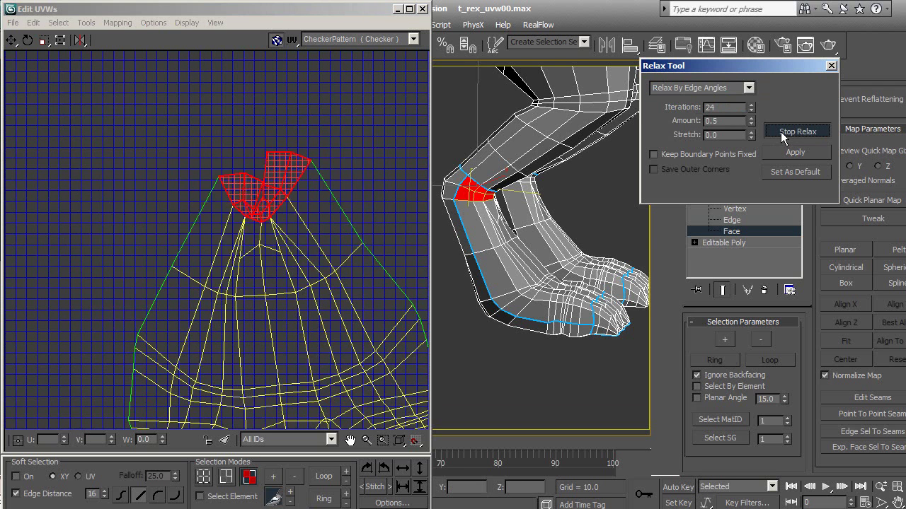
left_click(781, 131)
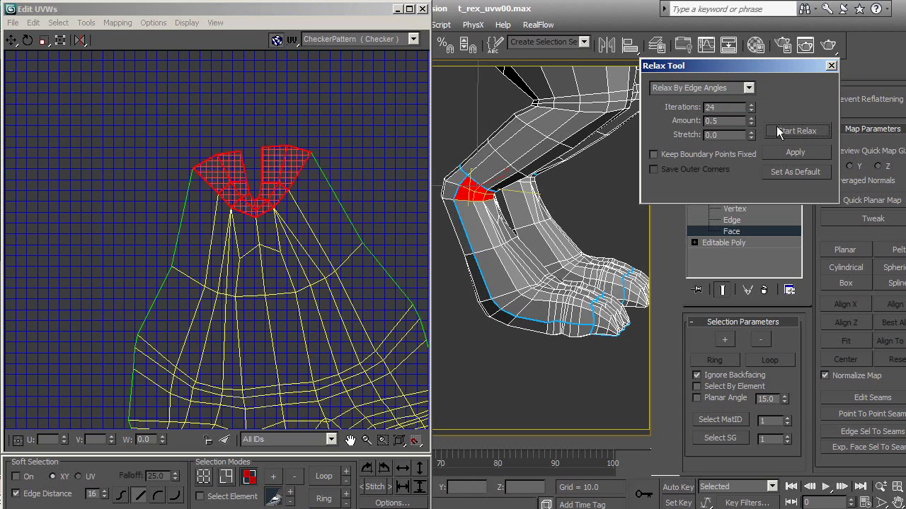
left_click(732, 88)
left_click(727, 101)
left_click(790, 128)
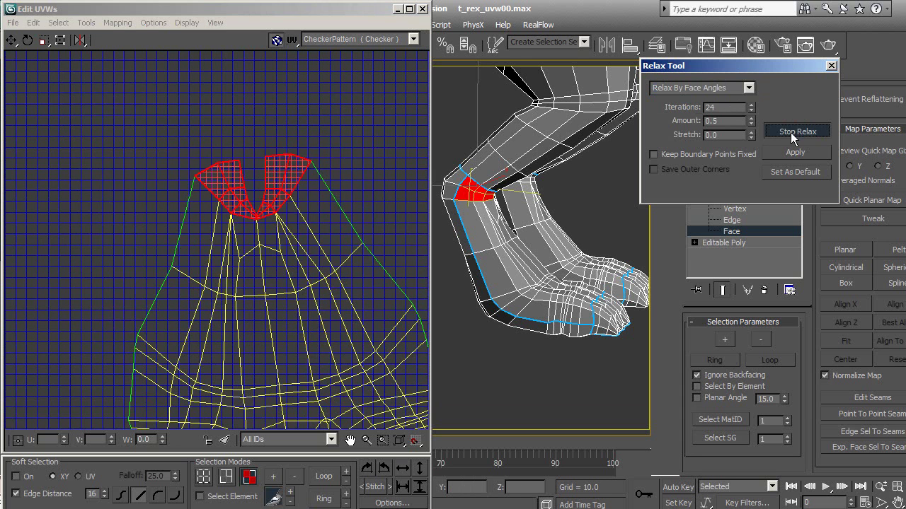
left_click(791, 132)
Step: Inspect the relaxed flaps and clear the face selection
middle_click_drag(186, 237, 139, 196)
scroll(259, 257, "down", 2)
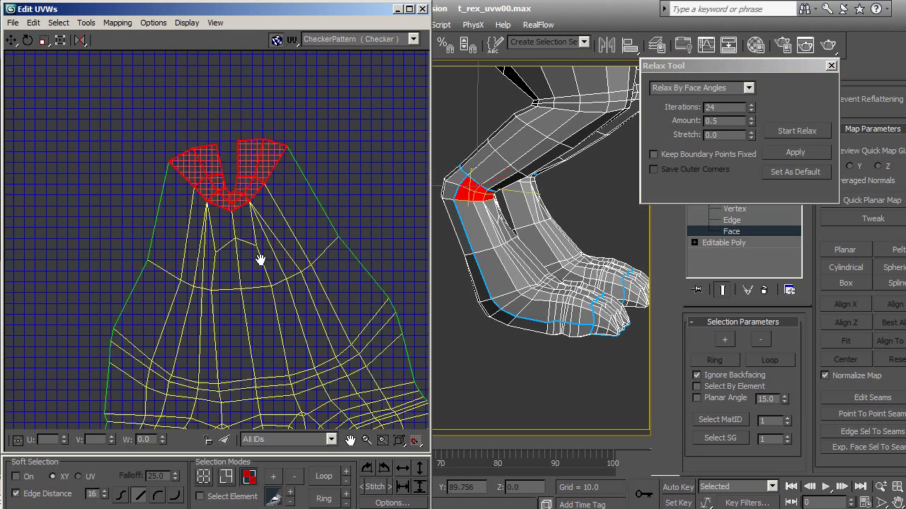
left_click(265, 259)
left_click(373, 185)
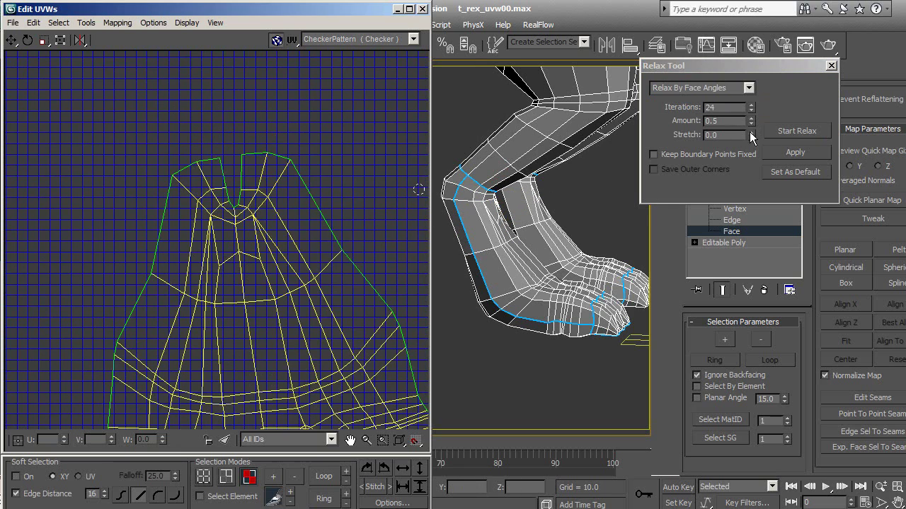
scroll(224, 264, "down", 1)
Step: With Select Element on, move the leg-strip island next to the foot island
scroll(221, 258, "down", 2)
middle_click_drag(251, 279, 212, 289)
left_click(177, 296)
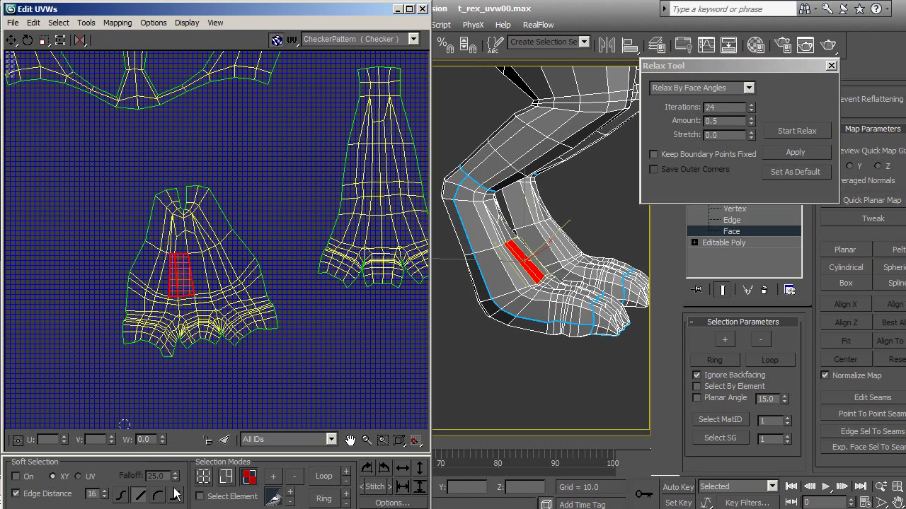
left_click(200, 497)
left_click(247, 290)
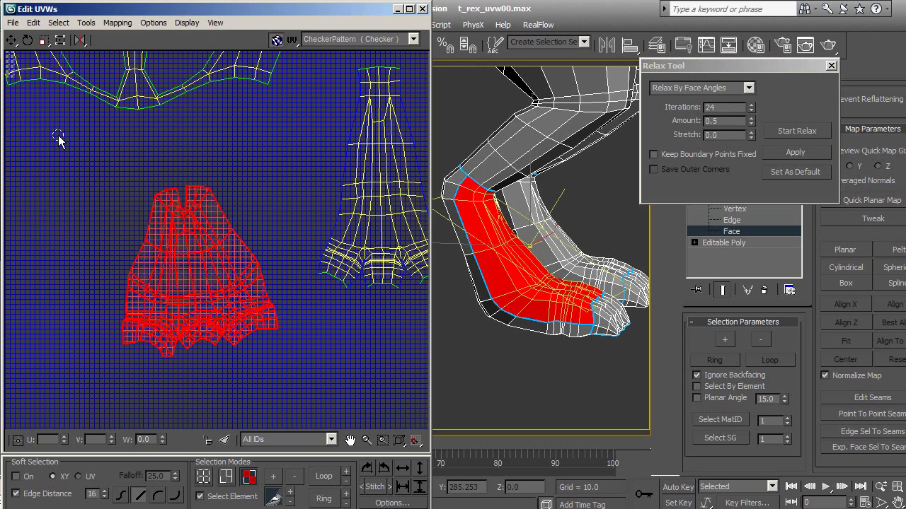
left_click(12, 40)
left_click(365, 169)
left_click_drag(366, 170, 275, 226)
Step: Rotate the foot island upright and move it right over the strip
left_click(28, 41)
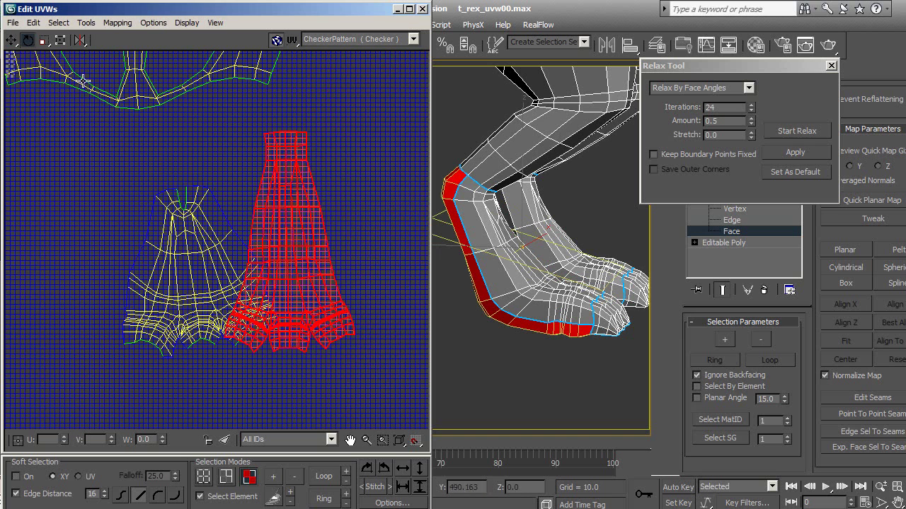
left_click(233, 123)
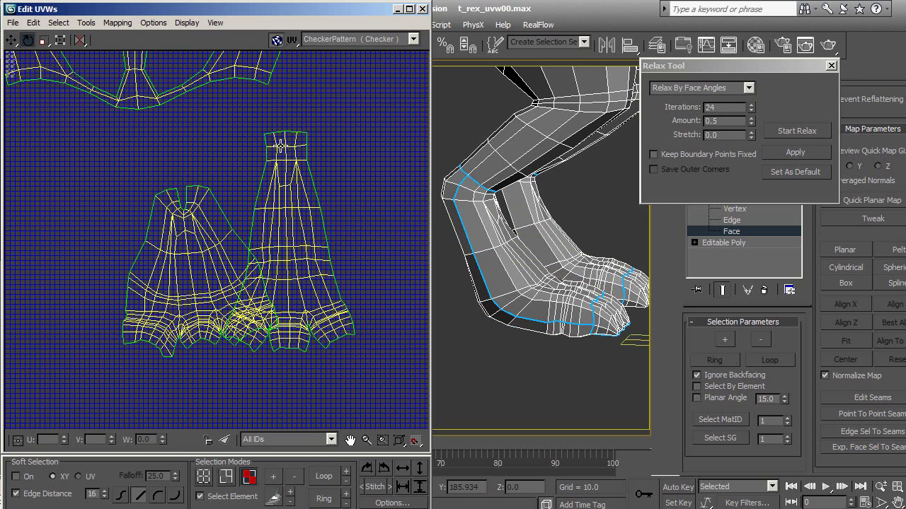
left_click(283, 148)
left_click(235, 131)
left_click(191, 221)
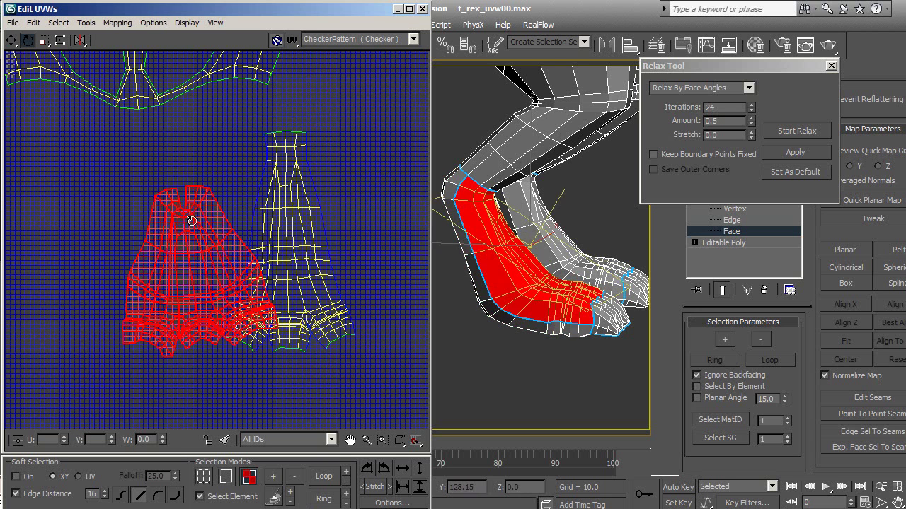
left_click_drag(153, 241, 161, 232)
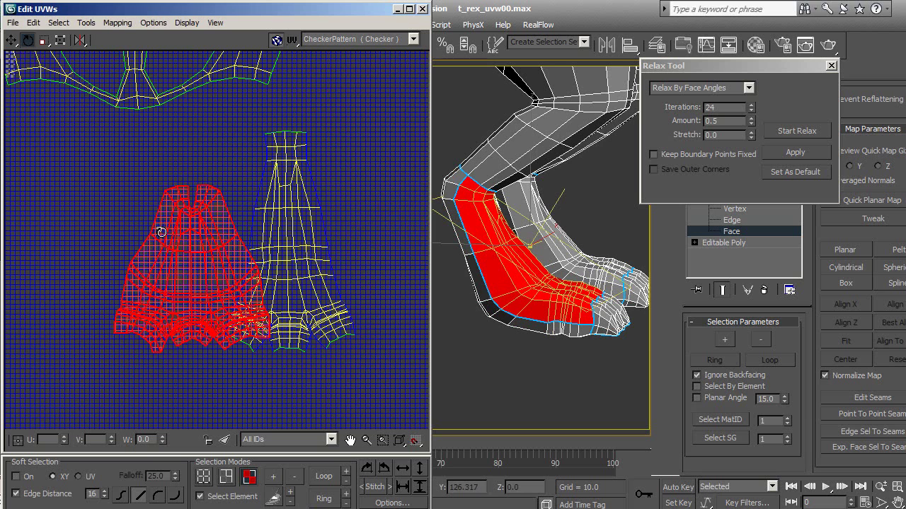
left_click(11, 39)
mouse_move(172, 272)
left_mouse_down()
mouse_move(232, 251)
mouse_move(268, 277)
mouse_move(253, 224)
left_mouse_up()
Step: Enlarge the foot island slightly and separate it from the strip island
left_click(44, 40)
left_click(11, 39)
left_click(43, 40)
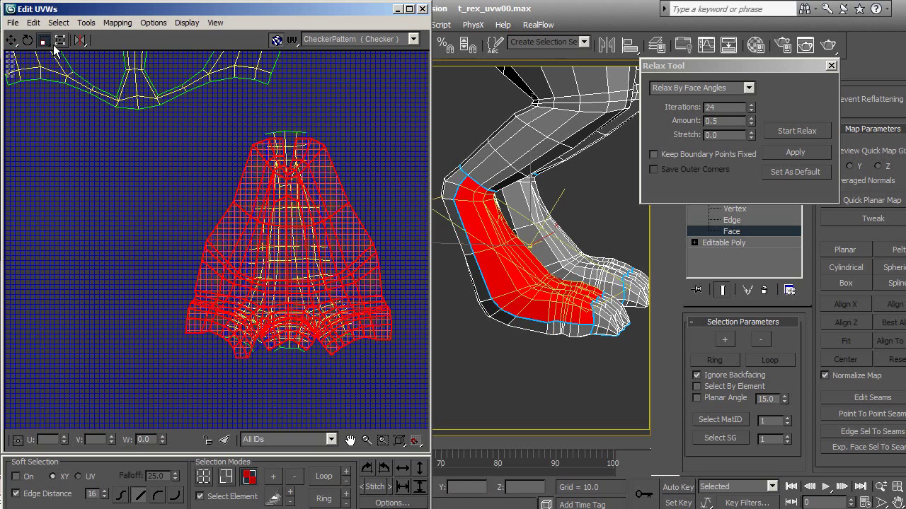
left_click_drag(273, 196, 272, 192)
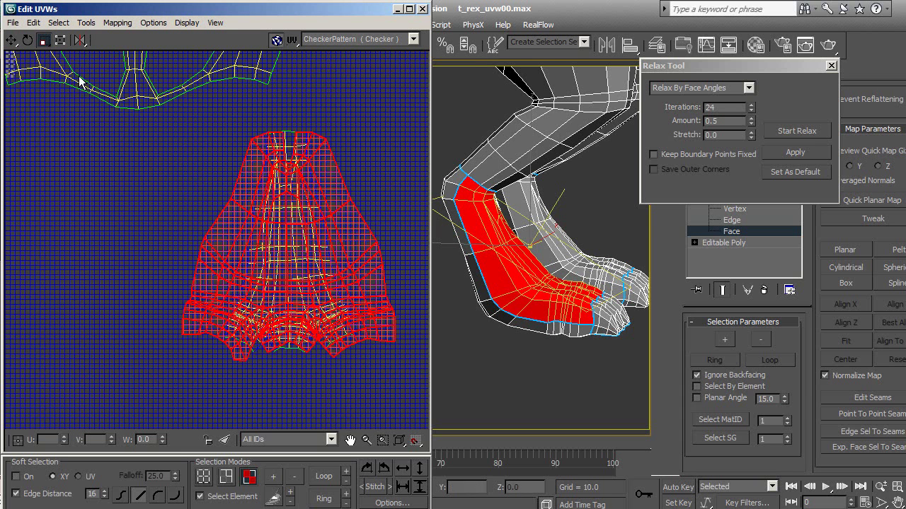
left_click(12, 40)
left_click_drag(286, 274, 168, 274)
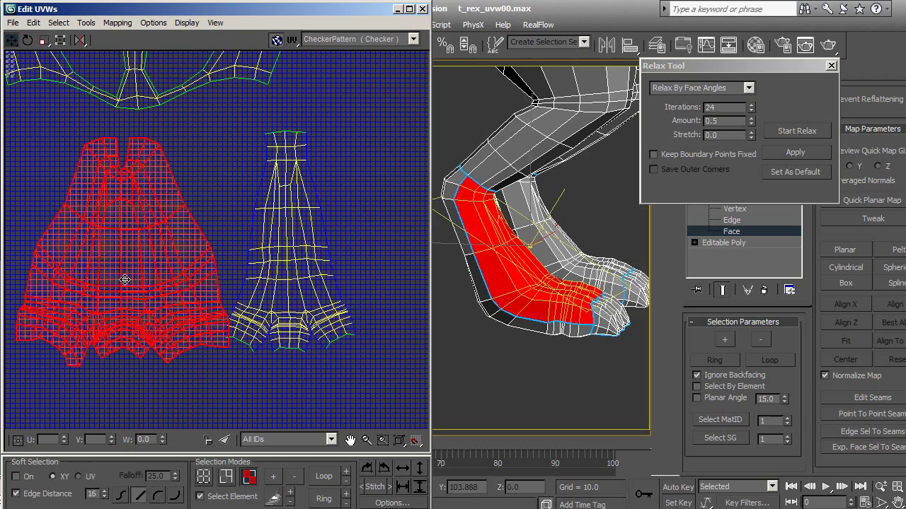
left_click(304, 234)
left_click_drag(306, 287, 320, 297)
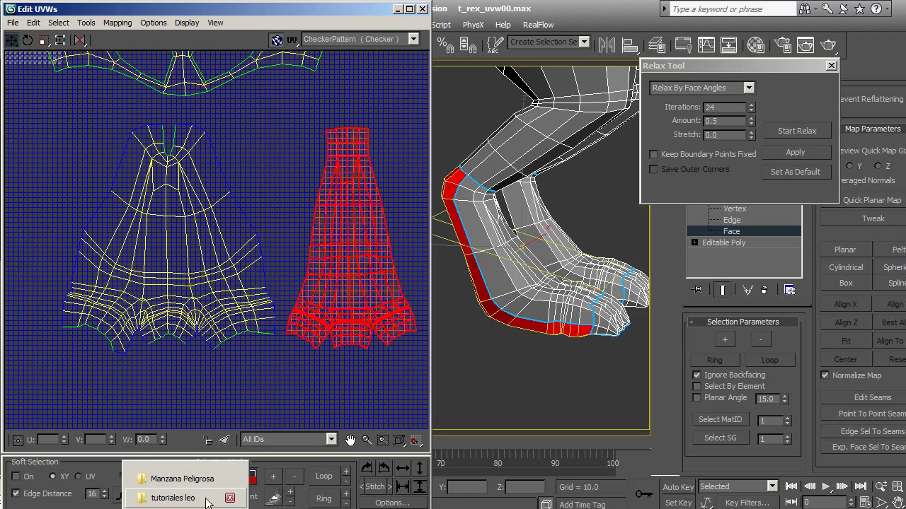
Step: Clear the UV selection, pick a single vertex, and frame all the UV islands
left_click(283, 406)
left_click(213, 495)
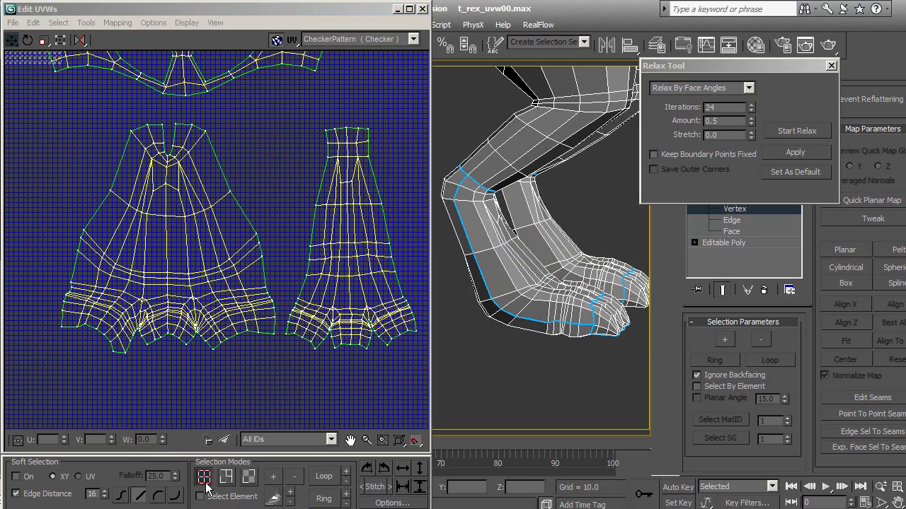
key("1")
scroll(321, 361, "up", 2)
left_click(239, 319)
scroll(252, 343, "down", 2)
scroll(251, 340, "down", 1)
middle_click_drag(252, 339, 280, 320)
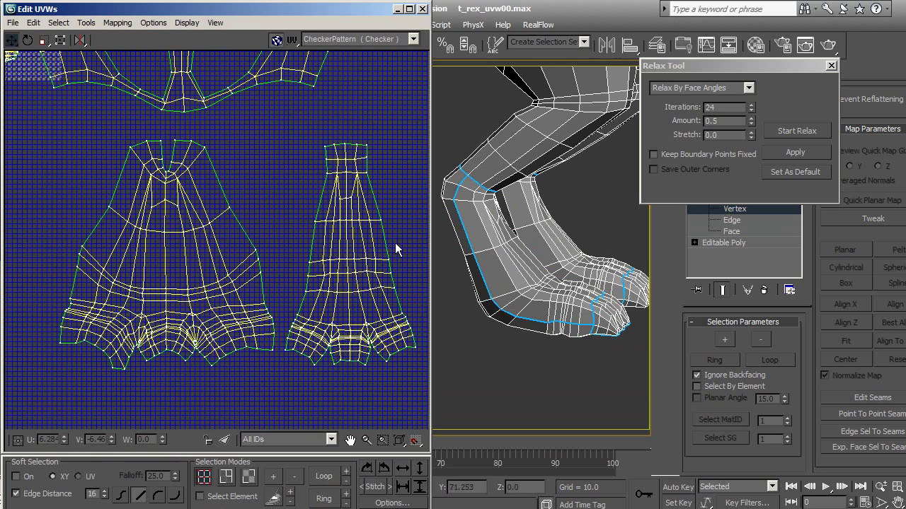
Step: In Face mode, rotate the right leg island about 30° clockwise and move it left
left_click(27, 40)
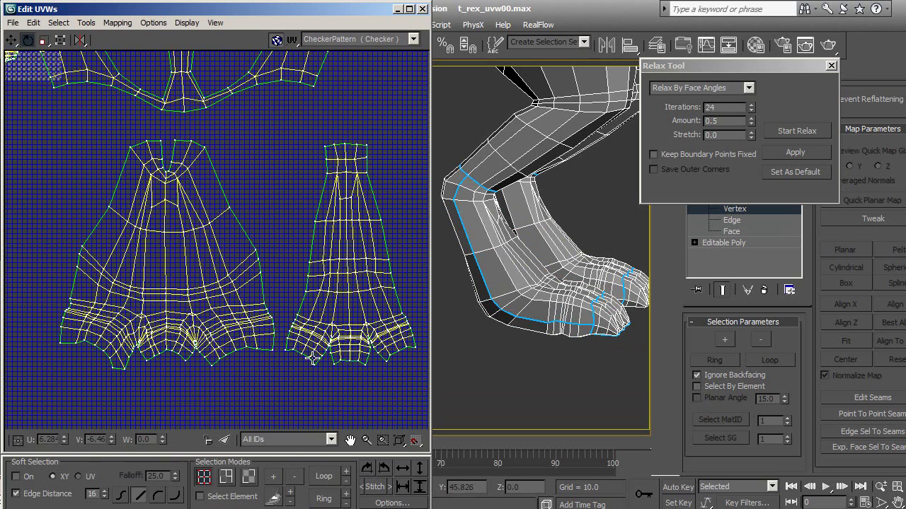
left_click(249, 476)
left_click(303, 348)
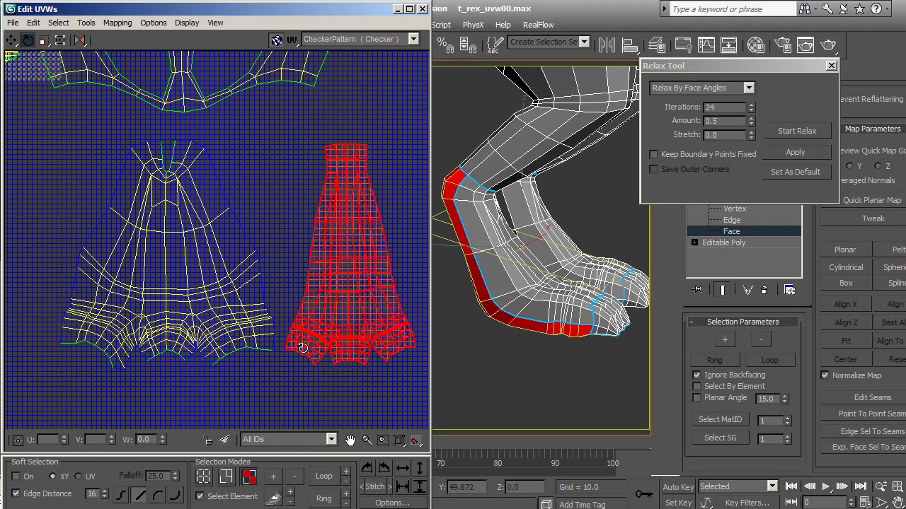
mouse_move(319, 240)
left_mouse_down()
mouse_move(320, 268)
mouse_move(298, 269)
left_mouse_up()
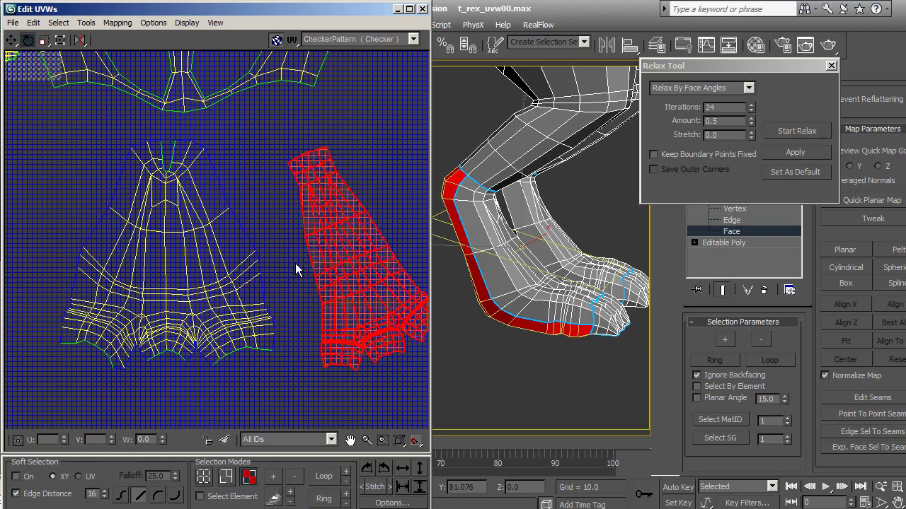
left_click(11, 40)
left_click_drag(346, 230, 309, 242)
Step: Rotate the island slightly further and nudge it up-left snug against the seam
left_click(28, 39)
left_click_drag(263, 173, 253, 183)
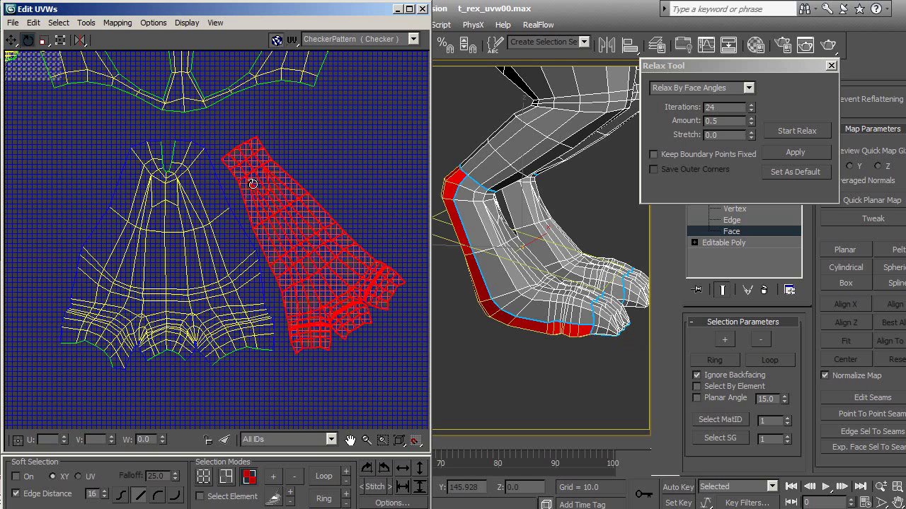
left_click(12, 40)
left_click_drag(292, 236, 278, 228)
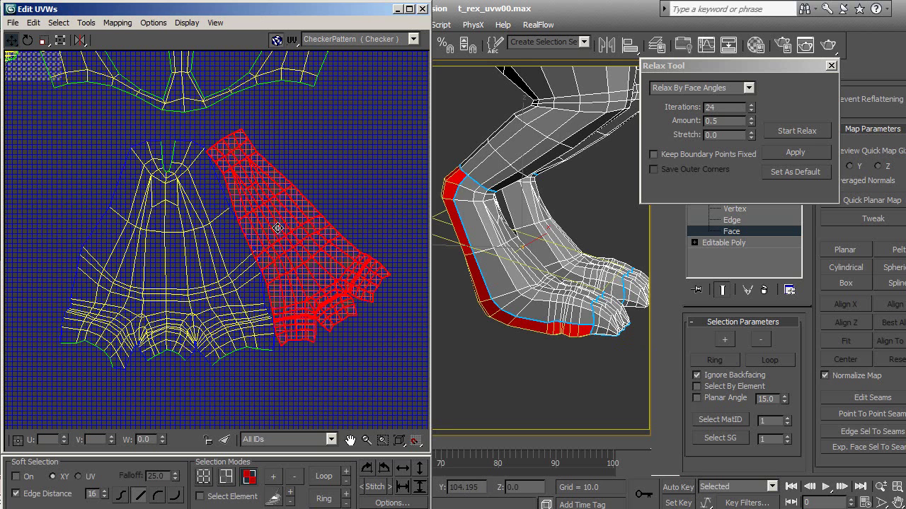
left_click(350, 159)
scroll(299, 381, "up", 2)
scroll(299, 381, "up", 1)
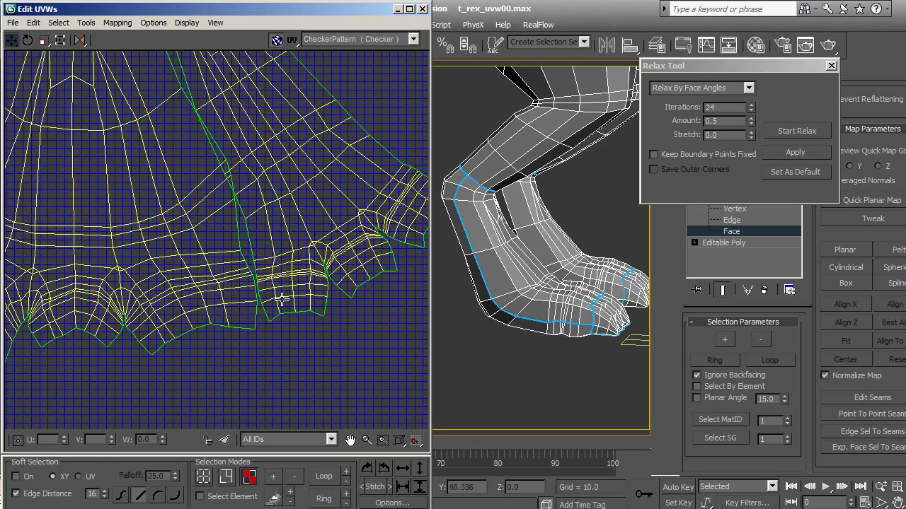
scroll(180, 146, "up", 2)
middle_click_drag(296, 281, 294, 416)
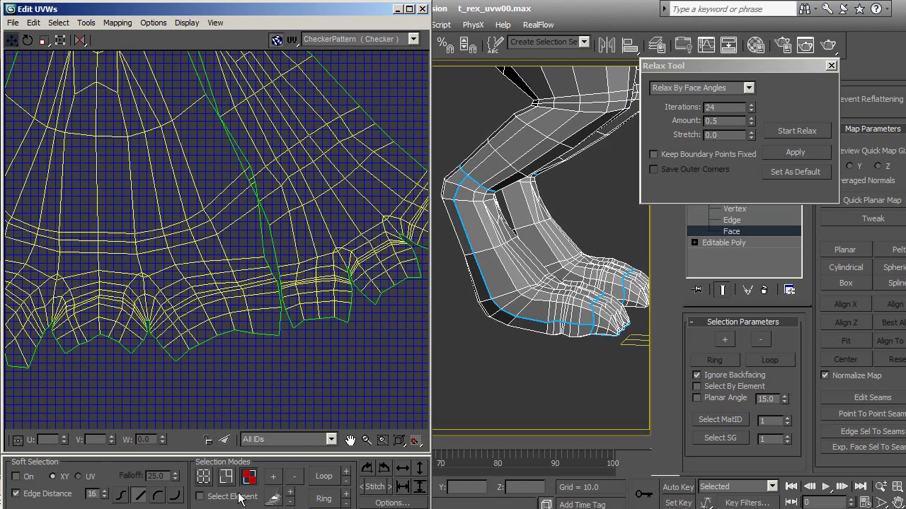
Step: In Vertex mode, enable Target Weld and weld the bottom seam vertex onto its partner
left_click(203, 476)
scroll(303, 365, "up", 1)
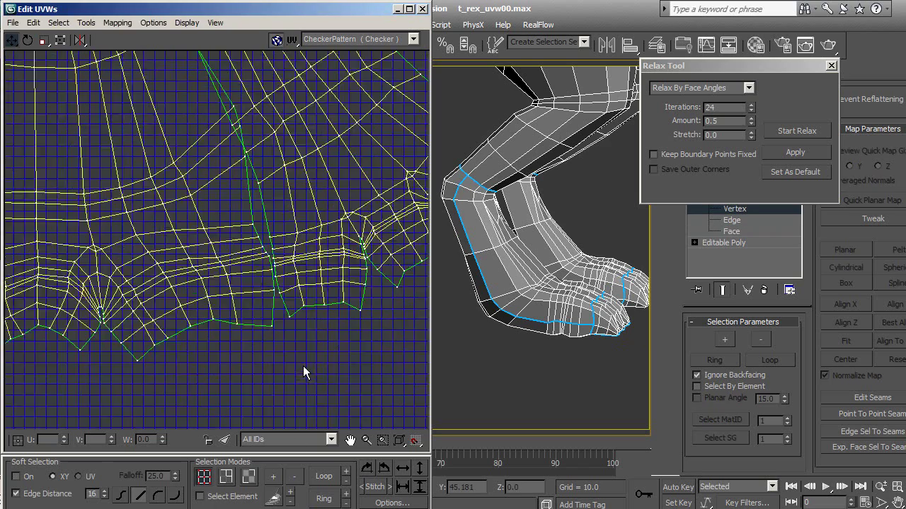
scroll(237, 335, "up", 1)
left_click(249, 300)
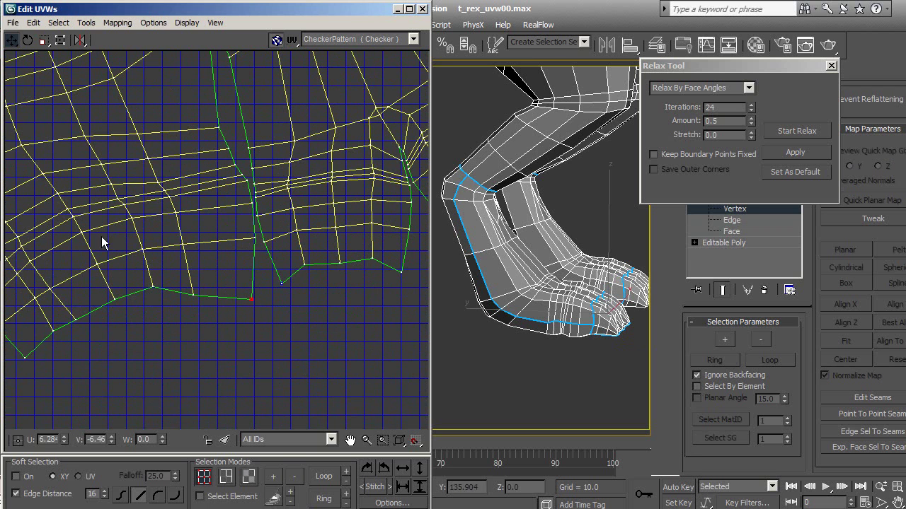
left_click(33, 23)
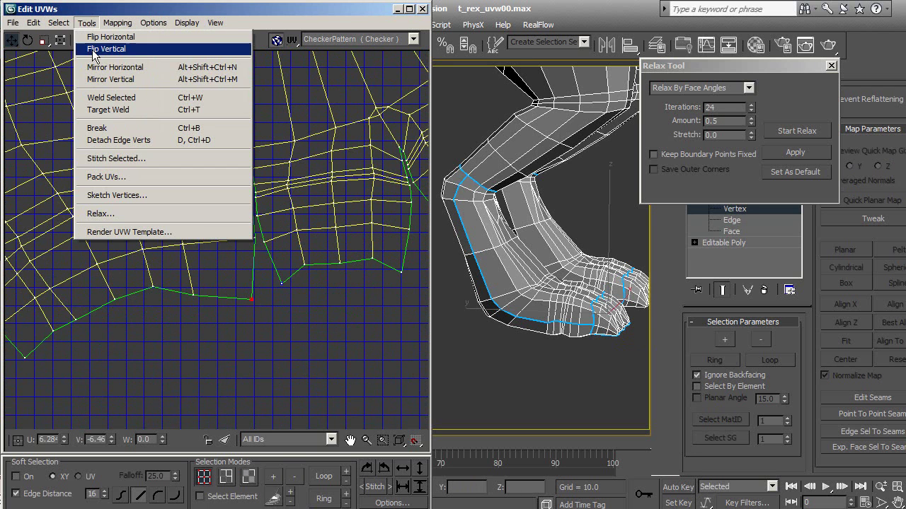
left_click(138, 115)
left_click_drag(252, 303, 281, 284)
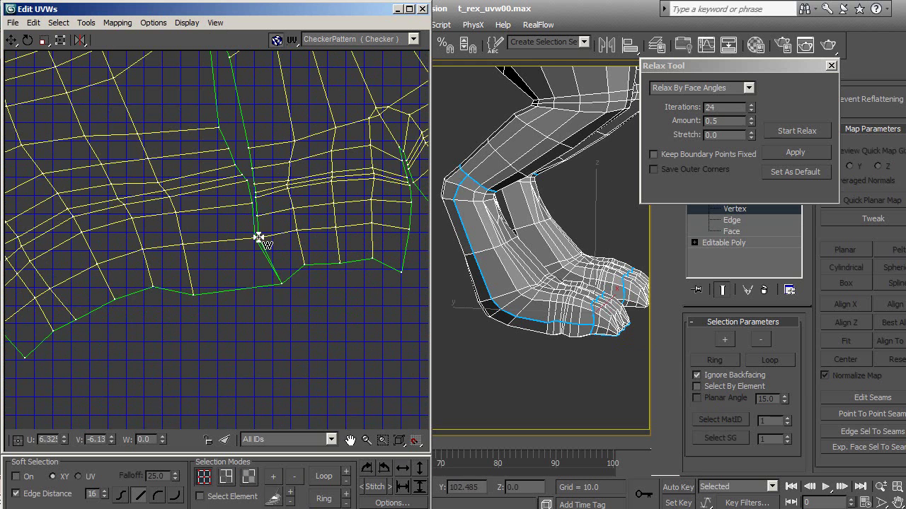
Step: Weld the next several seam vertices up the seam onto their partners
middle_click_drag(254, 238, 276, 285)
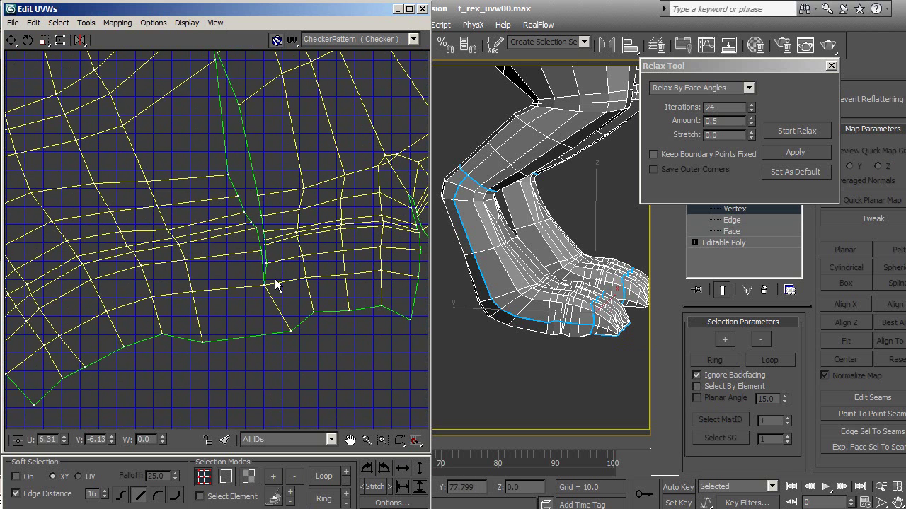
scroll(271, 278, "up", 2)
scroll(305, 345, "up", 2)
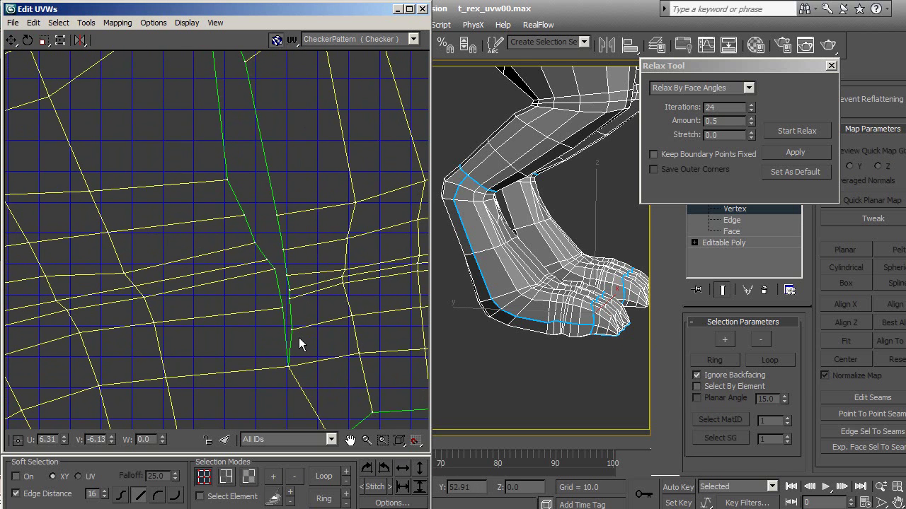
middle_click_drag(289, 319, 298, 367)
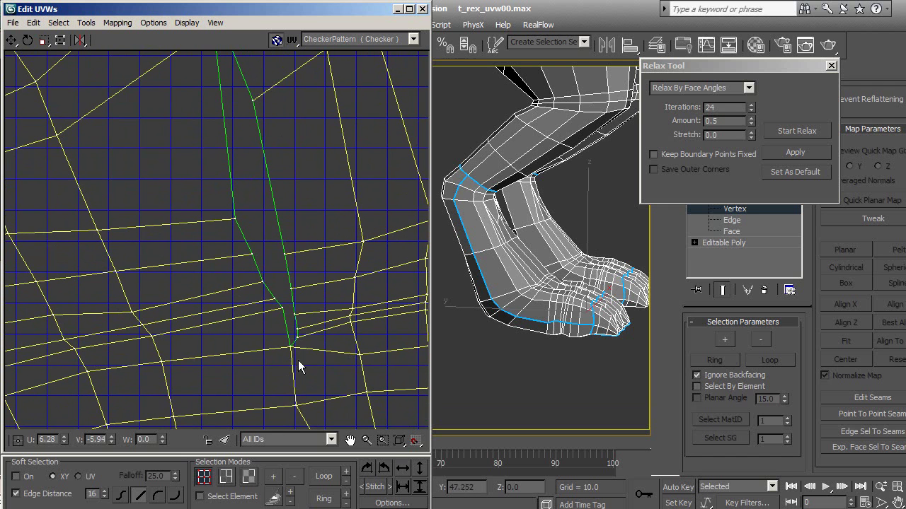
mouse_move(298, 345)
left_mouse_down()
mouse_move(293, 319)
mouse_move(262, 283)
left_mouse_up()
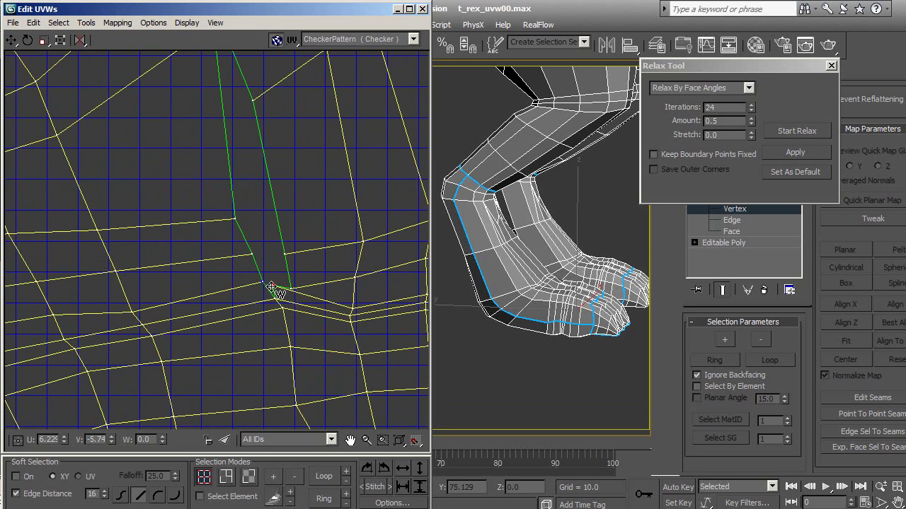
middle_click_drag(309, 327, 324, 367)
left_click_drag(306, 332, 273, 300)
middle_click_drag(269, 300, 273, 334)
left_click_drag(300, 332, 270, 304)
scroll(329, 363, "down", 2)
scroll(329, 363, "up", 2)
middle_click_drag(286, 302, 282, 365)
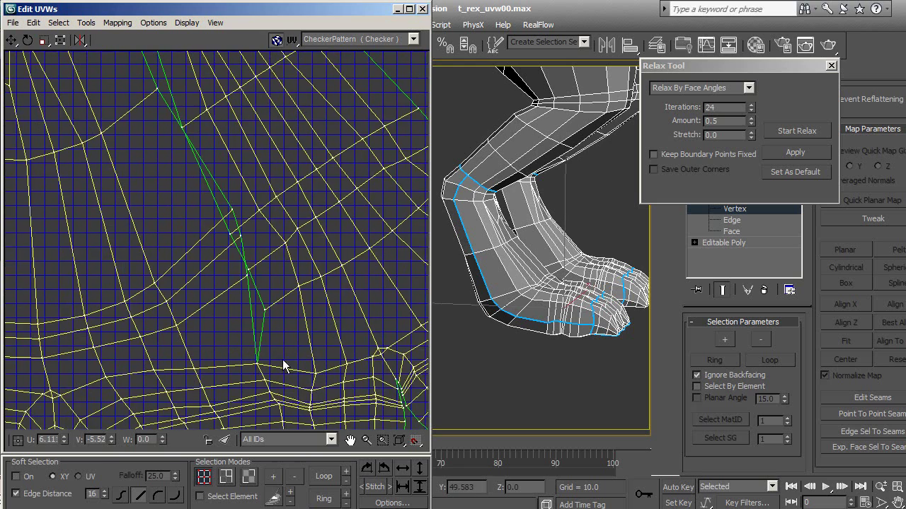
scroll(277, 332, "up", 2)
Step: Weld the lower seam vertices, including the seam end, onto their neighbours
scroll(297, 351, "down", 2)
scroll(242, 303, "down", 2)
scroll(243, 269, "down", 2)
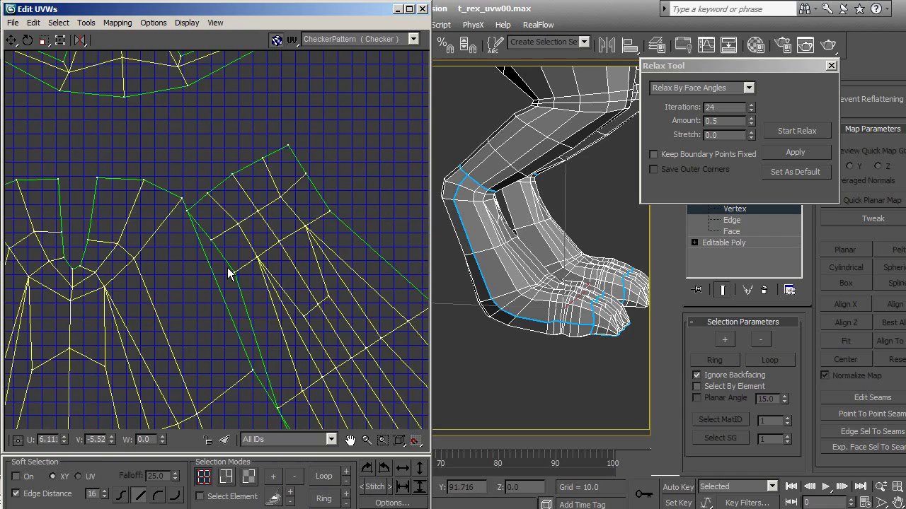
scroll(222, 233, "up", 1)
scroll(162, 137, "up", 2)
scroll(247, 176, "up", 1)
scroll(294, 324, "up", 1)
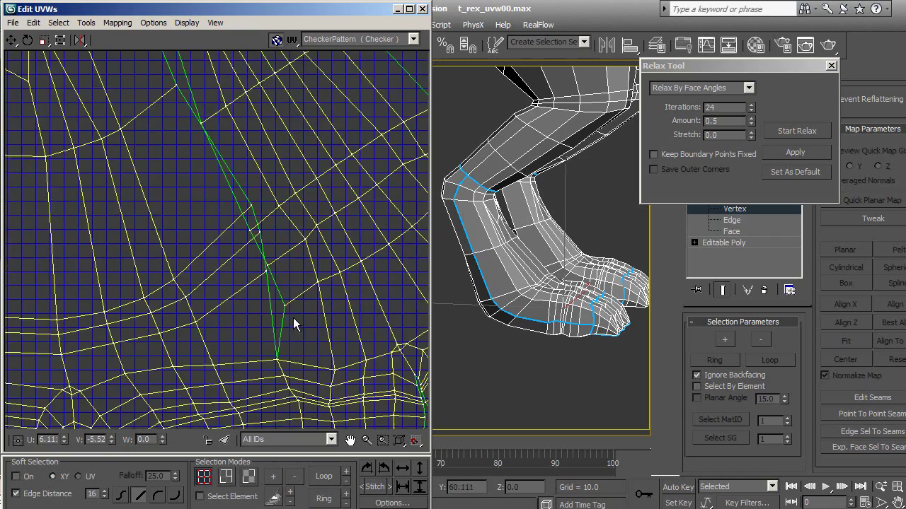
left_click_drag(286, 313, 264, 264)
scroll(283, 312, "up", 1)
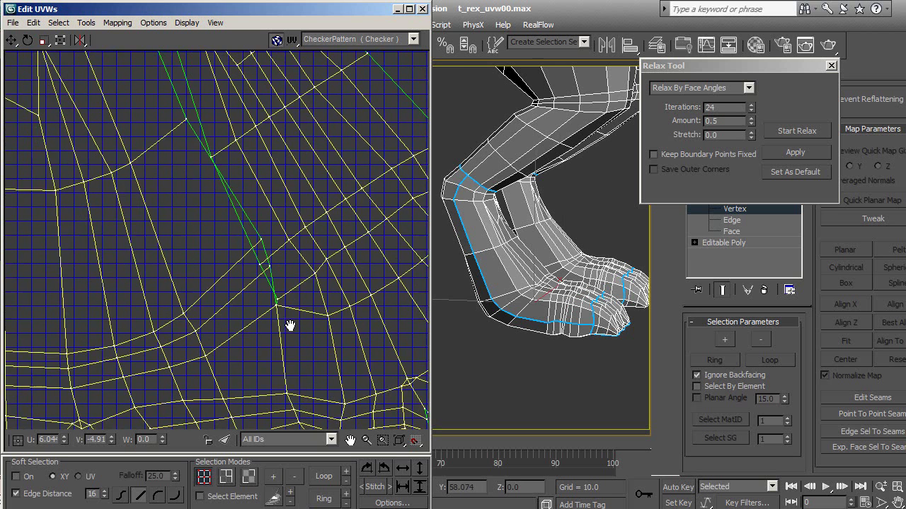
scroll(297, 329, "up", 1)
left_click_drag(264, 297, 255, 243)
mouse_move(254, 242)
middle_mouse_down()
mouse_move(283, 354)
mouse_move(260, 337)
middle_mouse_up()
Step: Weld the next four vertices further up the seam onto their partners
left_click_drag(259, 318, 258, 276)
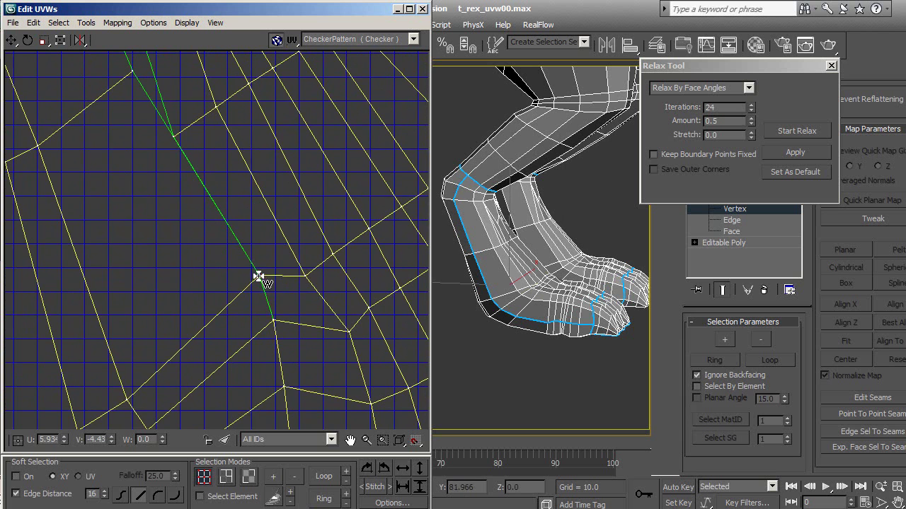
middle_click_drag(224, 263, 275, 338)
mouse_move(246, 313)
left_mouse_down()
mouse_move(243, 293)
mouse_move(203, 247)
left_mouse_up()
middle_click_drag(218, 219, 294, 401)
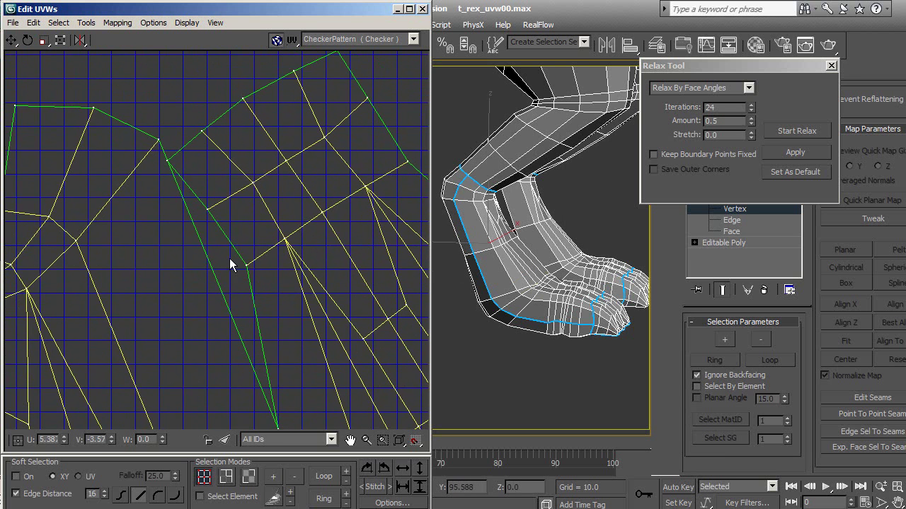
Step: Weld the remaining top-edge seam vertices and zoom out to view the merged shell
middle_click_drag(216, 261, 282, 340)
mouse_move(226, 254)
left_mouse_down()
mouse_move(219, 219)
mouse_move(101, 187)
mouse_move(69, 194)
left_mouse_up()
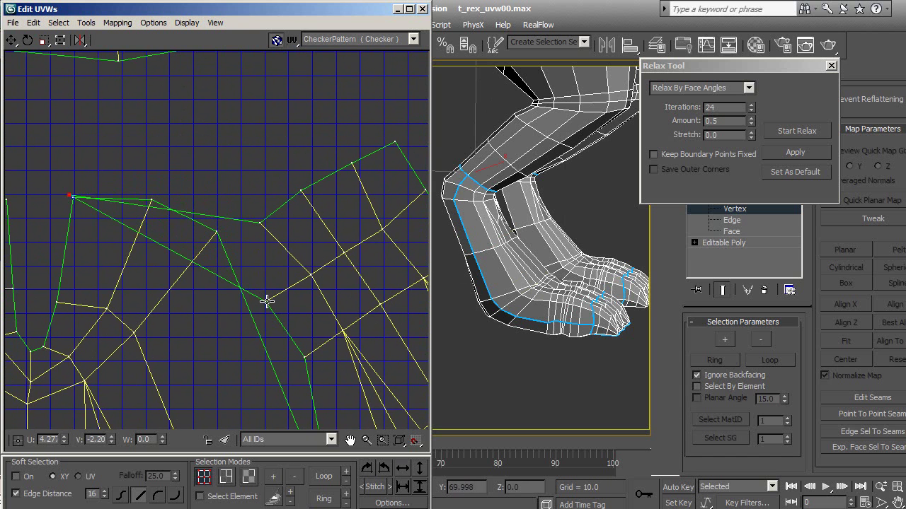
mouse_move(267, 301)
left_mouse_down()
mouse_move(243, 253)
mouse_move(148, 196)
left_mouse_up()
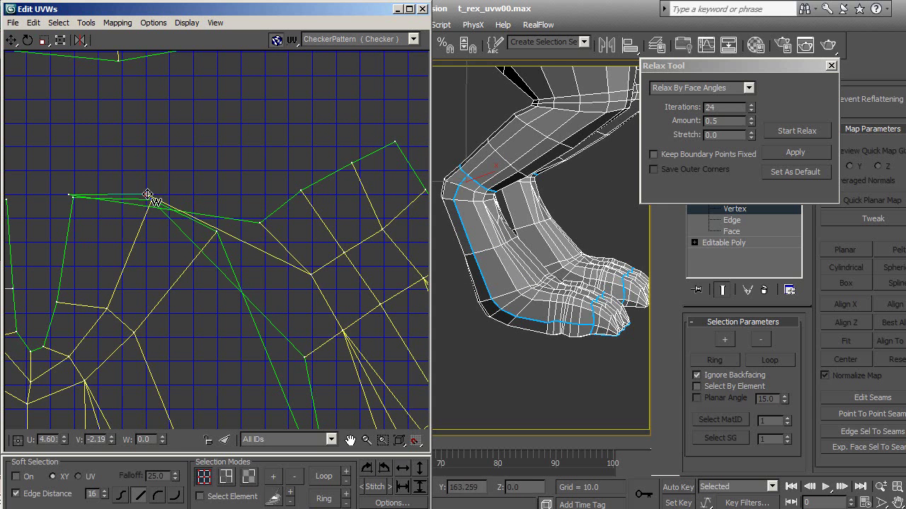
mouse_move(306, 362)
left_mouse_down()
mouse_move(259, 279)
mouse_move(217, 233)
left_mouse_up()
middle_click_drag(182, 299, 240, 359)
left_click_drag(202, 251, 197, 261)
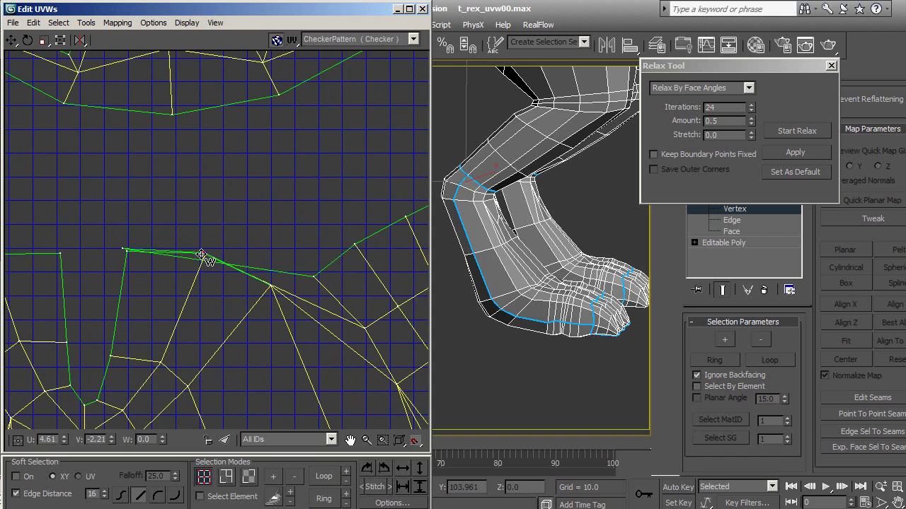
left_click_drag(123, 252, 125, 251)
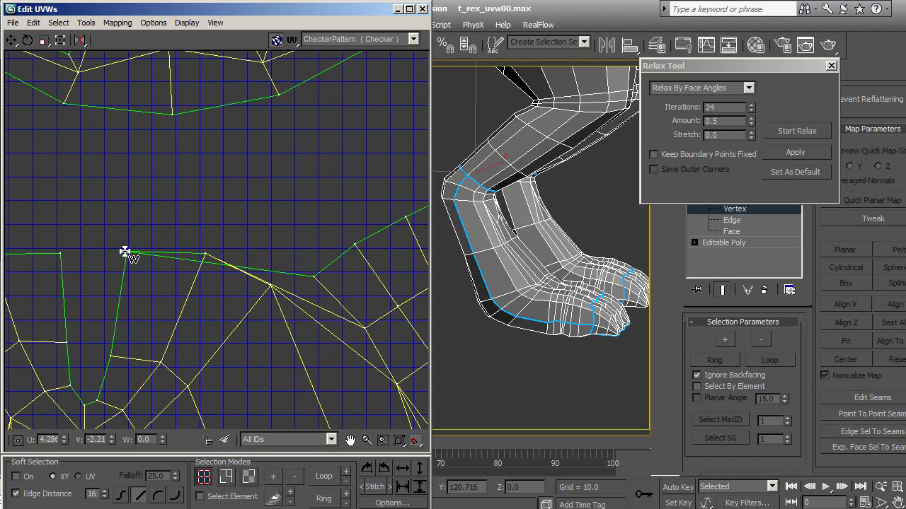
scroll(206, 302, "down", 2)
scroll(225, 326, "down", 2)
scroll(226, 306, "down", 2)
middle_click_drag(226, 306, 217, 235)
scroll(213, 307, "up", 1)
scroll(220, 304, "up", 1)
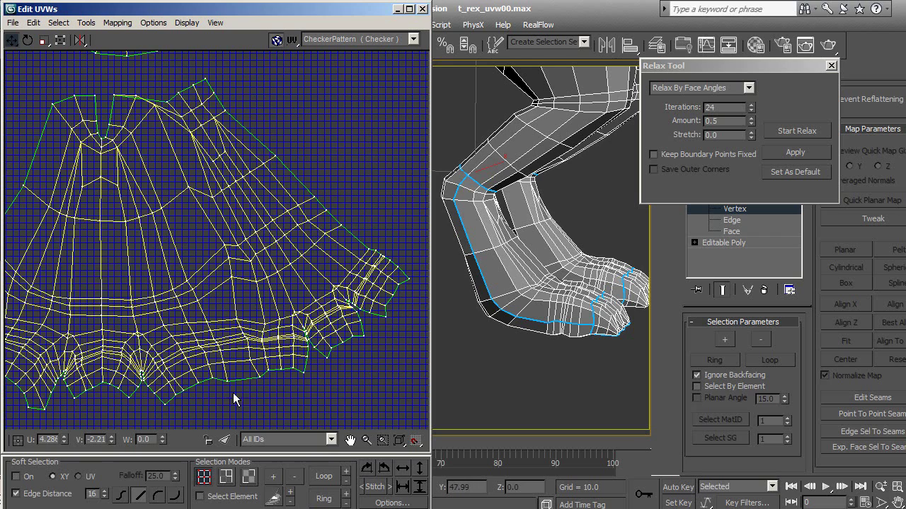
Step: Select the column of vertices along the welded seam, including the top-edge vertices
left_click(254, 361)
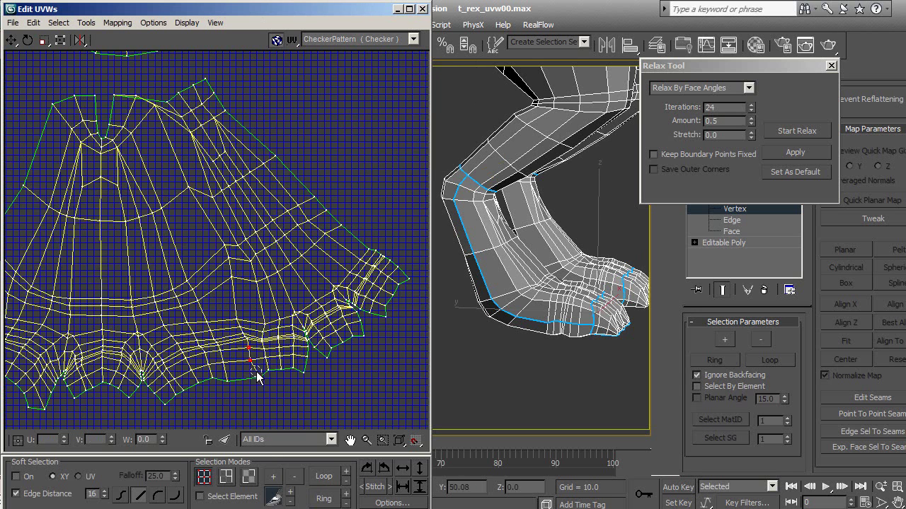
left_click(246, 339, "ctrl")
left_click(241, 322, "ctrl")
left_click(248, 265, "ctrl")
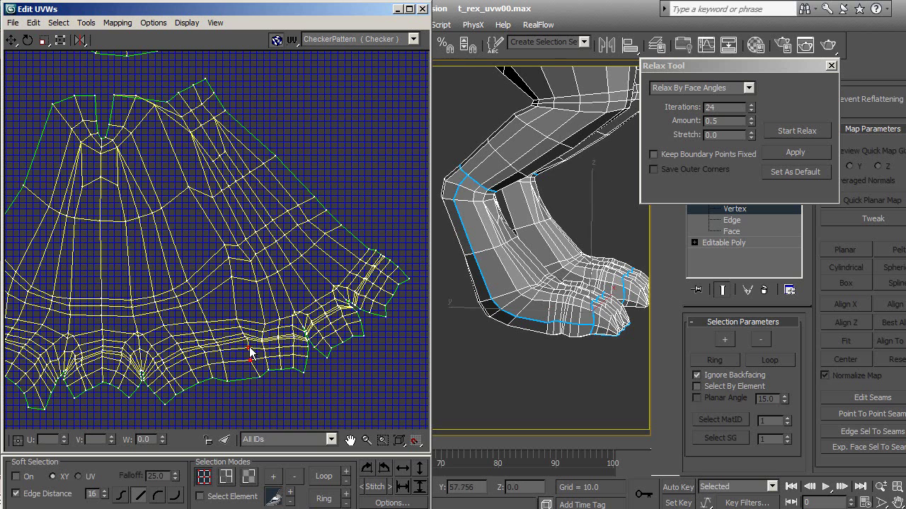
left_click_drag(252, 386, 237, 315)
left_click(231, 276, "ctrl")
left_click(228, 256, "ctrl")
left_click(225, 245, "ctrl")
left_click_drag(195, 199, 184, 179, "ctrl")
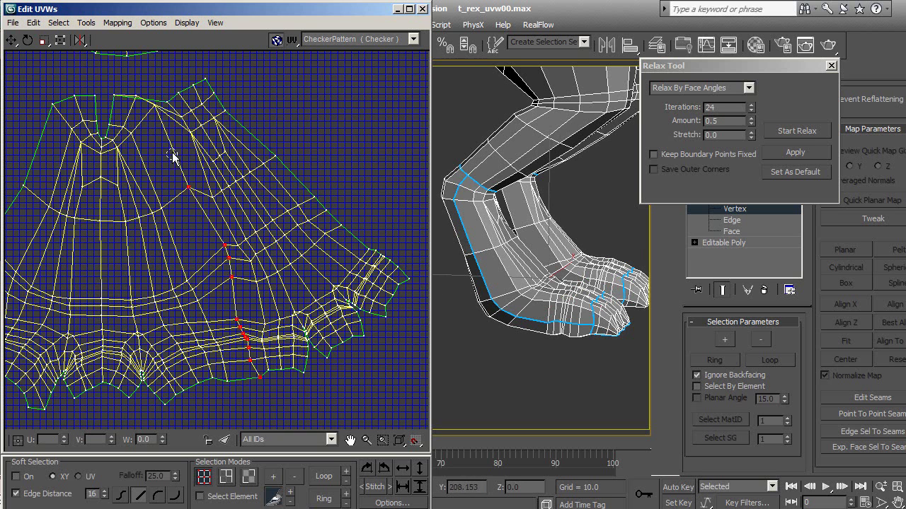
left_click(154, 105, "ctrl")
left_click(136, 96, "ctrl")
left_click(114, 94, "ctrl")
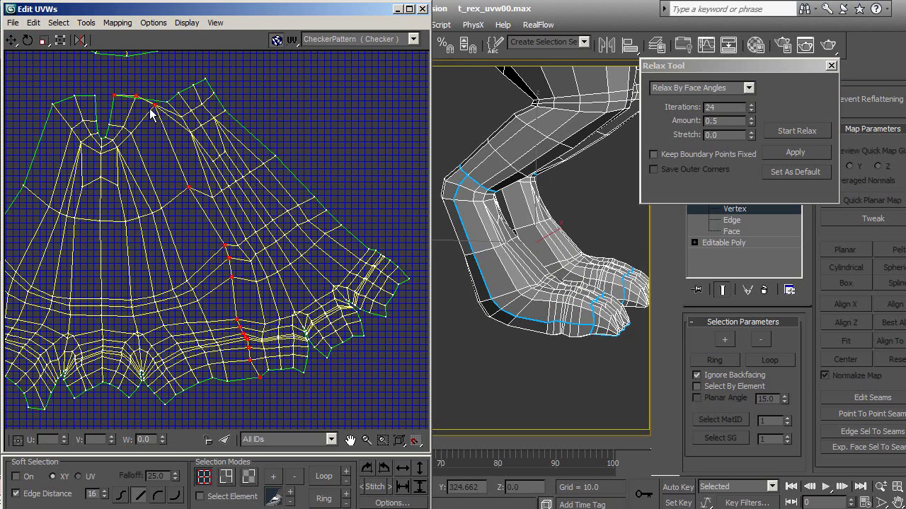
Step: Relax the selected seam vertices, stop the relax, deselect, and zoom out
left_click(777, 131)
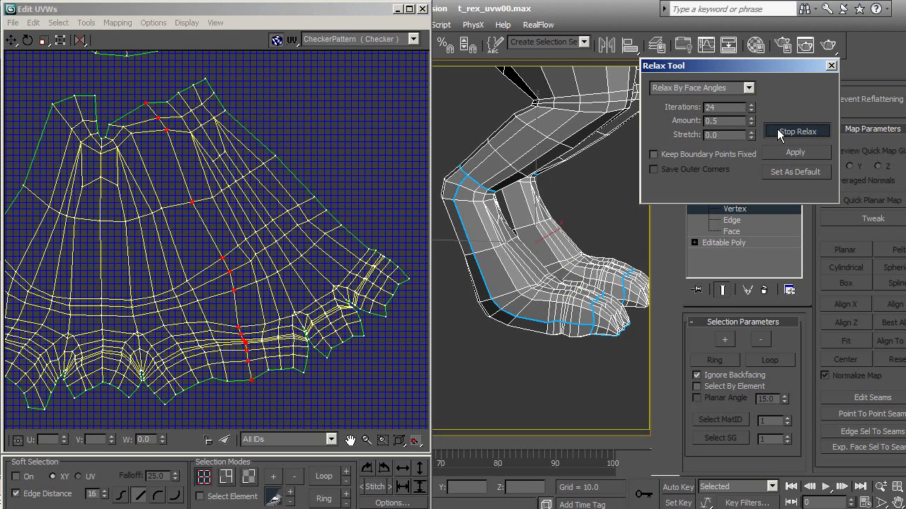
left_click(778, 131)
left_click(339, 146)
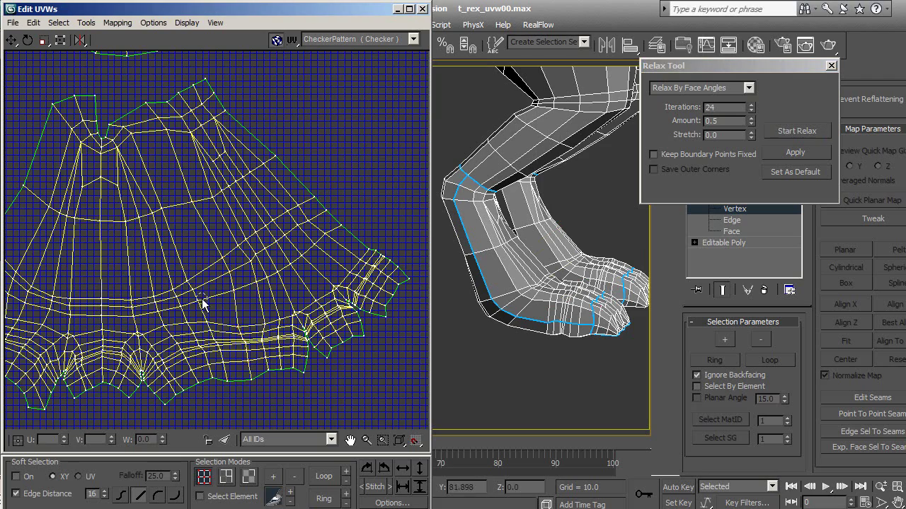
scroll(201, 305, "down", 1)
scroll(230, 274, "down", 2)
scroll(212, 269, "down", 1)
scroll(200, 261, "down", 1)
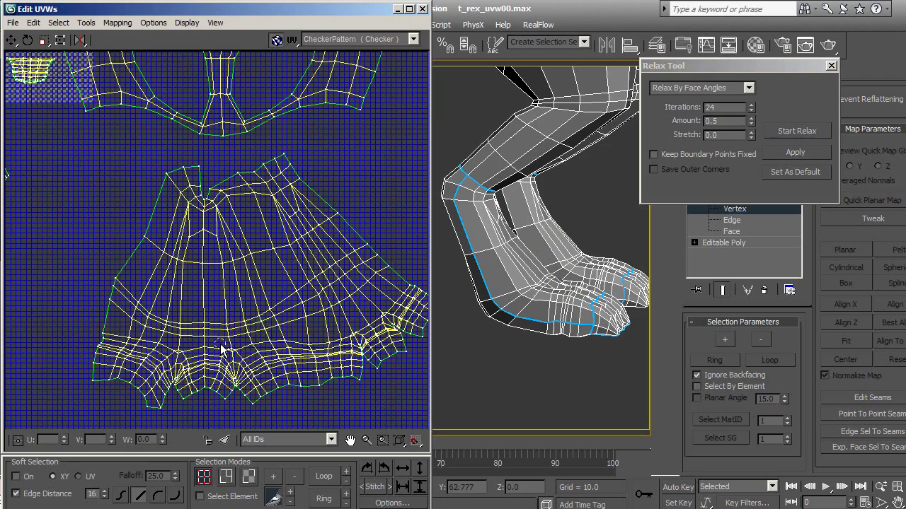
left_click(248, 480)
left_click(201, 496)
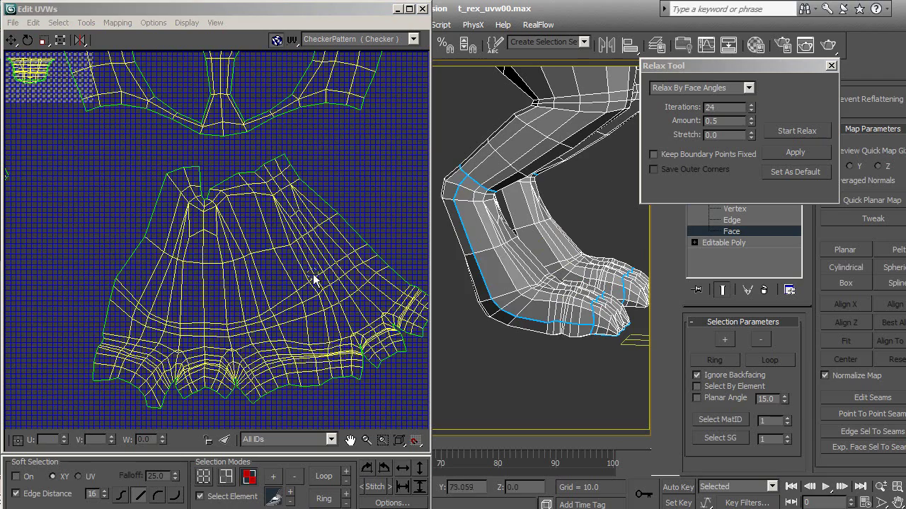
left_click(316, 283)
left_click(787, 129)
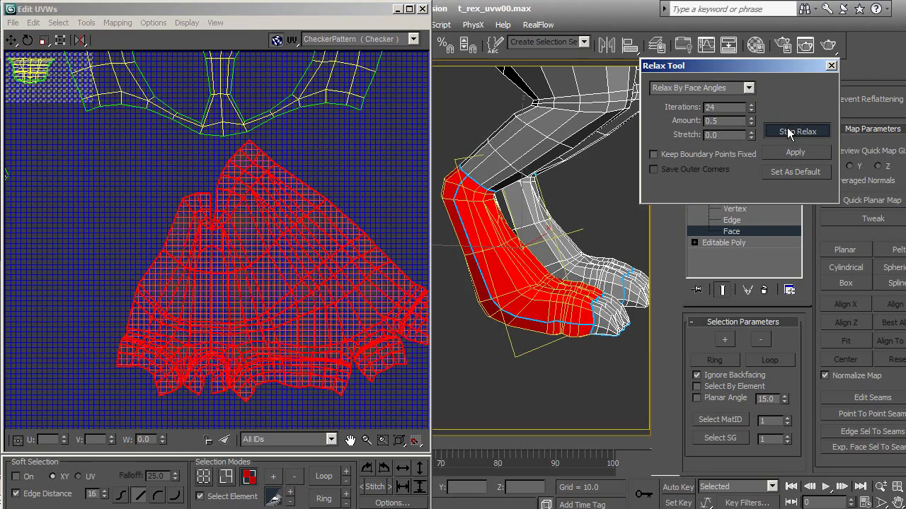
left_click(787, 128)
middle_click_drag(304, 202, 262, 181)
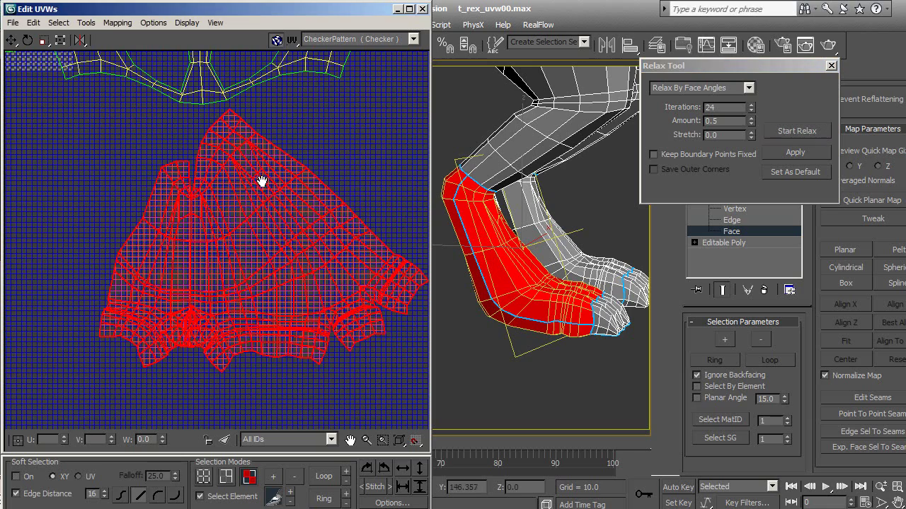
key("ctrl+z")
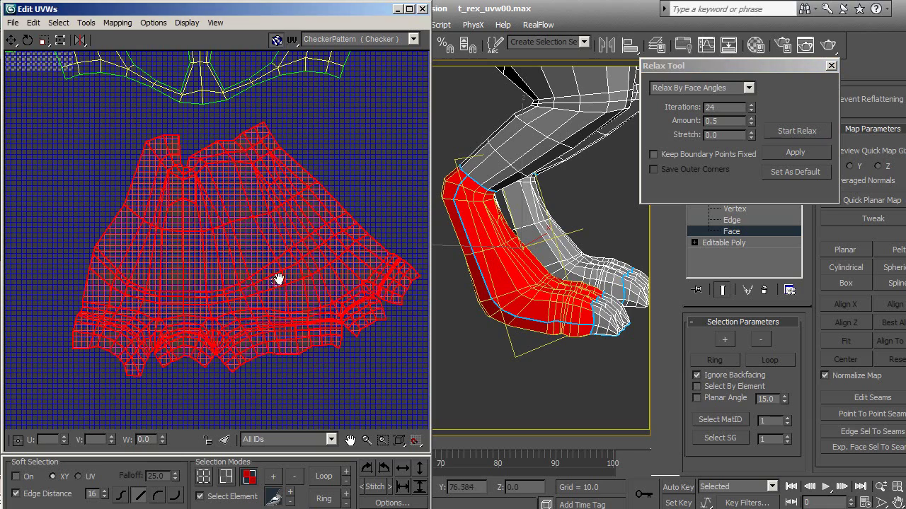
middle_click_drag(279, 279, 296, 270)
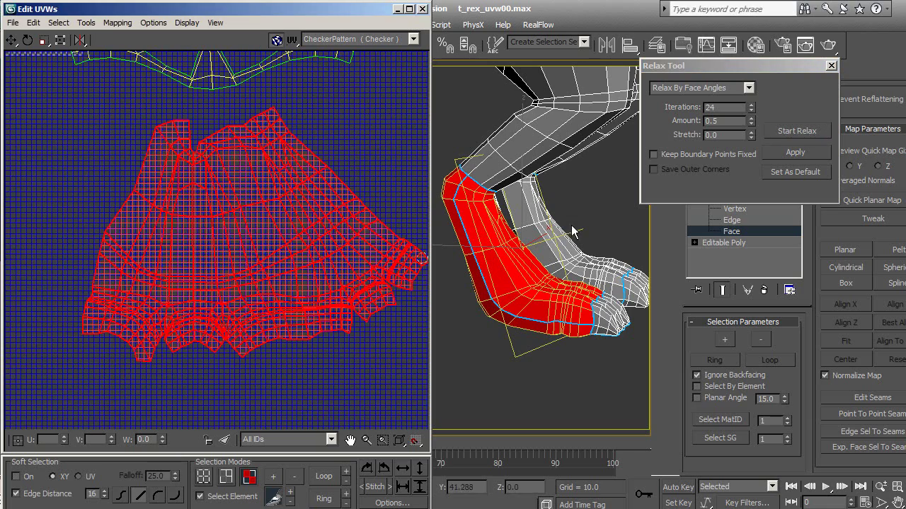
left_click(587, 209)
left_click(413, 39)
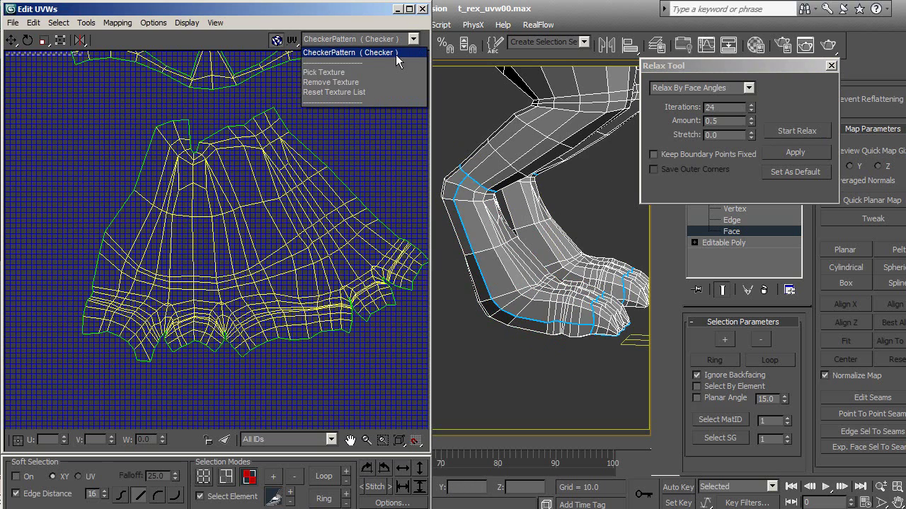
Step: Display the CheckerPattern texture and orbit the viewport to inspect it on the toes
left_click(390, 55)
mouse_move(492, 255)
middle_mouse_down()
mouse_move(489, 248)
mouse_move(491, 287)
middle_mouse_up()
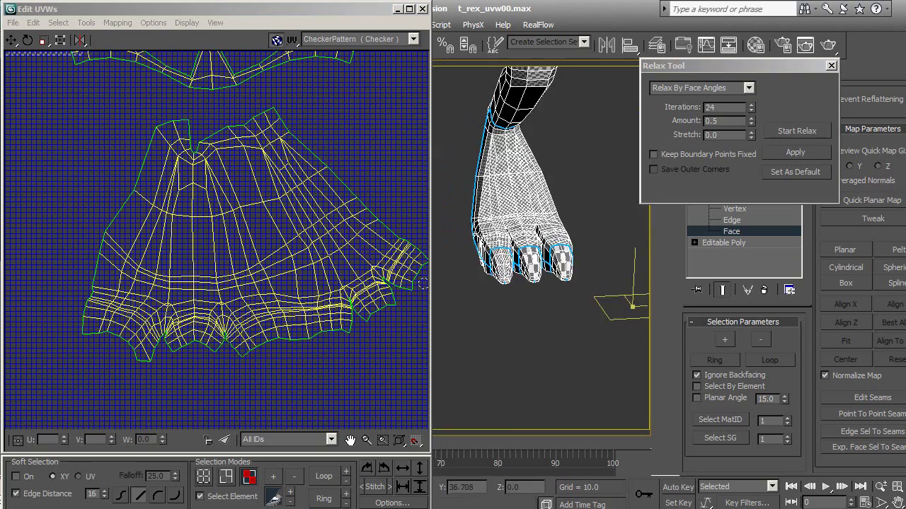
key("z")
scroll(513, 277, "up", 2)
scroll(611, 250, "up", 3)
scroll(528, 307, "up", 2)
scroll(528, 307, "down", 2)
mouse_move(527, 307)
middle_mouse_down("alt")
mouse_move(522, 314)
mouse_move(554, 310)
mouse_move(577, 327)
mouse_move(561, 347)
mouse_move(561, 326)
middle_mouse_up("alt")
mouse_move(549, 365)
middle_mouse_down("alt")
mouse_move(564, 312)
mouse_move(541, 313)
mouse_move(491, 269)
mouse_move(518, 272)
mouse_move(555, 314)
mouse_move(637, 319)
middle_mouse_up("alt")
middle_click_drag(493, 243, 521, 261, "alt")
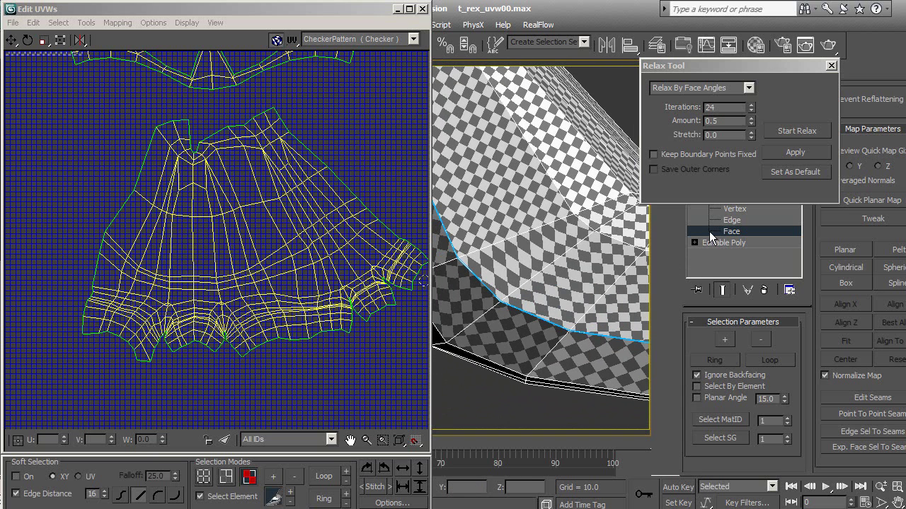
Step: Switch to Vertex mode and reframe the UV view on the shell
left_click(724, 210)
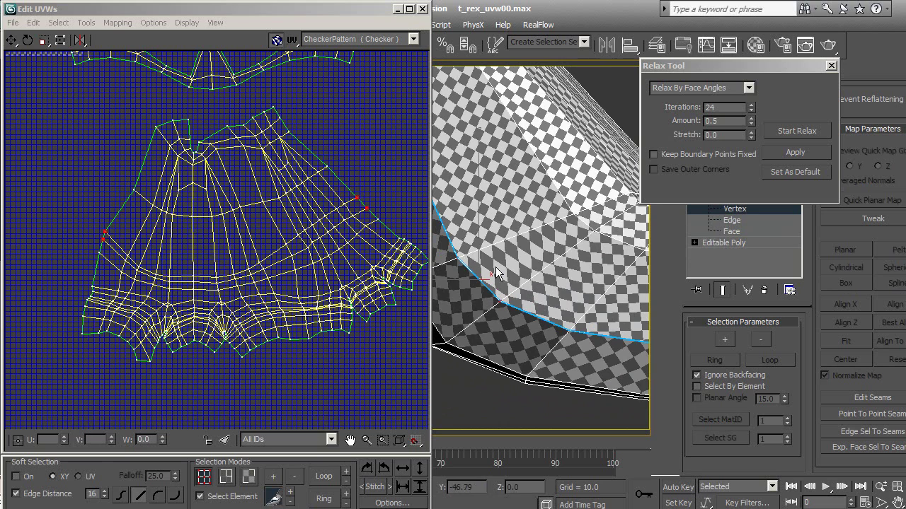
middle_click_drag(348, 288, 281, 299)
scroll(316, 249, "up", 2)
middle_click_drag(317, 249, 314, 273)
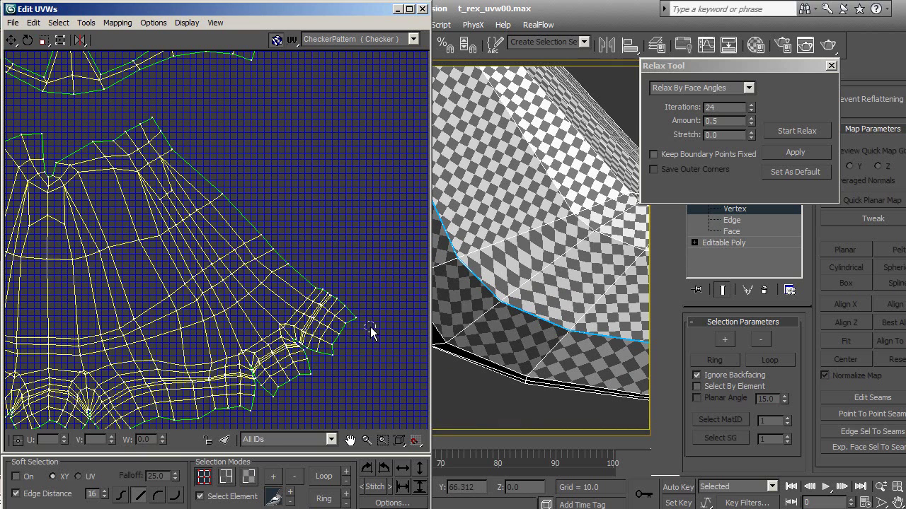
Step: Turn off Select Element and select vertices along the shell's border
key("ctrl+a")
left_click(227, 496)
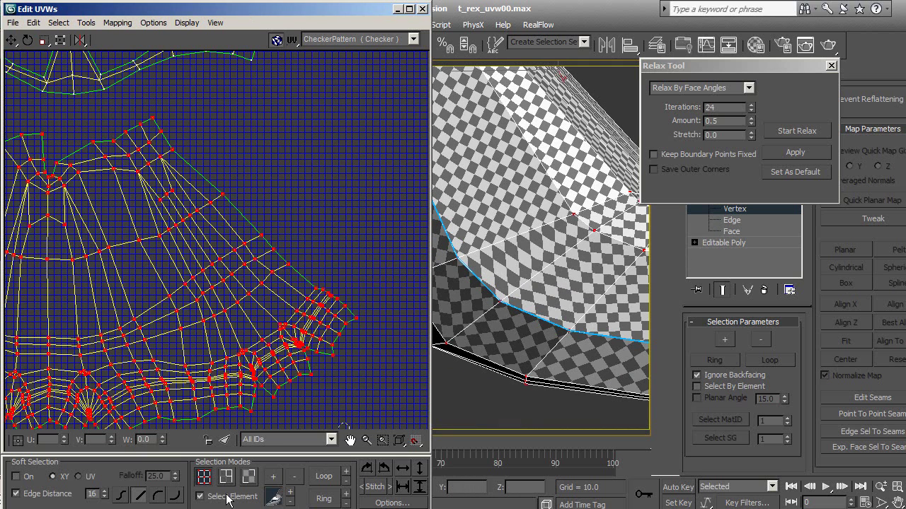
left_click(371, 328)
left_click_drag(371, 327, 256, 238)
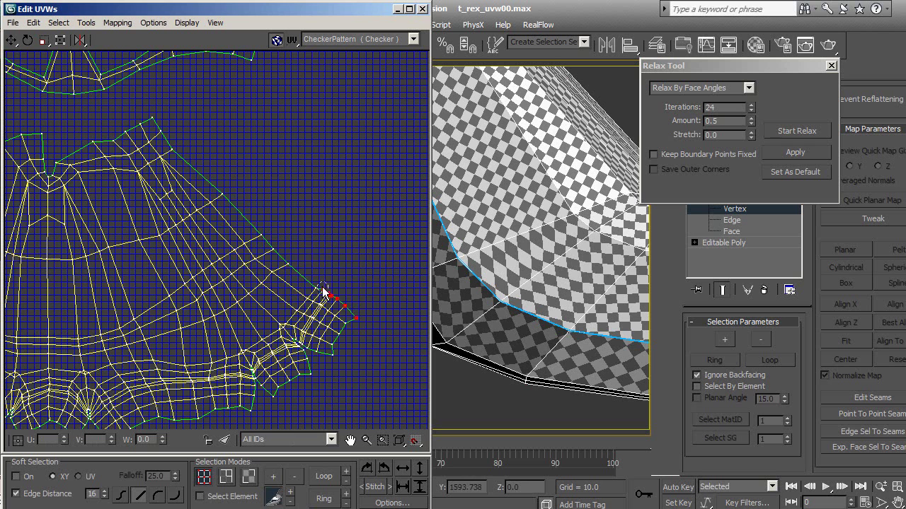
left_click_drag(221, 201, 142, 120)
middle_click_drag(200, 167, 247, 180)
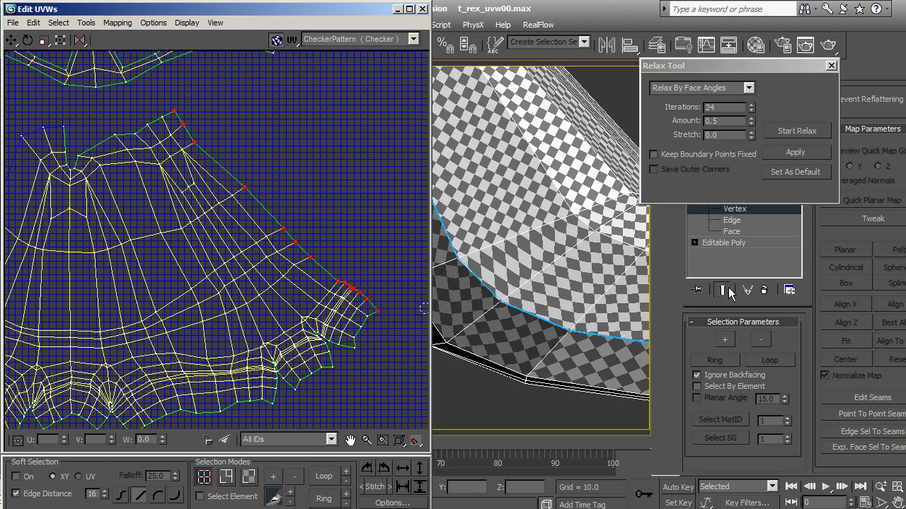
Step: In Face mode, select a strip of faces up the shell's left edge
left_click(731, 231)
left_click(506, 255)
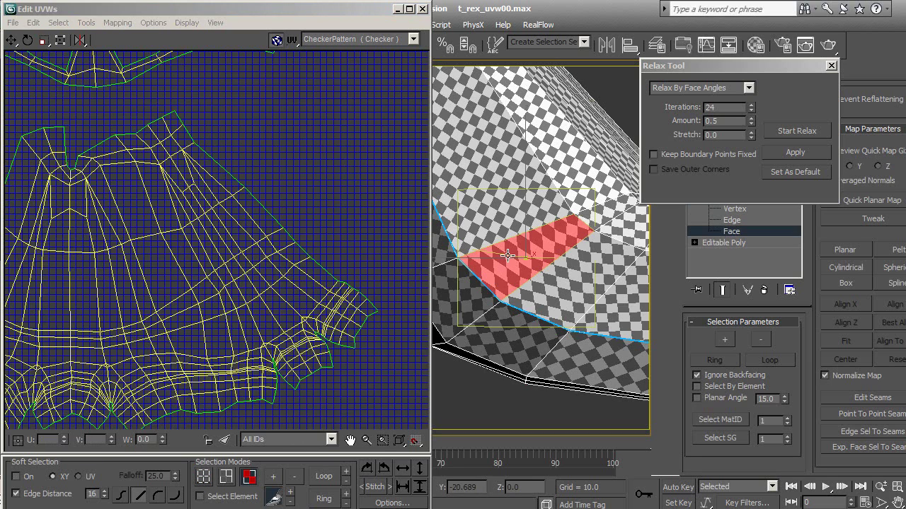
scroll(235, 334, "up", 3)
middle_click_drag(182, 319, 285, 293)
left_click(135, 367)
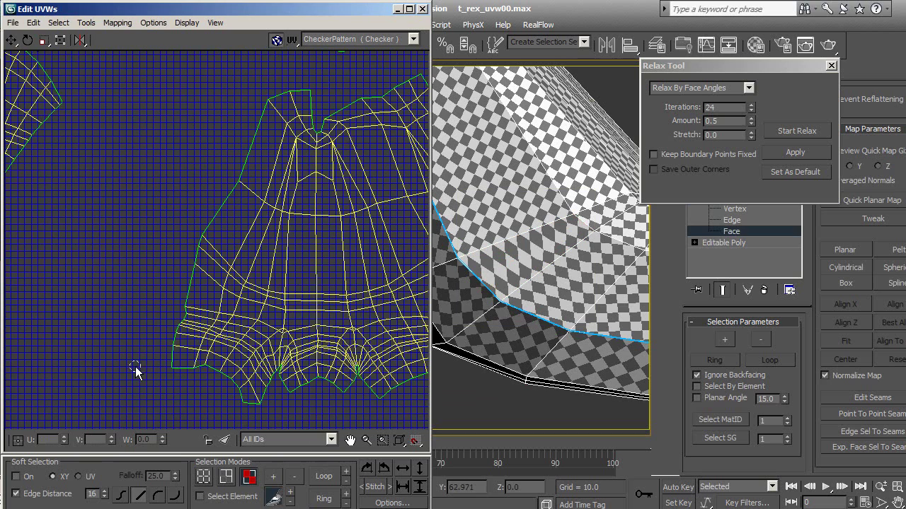
left_click_drag(173, 362, 215, 224)
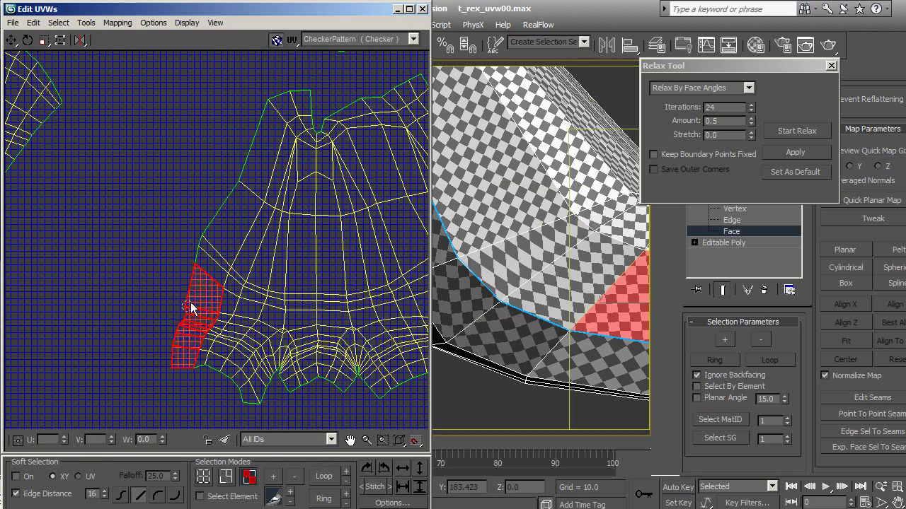
Step: Extend the face strip to the shell's top and relax it twice
left_click_drag(216, 224, 304, 98)
middle_click_drag(515, 276, 568, 326, "alt")
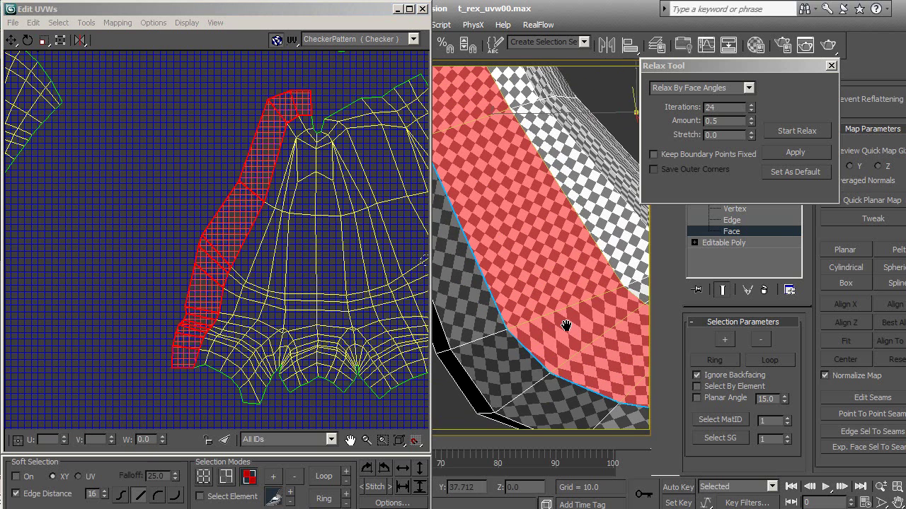
left_click(786, 129)
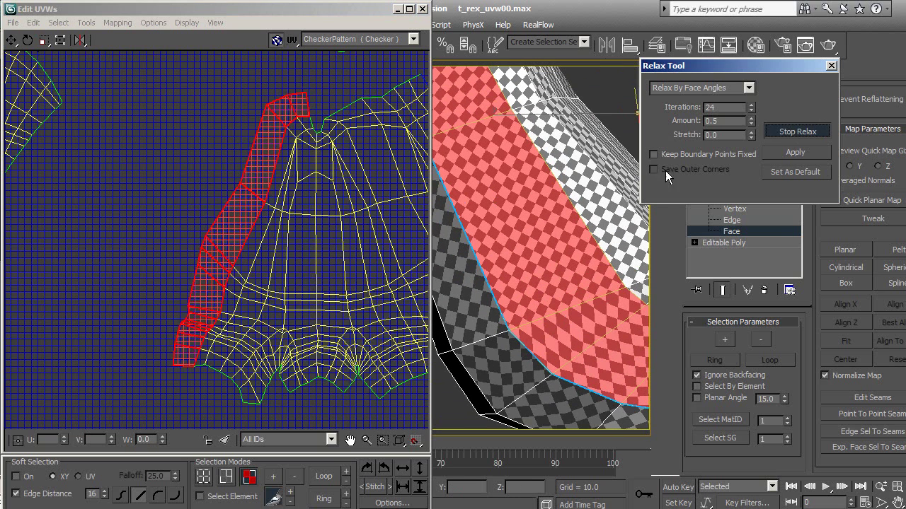
middle_click_drag(559, 255, 568, 270, "alt")
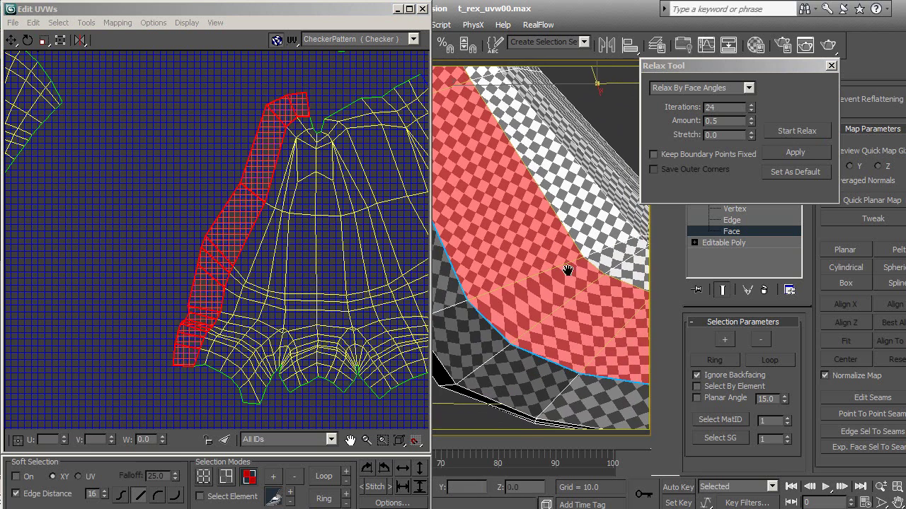
left_click(808, 133)
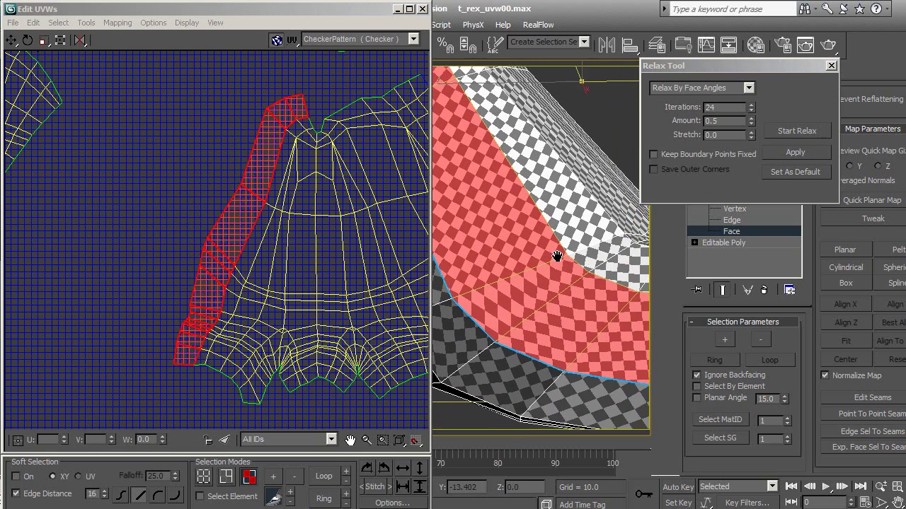
middle_click_drag(574, 258, 560, 233, "alt")
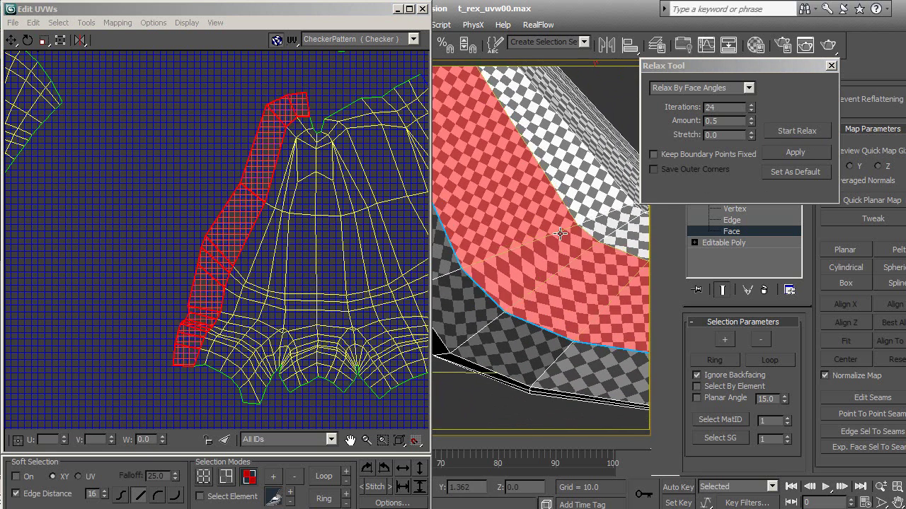
Step: Relax the strip again using Relax By Edge Angles and check the result
left_click(751, 92)
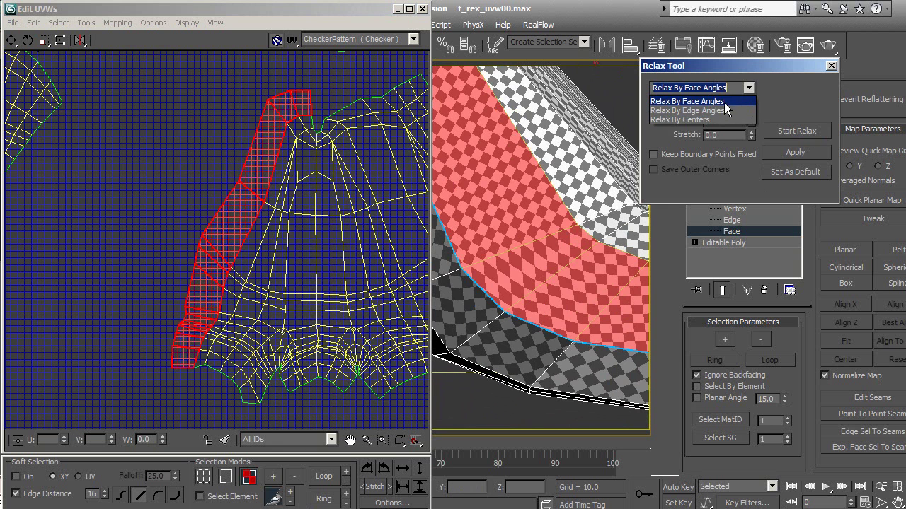
left_click(731, 107)
left_click(781, 131)
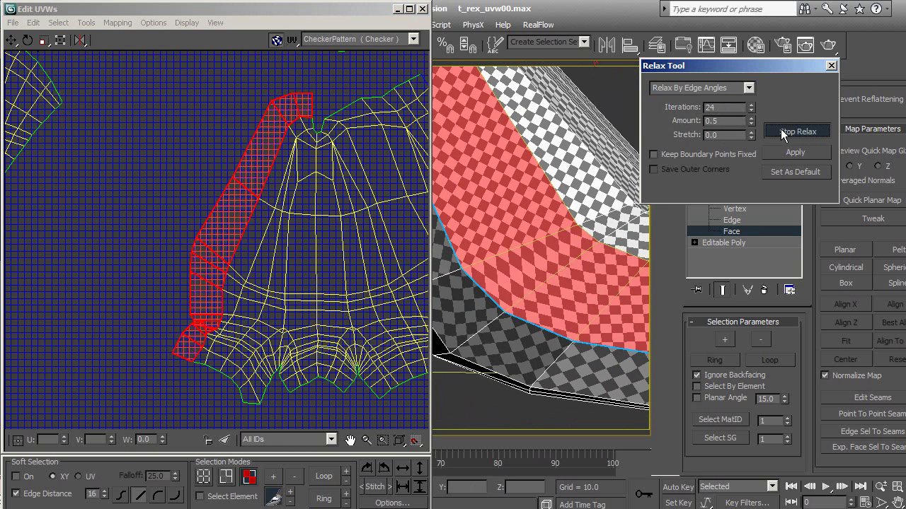
mouse_move(566, 255)
middle_mouse_down()
mouse_move(551, 319)
mouse_move(553, 303)
middle_mouse_up()
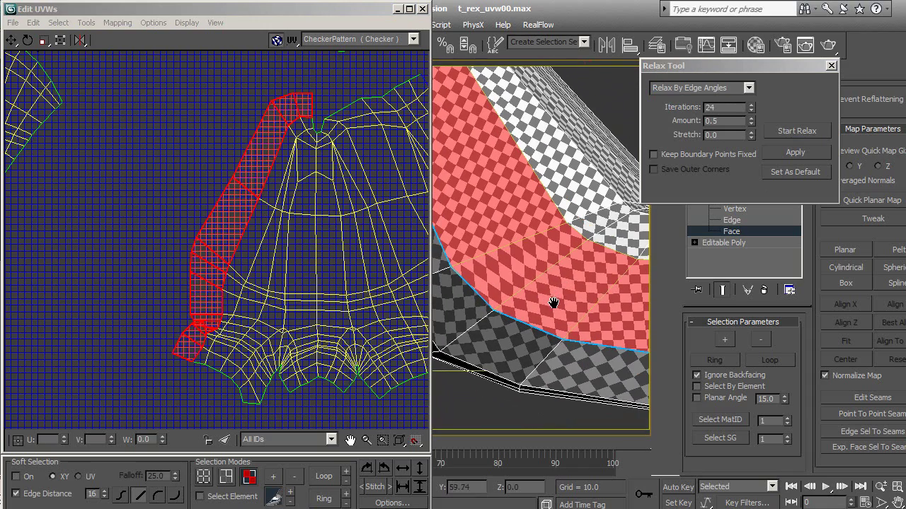
scroll(286, 365, "up", 2)
scroll(230, 336, "up", 3)
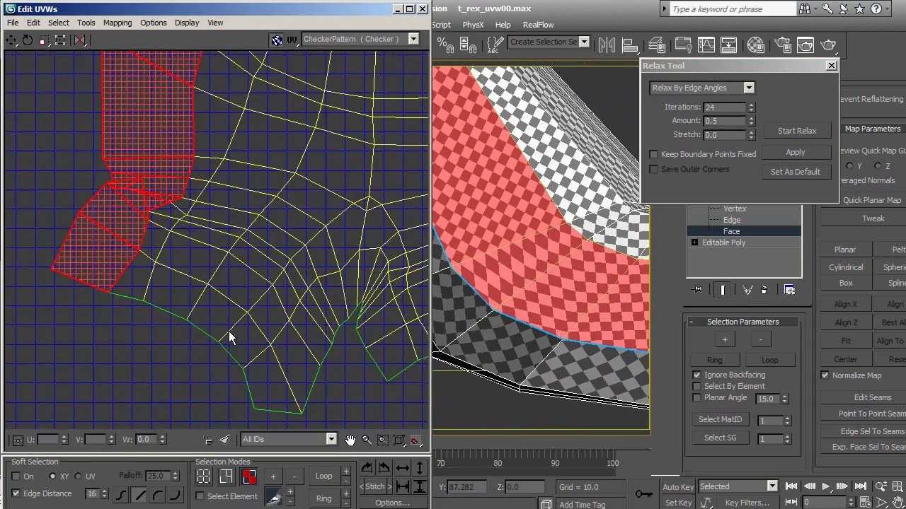
middle_click_drag(263, 266, 249, 368)
mouse_move(532, 278)
middle_mouse_down()
mouse_move(541, 333)
mouse_move(614, 316)
mouse_move(588, 312)
middle_mouse_up()
scroll(540, 334, "down", 3)
scroll(453, 318, "up", 2)
scroll(452, 318, "up", 2)
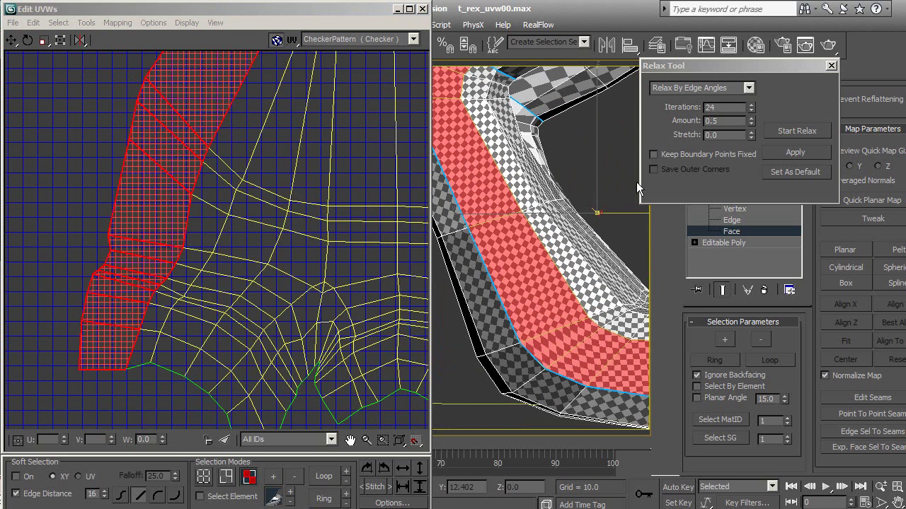
Step: In Vertex mode, select the shell's left border vertices
left_click(203, 476)
middle_click_drag(186, 368, 217, 299)
scroll(217, 299, "down", 2)
scroll(208, 269, "down", 2)
mouse_move(125, 351)
left_mouse_down()
mouse_move(220, 126)
mouse_move(243, 127)
left_mouse_up()
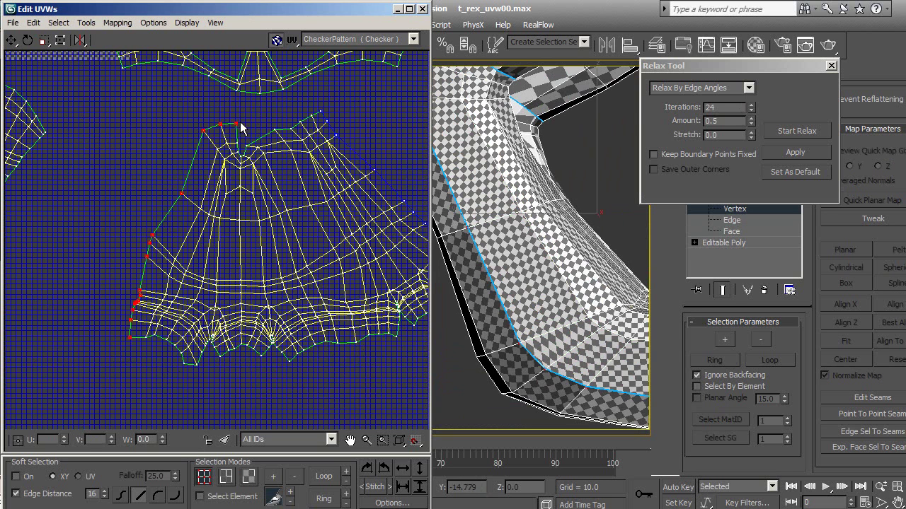
Step: Briefly relax the selected border vertices, then pan and zoom in on the foot
left_click(797, 130)
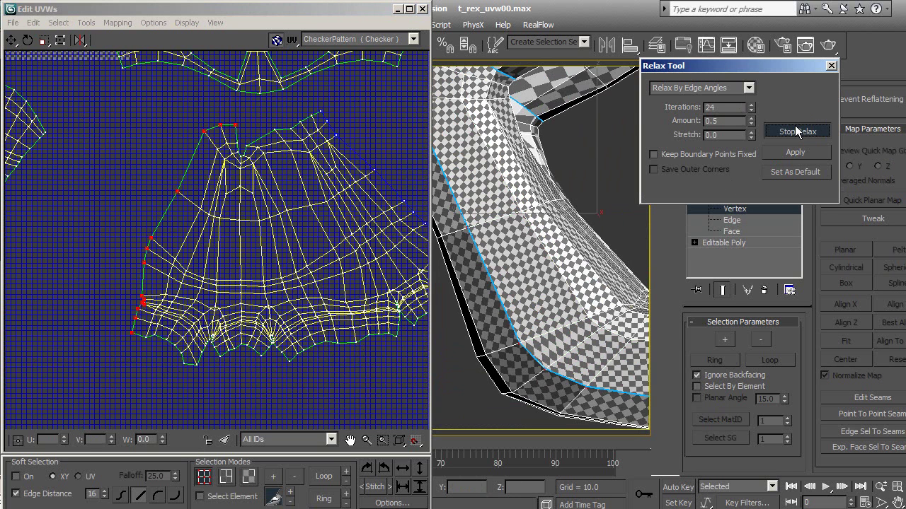
left_click(797, 132)
middle_click_drag(552, 357, 559, 332)
middle_click_drag(535, 375, 441, 290)
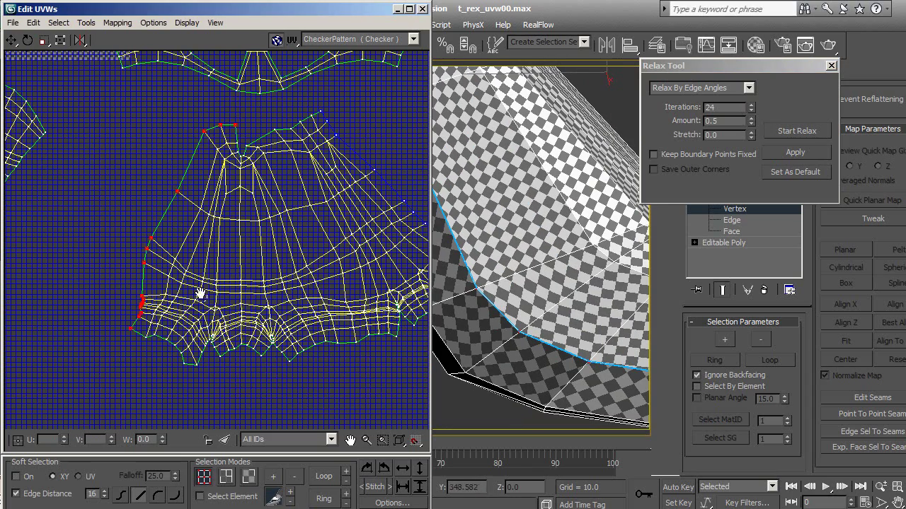
scroll(202, 293, "up", 1)
scroll(186, 268, "up", 1)
scroll(222, 247, "up", 2)
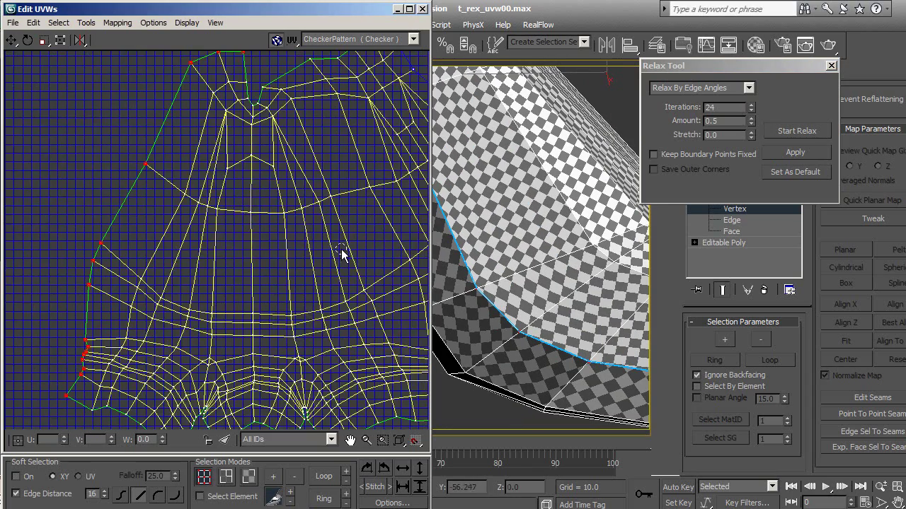
Step: Relax the foot UV island using Relax By Face Angles, stopping once it spreads
left_click(748, 88)
left_click(736, 99)
left_click(794, 133)
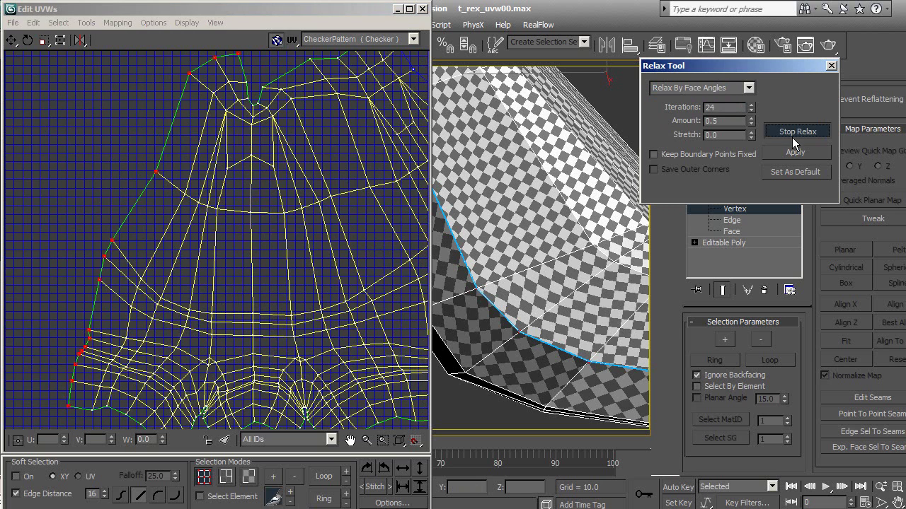
mouse_move(481, 306)
middle_mouse_down("alt")
mouse_move(509, 332)
mouse_move(436, 324)
mouse_move(446, 328)
middle_mouse_up("alt")
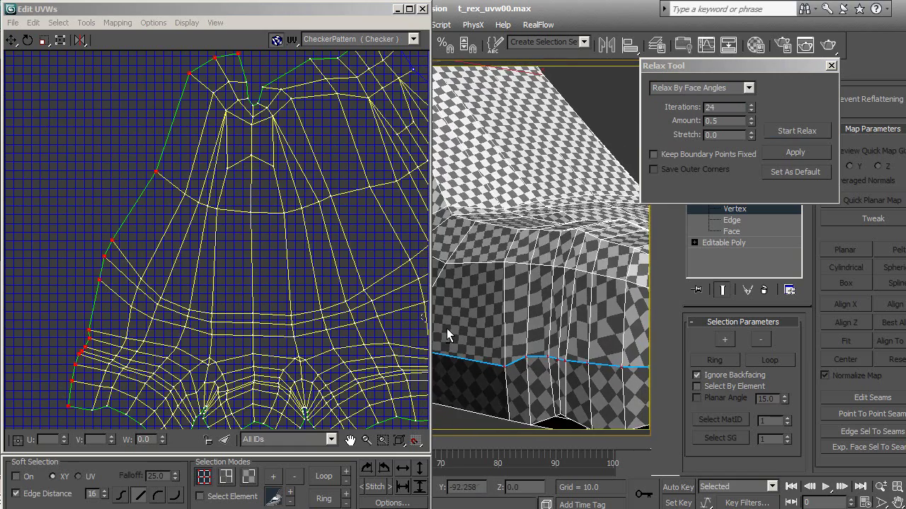
Step: Orbit the T-rex along the leg seam and adjust the selected seam edges
middle_click_drag(238, 309, 203, 269)
middle_click_drag(510, 310, 479, 282)
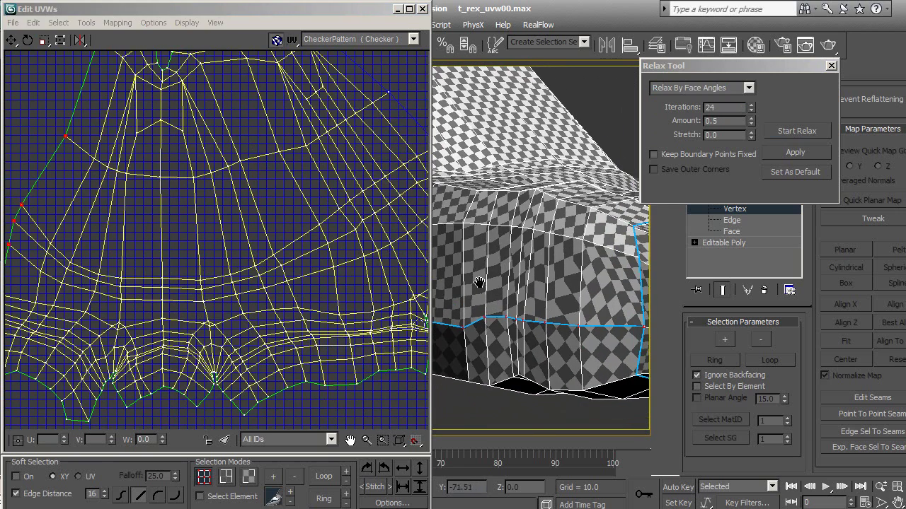
middle_click_drag(599, 320, 579, 324)
left_click(586, 324)
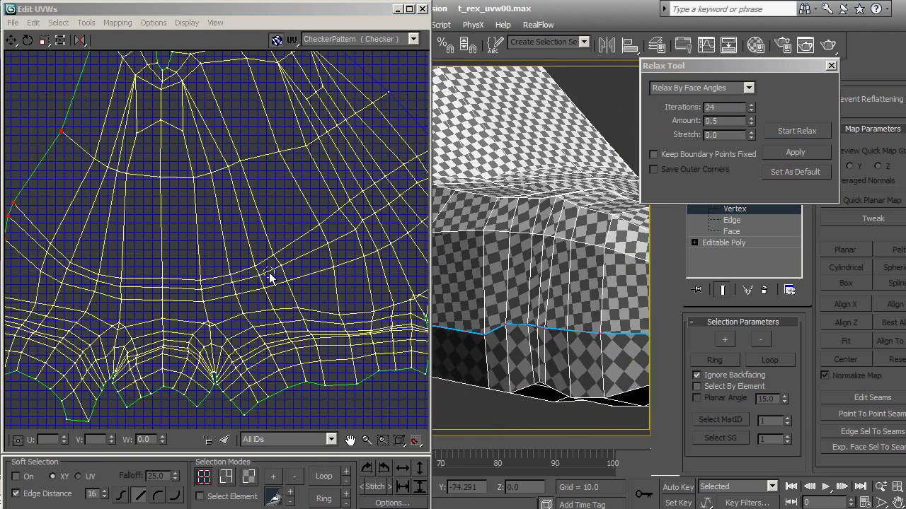
middle_click_drag(273, 279, 307, 277)
middle_click_drag(559, 287, 618, 287)
middle_click_drag(522, 312, 580, 304, "alt")
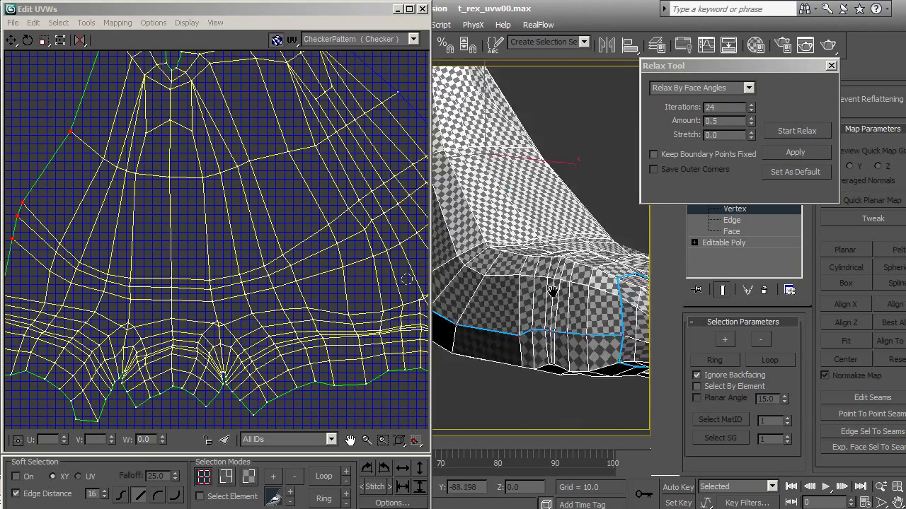
Step: Clear the UV vertex selection and frame the whole foot island in the UV view
left_click(207, 234)
scroll(207, 234, "down", 3)
scroll(234, 239, "up", 1)
scroll(245, 262, "up", 1)
mouse_move(234, 264)
middle_mouse_down()
mouse_move(260, 285)
mouse_move(267, 275)
middle_mouse_up()
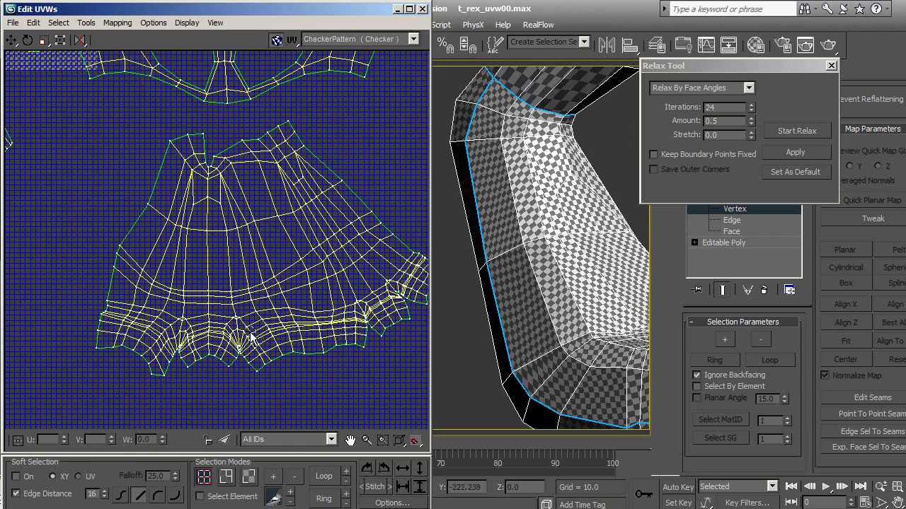
Step: Pan and zoom the UV layout to bring the foot island and nearby small islands into view
middle_click_drag(355, 243, 276, 319)
scroll(277, 281, "down", 1)
scroll(286, 269, "down", 1)
scroll(289, 276, "down", 1)
scroll(292, 285, "down", 1)
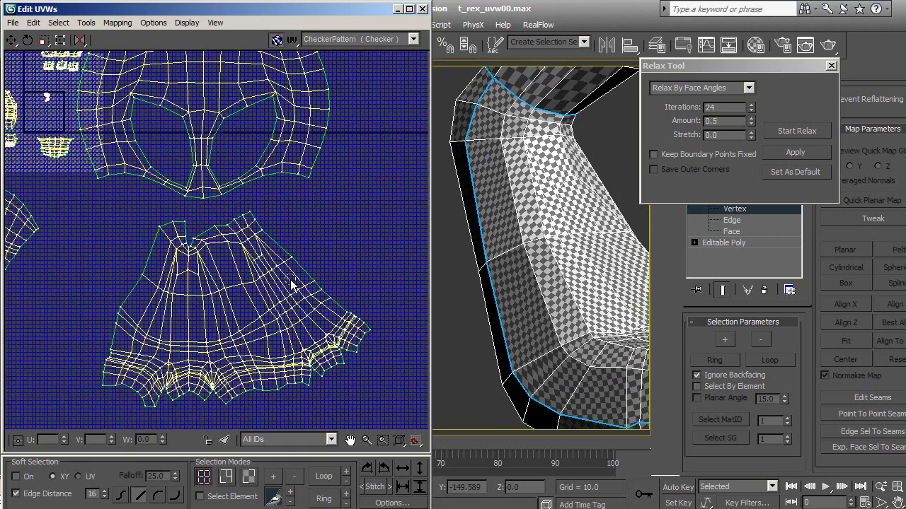
middle_click_drag(293, 322, 302, 311)
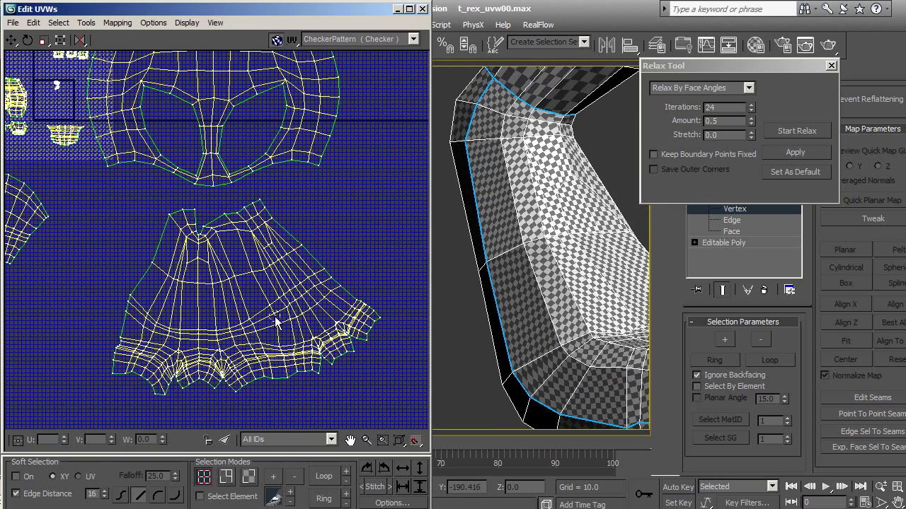
middle_click_drag(309, 358, 362, 281)
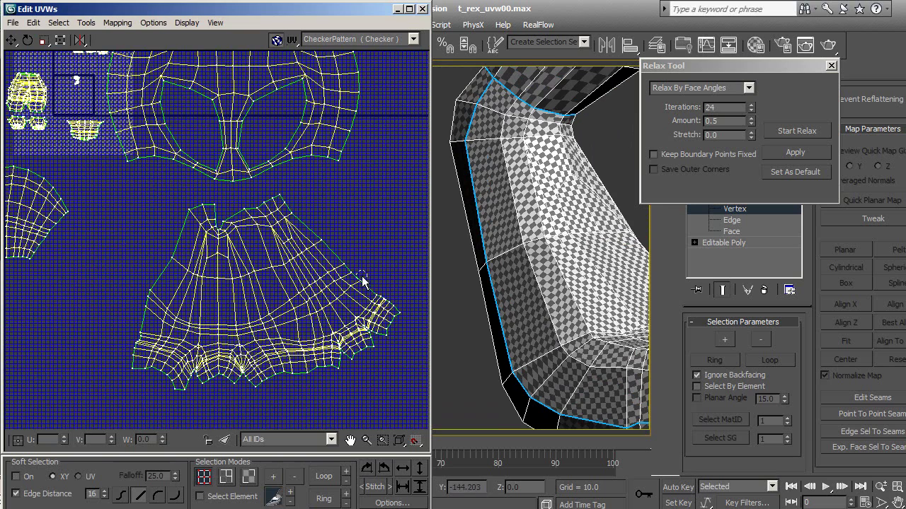
middle_click_drag(301, 267, 284, 316)
scroll(294, 270, "down", 4)
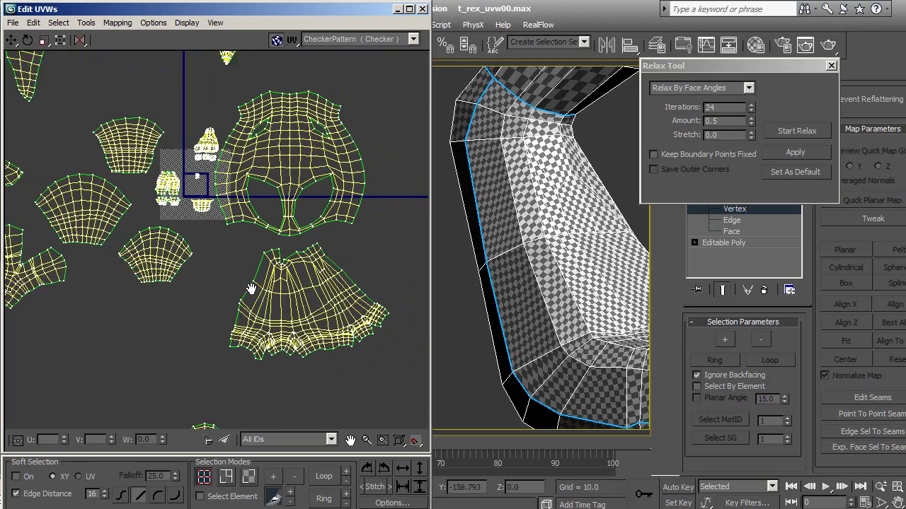
middle_click_drag(199, 330, 199, 256)
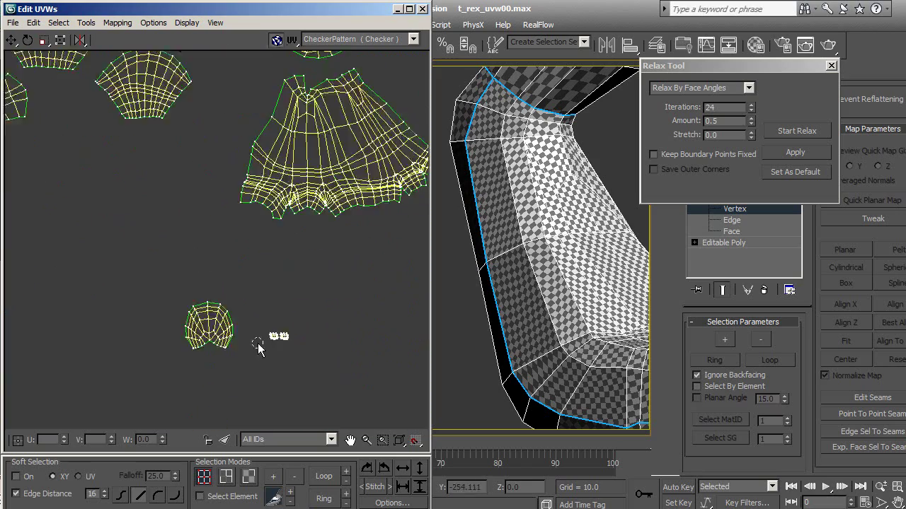
scroll(257, 343, "up", 2)
Step: In Face mode with Select Element, select the small dome island and move it under the foot island
left_click(249, 477)
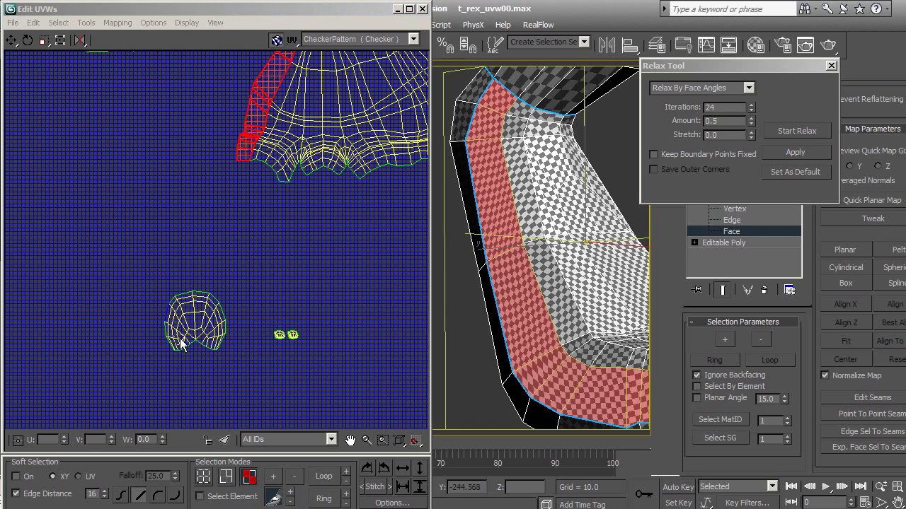
left_click_drag(179, 342, 196, 328)
left_click(213, 496)
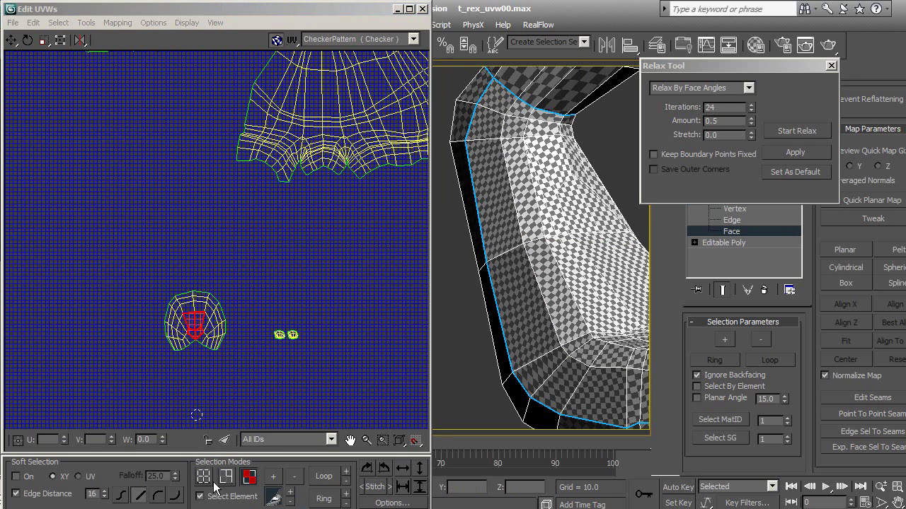
left_click(205, 338)
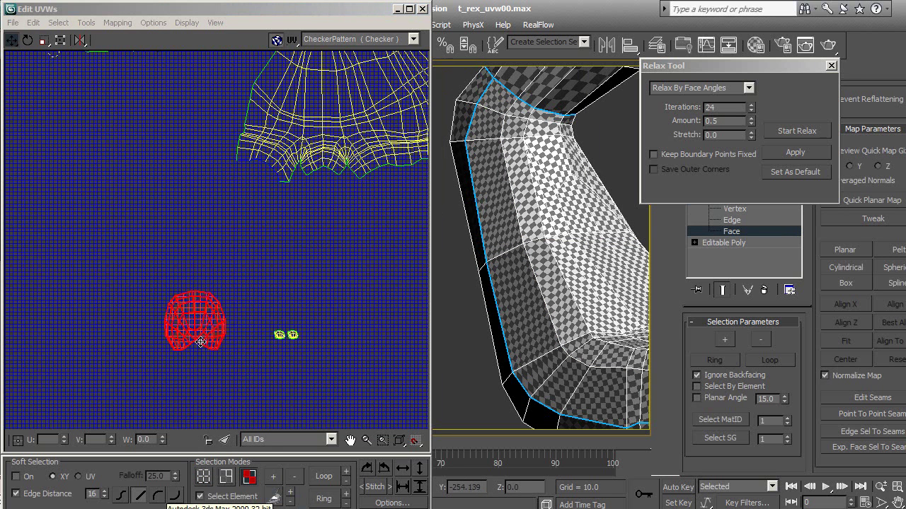
left_click_drag(201, 341, 356, 248)
Step: Frame the dome and foot islands together and relax the dome island
middle_click_drag(371, 264, 256, 343)
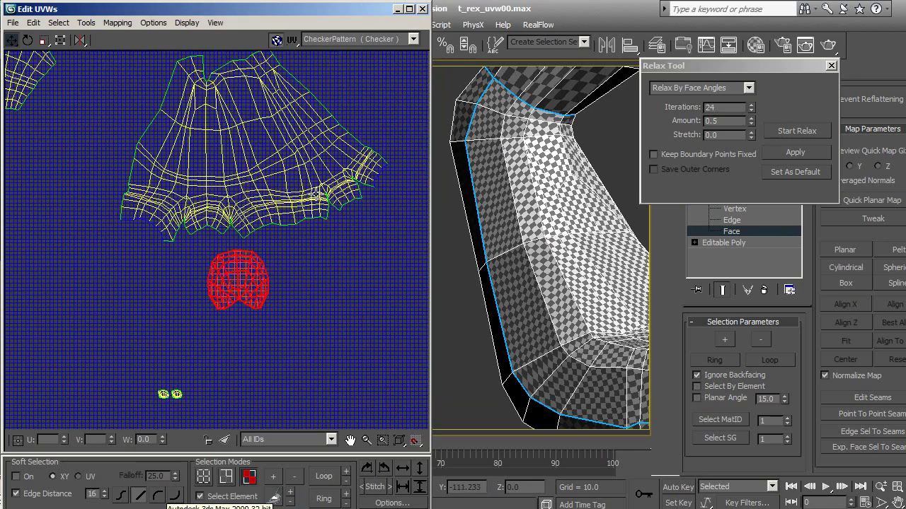
scroll(316, 290, "up", 2)
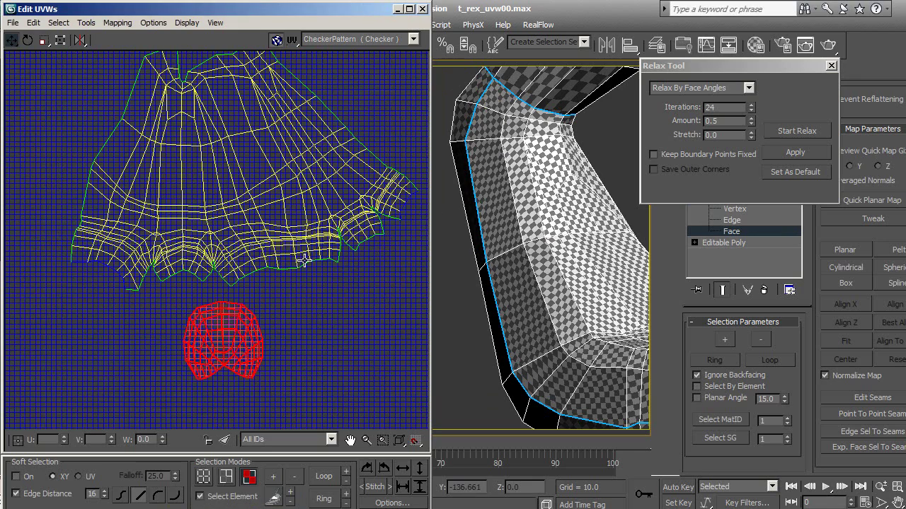
middle_click_drag(273, 286, 312, 290)
left_click(800, 127)
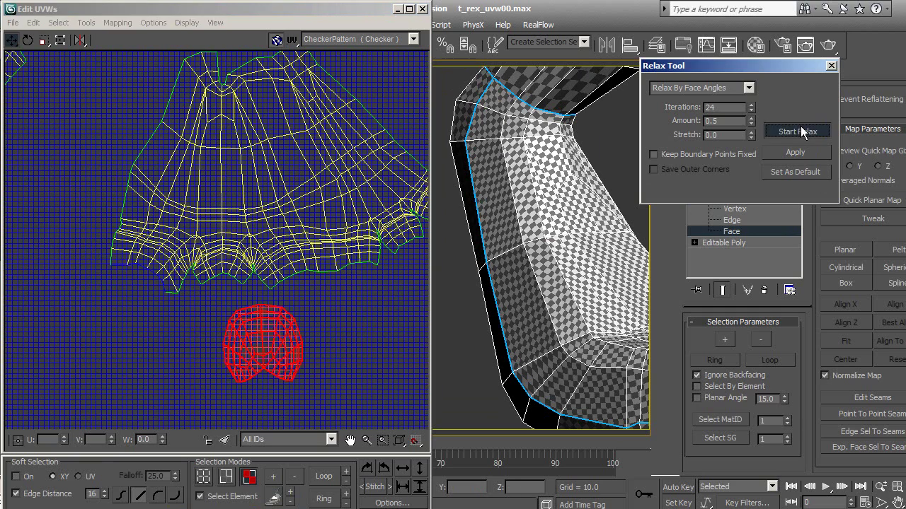
left_click(800, 131)
Step: Deselect the relaxed dome island and zoom out over the UV layout
left_click(318, 374)
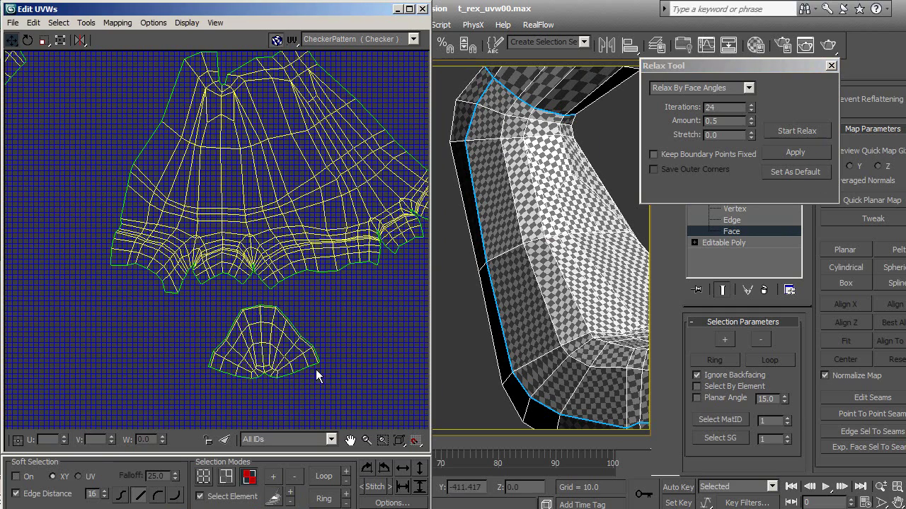
scroll(318, 374, "up", 3)
scroll(267, 352, "up", 3)
scroll(267, 351, "down", 2)
scroll(293, 319, "down", 2)
scroll(290, 314, "down", 1)
scroll(285, 309, "down", 2)
scroll(282, 309, "down", 3)
Step: Pan and zoom around the UV islands, centering on the relaxed small dome island
scroll(290, 289, "down", 1)
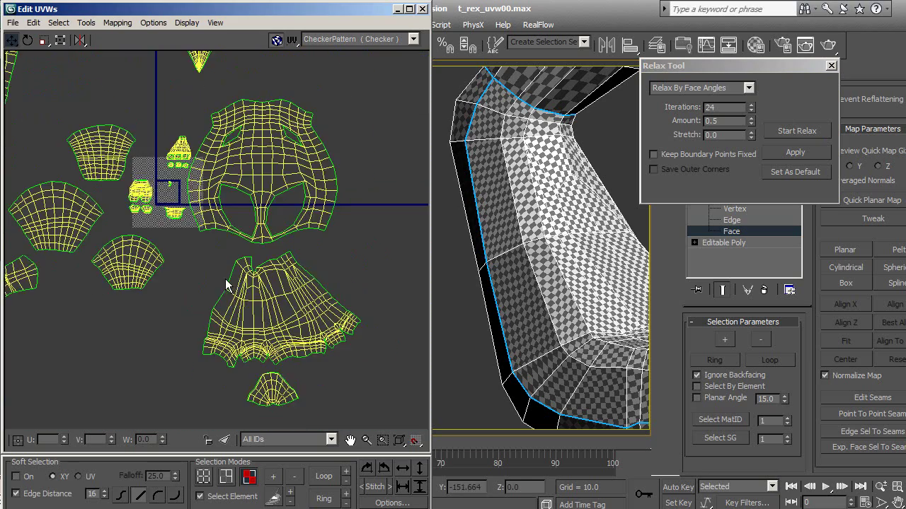
scroll(265, 287, "up", 2)
mouse_move(263, 349)
middle_mouse_down()
mouse_move(303, 371)
mouse_move(295, 412)
middle_mouse_up()
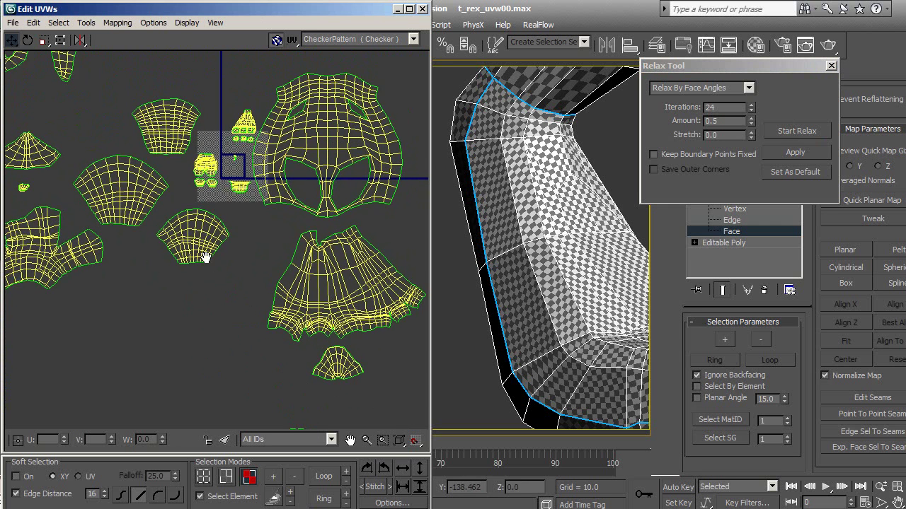
middle_click_drag(203, 255, 243, 312)
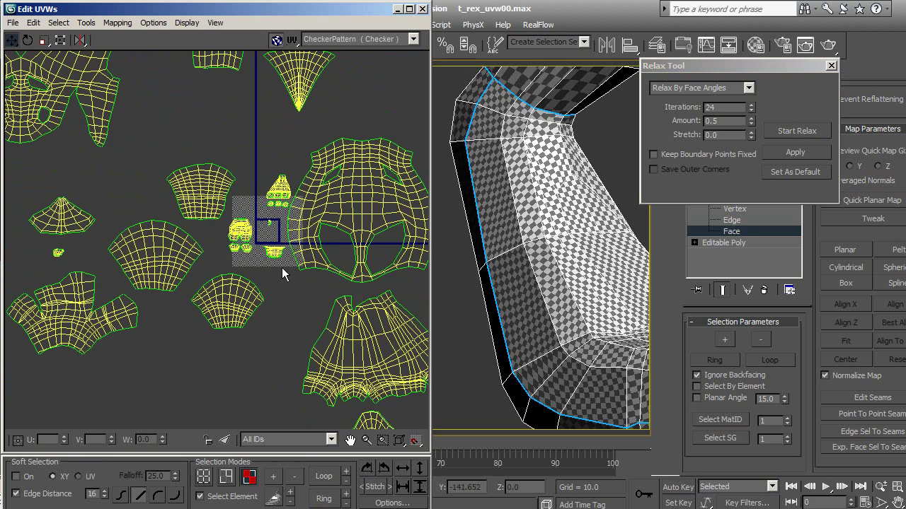
middle_click_drag(340, 303, 354, 330)
middle_click_drag(256, 276, 327, 248)
scroll(277, 261, "down", 2)
scroll(248, 253, "down", 1)
scroll(219, 245, "down", 1)
scroll(191, 237, "down", 1)
scroll(234, 237, "up", 4)
scroll(280, 258, "up", 3)
scroll(284, 273, "up", 2)
middle_click_drag(265, 389, 263, 264)
scroll(244, 322, "up", 1)
scroll(283, 290, "up", 1)
scroll(283, 290, "up", 1)
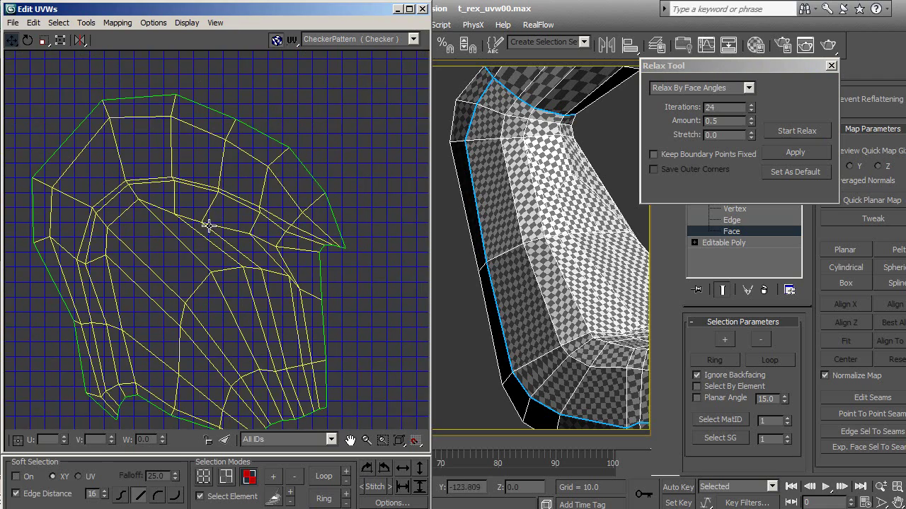
scroll(208, 225, "down", 2)
scroll(324, 135, "down", 2)
Step: Frame the whole UV layout, then orbit and zoom the perspective view on the full T-rex
mouse_move(324, 135)
middle_mouse_down()
mouse_move(290, 205)
mouse_move(222, 217)
middle_mouse_up()
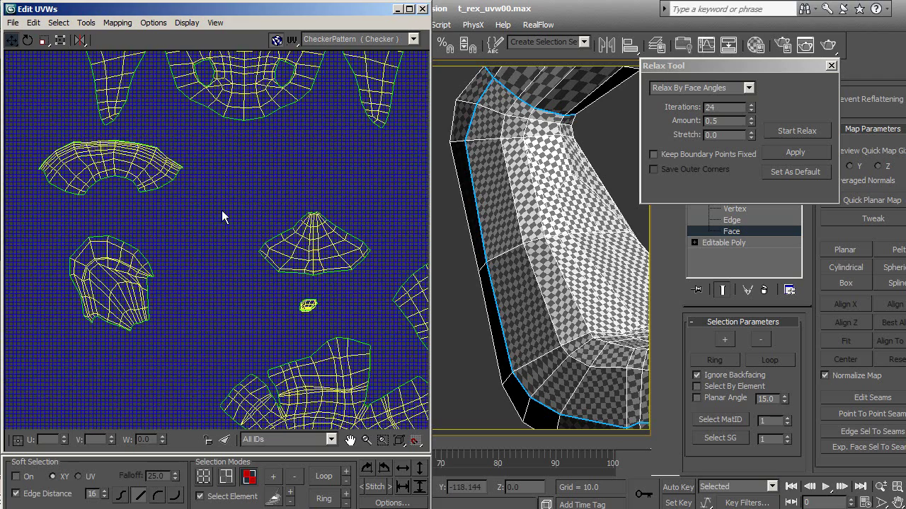
scroll(222, 211, "down", 2)
mouse_move(297, 164)
middle_mouse_down()
mouse_move(229, 234)
mouse_move(181, 244)
mouse_move(106, 211)
middle_mouse_up()
scroll(229, 234, "up", 1)
middle_click_drag(319, 273, 261, 232)
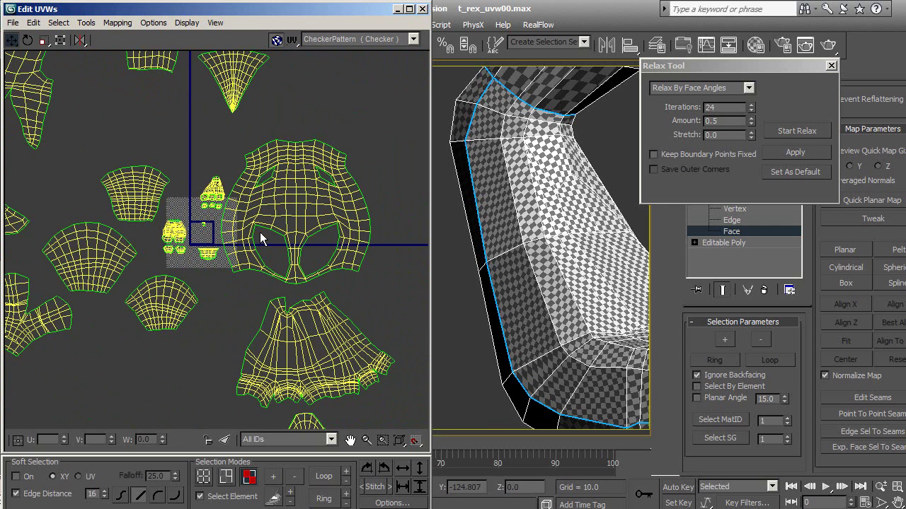
middle_click_drag(228, 241, 242, 209)
scroll(243, 210, "down", 2)
scroll(241, 173, "down", 2)
middle_click_drag(238, 153, 265, 232)
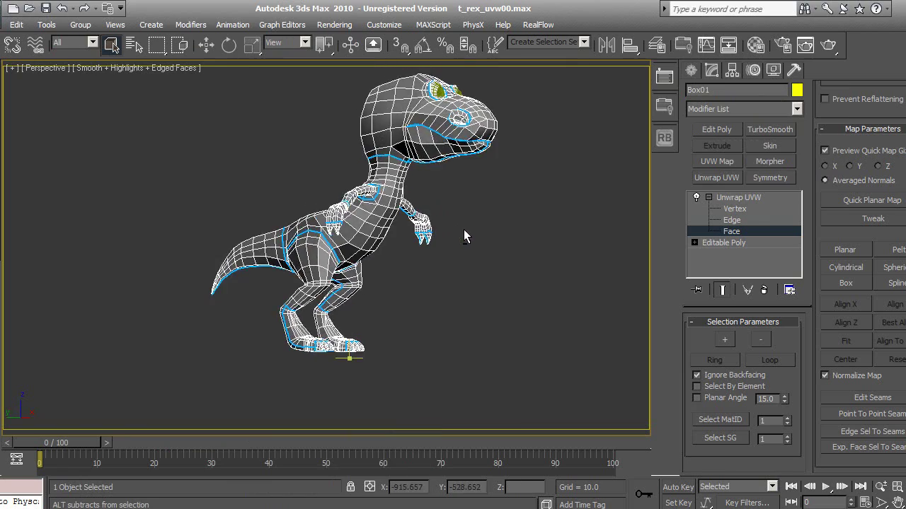
mouse_move(463, 230)
middle_mouse_down("alt")
mouse_move(556, 223)
mouse_move(665, 240)
mouse_move(464, 250)
mouse_move(458, 230)
mouse_move(447, 251)
middle_mouse_up("alt")
scroll(444, 256, "up", 2)
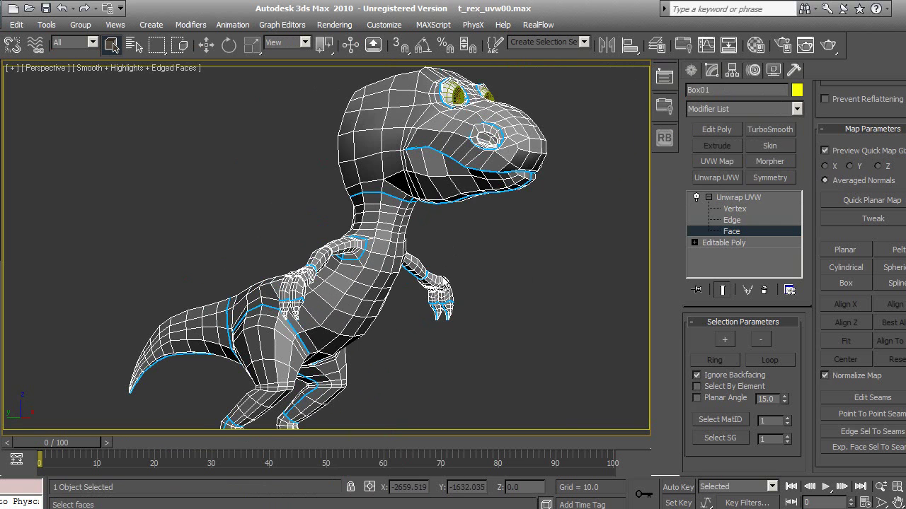